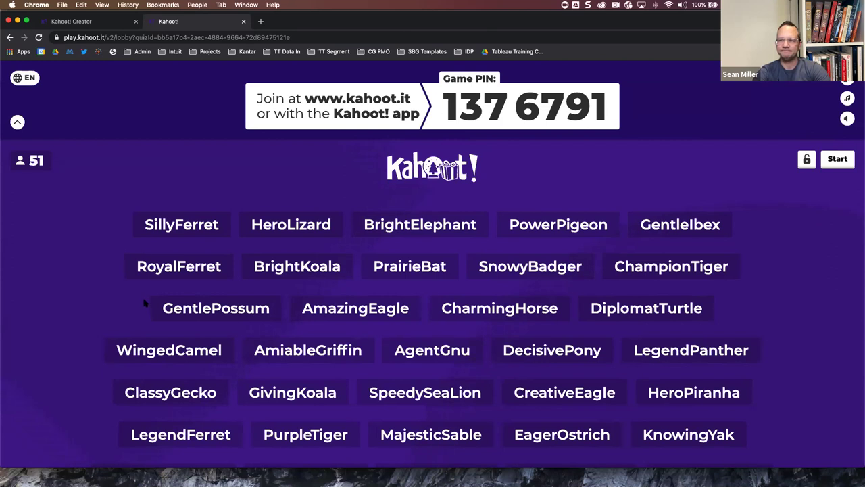
- Start the Kahoot game from the lobby and advance through questions 1 and 2 and their scoreboards to question 3
left_click(837, 160)
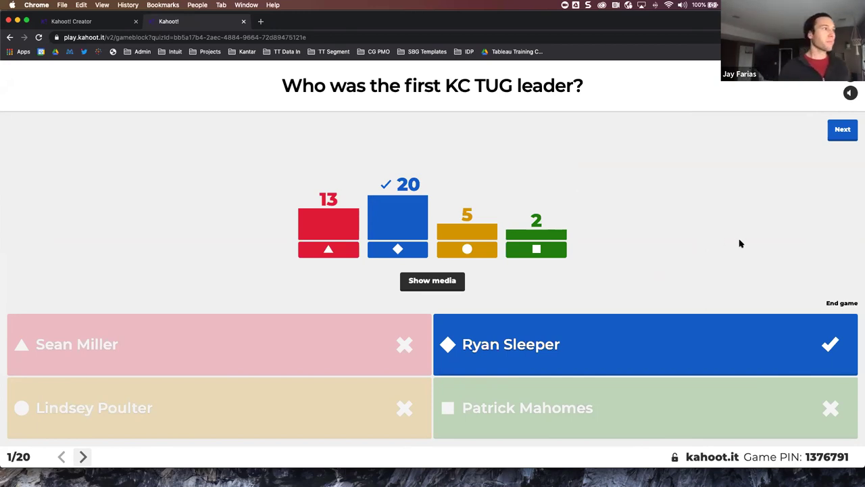
left_click(841, 130)
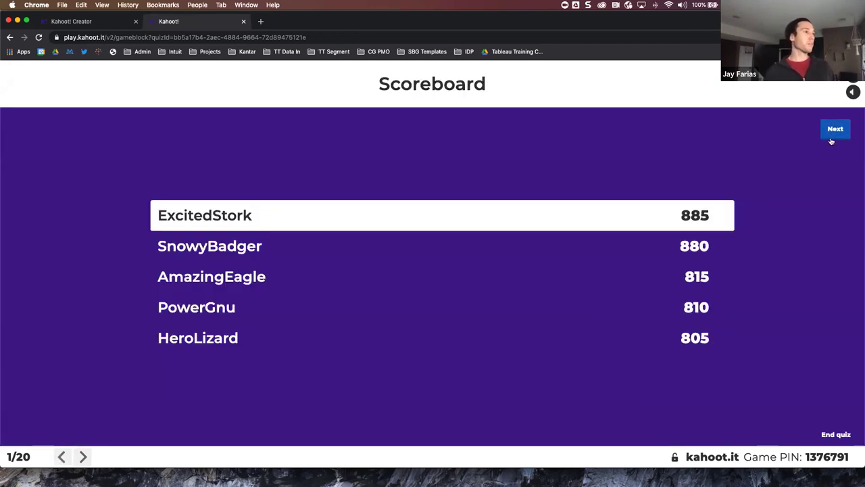
left_click(835, 129)
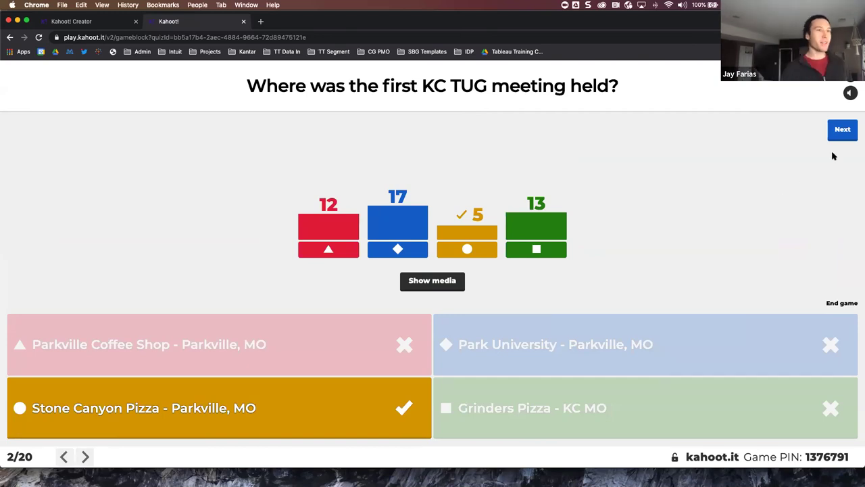
left_click(844, 131)
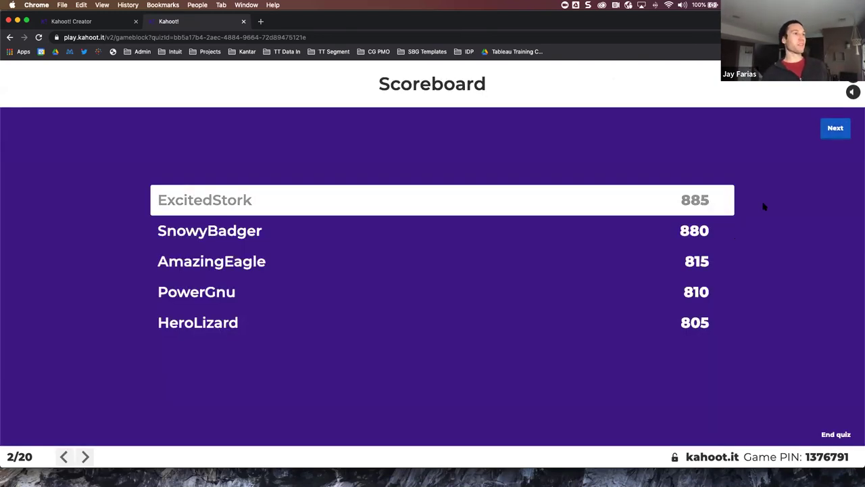
left_click(836, 131)
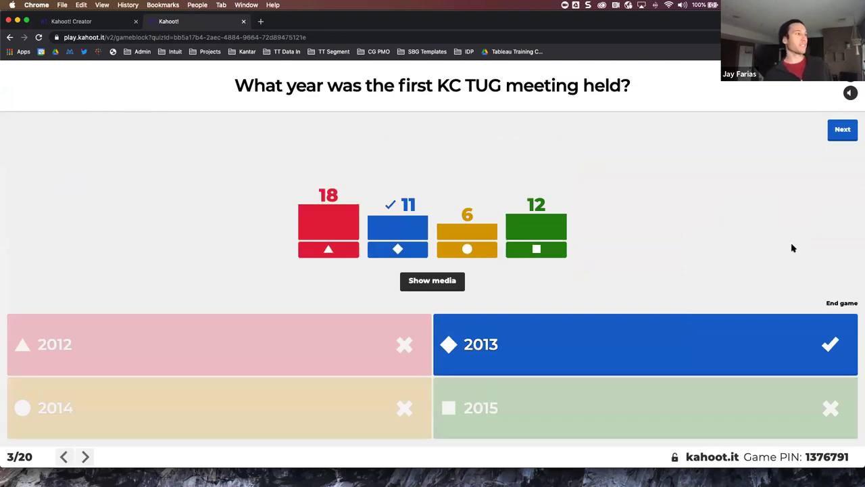
- Advance from the question 3 results through questions 4 and 5 and their scoreboards to question 6, about Tableau's original founders
left_click(838, 131)
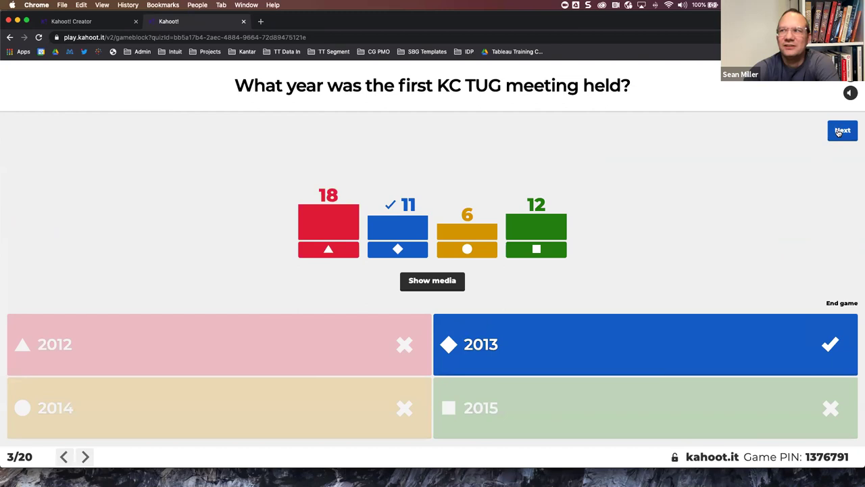
left_click(840, 131)
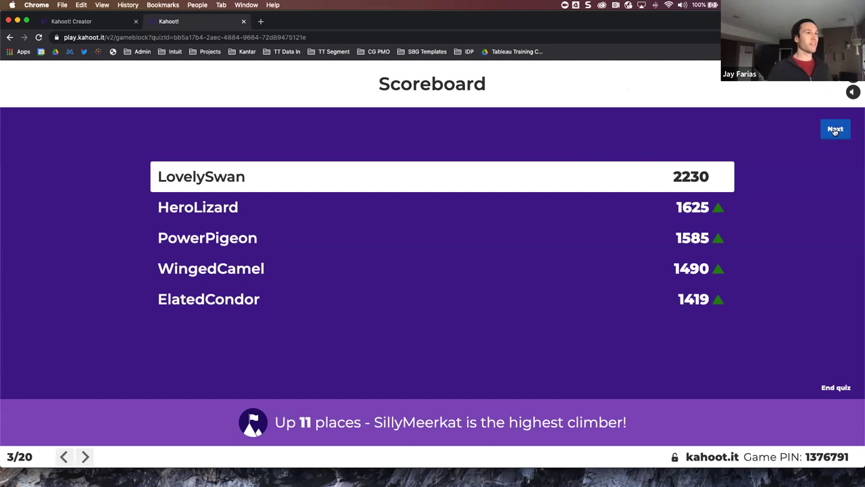
left_click(835, 130)
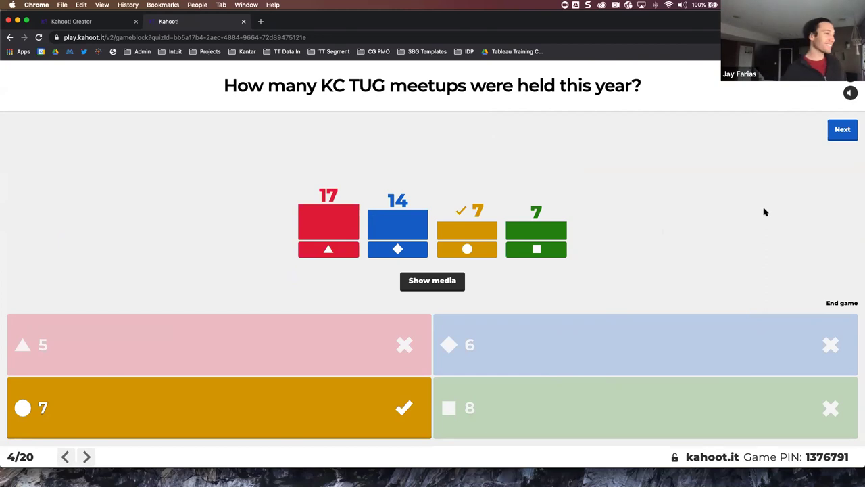
left_click(841, 131)
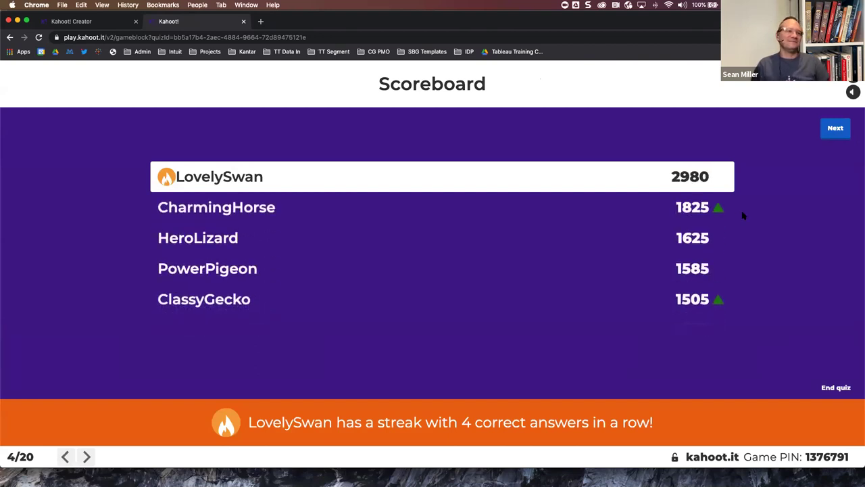
left_click(834, 128)
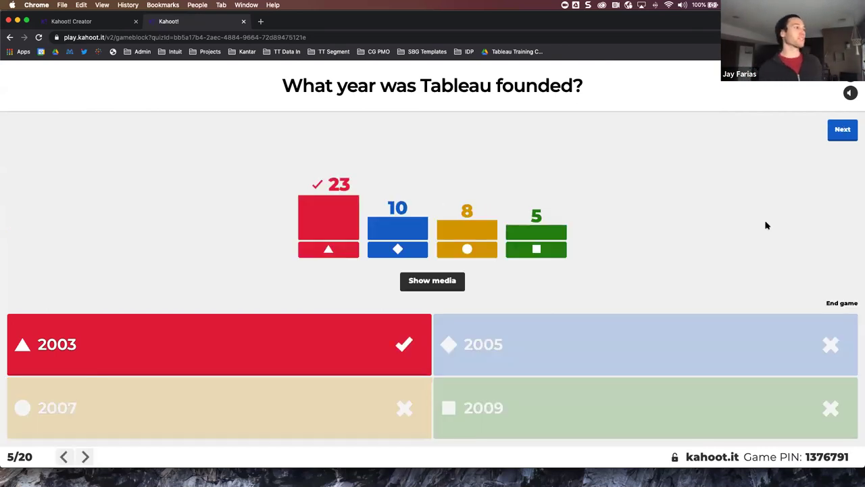
left_click(842, 131)
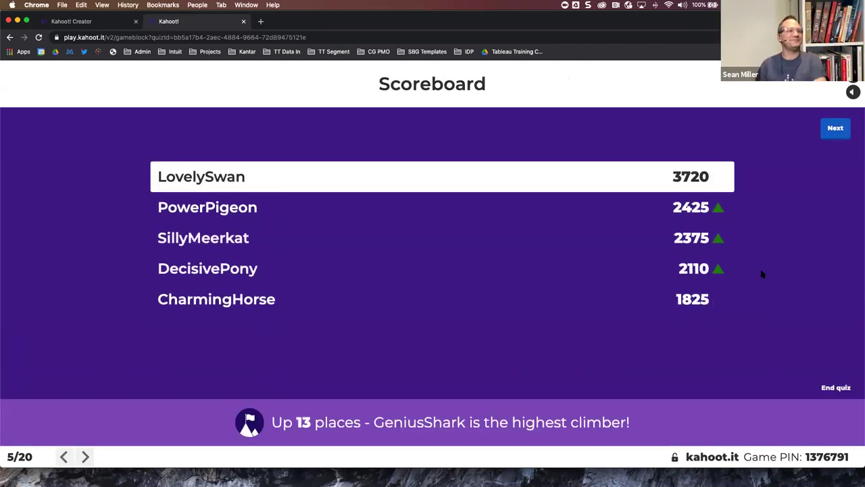
left_click(836, 129)
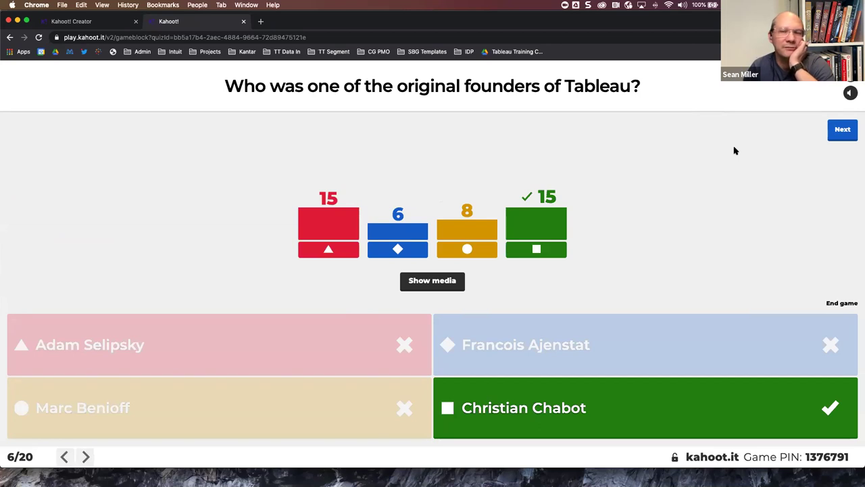
- Move the quiz on from the question 6 results through questions 7 and 8 to question 9, about quick table calculations
left_click(842, 129)
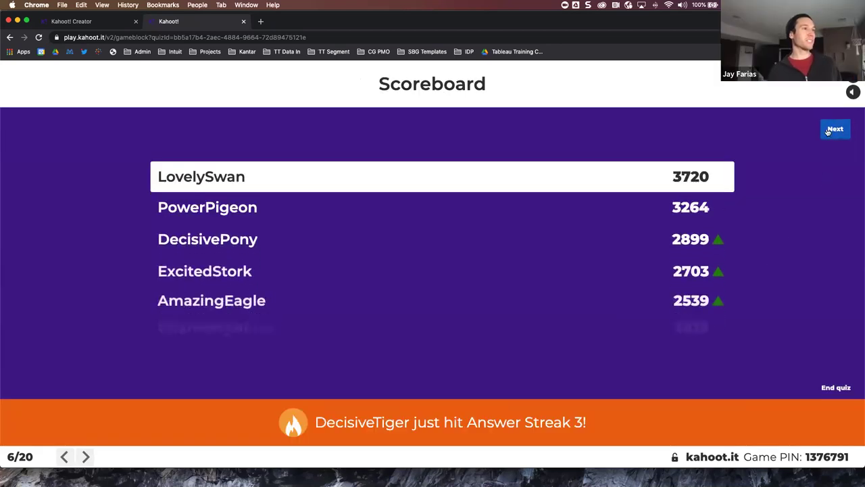
left_click(835, 128)
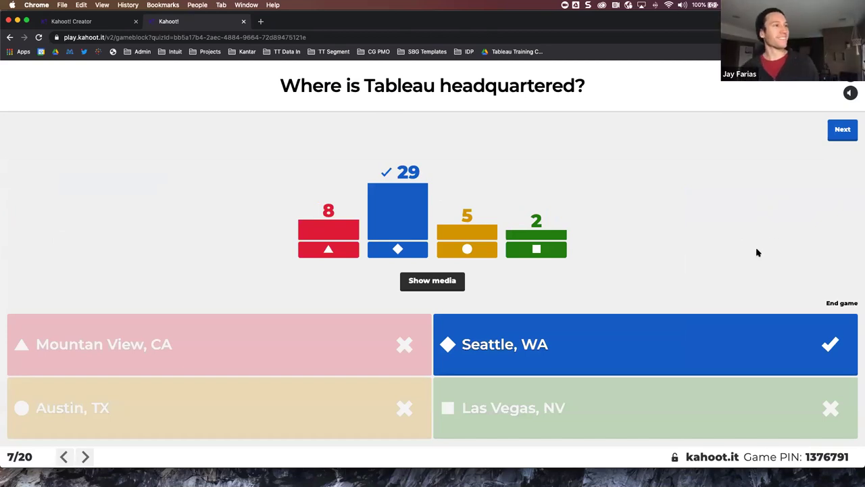
left_click(838, 130)
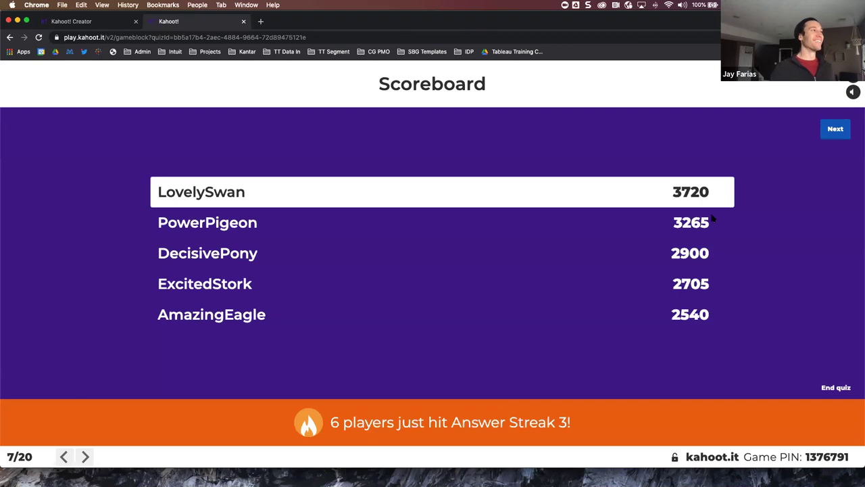
left_click(832, 134)
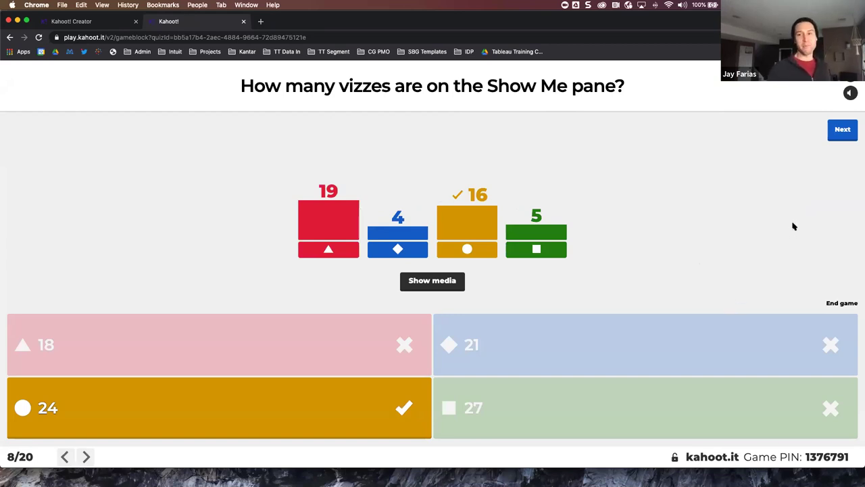
left_click(842, 129)
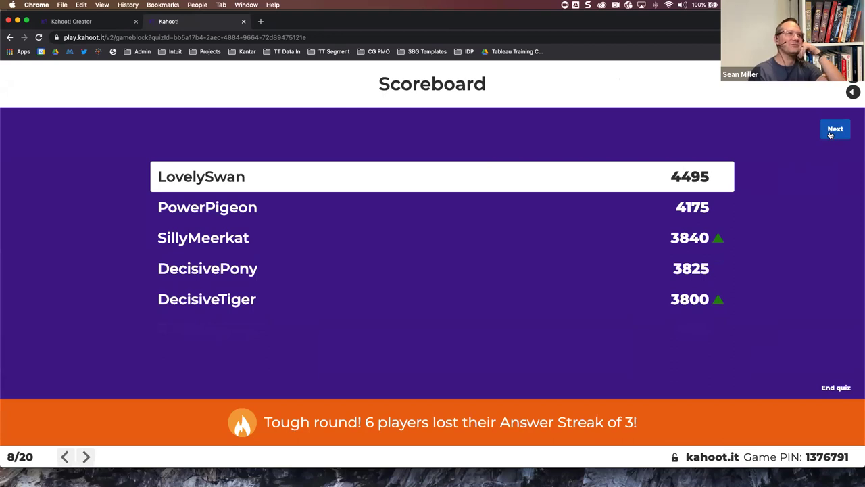
left_click(832, 131)
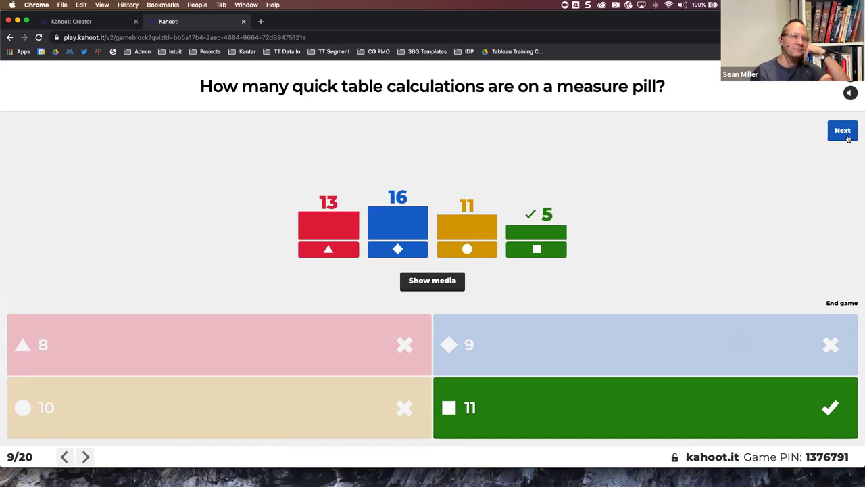
- Continue the quiz from the question 9 results through questions 10 and 11 to question 12, about the Tableau Conference location
left_click(848, 134)
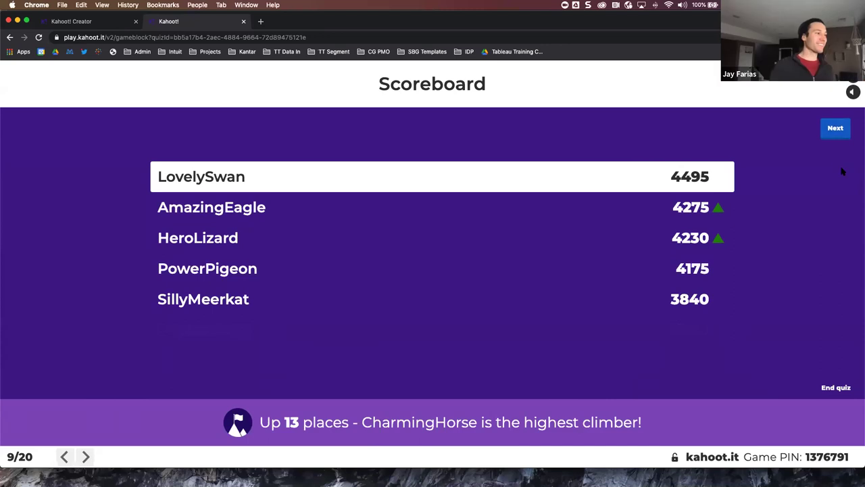
left_click(836, 130)
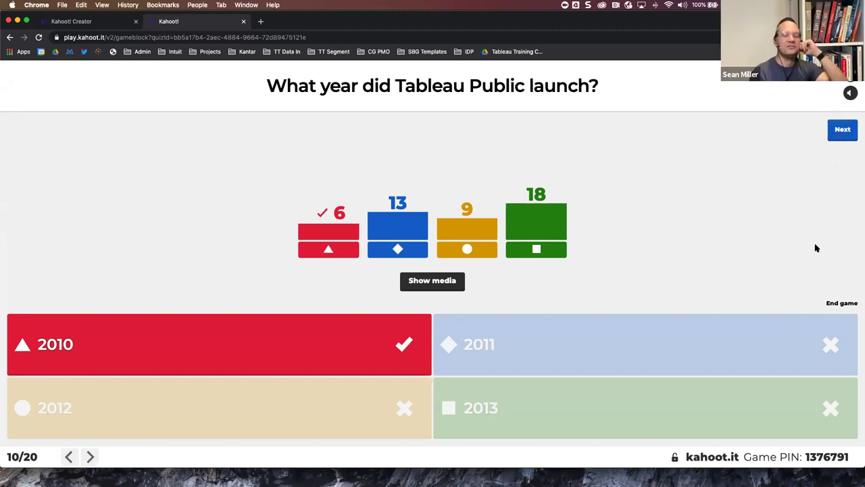
left_click(848, 131)
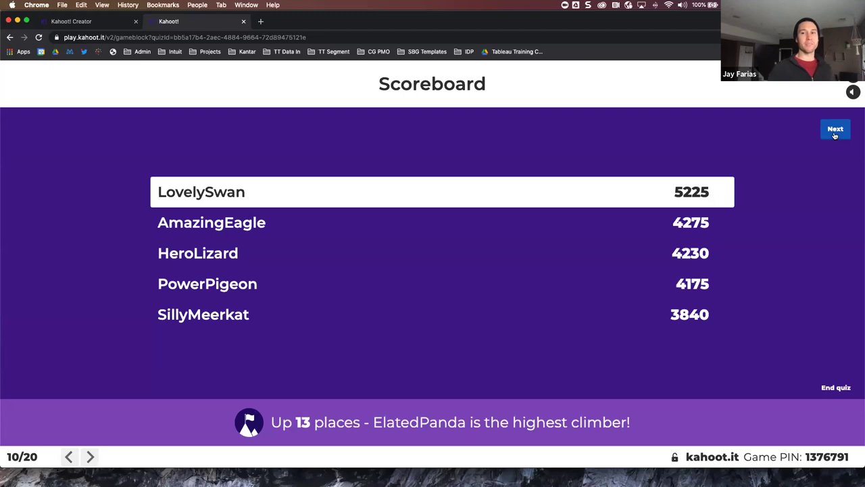
left_click(836, 129)
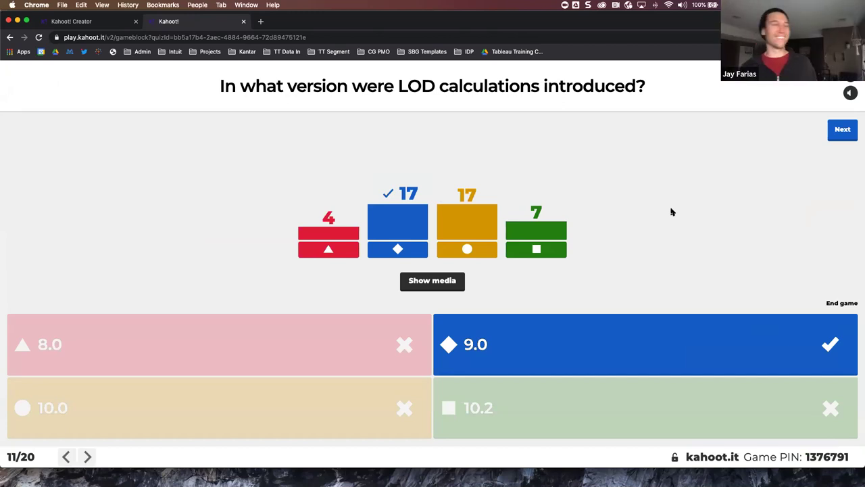
left_click(850, 131)
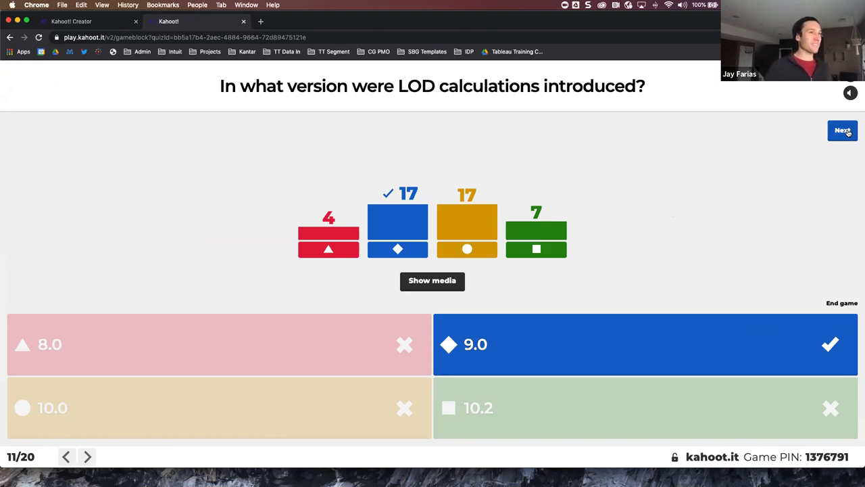
left_click(844, 132)
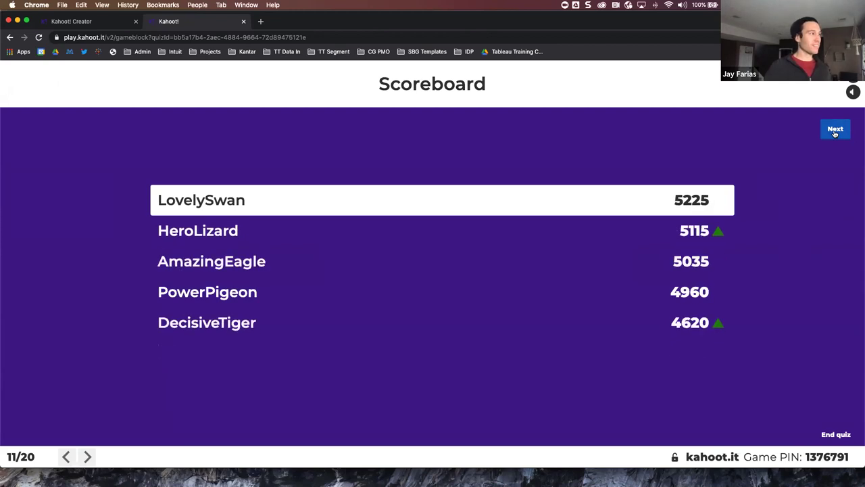
left_click(835, 131)
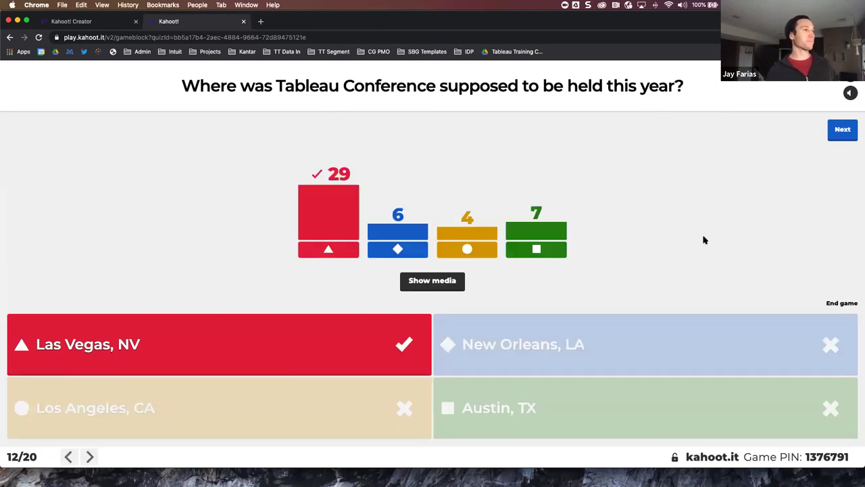
- Advance from the question 12 results through questions 13 and 14 to question 15, about the superstore customer with the highest sales
left_click(839, 137)
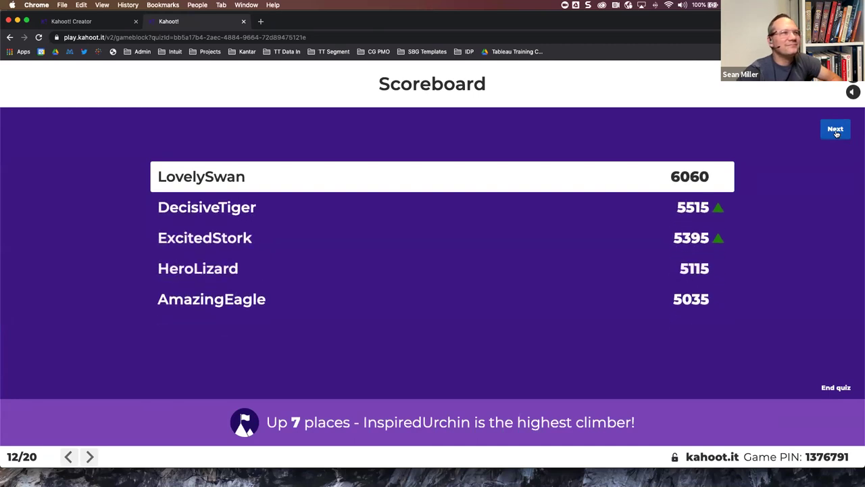
left_click(835, 130)
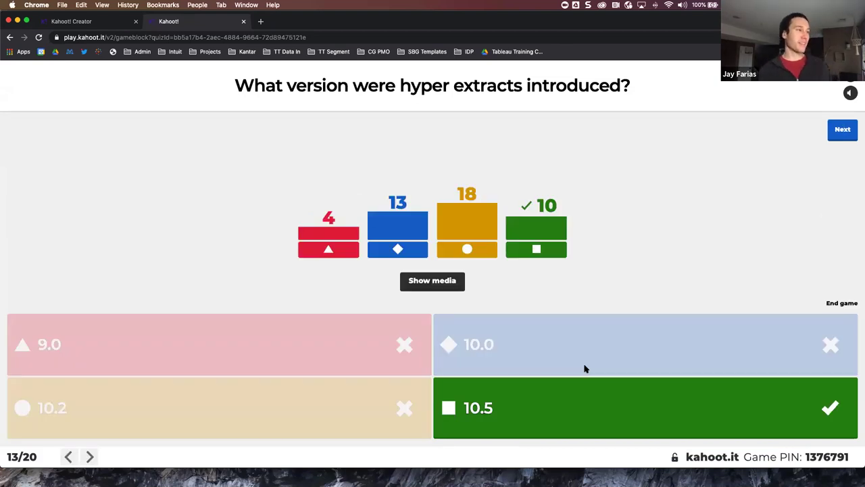
left_click(845, 134)
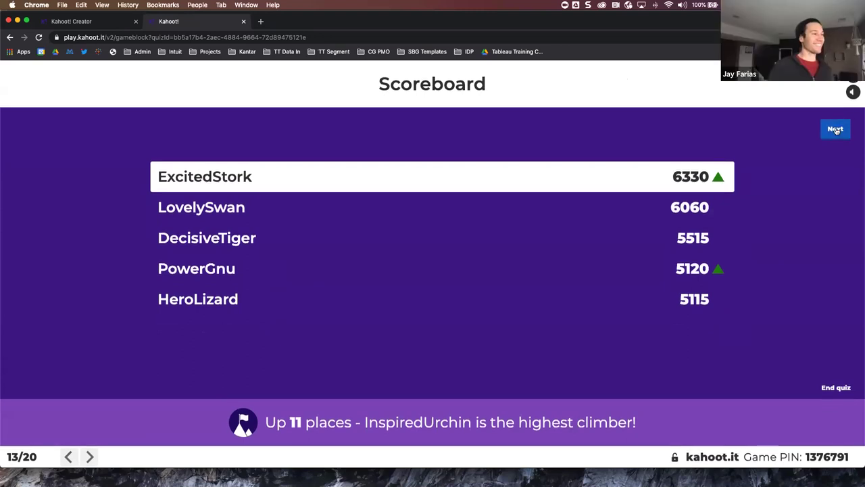
left_click(836, 129)
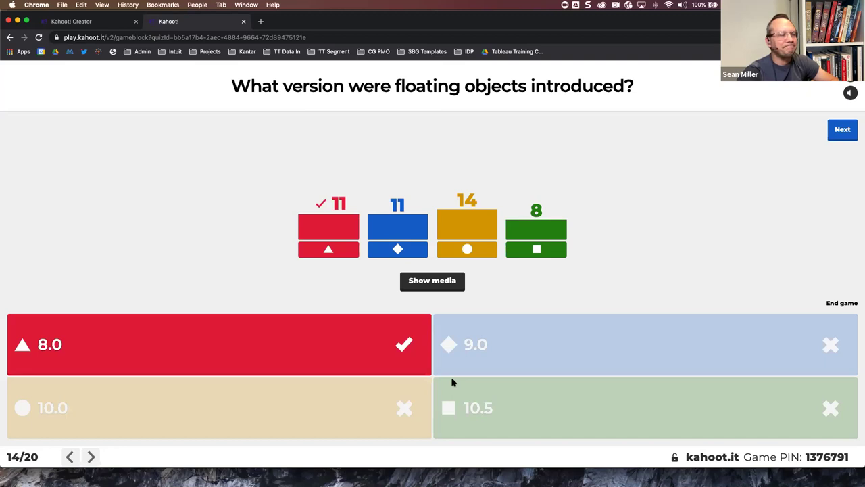
left_click(839, 128)
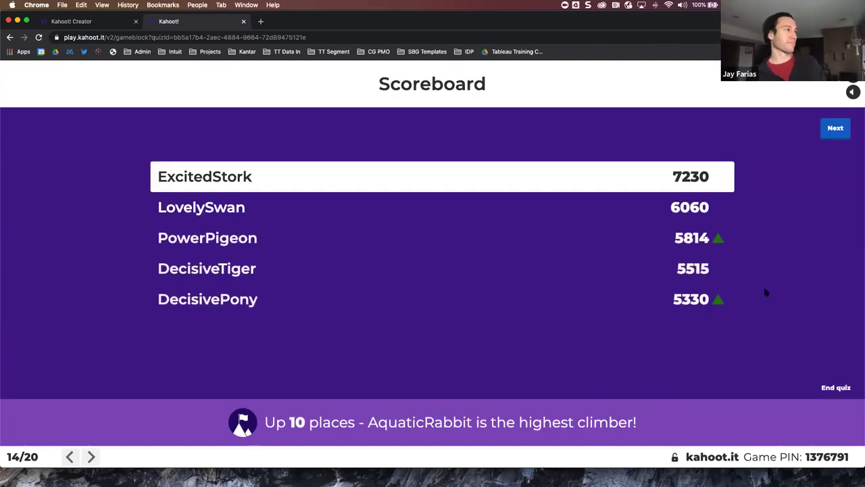
left_click(836, 127)
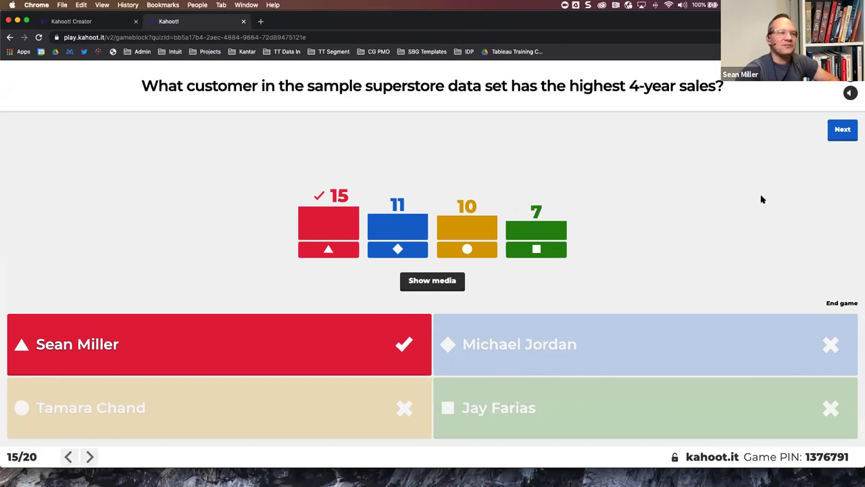
- Proceed from the question 15 results through question 16 and its scoreboard to question 17, about dynamic parameters
left_click(843, 130)
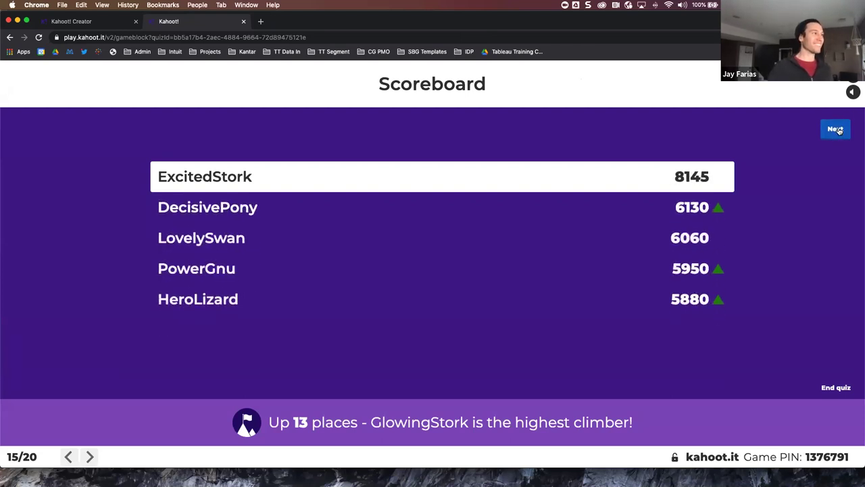
left_click(836, 129)
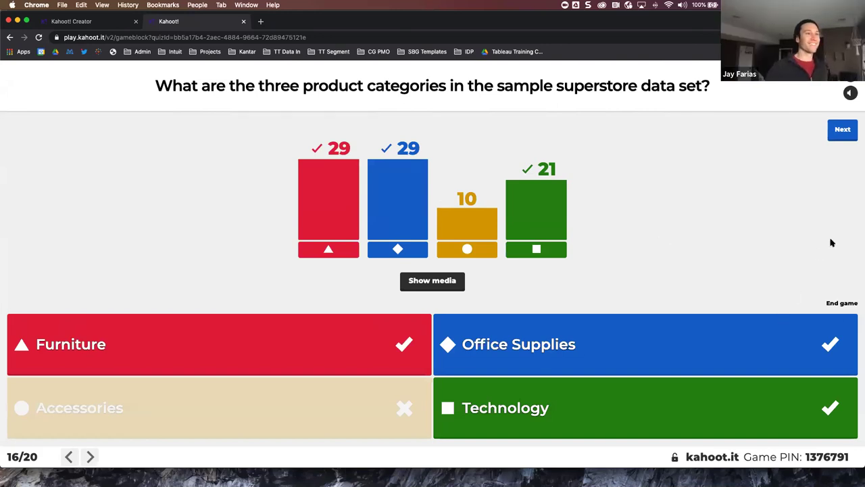
left_click(842, 132)
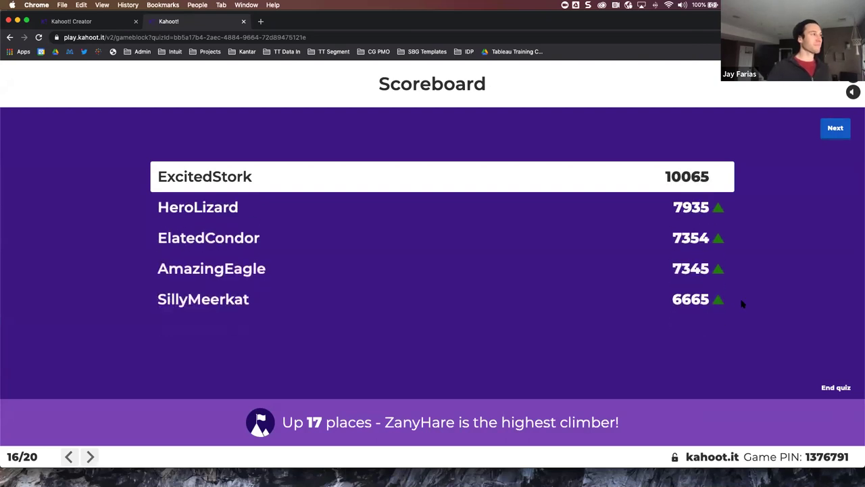
left_click(835, 129)
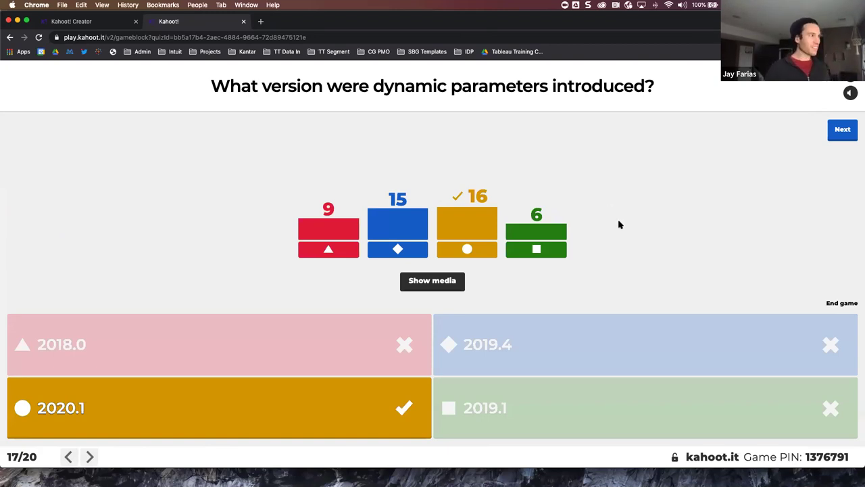
- Move the quiz on from the question 17 results through question 18 to question 19, about vector maps
left_click(844, 133)
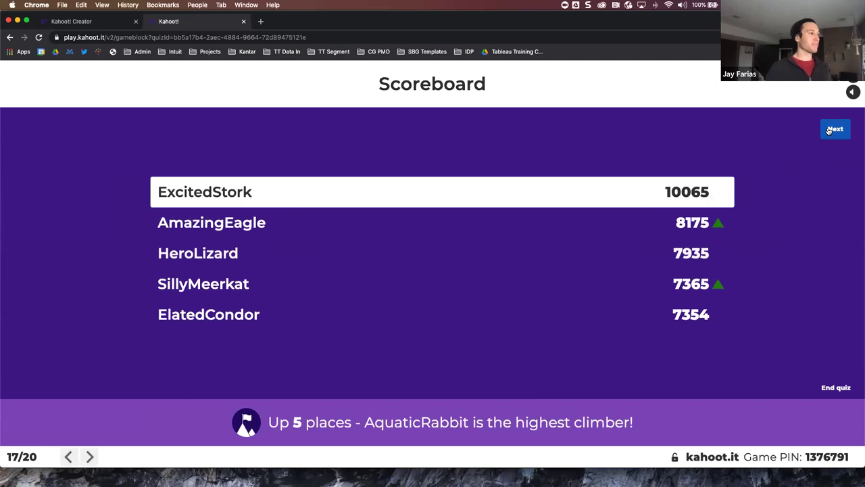
left_click(830, 130)
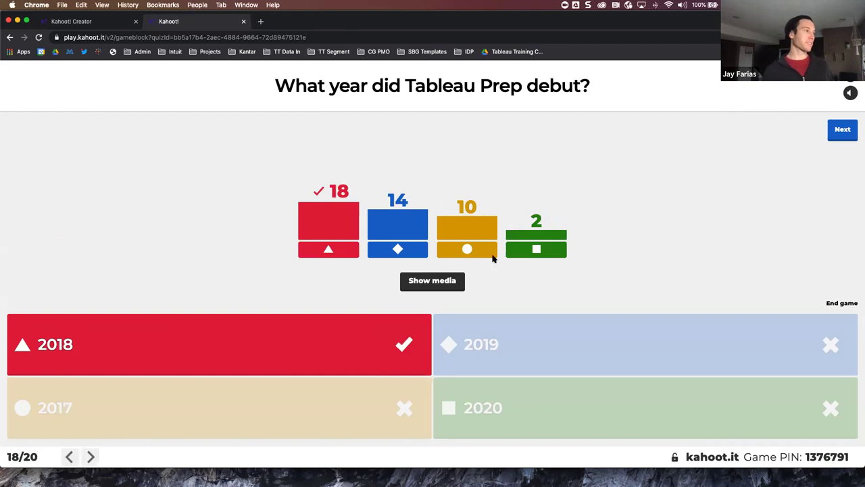
left_click(842, 129)
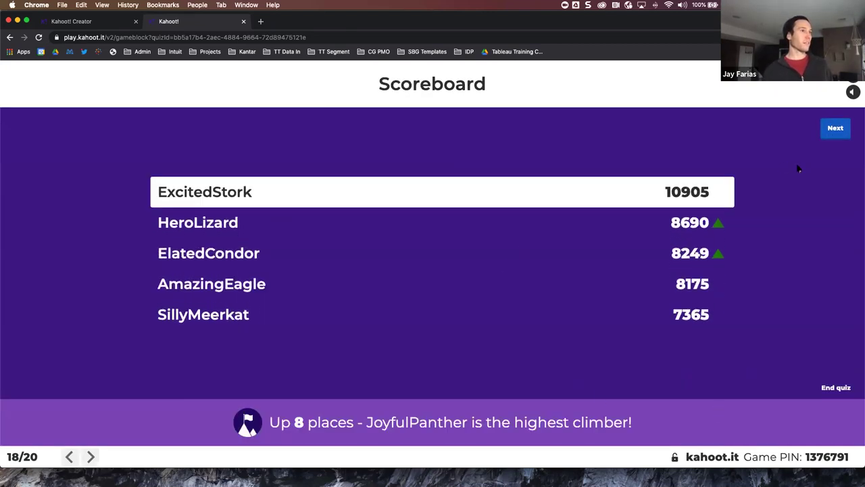
left_click(836, 131)
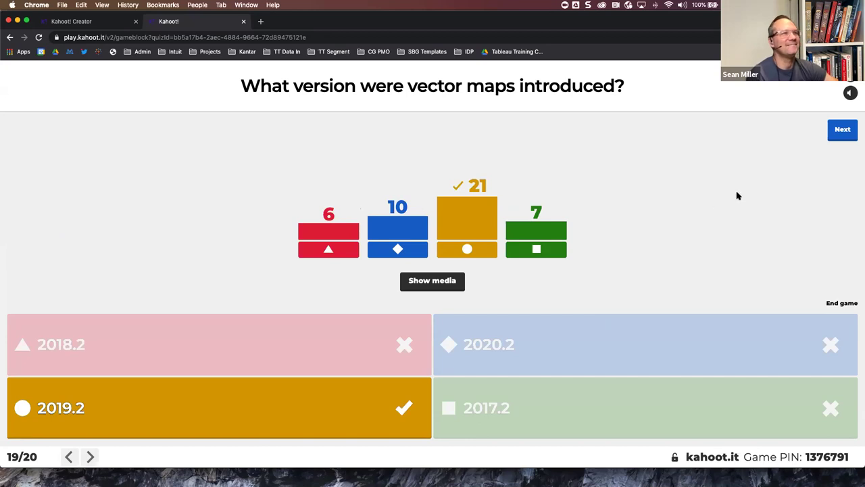
- Advance from the question 19 results through question 20, about 2020.4 feature releases, to the final podium
left_click(842, 132)
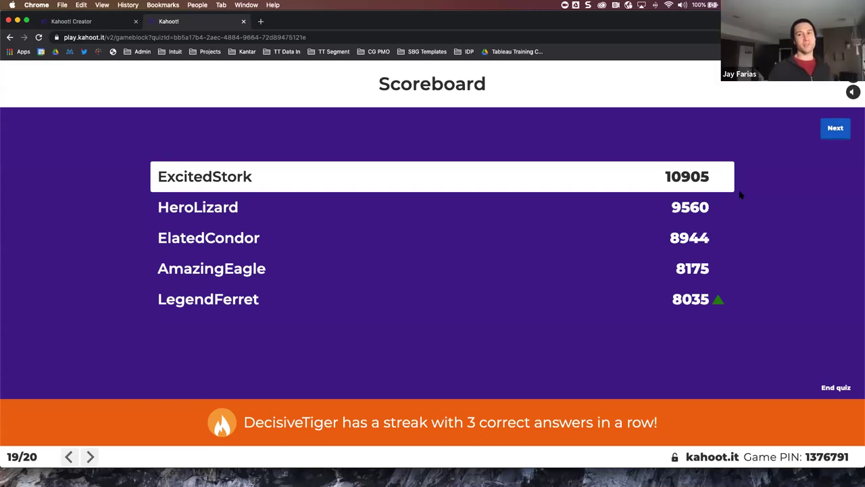
left_click(829, 136)
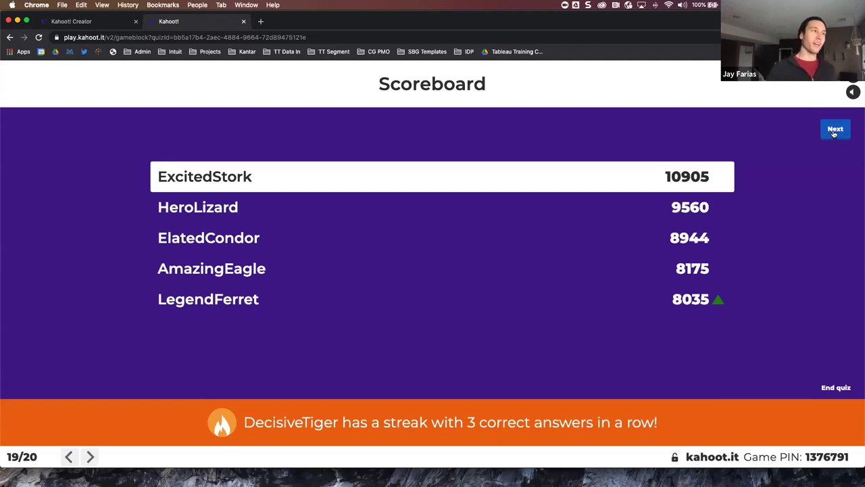
left_click(834, 132)
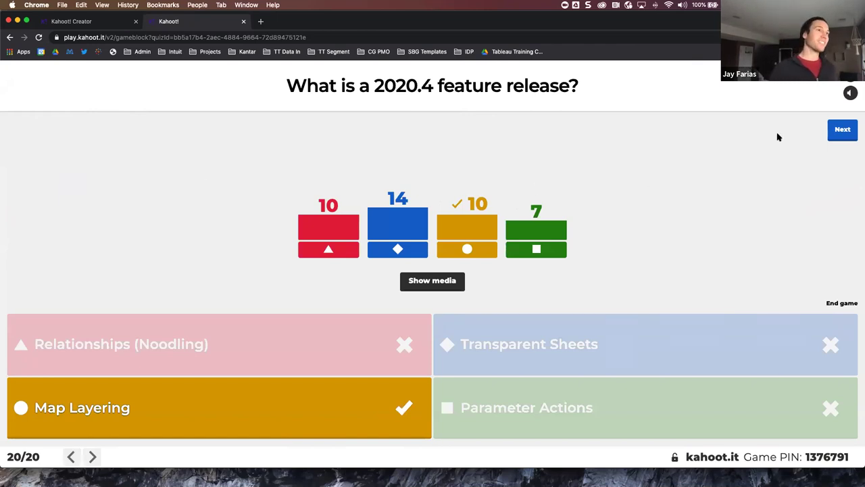
left_click(842, 130)
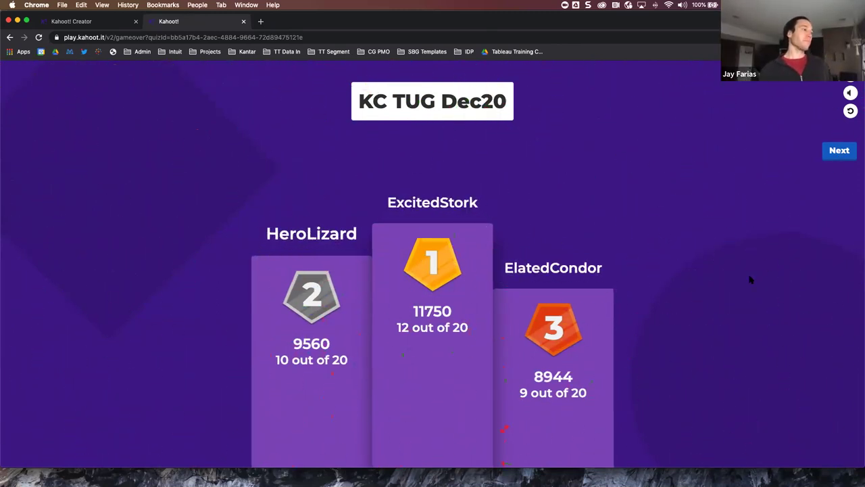
- Open the game summary, review the list of difficult questions, and open the full report
left_click(839, 154)
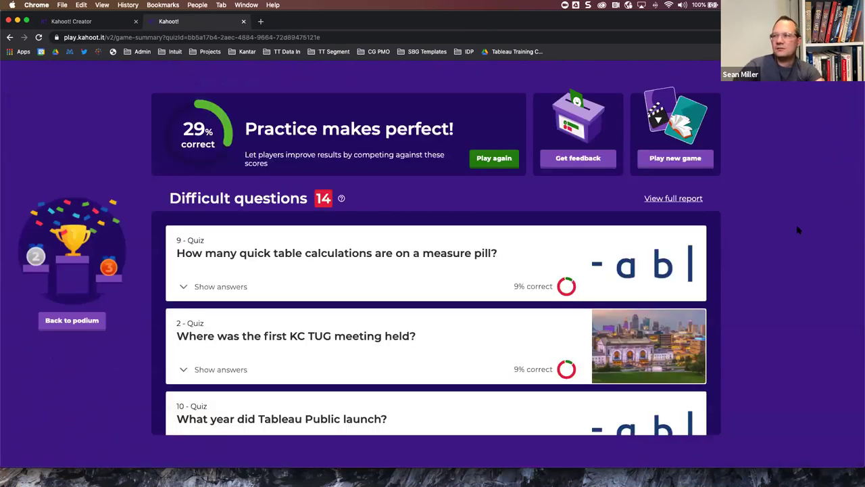
scroll(571, 291, "down", 5)
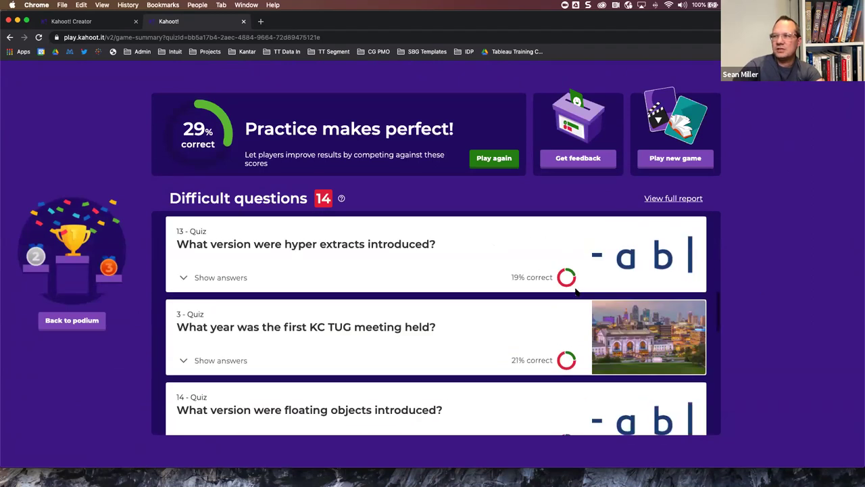
scroll(566, 300, "up", 8)
scroll(785, 298, "down", 1)
scroll(785, 298, "up", 1)
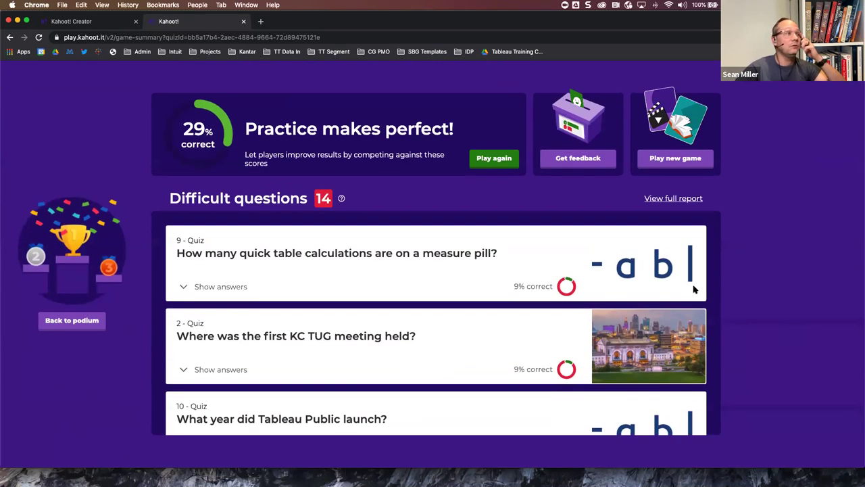
left_click(673, 198)
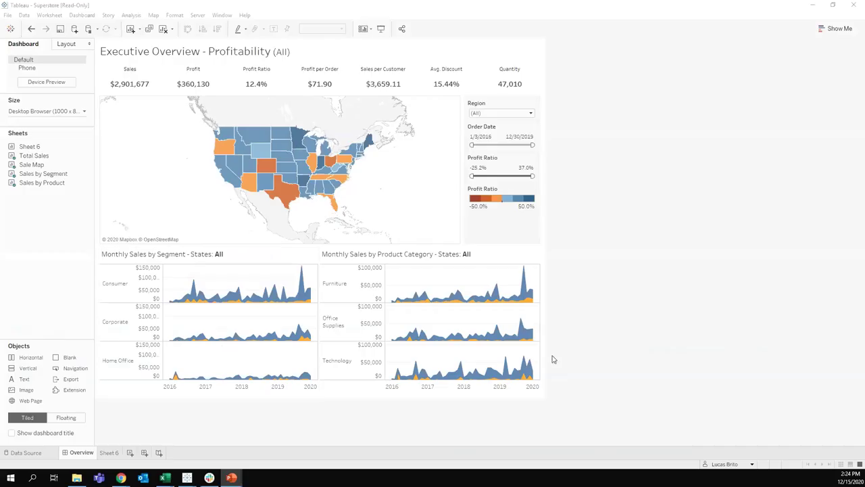
- Switch to the Cascading Parameters Sample File workbook in Excel and point out the Office Supplies and Technology entries in the Category column
left_click(590, 357)
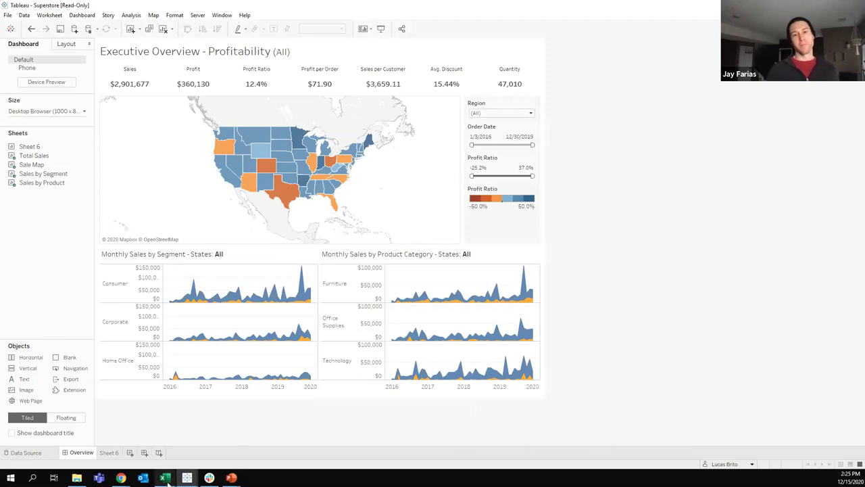
mouse_move(164, 477)
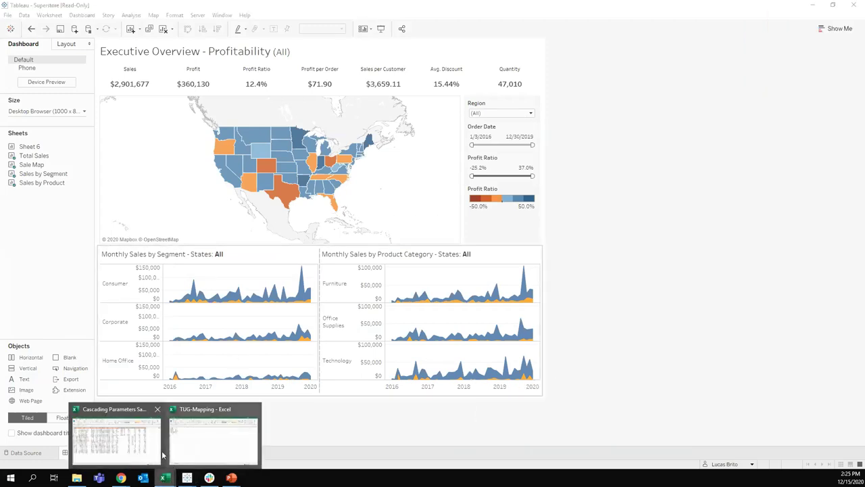
left_click(163, 454)
left_click(270, 371)
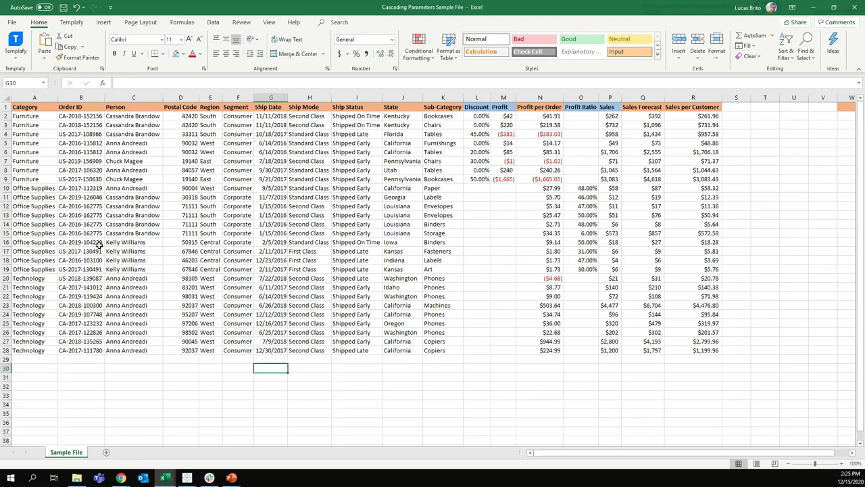
left_click(153, 404)
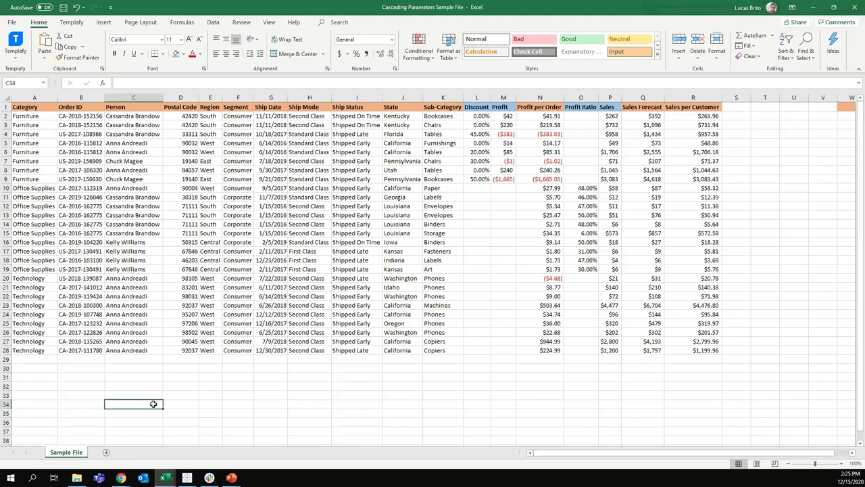
left_click_drag(32, 130, 47, 227)
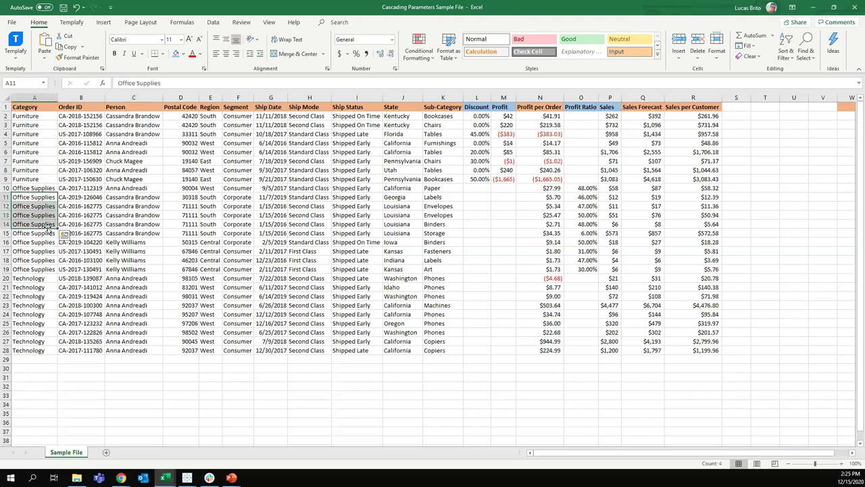
left_click(41, 298)
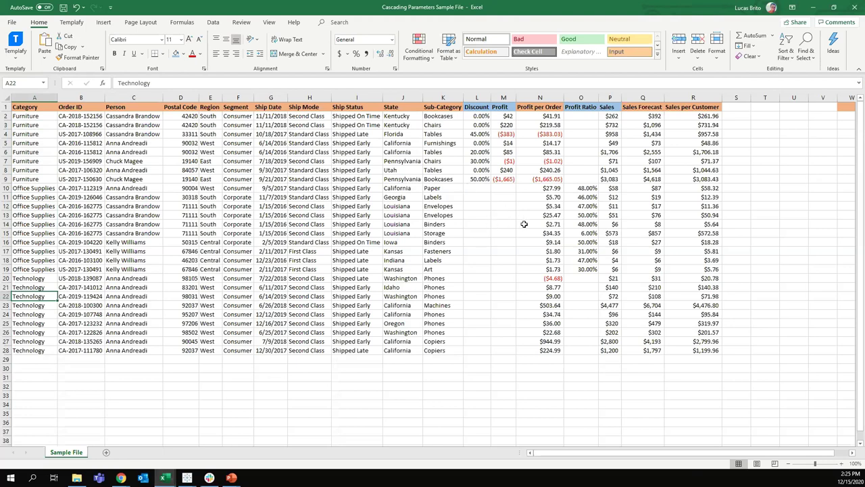
- Highlight the blank Discount and Profit cells in rows 10 to 28, and the Furniture rows' Profit and Profit Ratio cells
left_click_drag(483, 189, 510, 357)
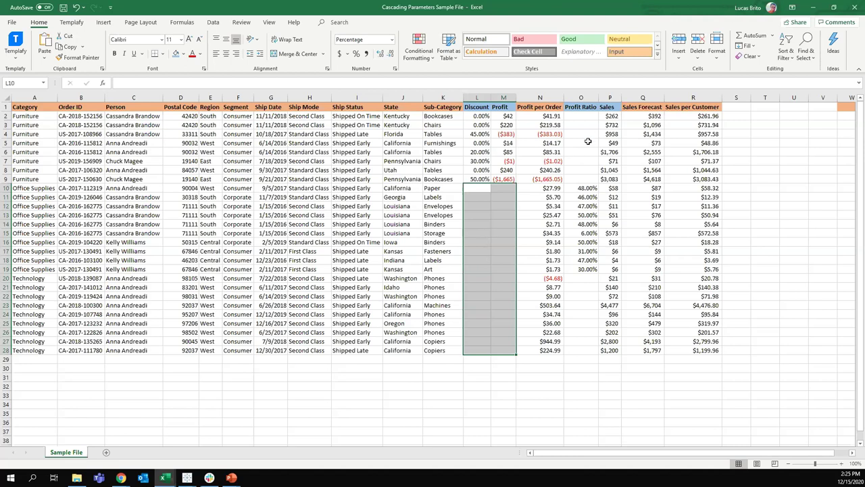
left_click(511, 277)
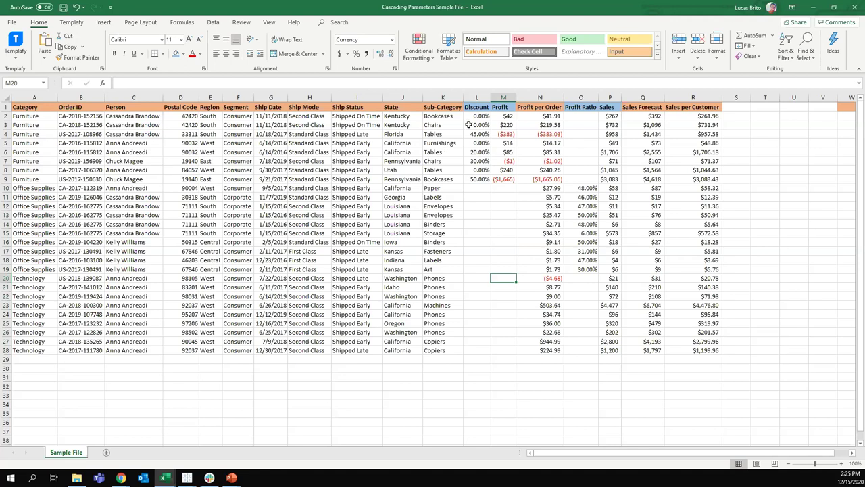
left_click_drag(475, 115, 506, 171)
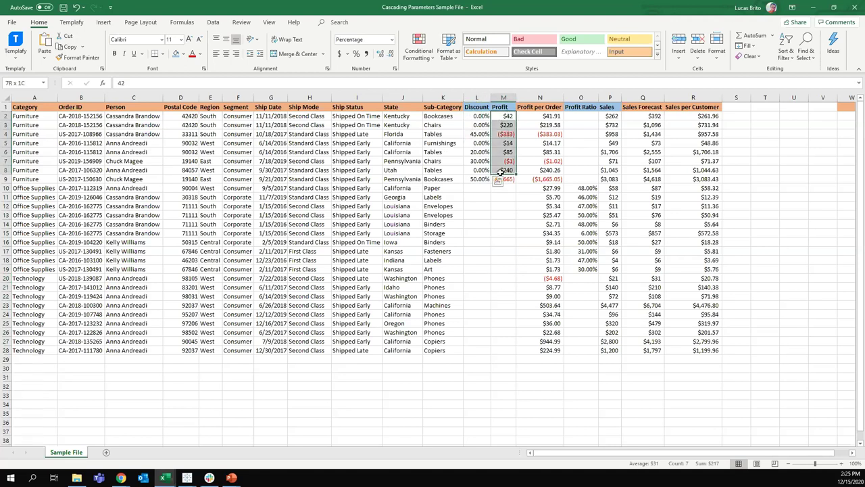
left_click_drag(580, 116, 580, 171)
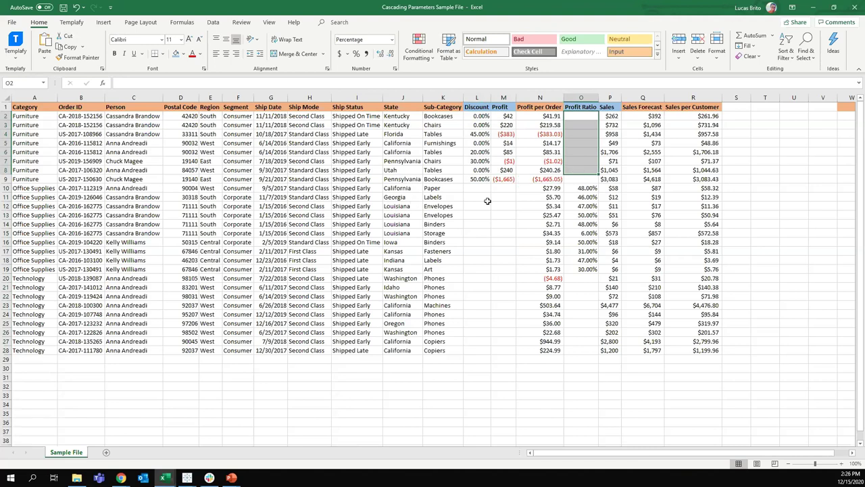
- Highlight the Discount, Profit, Profit Ratio and Sales cells for the Office Supplies rows and the Technology rows
left_click_drag(477, 188, 498, 265)
left_click_drag(585, 189, 610, 269)
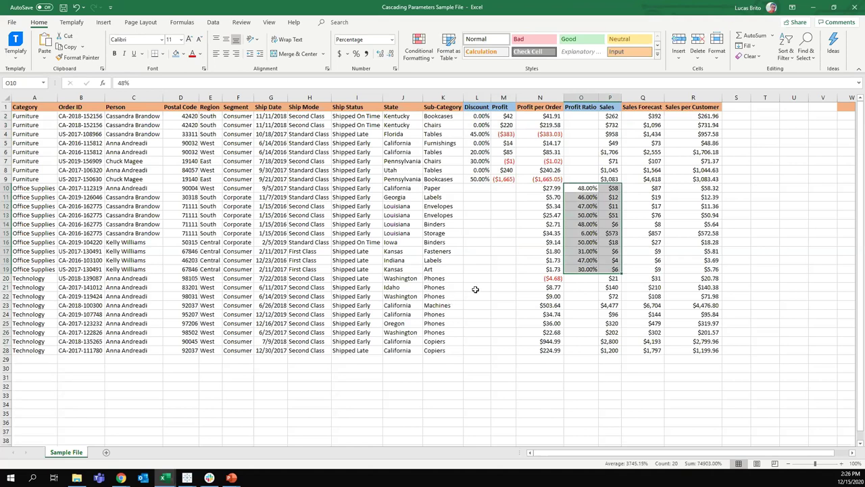
left_click_drag(479, 280, 506, 350)
left_click_drag(585, 274, 574, 351)
left_click_drag(612, 279, 610, 350)
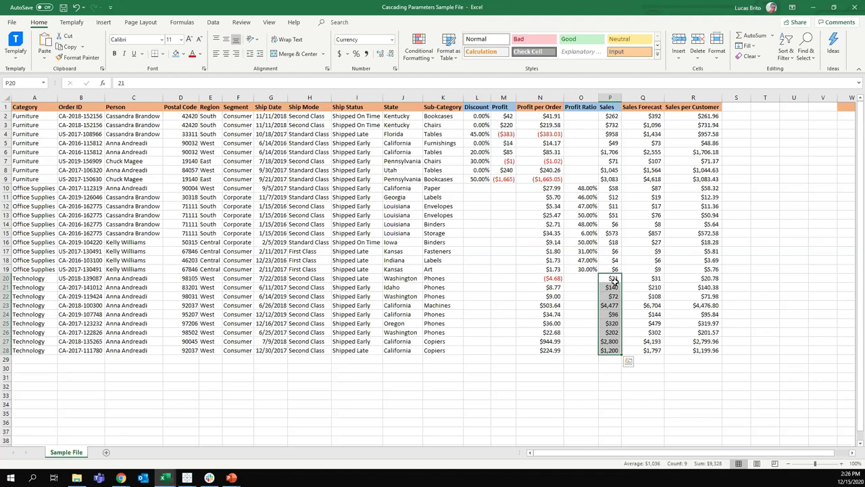
- Point out an Office Supplies row's Profit Ratio and Sales, plus a Furniture row's Discount, Profit and Sales
left_click(33, 206)
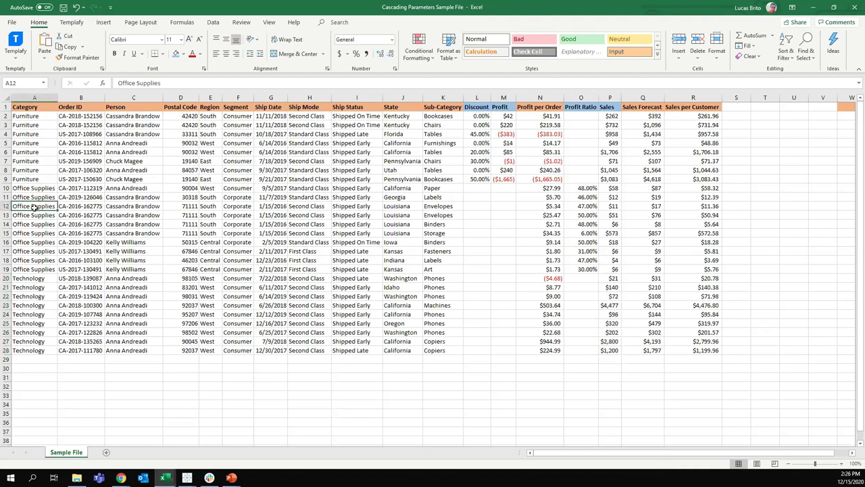
left_click(586, 200)
left_click(611, 197)
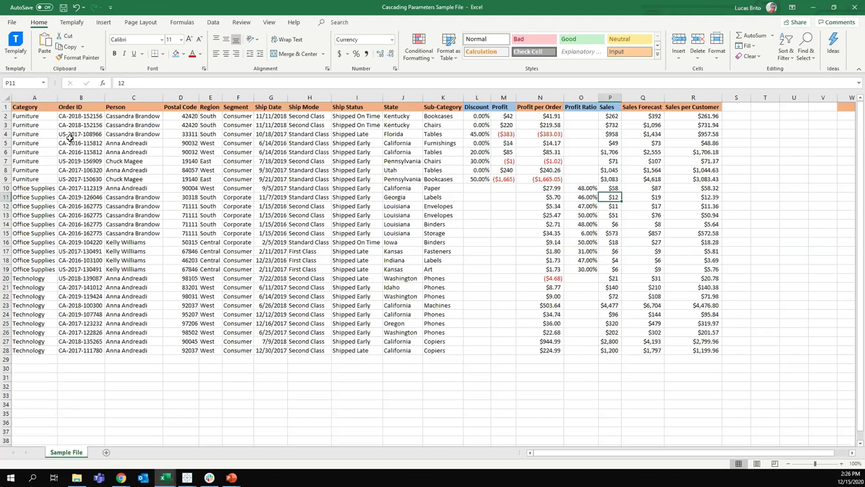
left_click(47, 132)
left_click(479, 140)
left_click(499, 134)
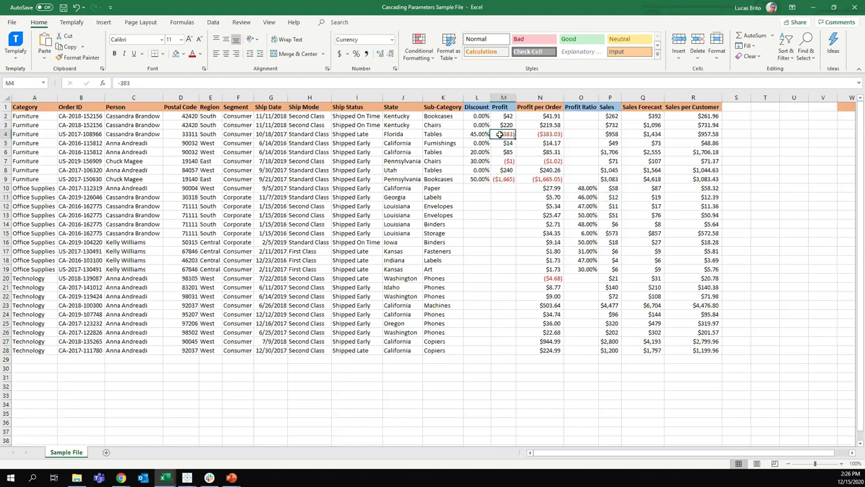
left_click(611, 134)
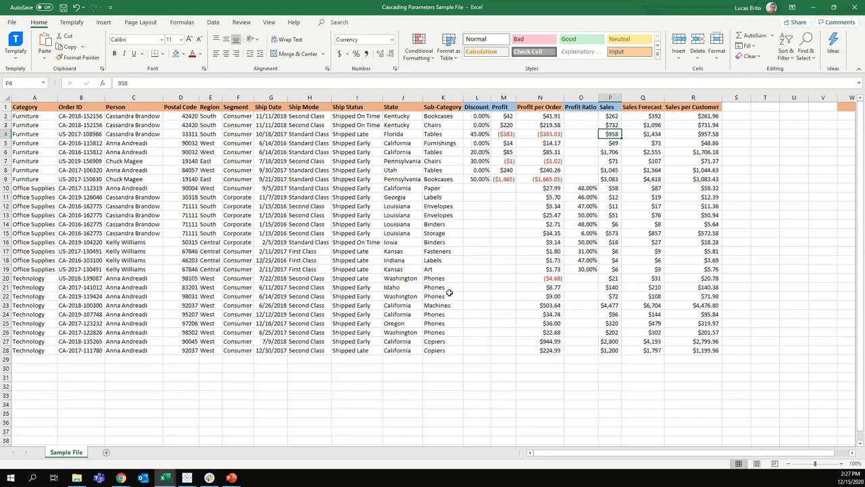
- Switch to the TUG-Mapping workbook and highlight the Furniture categories with their measures and the Office Supplies categories
mouse_move(162, 477)
left_click(216, 436)
left_click(207, 280)
left_click_drag(40, 115, 40, 133)
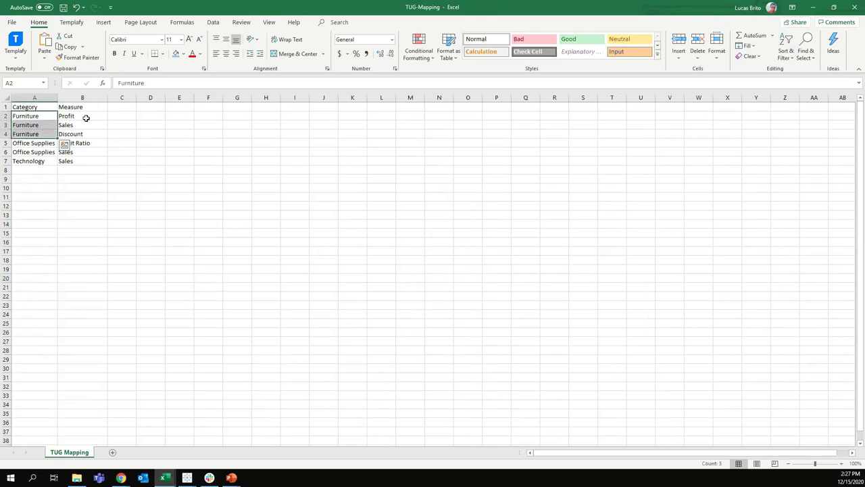
left_click_drag(85, 118, 85, 133)
left_click_drag(34, 143, 37, 152)
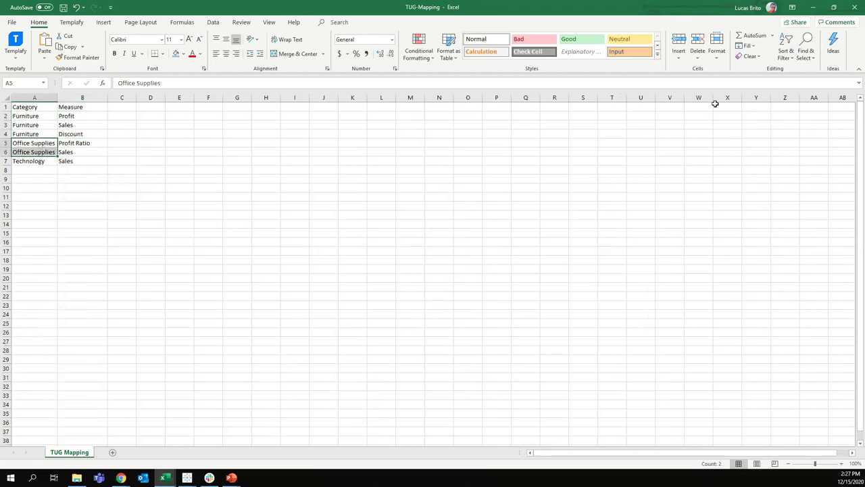
- Minimize the mapping workbook, return to the Superstore workbook in Tableau, and remove the Profit Ratio colour legend from the Overview dashboard
left_click(812, 7)
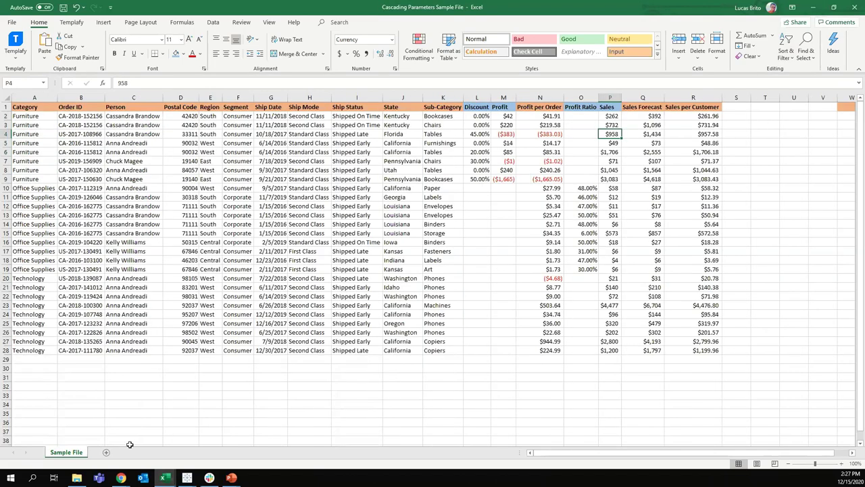
mouse_move(187, 477)
left_click(217, 445)
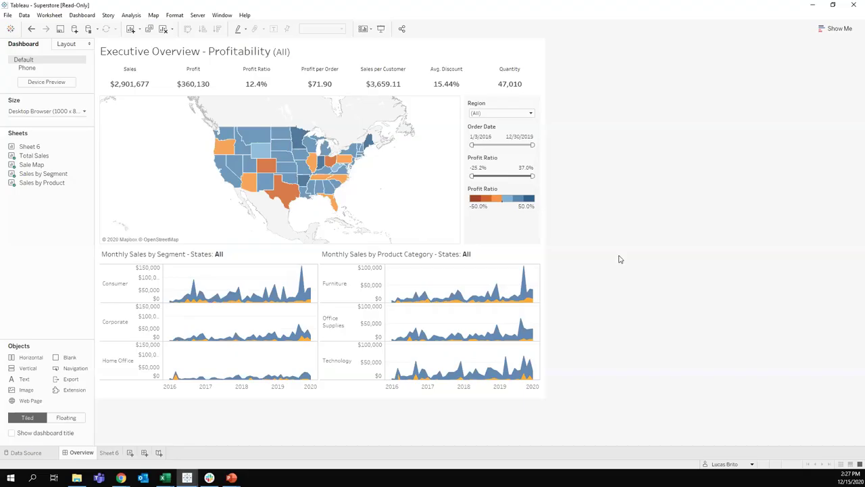
left_click(536, 194)
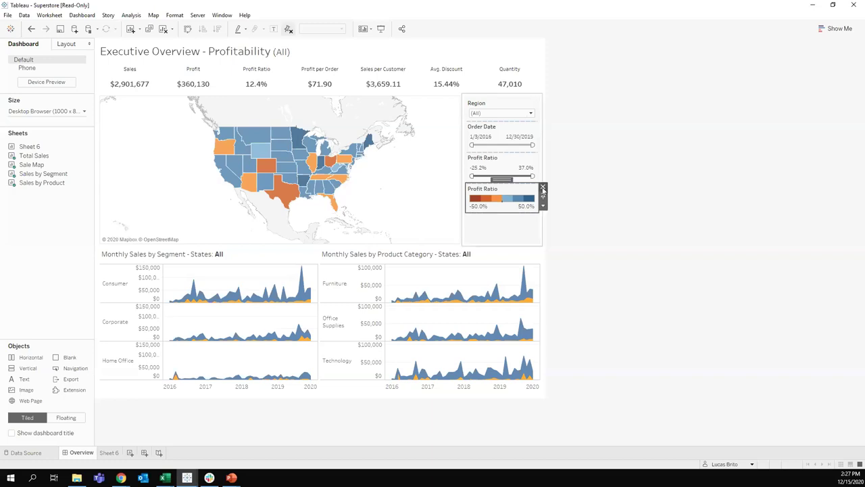
left_click(543, 188)
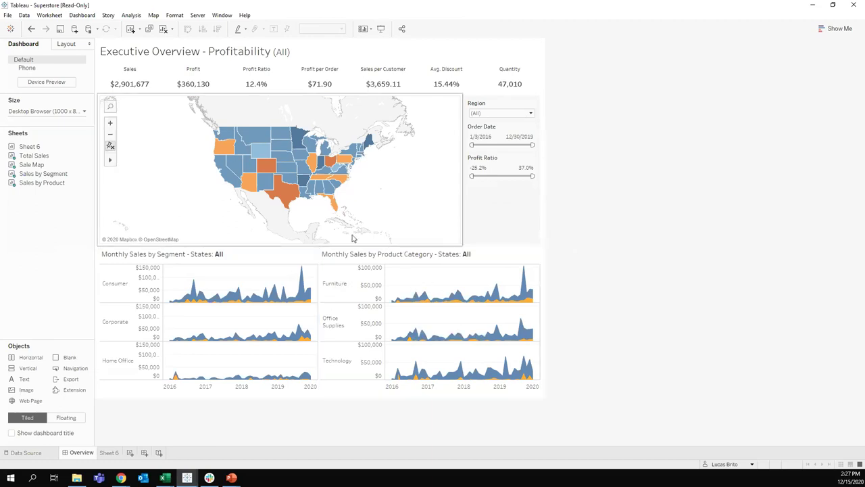
- Show the Category Selector parameter control for the sales map on the Overview dashboard
left_click(331, 202)
left_click(466, 135)
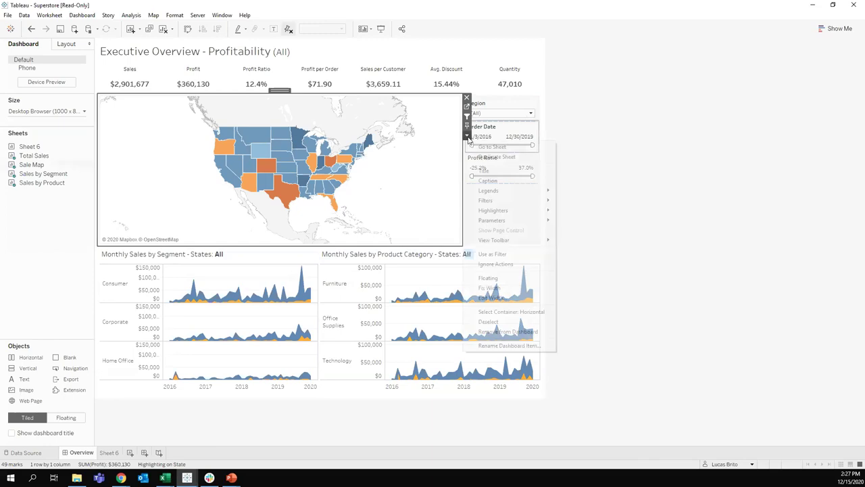
mouse_move(496, 220)
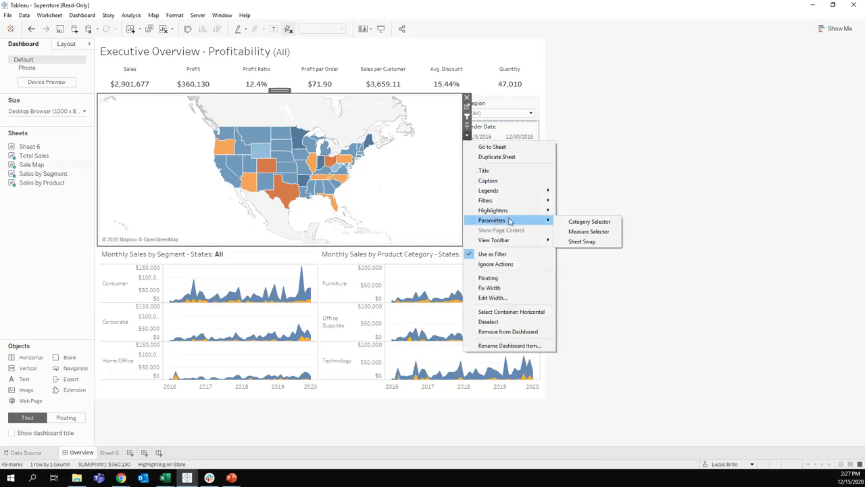
left_click(581, 220)
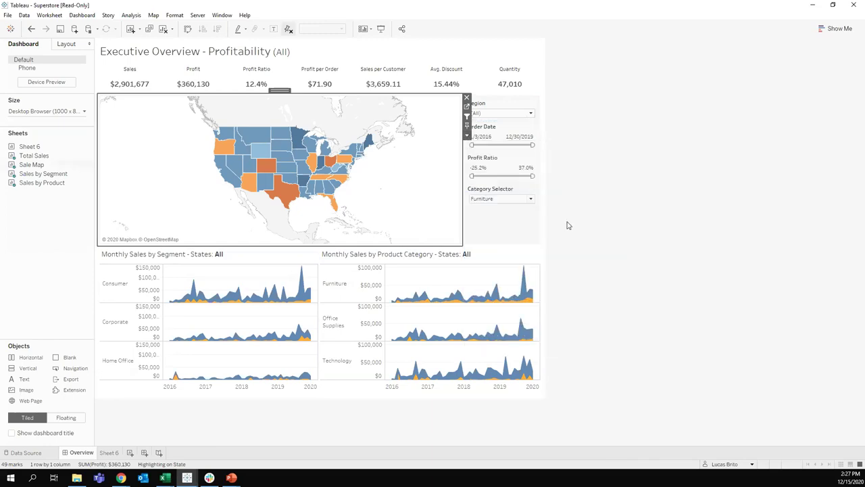
- Show the Measure Selector parameter control and float it over the empty ocean area west of the United States on the map
left_click(467, 135)
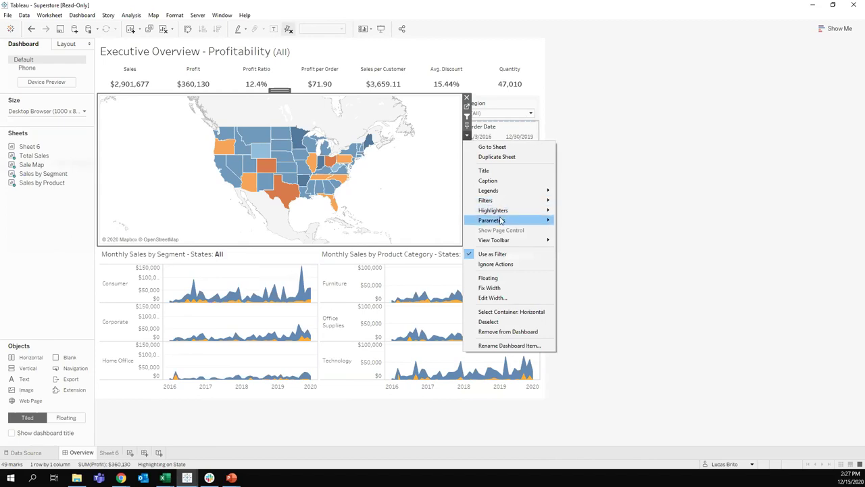
mouse_move(503, 220)
left_click(574, 231)
left_click(503, 223)
left_click_drag(508, 206, 175, 159)
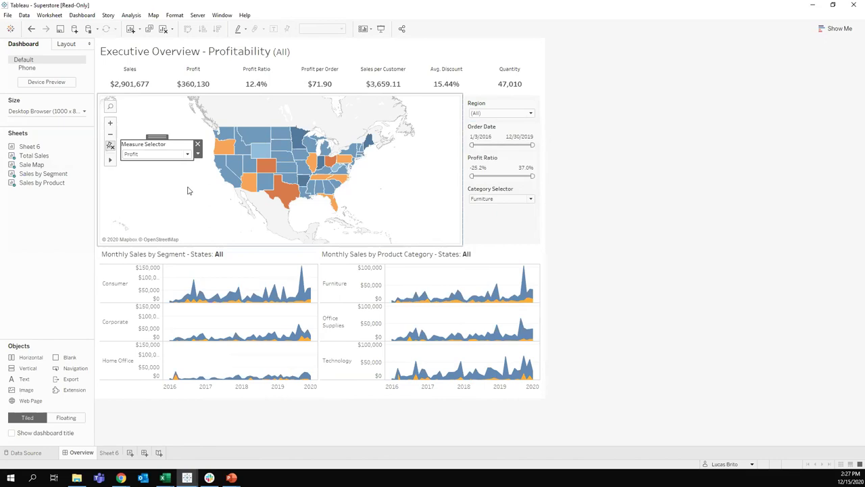
- Review the list of allowable values in the Category Selector's parameter settings and close them without changes
left_click(492, 190)
left_click(503, 198)
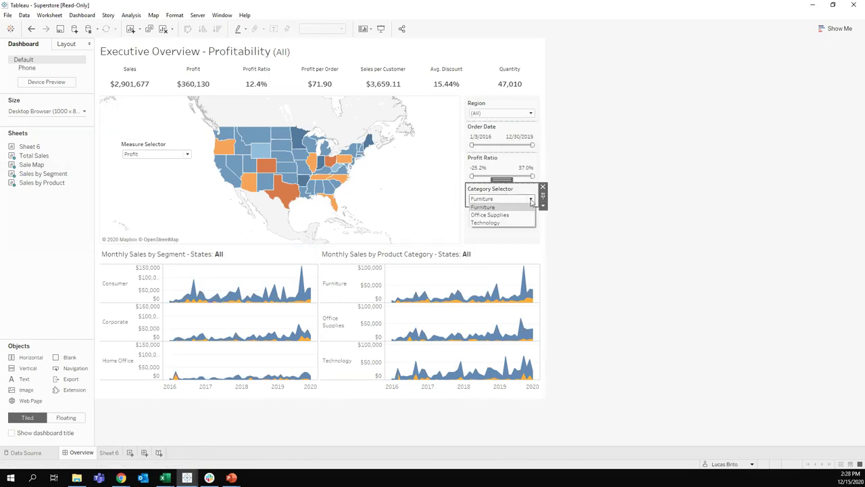
left_click(542, 206)
left_click(561, 217)
left_click_drag(406, 115, 687, 94)
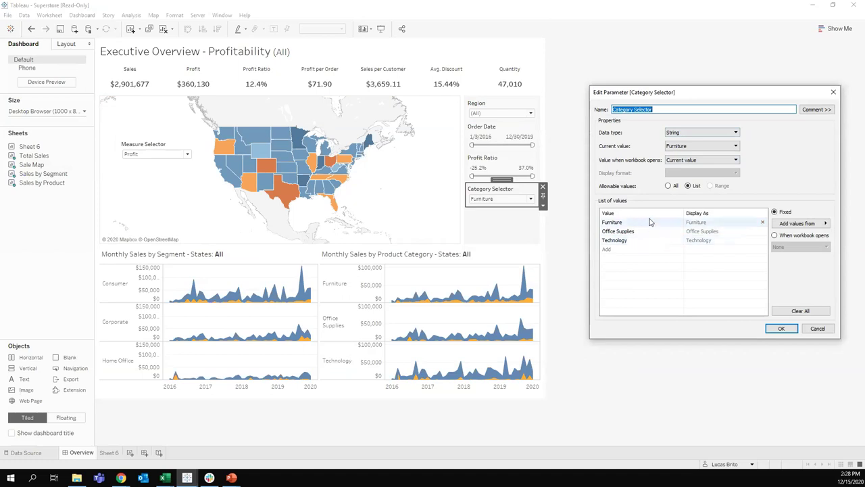
left_click(833, 92)
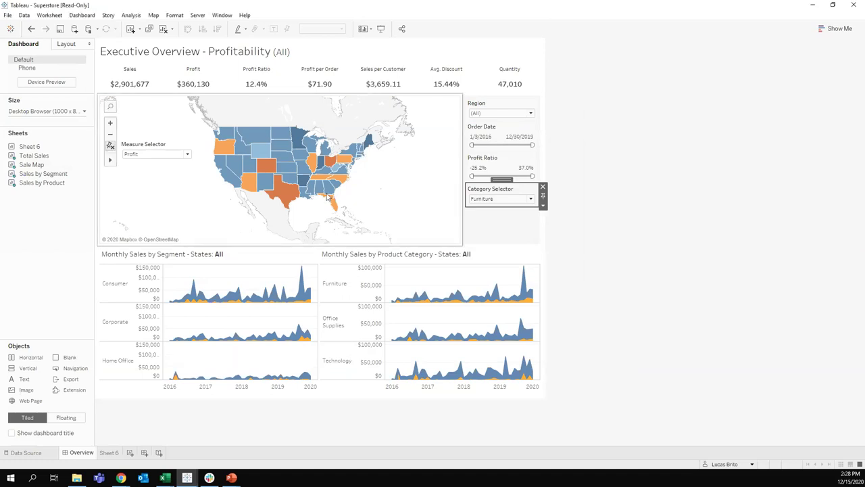
- Review the list of allowable values in the Measure Selector's parameter settings and close them without changes
left_click(144, 145)
left_click(198, 154)
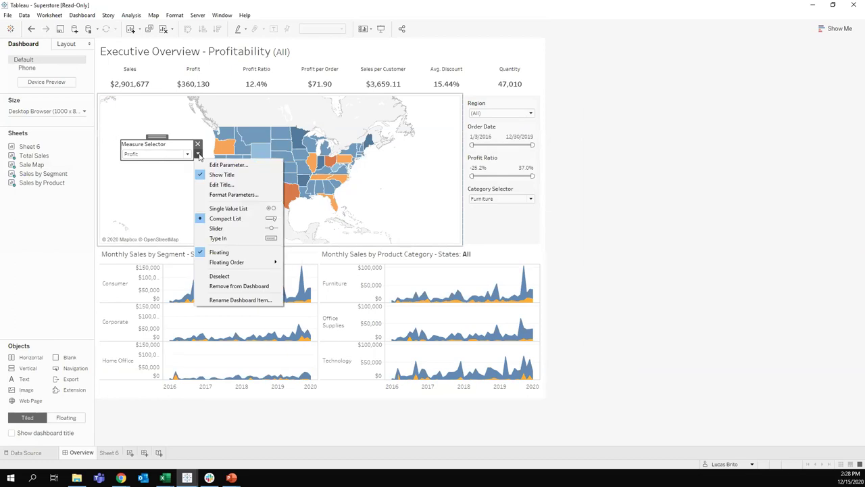
left_click_drag(414, 116, 646, 116)
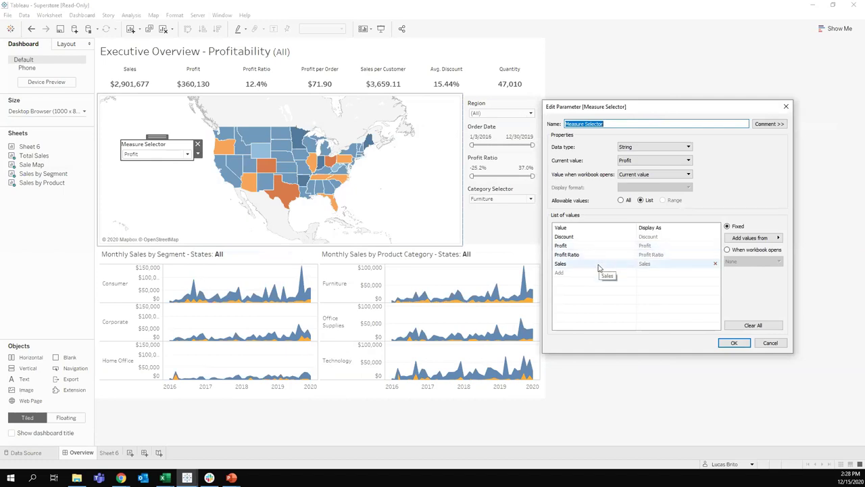
left_click(786, 106)
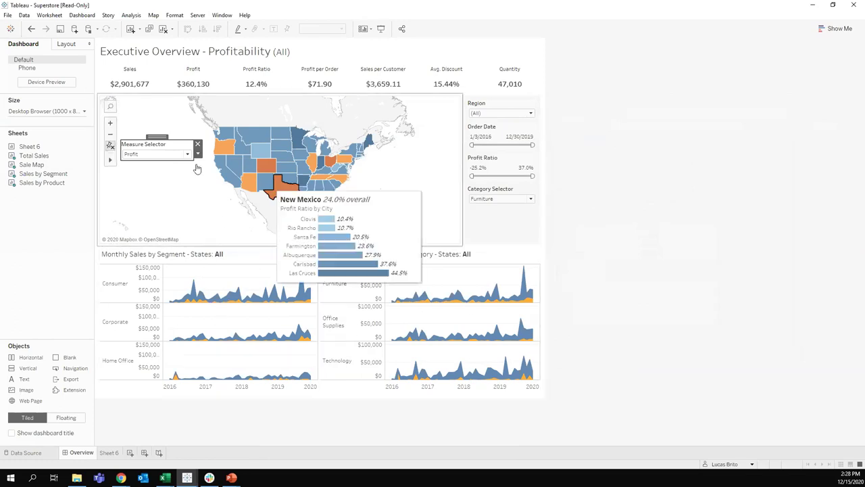
- Move the floating Measure Selector beside the Category Selector and set the Category Selector to Office Supplies
left_click_drag(157, 138, 413, 181)
left_click(493, 200)
left_click(485, 215)
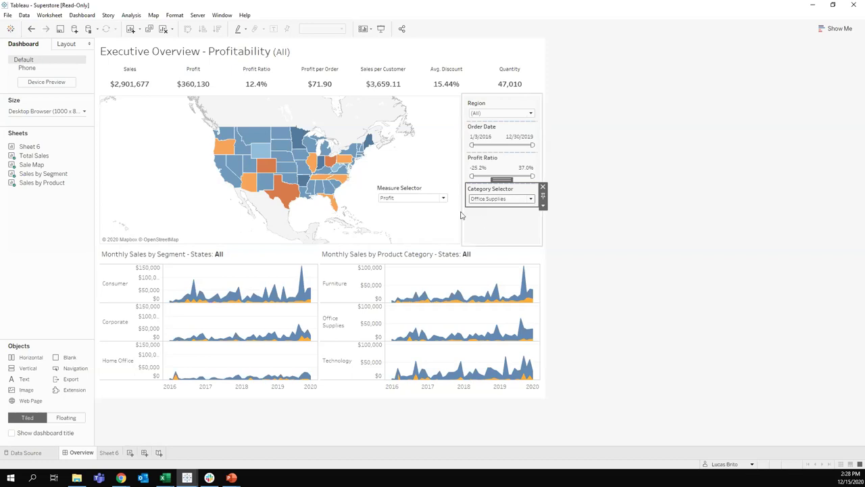
- Set the Category Selector to Technology and compare the choices the Measure Selector offers before and after the change
left_click(398, 198)
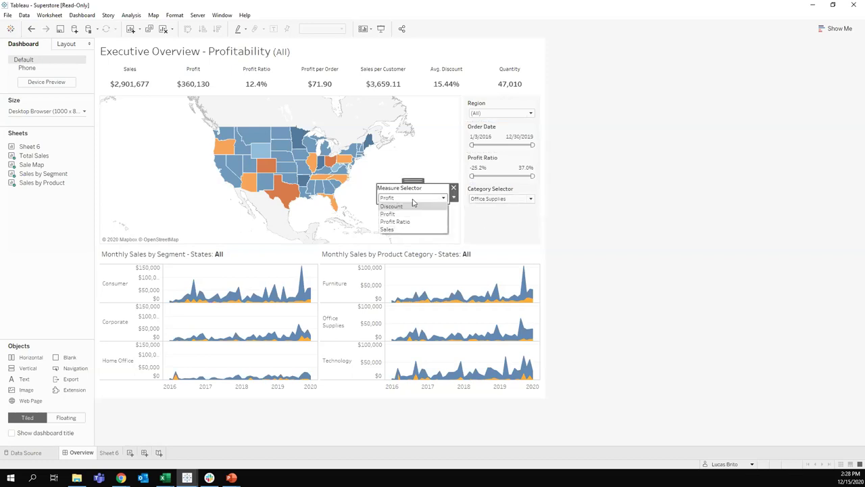
left_click(496, 198)
left_click(485, 222)
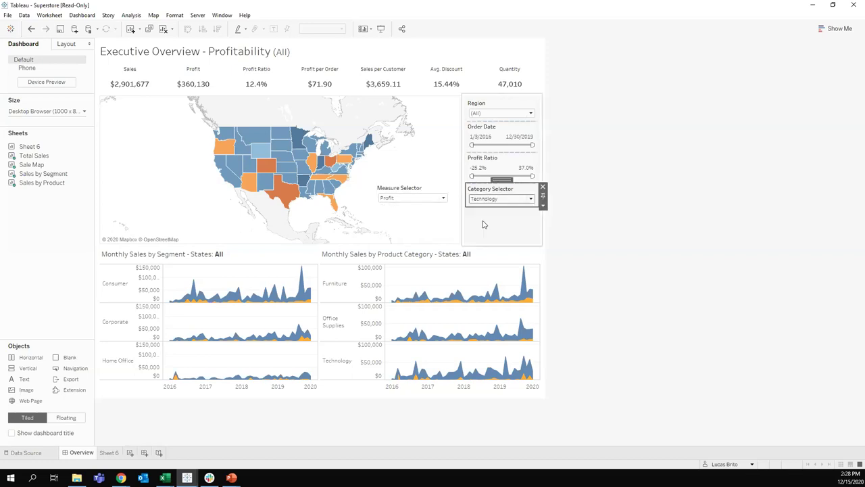
left_click(442, 197)
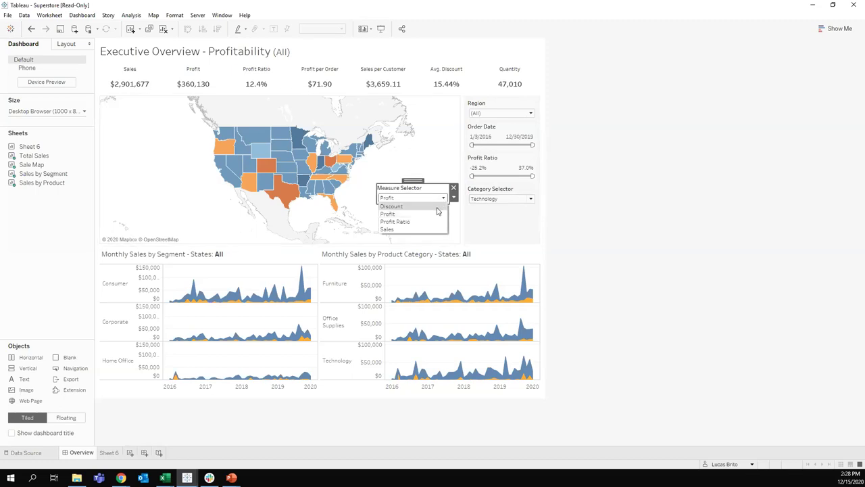
left_click(491, 201)
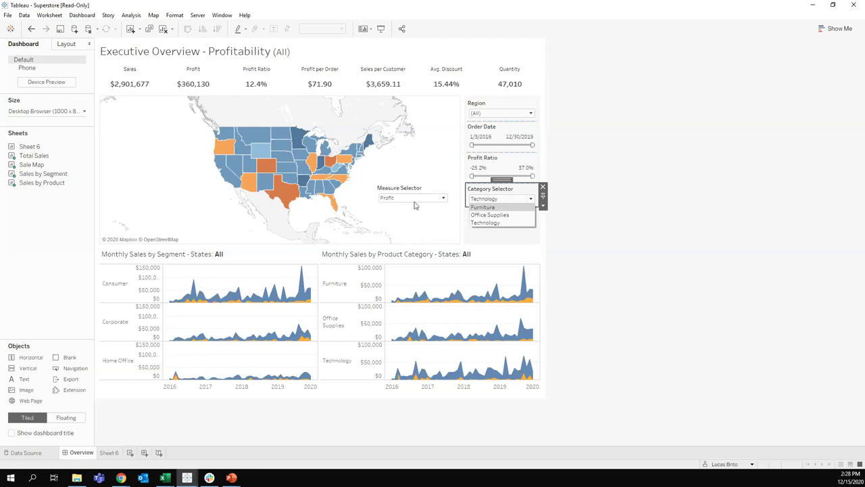
- Open the Sales by Segment worksheet from its chart on the Overview dashboard
left_click(249, 275)
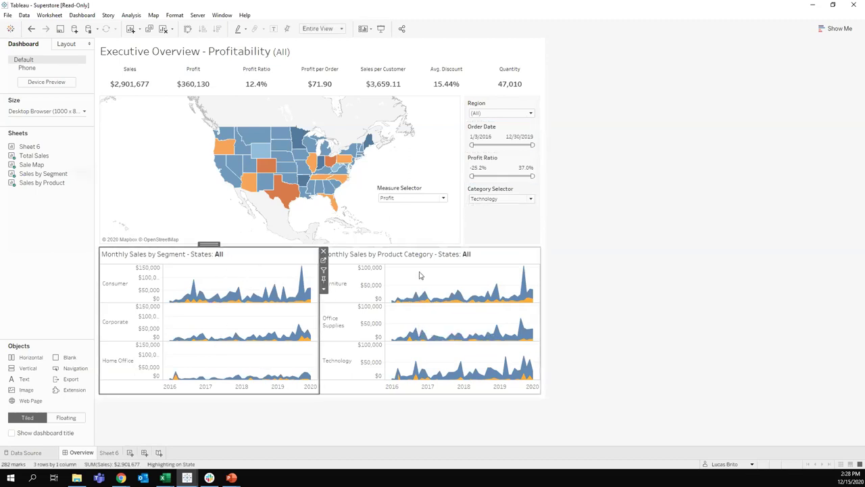
left_click(420, 199)
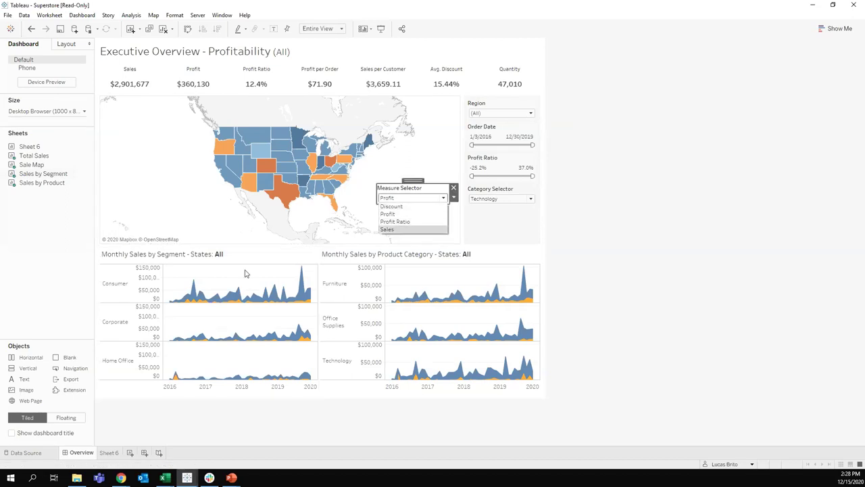
left_click(247, 274)
left_click(324, 261)
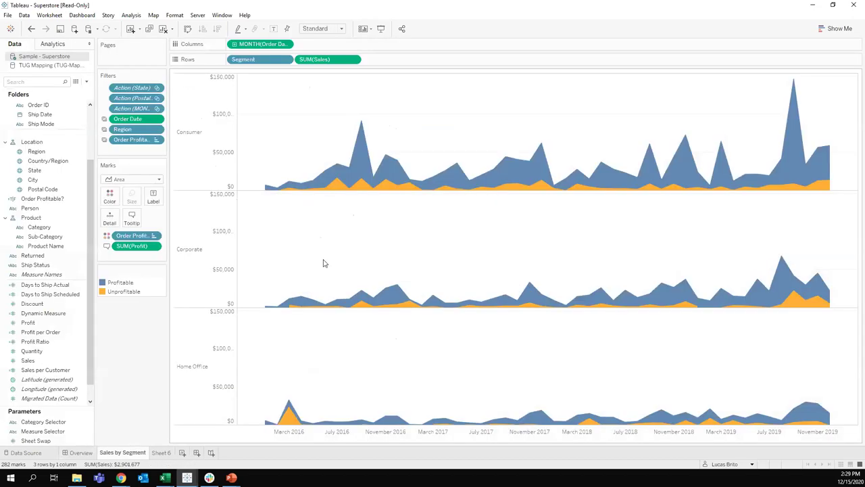
- Open the Dynamic Measure calculation, examine how each Measure Selector value maps to a measure, and close it unchanged
right_click(54, 314)
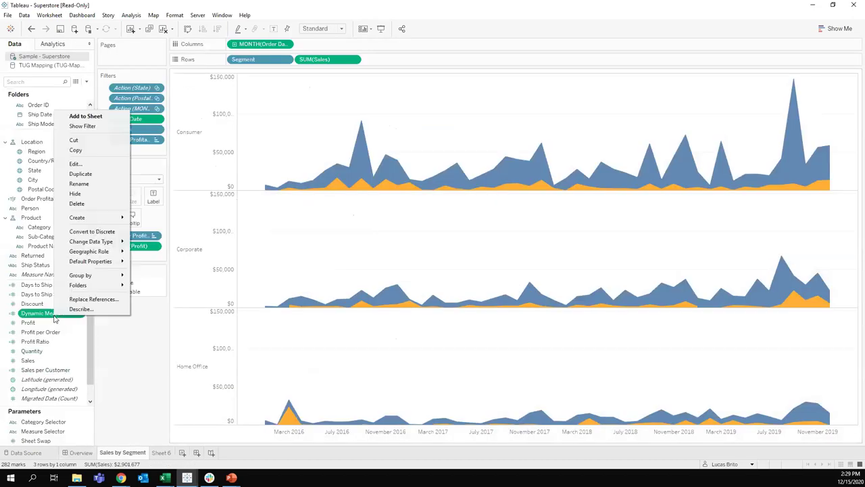
left_click(76, 163)
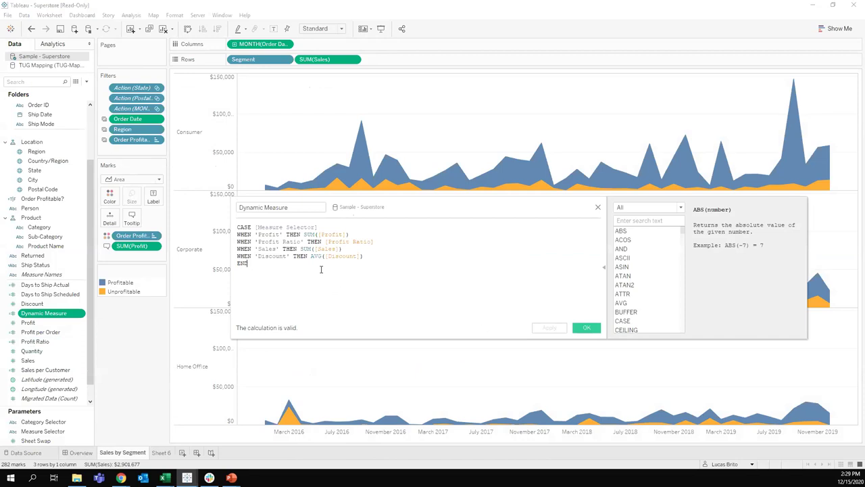
double_click(269, 233)
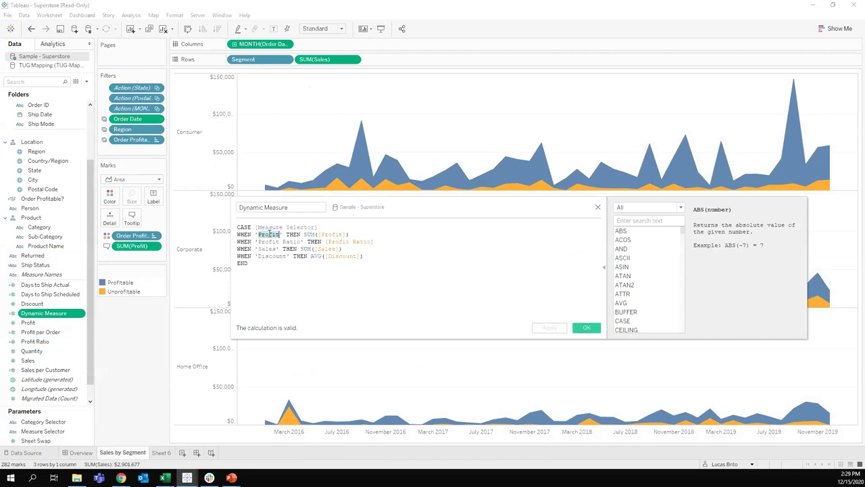
double_click(336, 234)
left_click(378, 257)
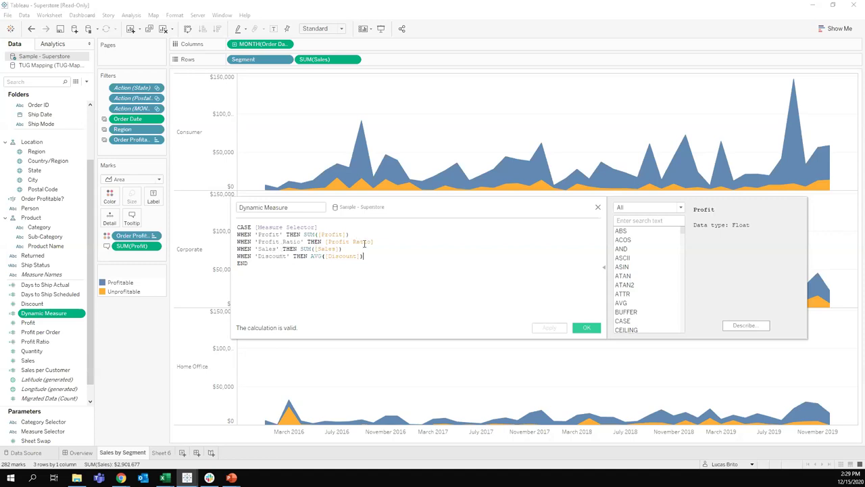
left_click(598, 207)
- Replace SUM(Sales) on the Sales by Segment rows with Dynamic Measure and show the Measure Selector parameter control
left_click_drag(44, 313, 317, 62)
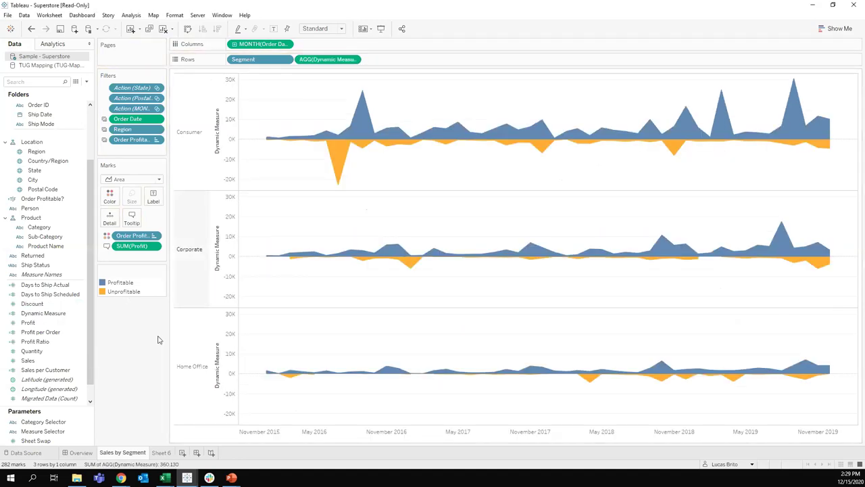
right_click(44, 431)
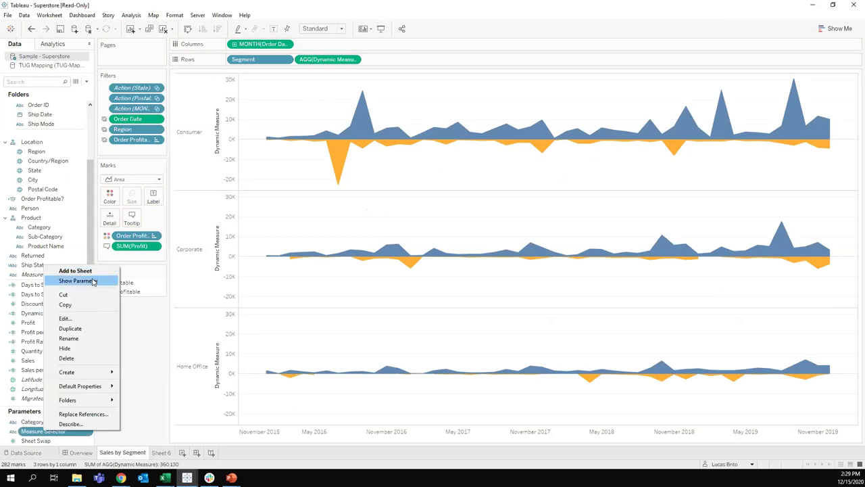
left_click(71, 278)
- Try other measures in the Measure Selector, including Discount, and leave it set to Sales
left_click(826, 88)
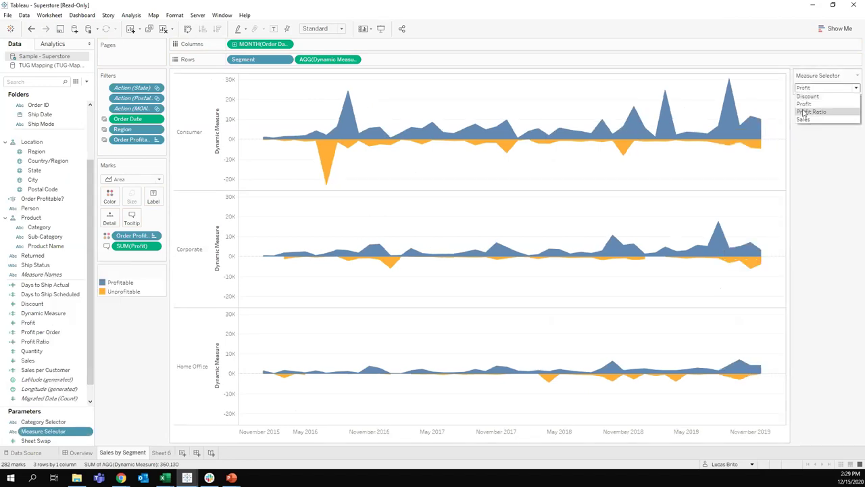
left_click(813, 111)
left_click(805, 119)
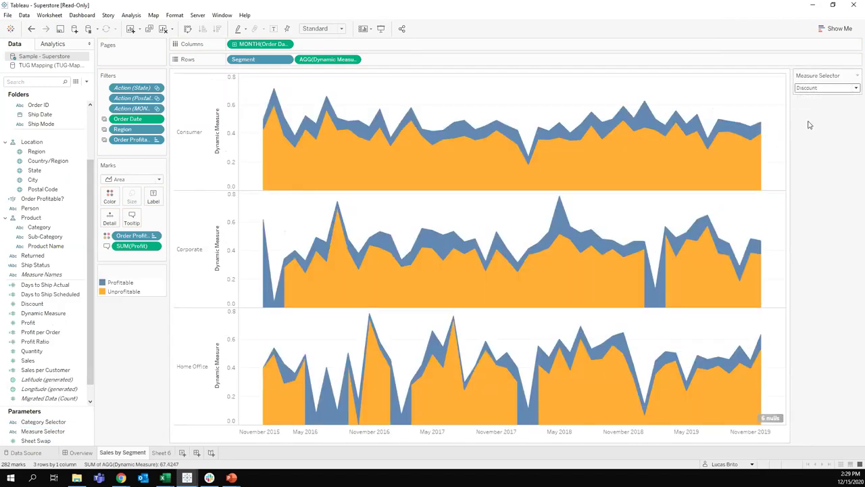
- Clear the Dynamic Measure axis title on the Sales by Segment chart
right_click(221, 105)
left_click(246, 112)
triple_click(394, 295)
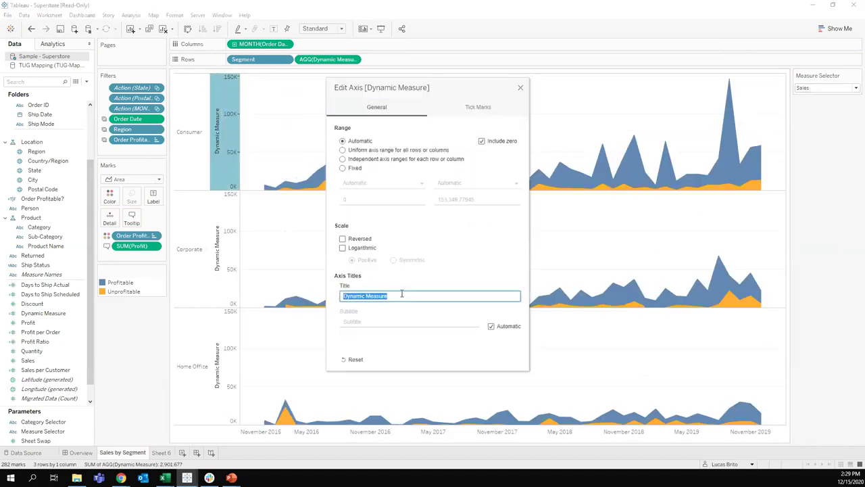
key("BackSpace")
left_click(457, 261)
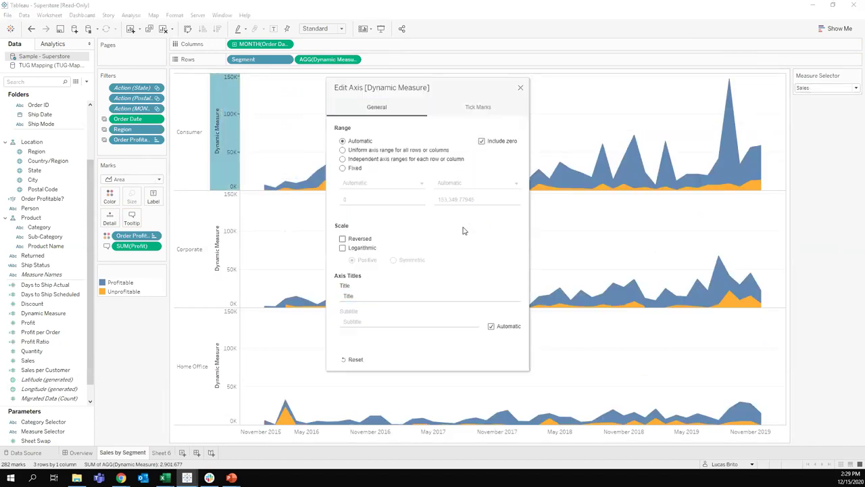
left_click(520, 87)
left_click(116, 429)
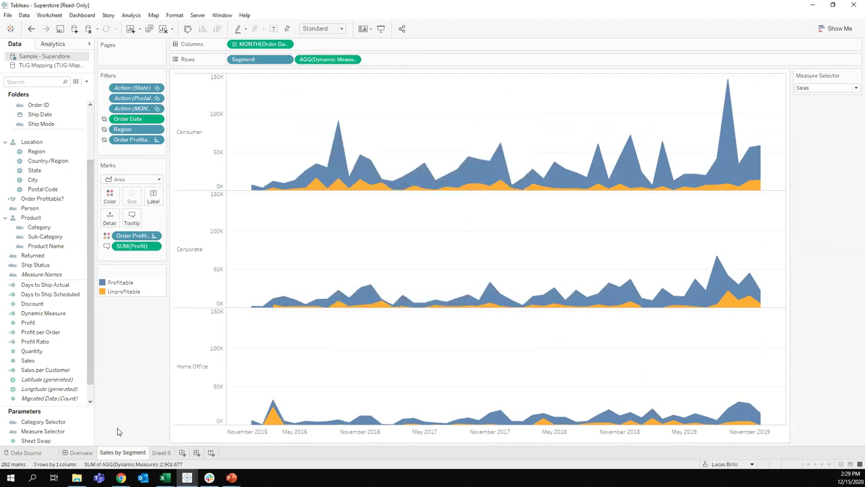
- On the Overview dashboard, replace "Sales" in the segment chart's title with the Measure Selector parameter, and set the Measure Selector to Profit
left_click(80, 452)
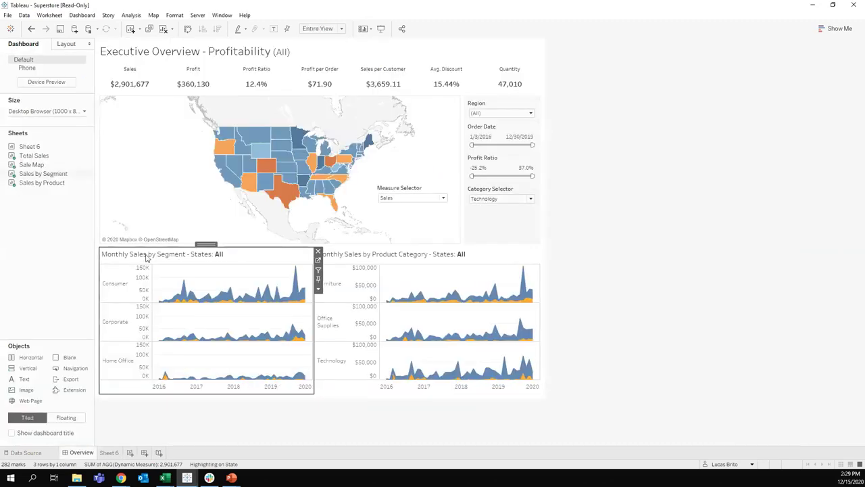
double_click(147, 256)
double_click(94, 116)
key("BackSpace")
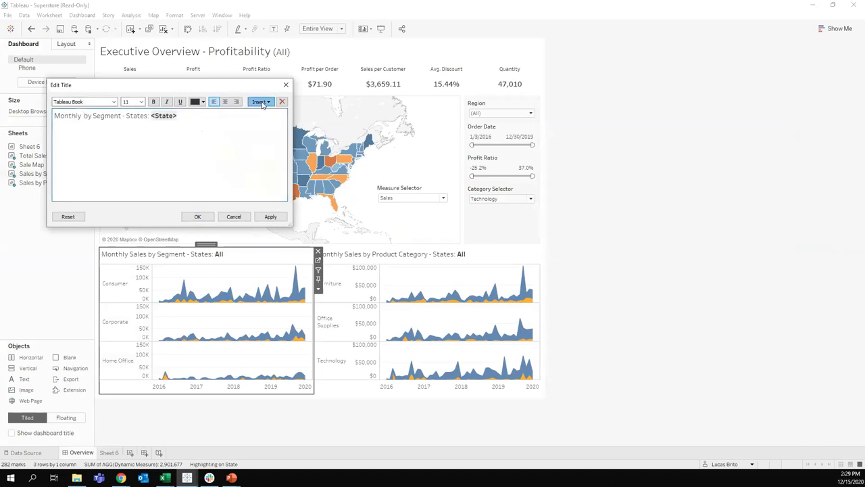
left_click(259, 102)
left_click(303, 247)
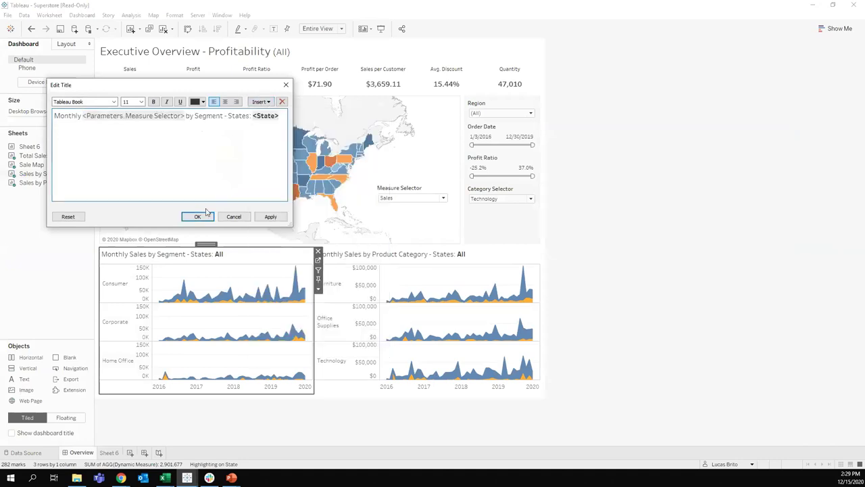
left_click(197, 217)
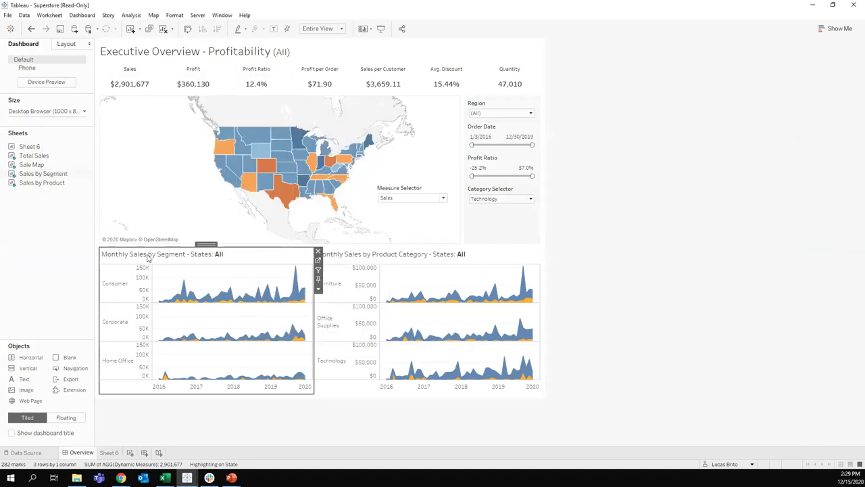
left_click(413, 197)
left_click(392, 208)
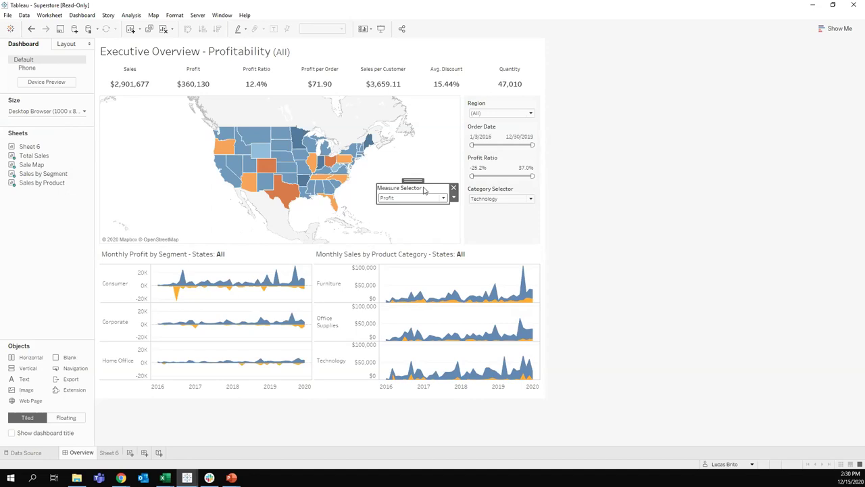
- On Sheet 6, put Category and Measure from the TUG Mapping source on rows and set the mark type to Text
left_click(116, 453)
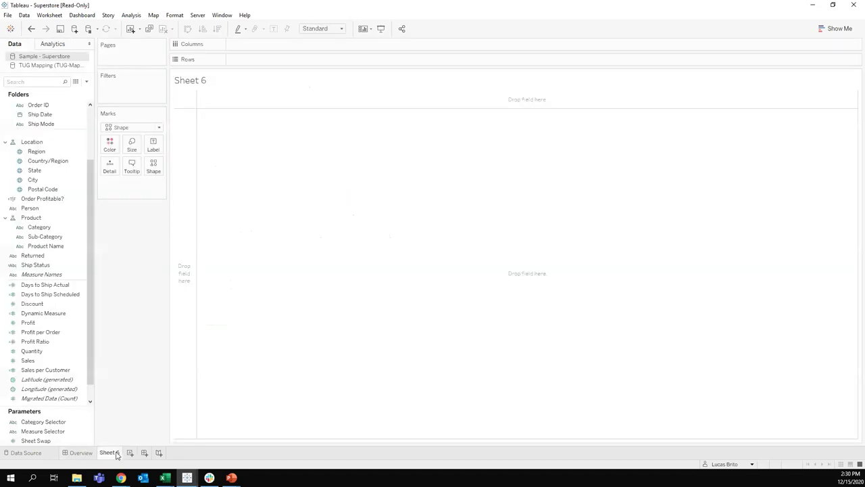
left_click(61, 65)
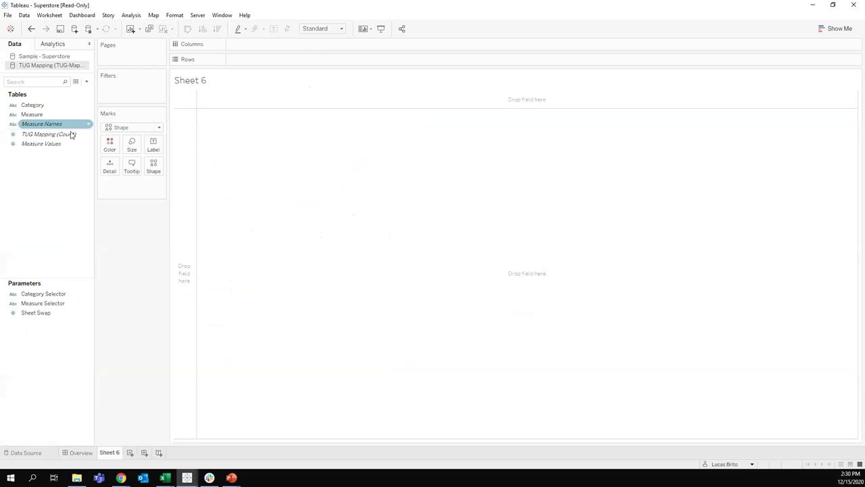
left_click_drag(41, 106, 284, 64)
left_click(40, 115)
left_click(155, 127)
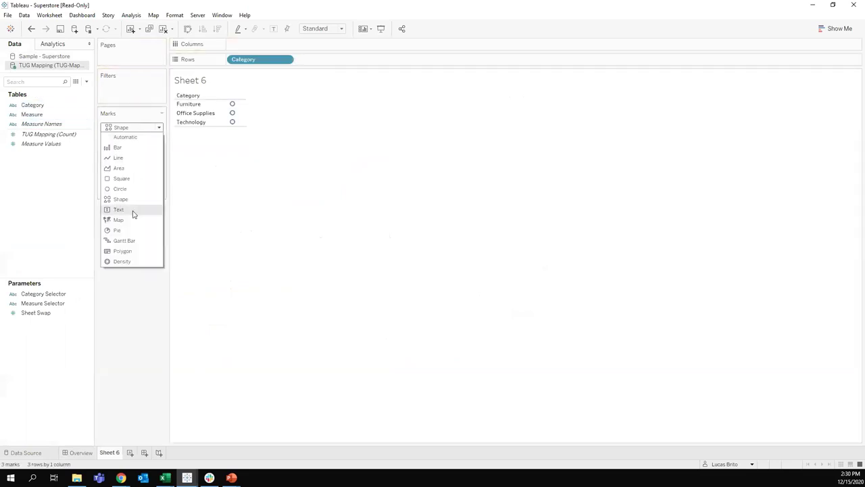
left_click(131, 212)
left_click_drag(37, 115, 385, 59)
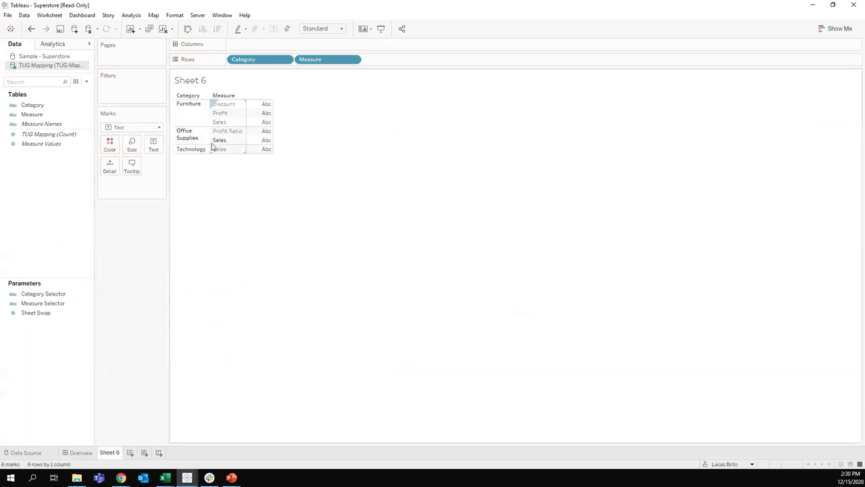
- Show the Category Selector and Measure Selector parameter controls on Sheet 6
right_click(53, 295)
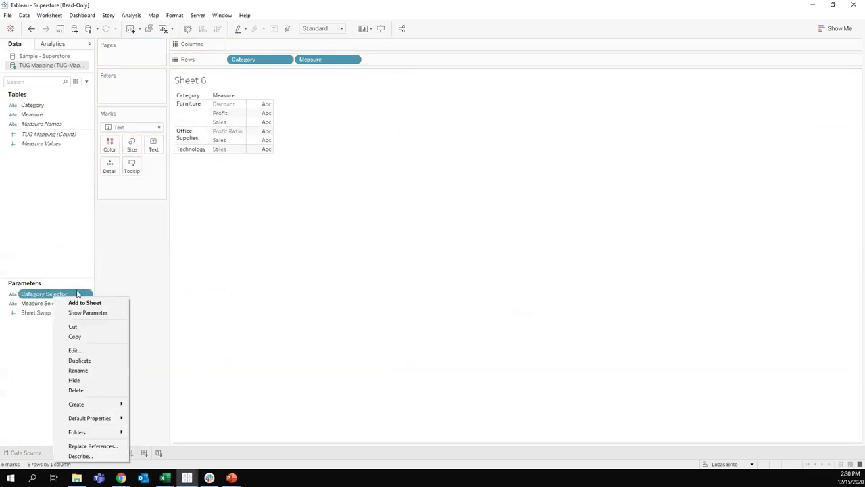
left_click(91, 314)
right_click(54, 302)
left_click(106, 315)
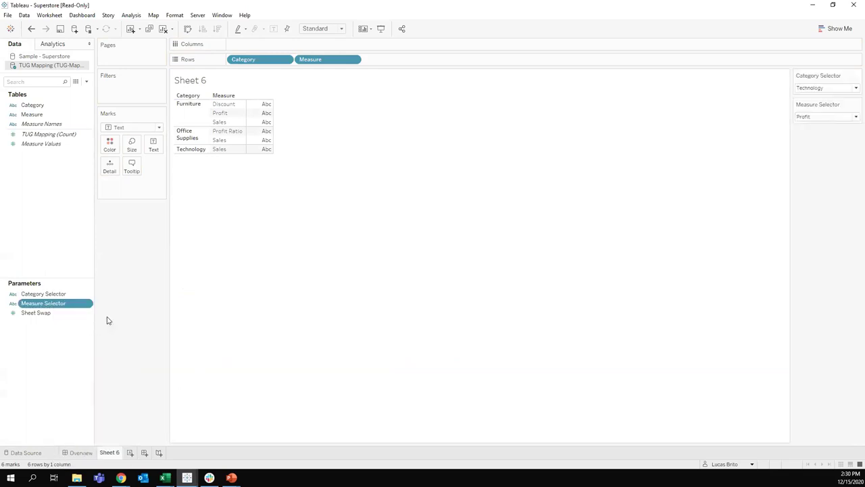
- Create a calculated field named "Category Filter" in TUG Mapping with the formula [Category] = [Category Selector]
right_click(25, 206)
left_click(71, 214)
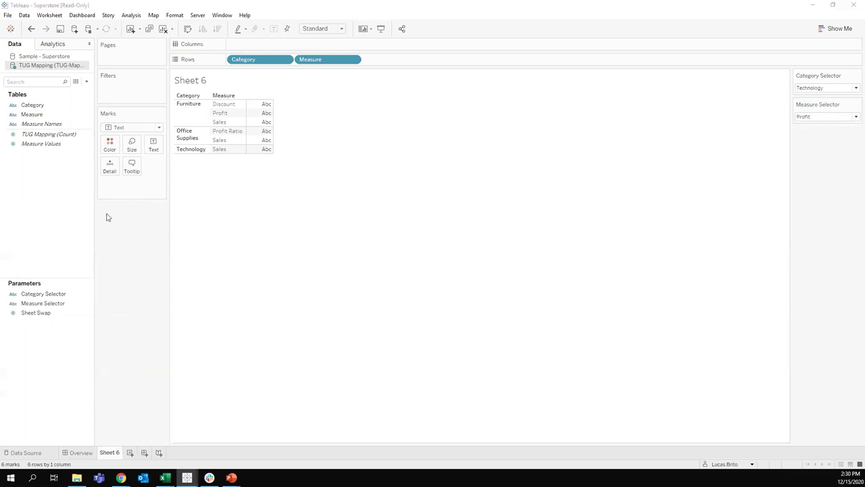
type("[cat")
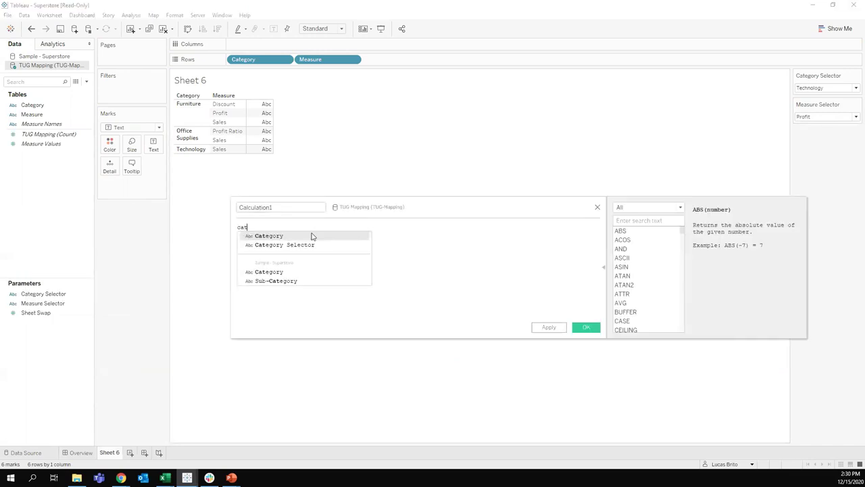
key("Return")
type("= [category s")
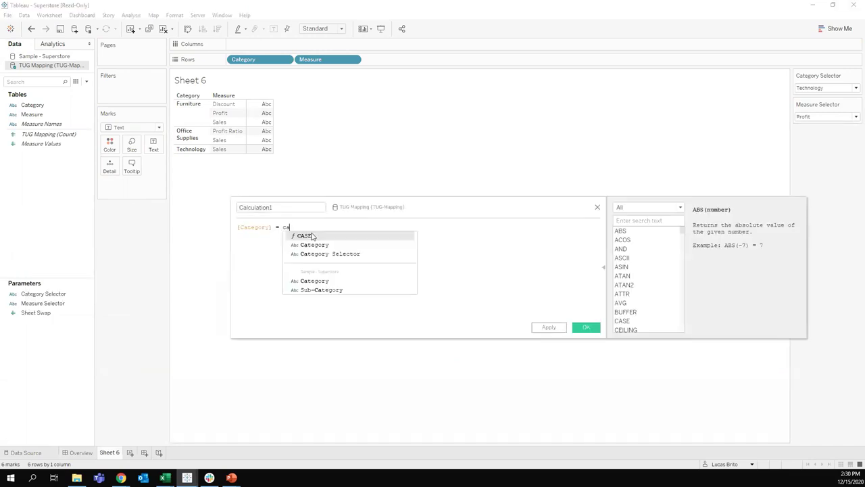
key("Return")
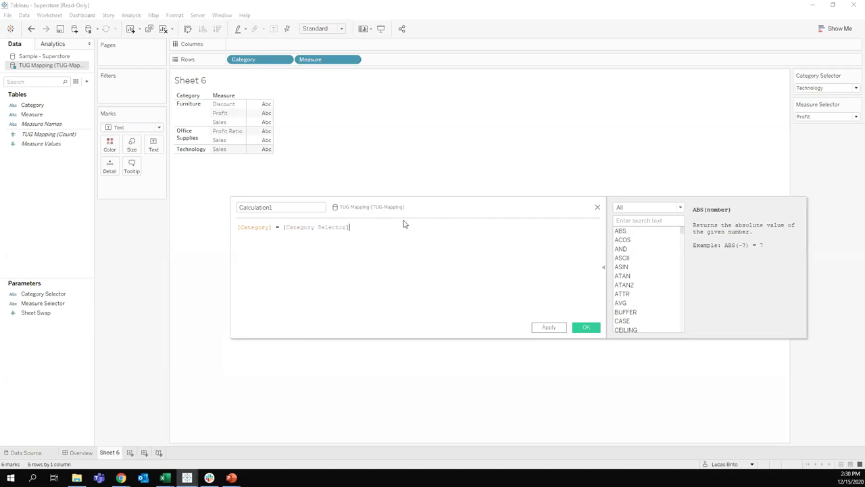
left_click_drag(273, 207, 227, 207)
type("Category")
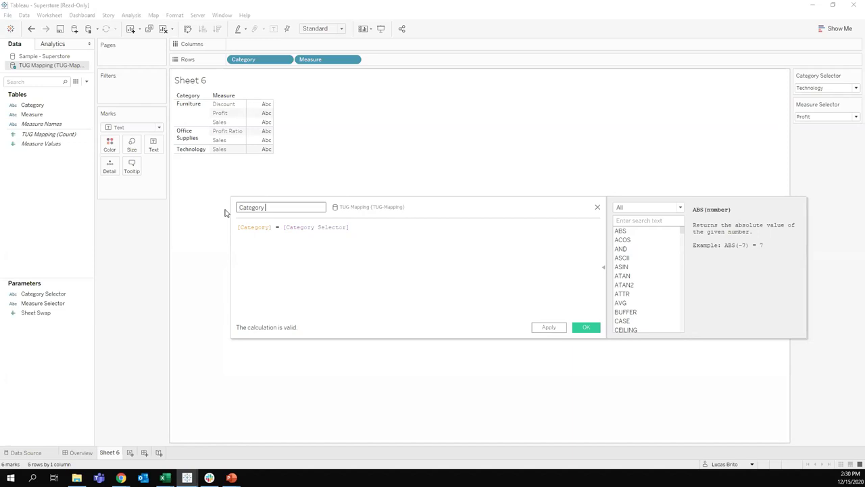
type(" Filter")
key("Return")
- Display Category Filter as the mark text and set the Category Selector to Office Supplies
left_click_drag(58, 116, 154, 143)
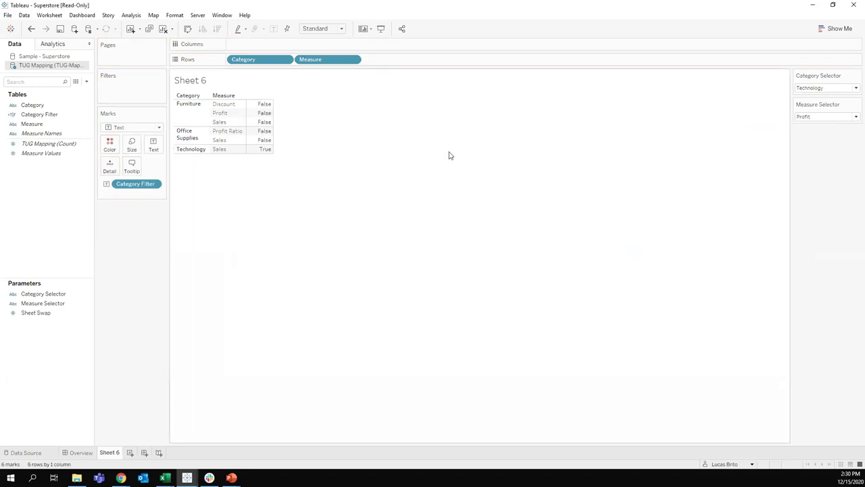
left_click(818, 89)
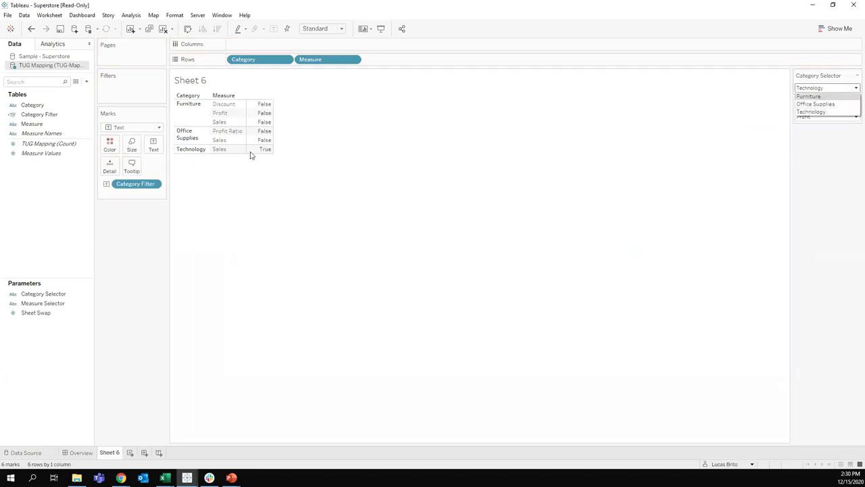
left_click(815, 103)
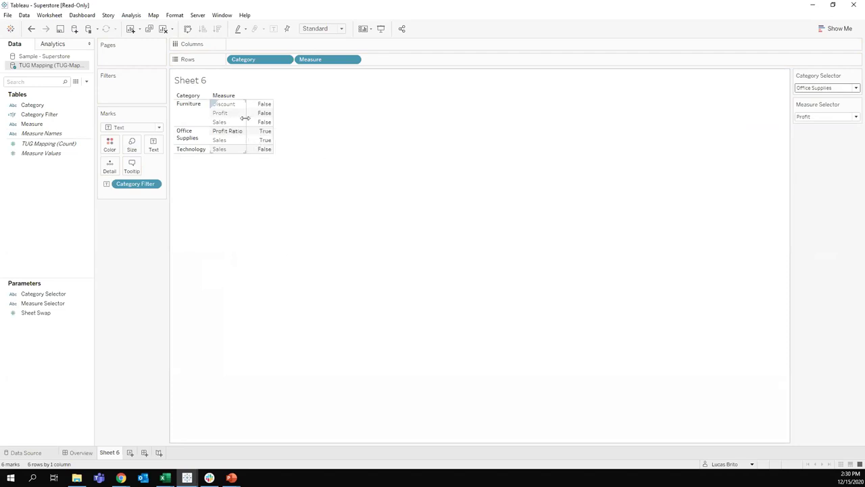
- Move Category Filter from the marks to the sheet's filters, keeping only True
left_click_drag(135, 183, 135, 97)
left_click(348, 180)
left_click(511, 349)
left_click(438, 349)
- Hide the Category and Measure row headers and display a copy of Measure as the mark text
right_click(248, 60)
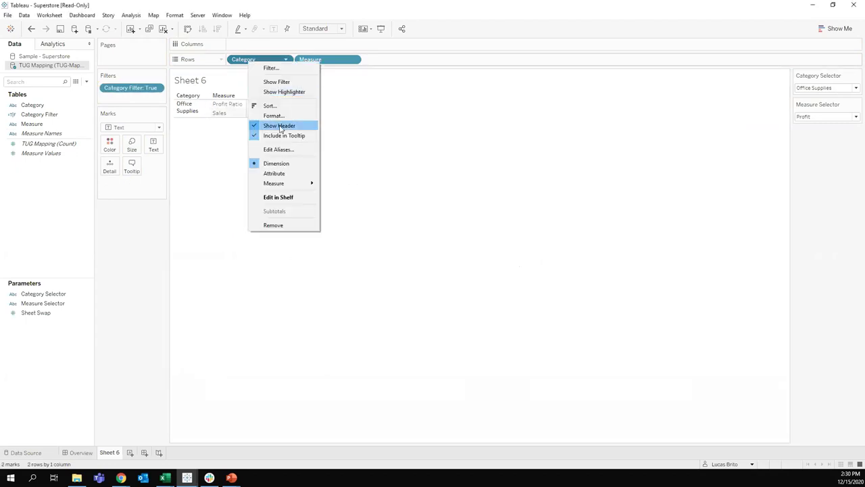
left_click(280, 127)
left_click_drag(320, 61, 154, 144)
right_click(307, 62)
left_click(318, 124)
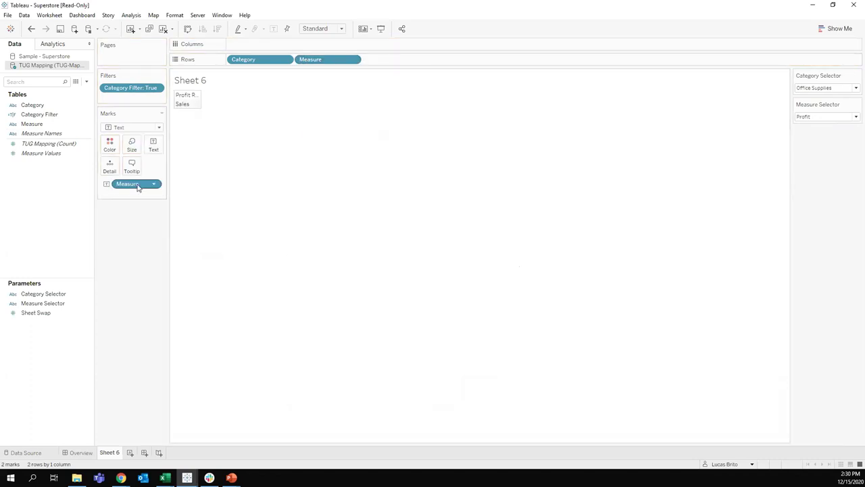
- Fit the sheet to Entire View and set the row banding shading to None for both pane and header
left_click(322, 29)
left_click(318, 60)
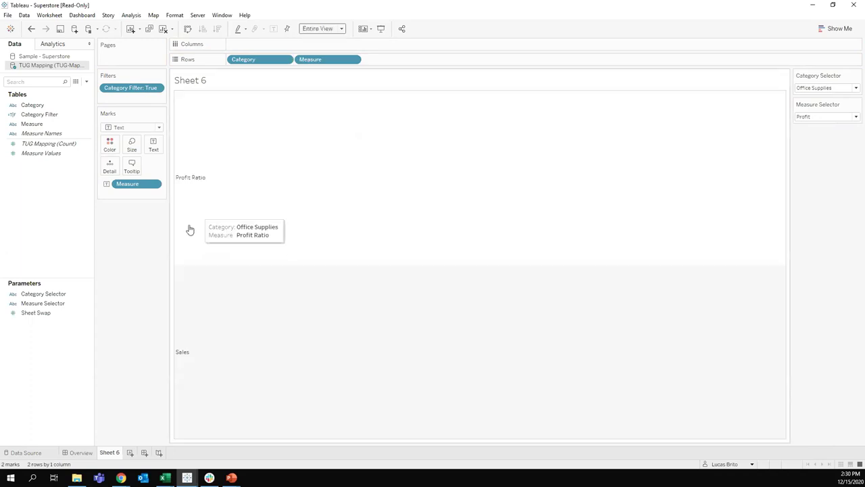
right_click(222, 251)
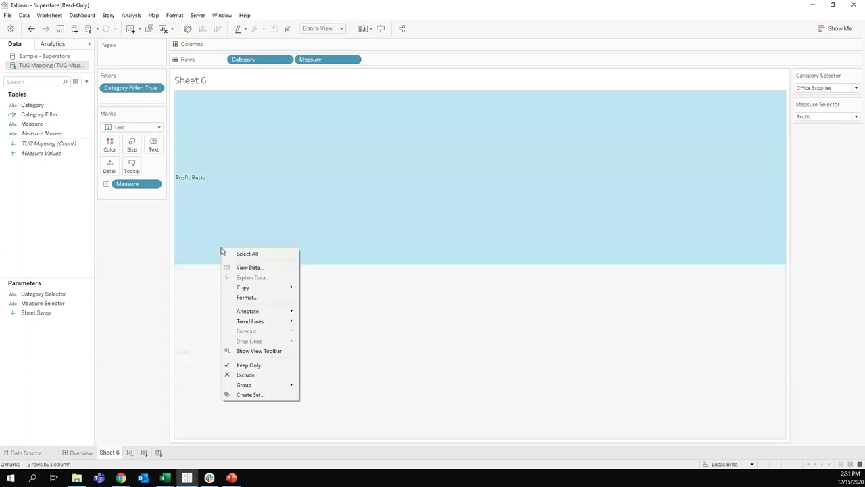
left_click(251, 296)
left_click(34, 60)
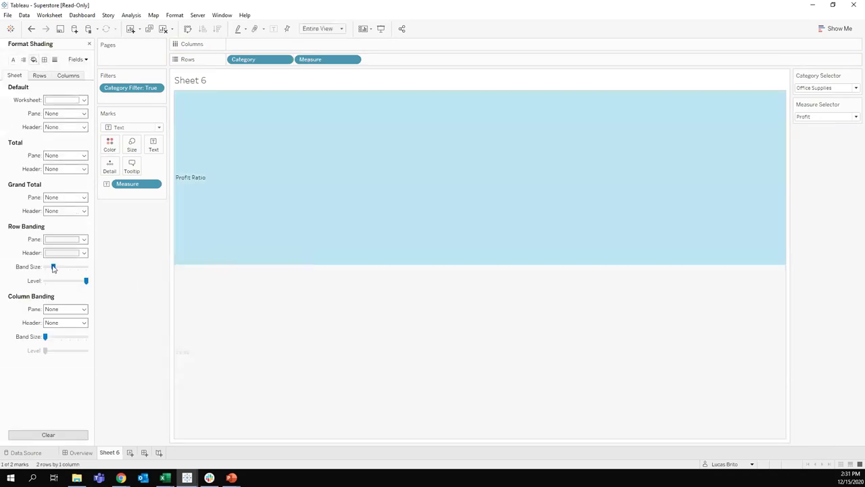
left_click(67, 241)
left_click(82, 251)
left_click(64, 252)
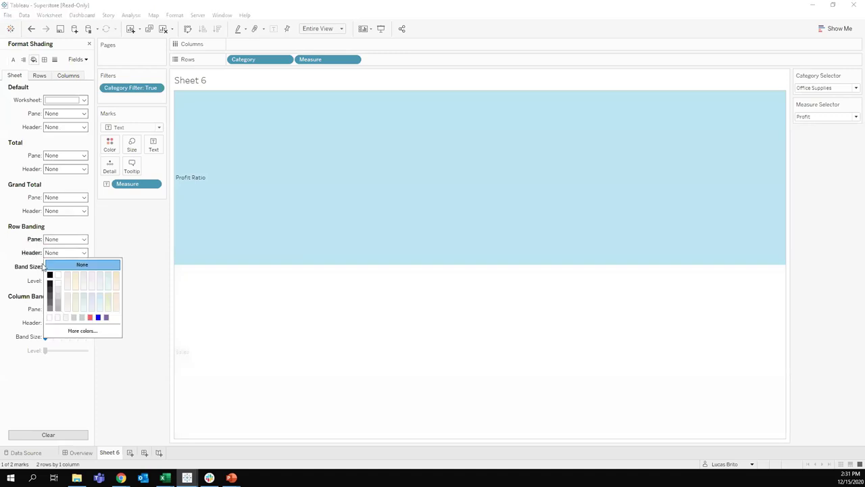
left_click(147, 240)
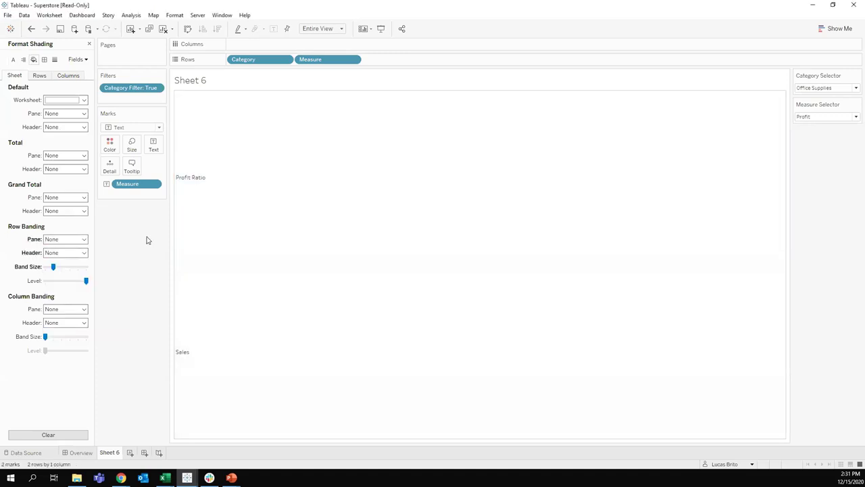
- Rename Sheet 6 as "Option List"
right_click(121, 457)
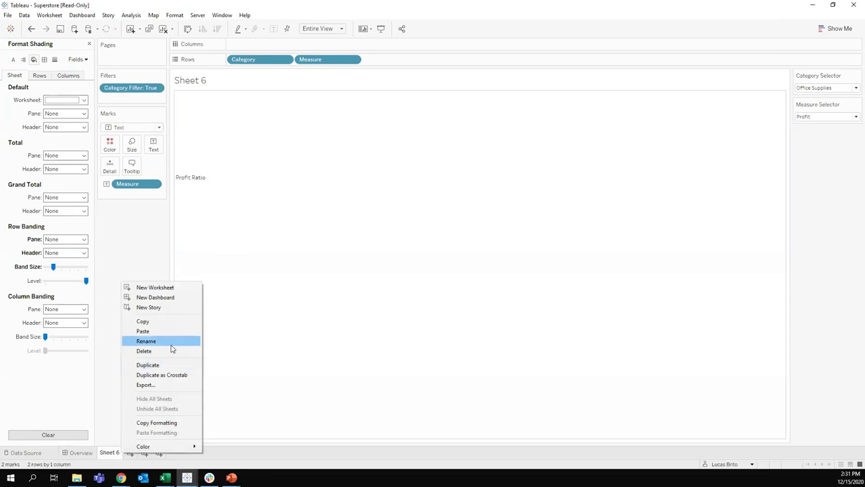
left_click(170, 346)
type("s")
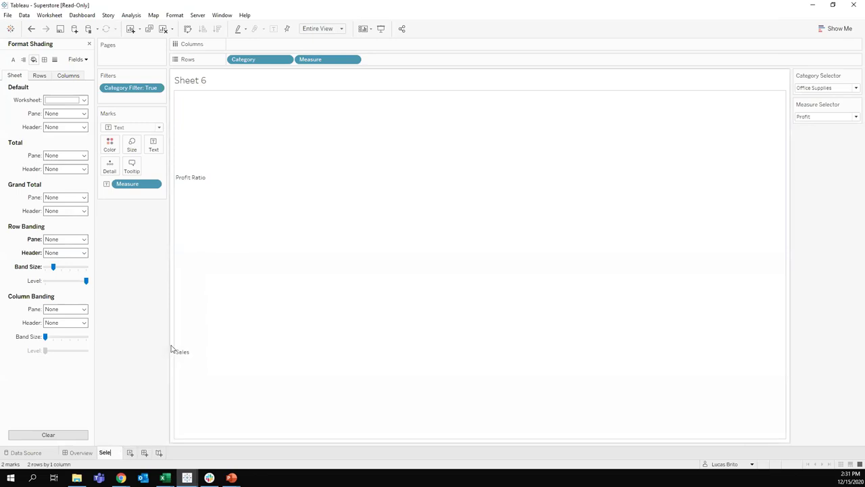
type("ption List")
key("Return")
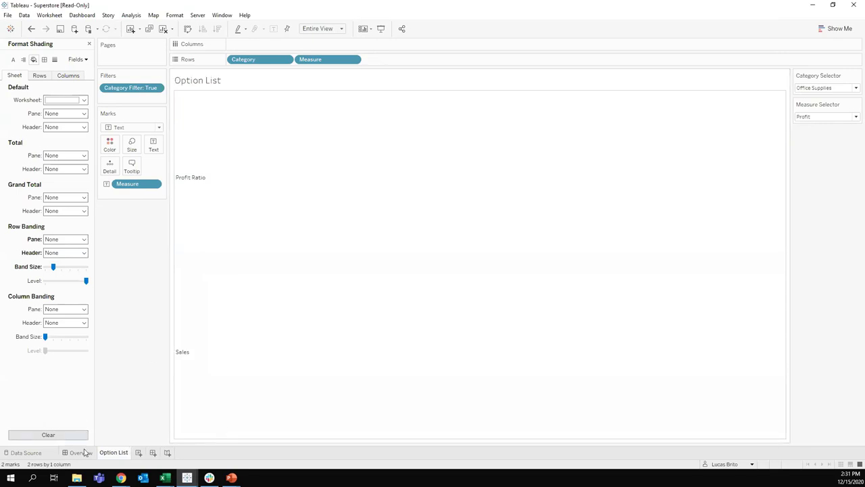
- Add Option List to the Overview dashboard as a floating sheet without its title, shrunk and placed below the Category Selector
left_click(79, 452)
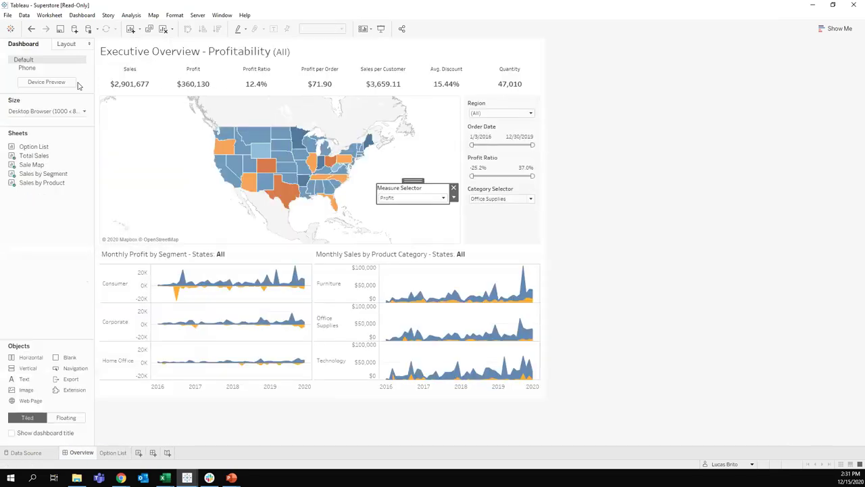
left_click_drag(34, 146, 297, 222)
right_click(326, 223)
left_click(345, 246)
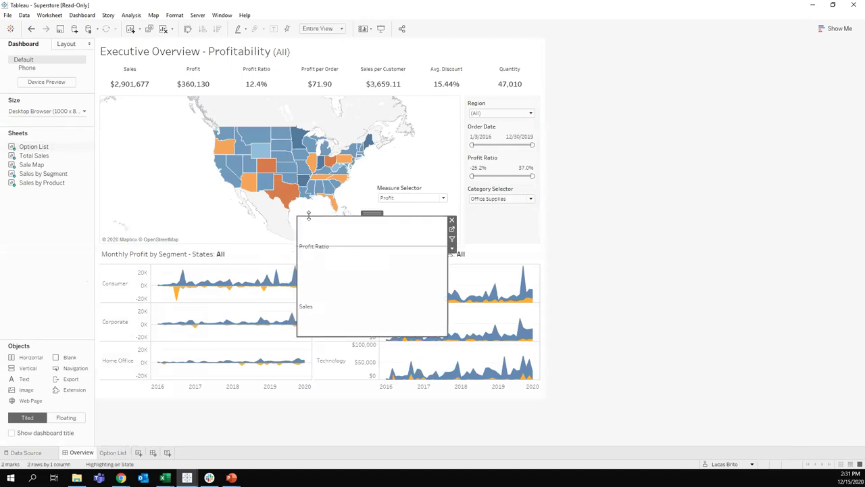
left_click_drag(372, 214, 502, 212)
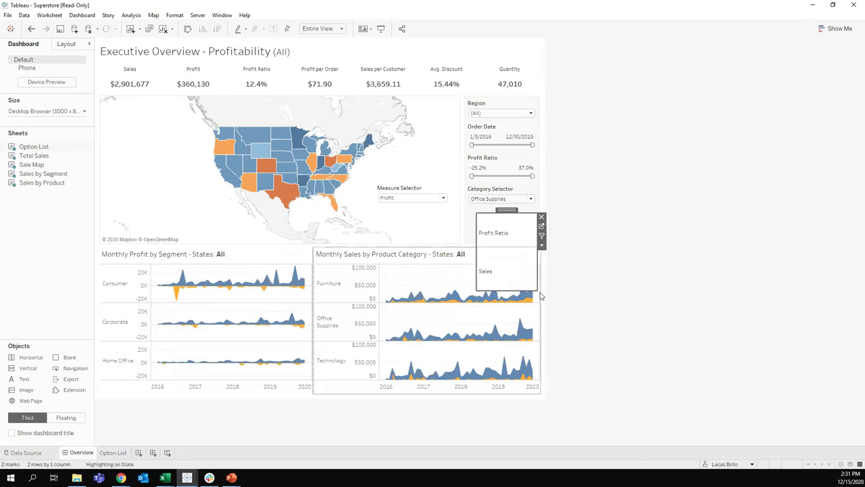
left_click_drag(533, 287, 532, 260)
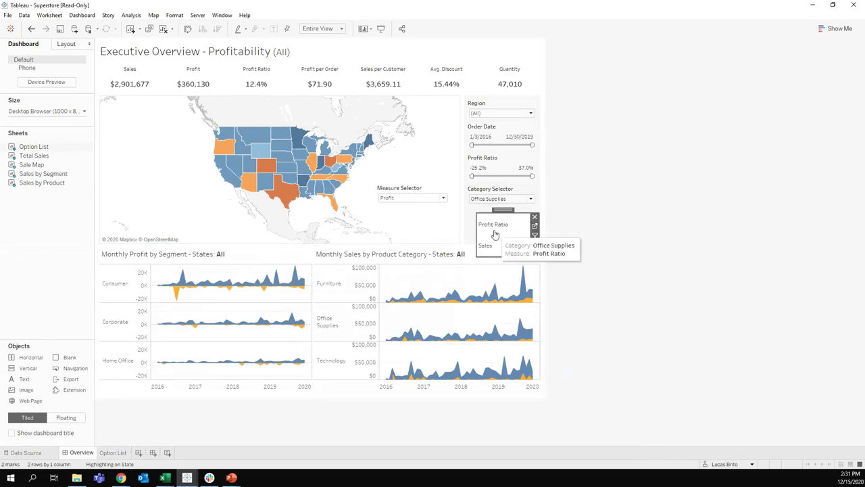
- Compare the Measure Selector choices with the Option List for Furniture, Technology and Office Supplies, and view the Region filter choices
left_click(437, 202)
left_click(437, 202)
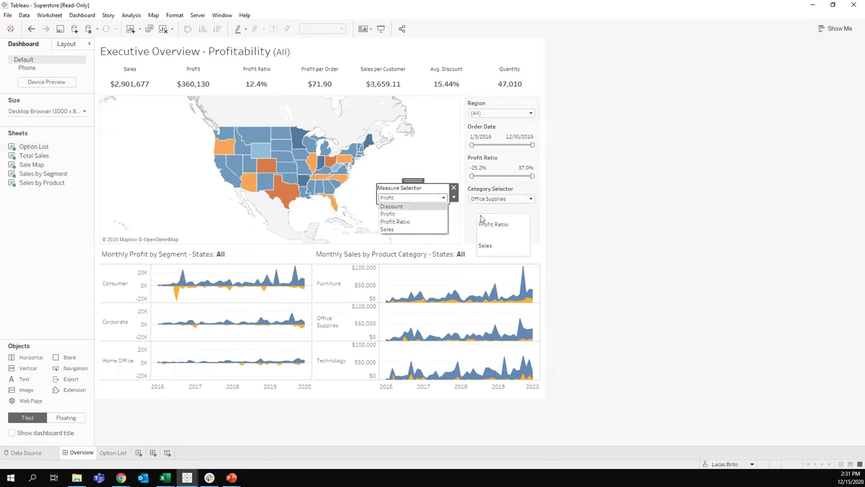
left_click(531, 200)
left_click(493, 206)
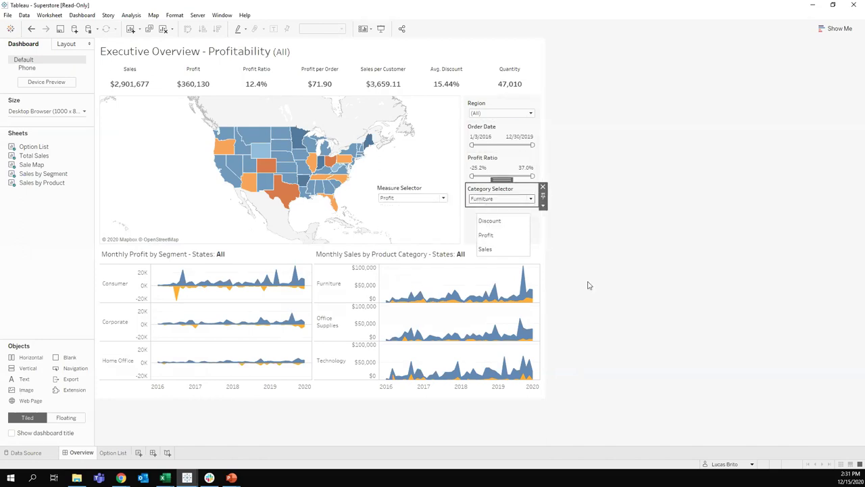
left_click(530, 199)
left_click(512, 222)
left_click(530, 199)
left_click(519, 215)
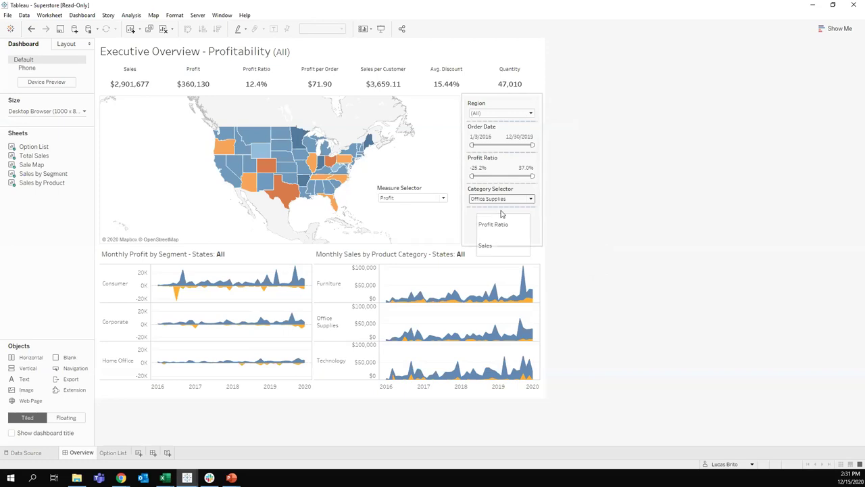
left_click(510, 114)
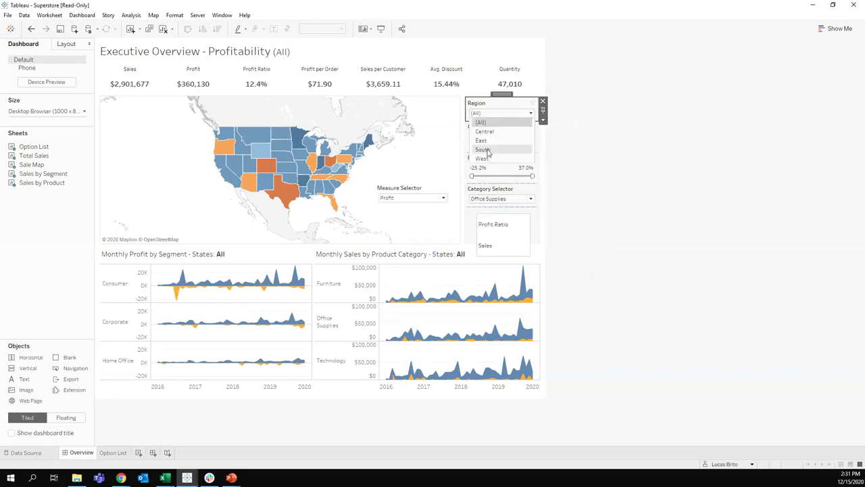
- Move the floating Option List sheet out of the filter column onto the western side of the map
left_click(500, 223)
left_click_drag(508, 212, 164, 180)
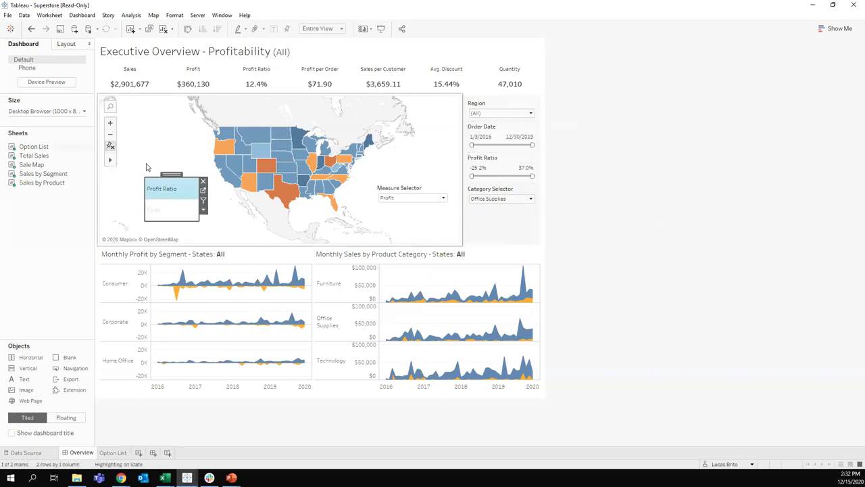
left_click(65, 45)
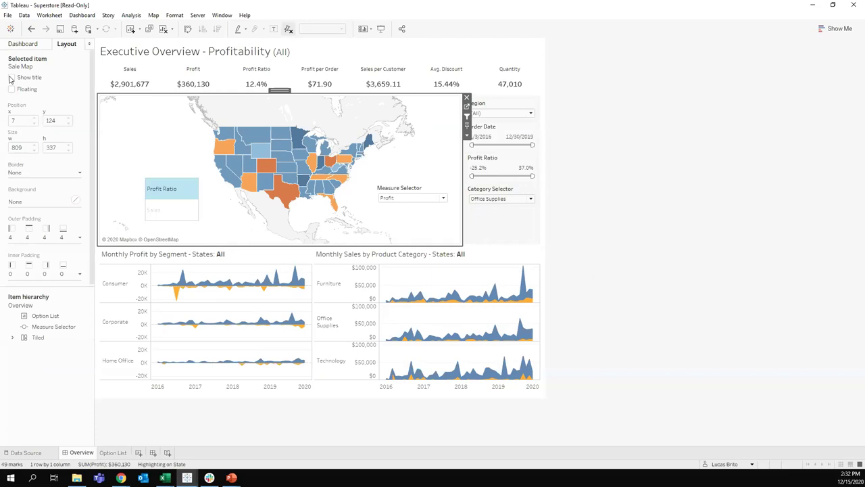
- Add a text object reading "Measure Selector" directly below the Category Selector, and restyle its font and text colour
left_click(26, 44)
left_click_drag(25, 378, 492, 216)
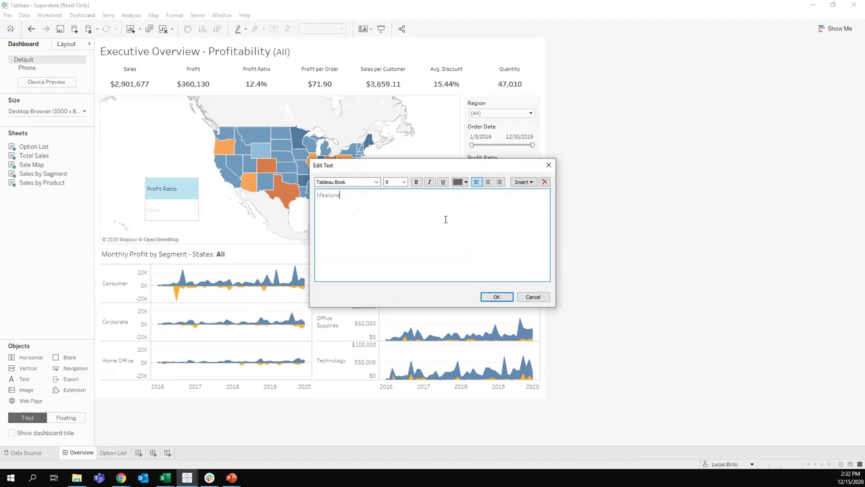
key("ctrl+a")
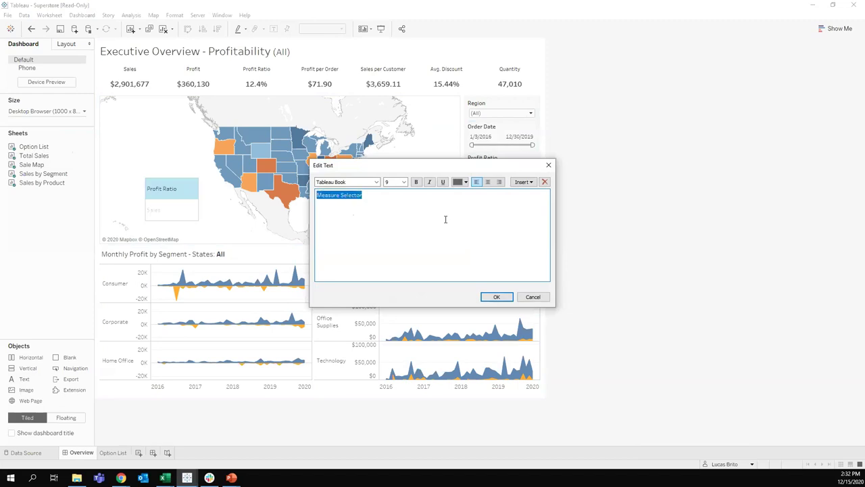
left_click(465, 183)
left_click(459, 194)
left_click(376, 182)
left_click(346, 212)
left_click(506, 298)
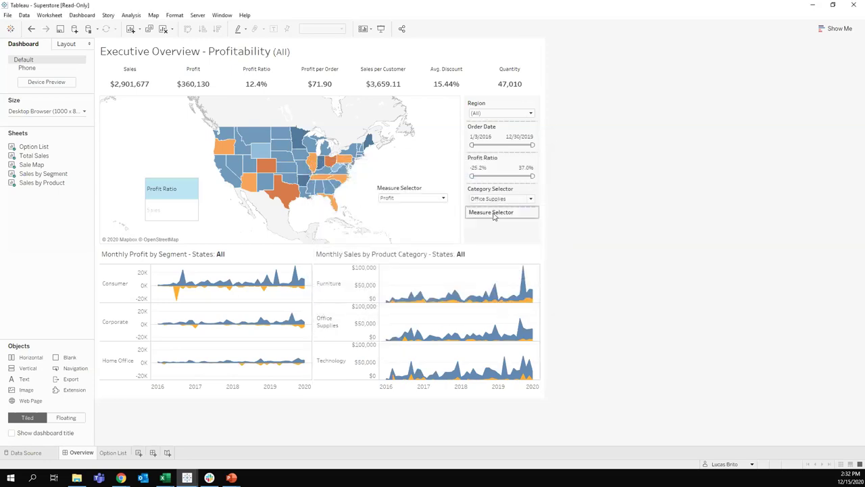
- Set the bottom outer padding of the Measure Selector text label to 0
left_click(499, 219)
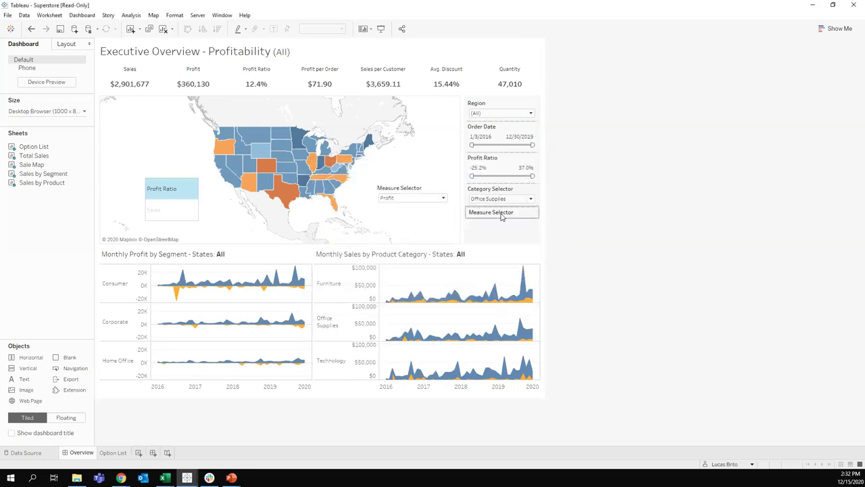
left_click(66, 43)
left_click(33, 240)
left_click(17, 251)
double_click(47, 316)
type("0")
key("Return")
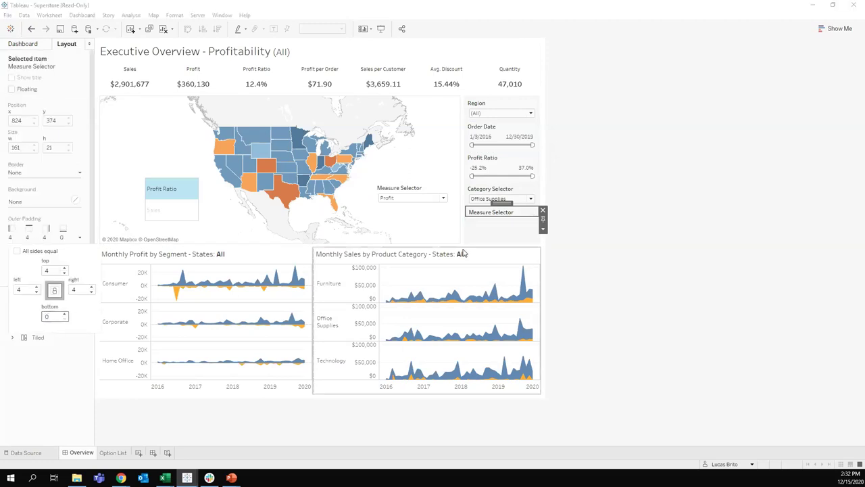
left_click(548, 241)
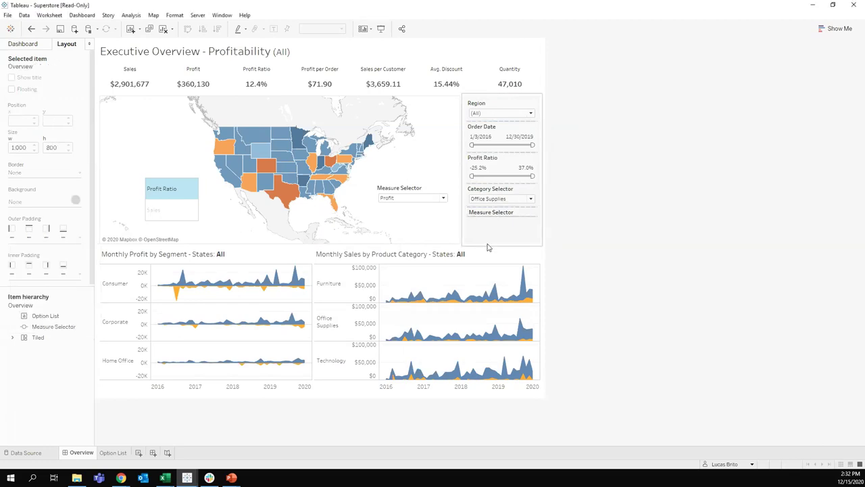
- Add an empty text object below the Measure Selector label and give it a solid light gray border
left_click(23, 43)
left_click_drag(24, 379, 491, 228)
left_click(494, 297)
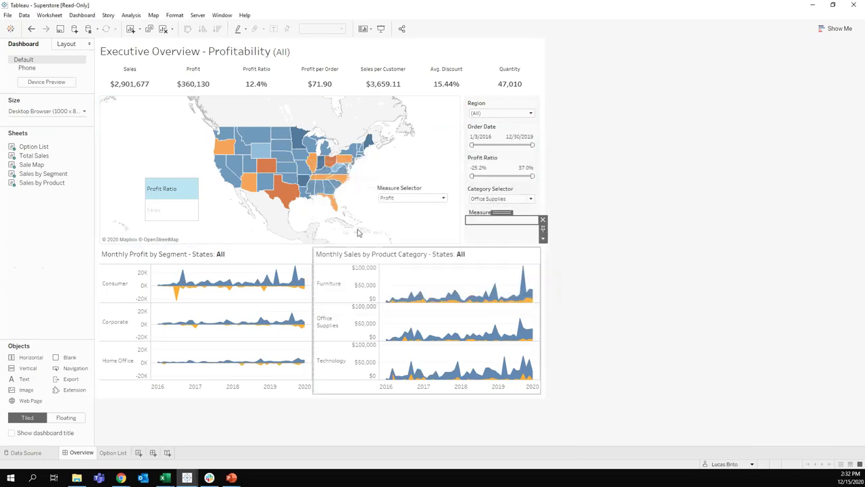
left_click(70, 44)
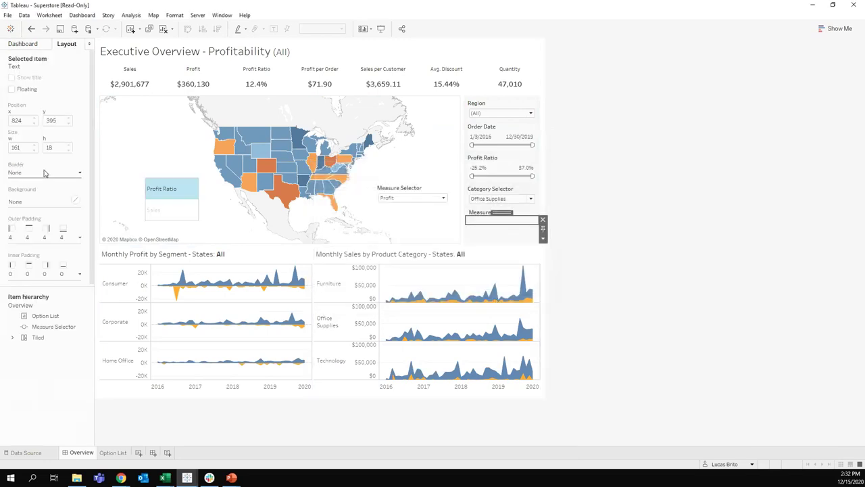
left_click(71, 172)
left_click(27, 279)
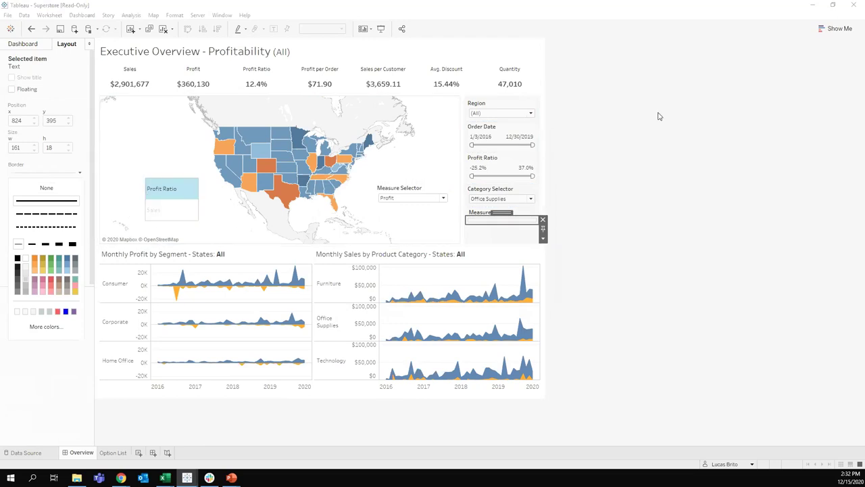
- Set the height of the empty bordered text object to 27 pixels
left_click(543, 238)
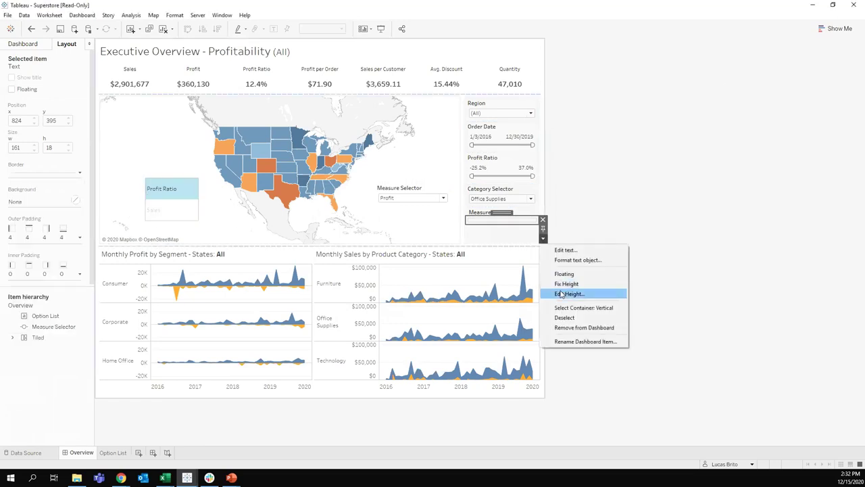
left_click(559, 291)
type("2")
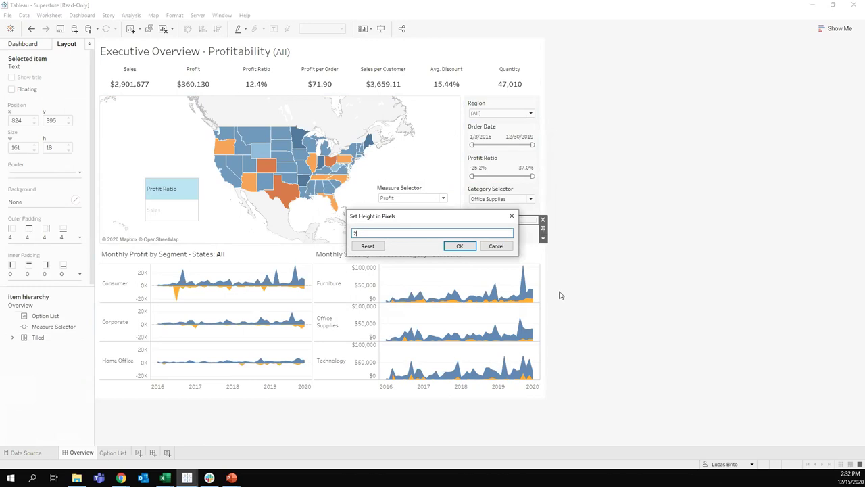
type("7")
key("Return")
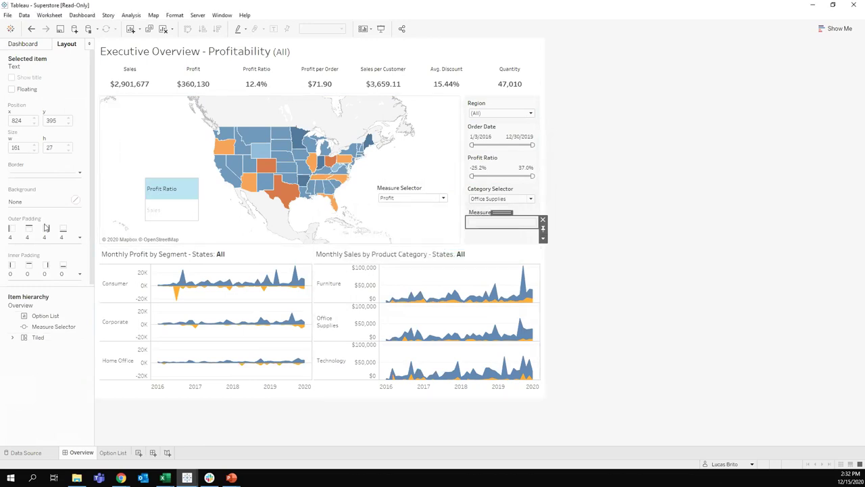
- Set the left and right outer padding of the empty bordered text object to 7
left_click(12, 250)
left_click(18, 288)
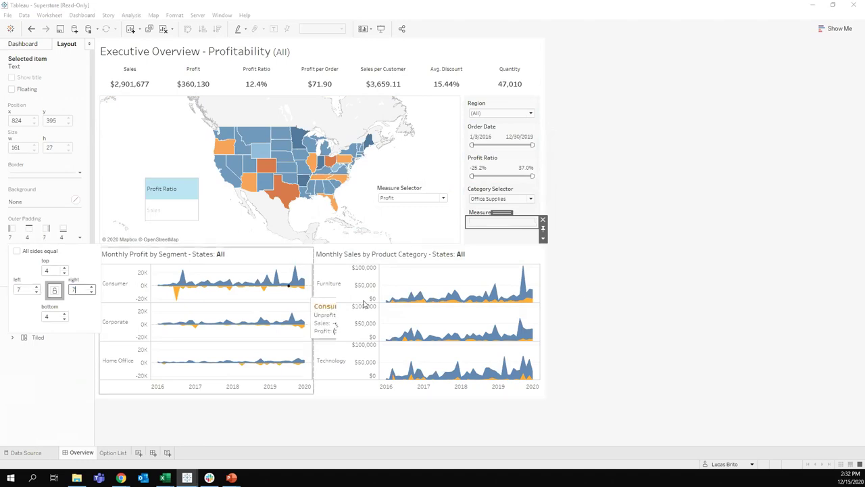
left_click(573, 291)
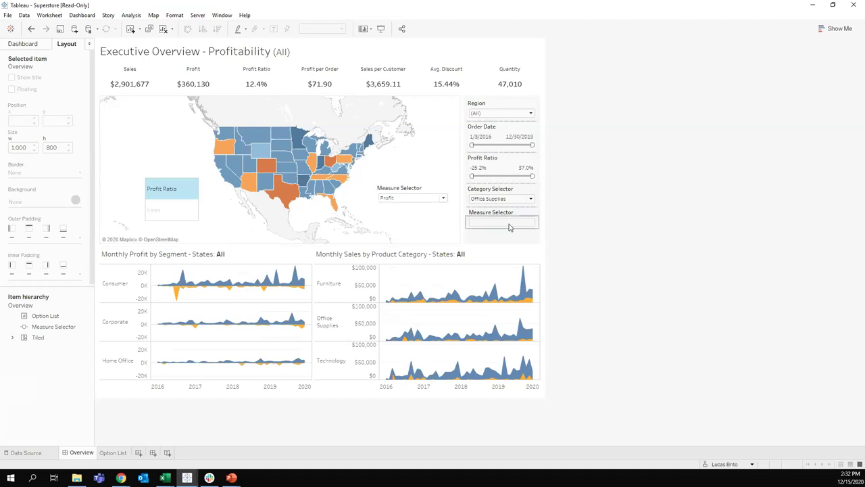
- Place the floating Option List sheet directly beneath the empty bordered box and widen it to match the box
left_click(173, 196)
left_click_drag(181, 184, 490, 223)
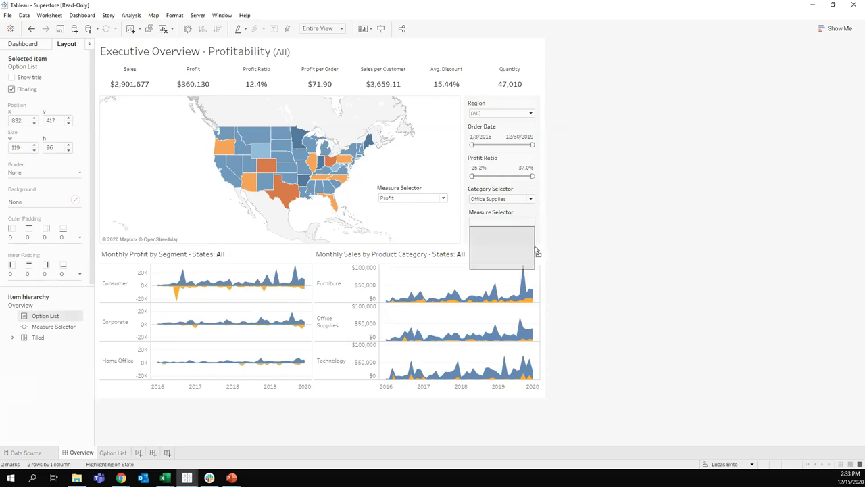
left_click(581, 214)
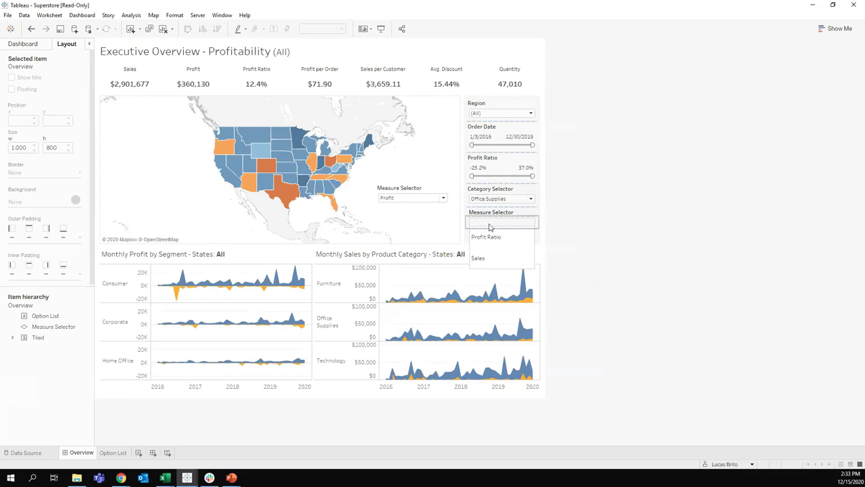
- Create a new worksheet and name it "Selected Option"
left_click(139, 453)
right_click(140, 453)
left_click(183, 347)
type("Selected Option")
key("Return")
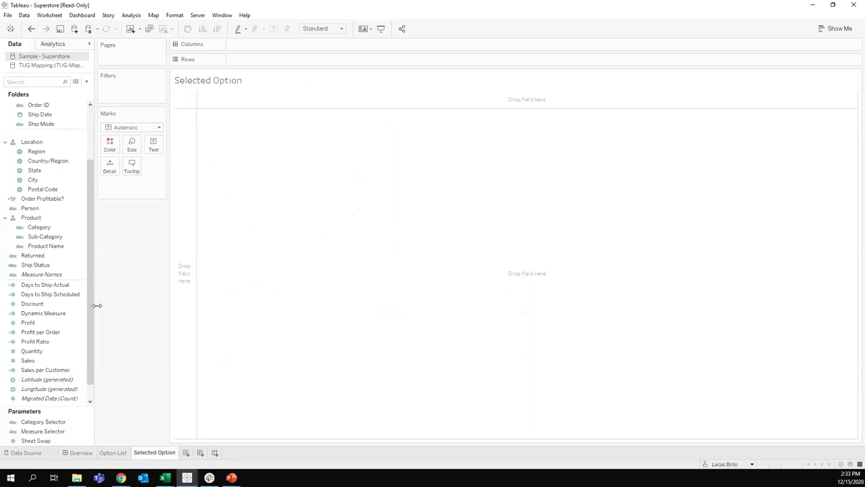
- Create a calculated field named "Selected Measure" in the TUG Mapping data source that returns the [Measure Selector] parameter
scroll(47, 276, "down", 1)
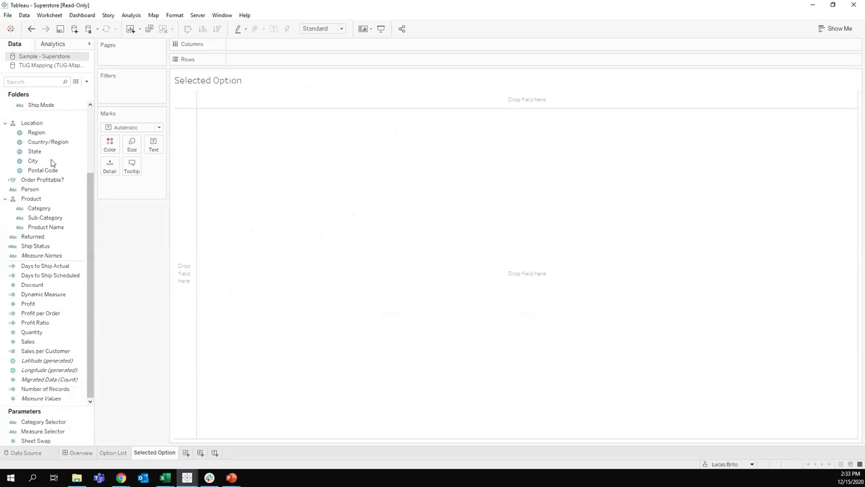
left_click(65, 67)
right_click(50, 201)
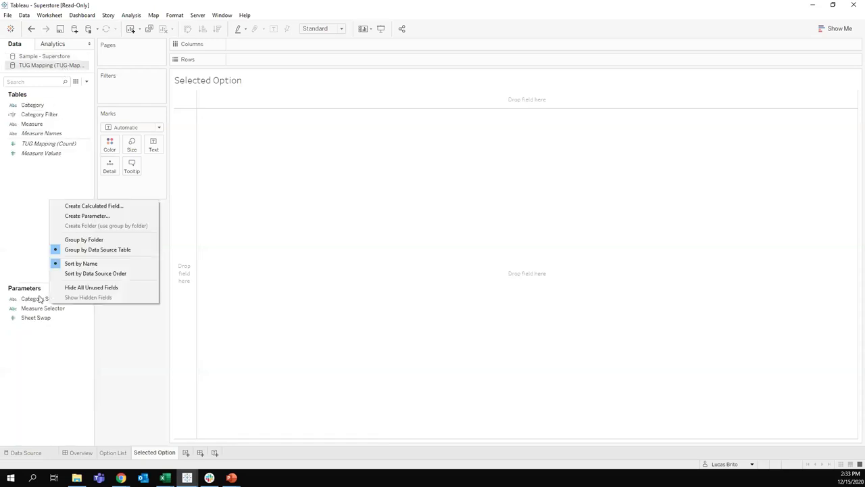
right_click(37, 231)
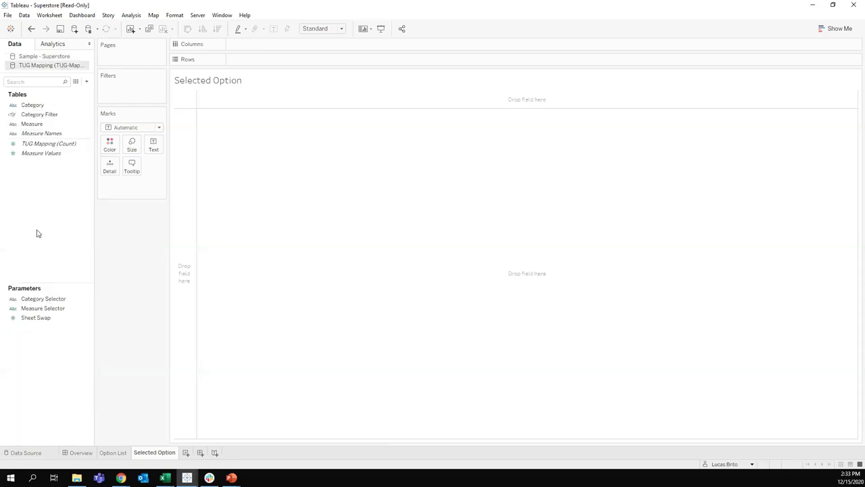
right_click(38, 231)
left_click(49, 238)
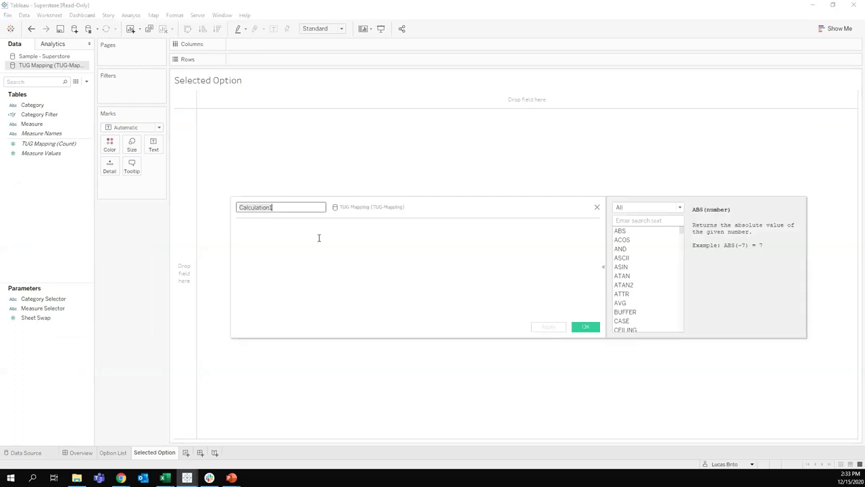
left_click(296, 205)
type("sE=")
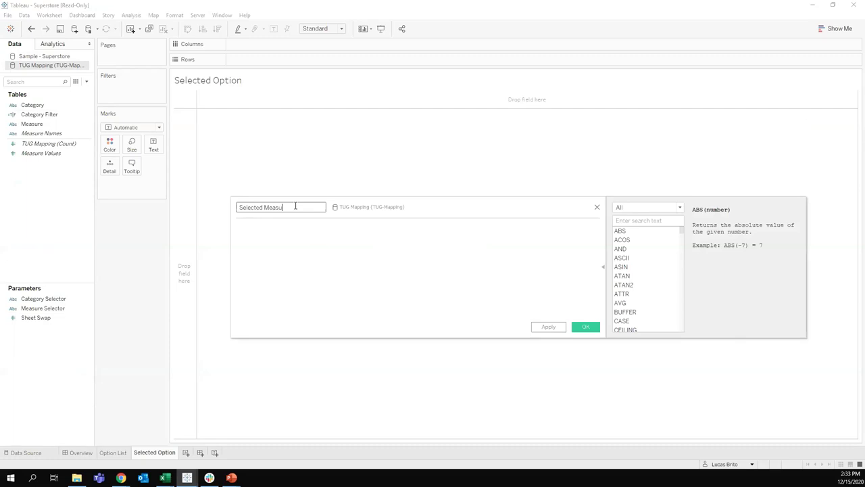
type("[Measure")
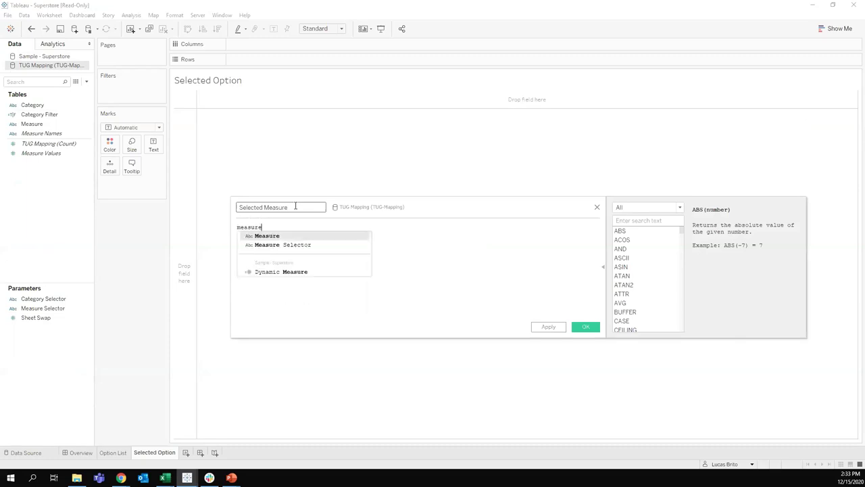
key("Down")
key("Return")
left_click(278, 232)
double_click(274, 230)
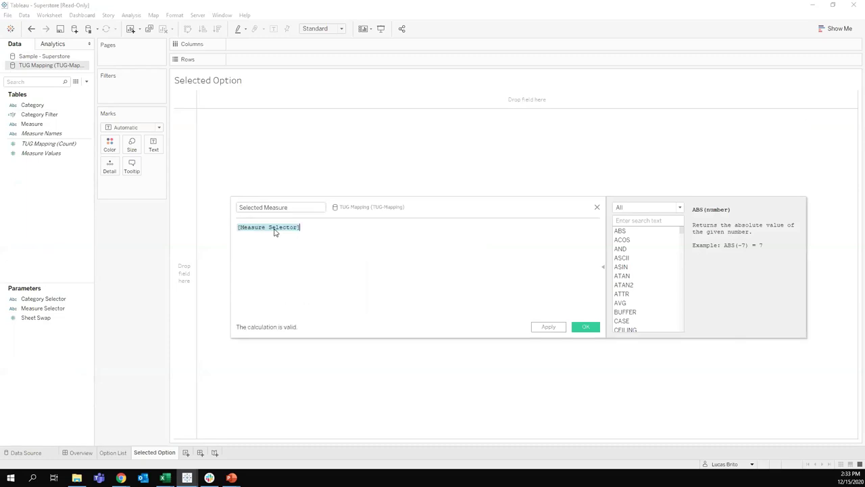
left_click(53, 309)
left_click(585, 327)
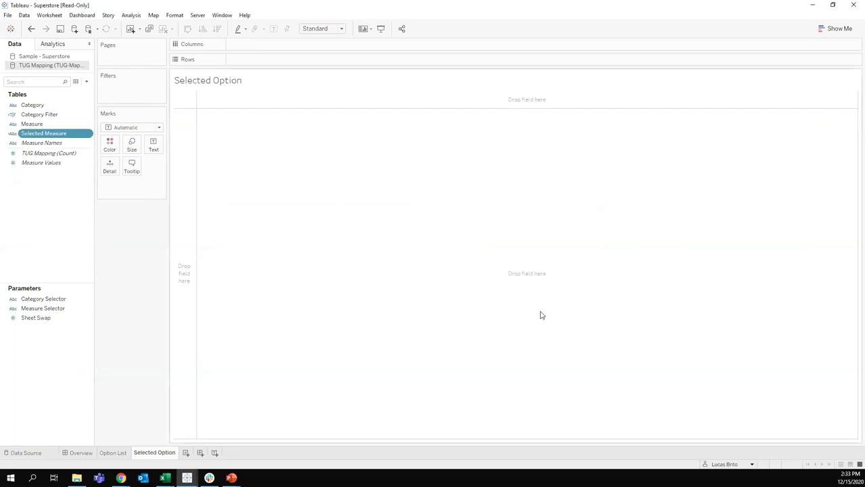
- Show Selected Measure as text on the Selected Option sheet and fit the sheet to Entire View
left_click_drag(46, 133, 157, 146)
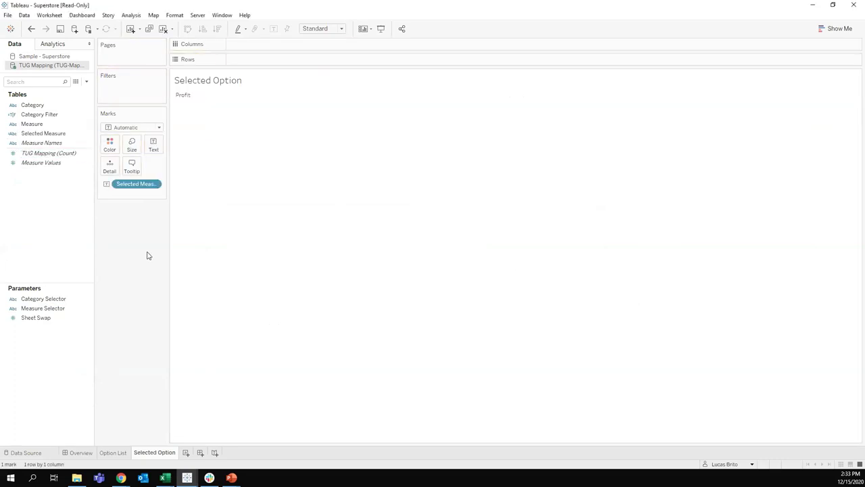
left_click(318, 28)
left_click(315, 61)
- Add Selected Option to the Overview dashboard as a floating sheet without its title, placed under the Measure Selector label
left_click(79, 452)
left_click(23, 43)
left_click_drag(37, 156, 500, 218)
right_click(360, 222)
left_click(373, 246)
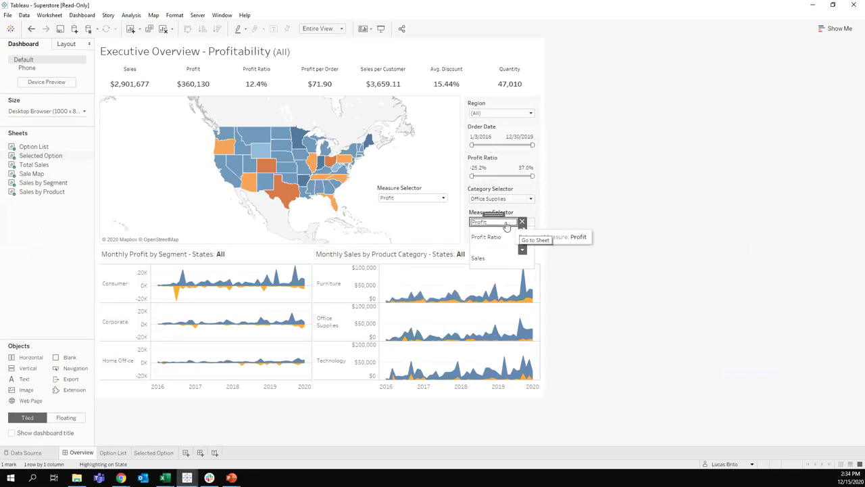
- Resize the floating Selected Option sheet to about 141 by 17 pixels so it fills the bordered box
left_click(522, 222)
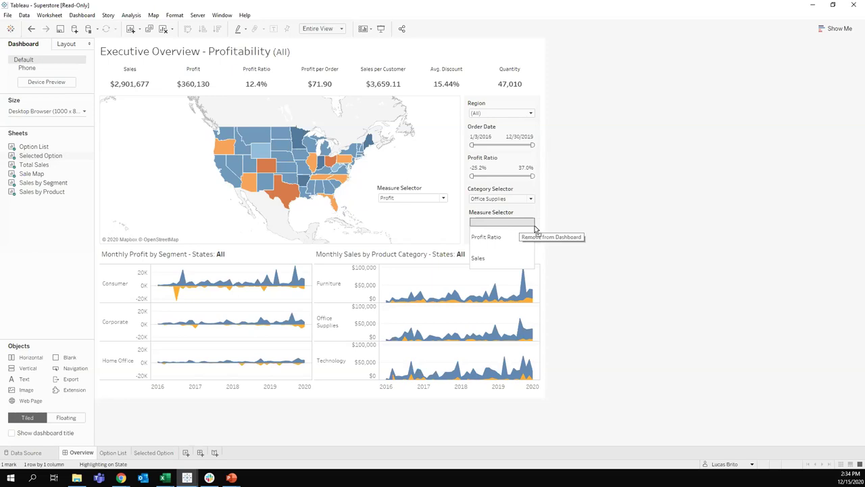
left_click(521, 227)
left_click(519, 223)
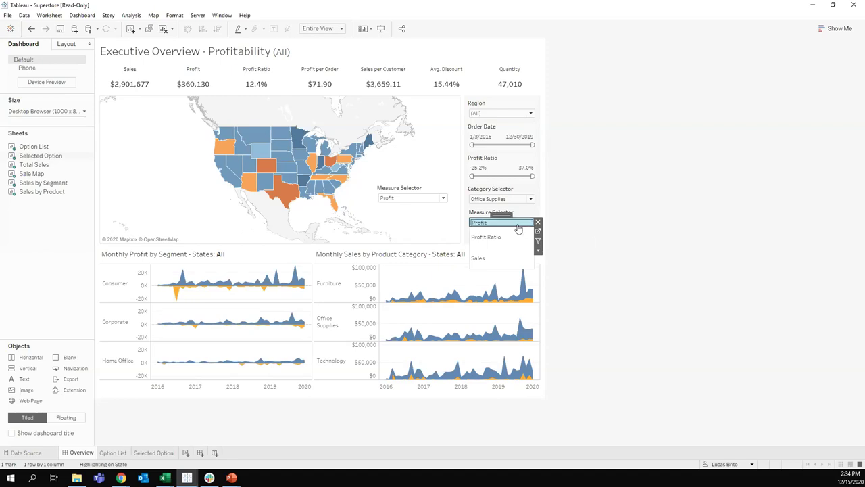
left_click(600, 214)
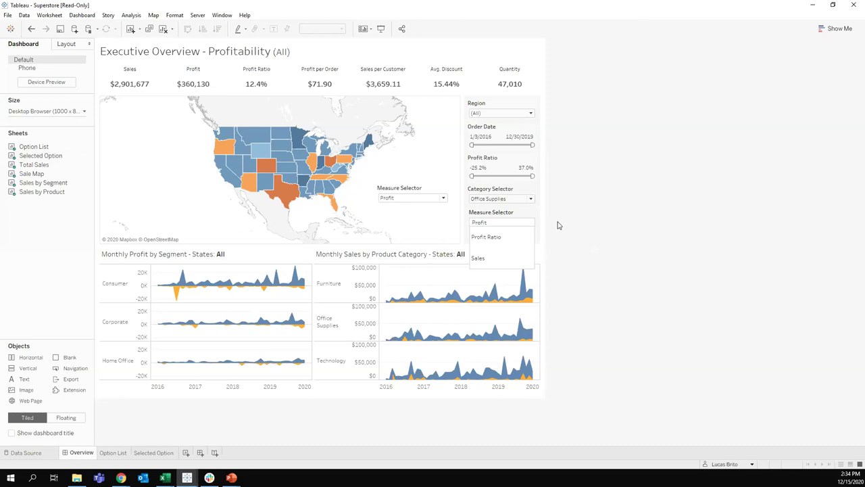
- Shade the Selected Option sheet's worksheet background with colour #fafafa, sampled from the dashboard's filter area
left_click(505, 224)
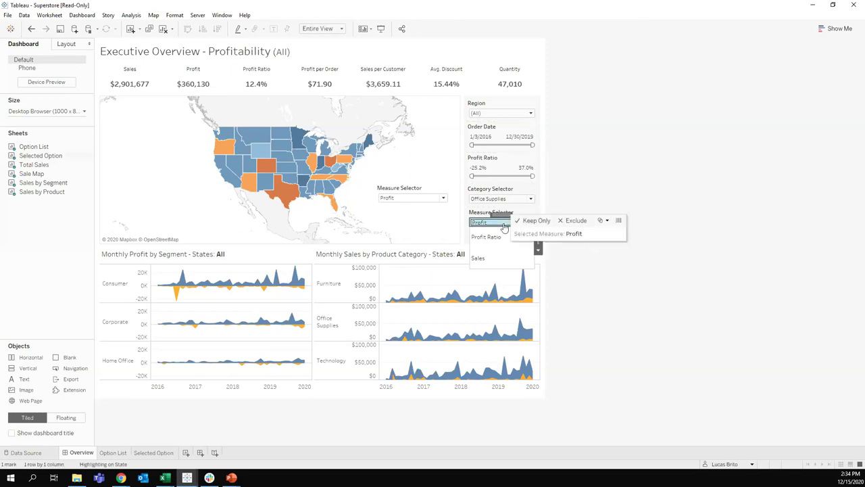
left_click(69, 45)
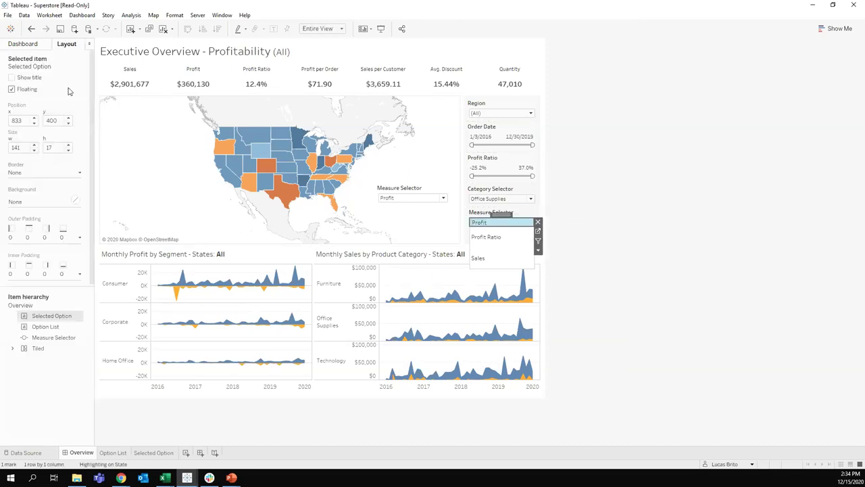
right_click(495, 227)
left_click(581, 272)
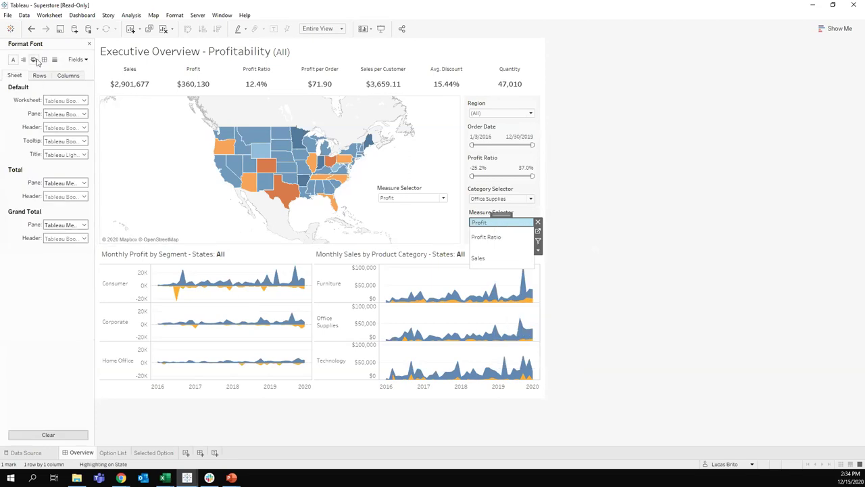
left_click(34, 59)
left_click(64, 100)
left_click(81, 178)
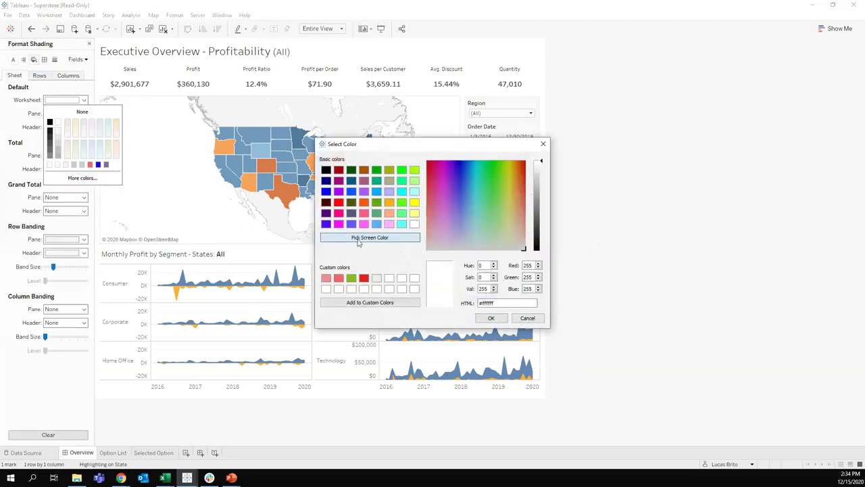
left_click(358, 240)
left_click(515, 118)
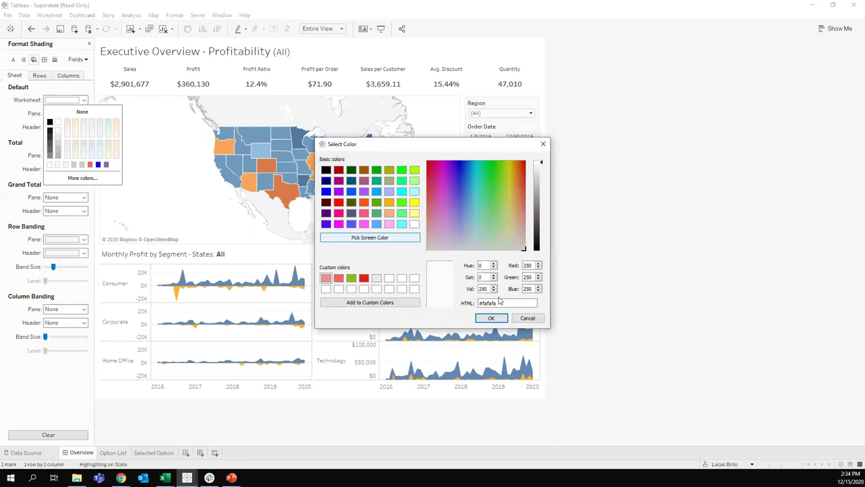
left_click(491, 317)
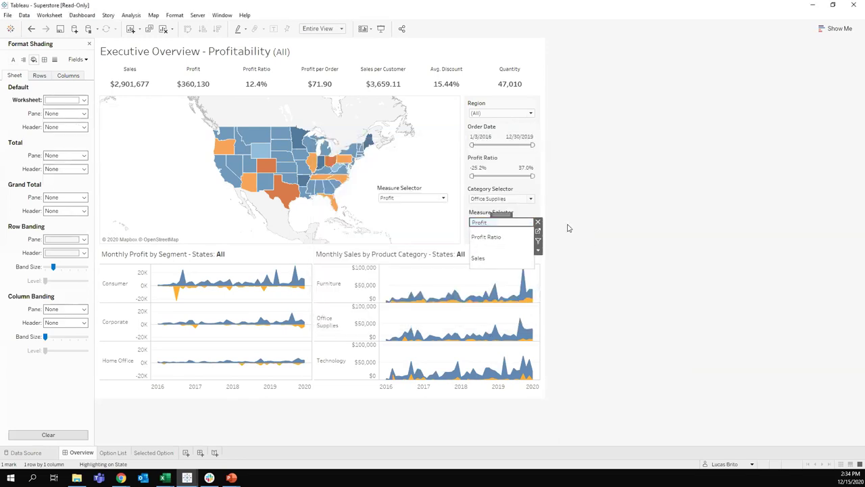
left_click(588, 216)
- Test the Selected Option sheet by switching the floating Measure Selector parameter to Discount, Profit Ratio and Sales
left_click(442, 198)
left_click(415, 212)
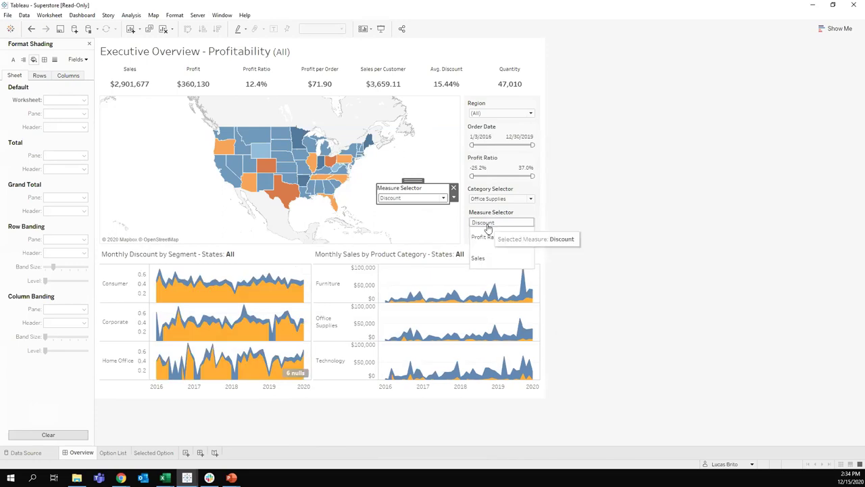
left_click(418, 198)
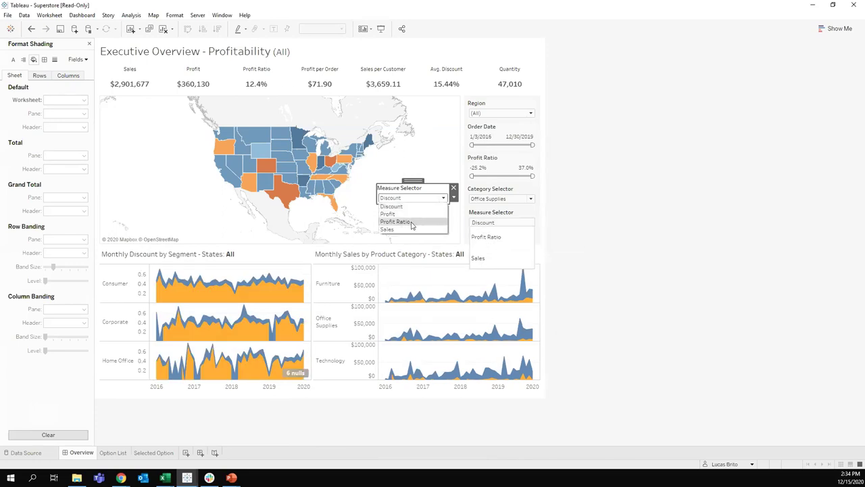
left_click(399, 221)
left_click(412, 198)
left_click(391, 229)
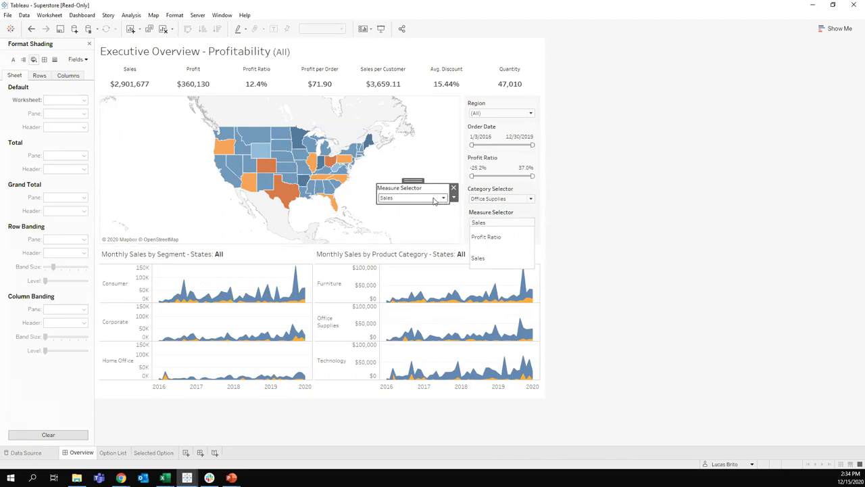
left_click(400, 198)
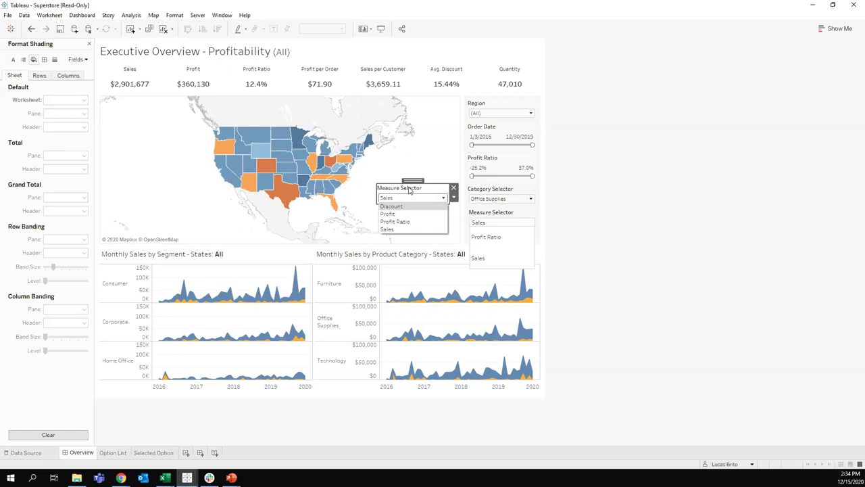
left_click(556, 244)
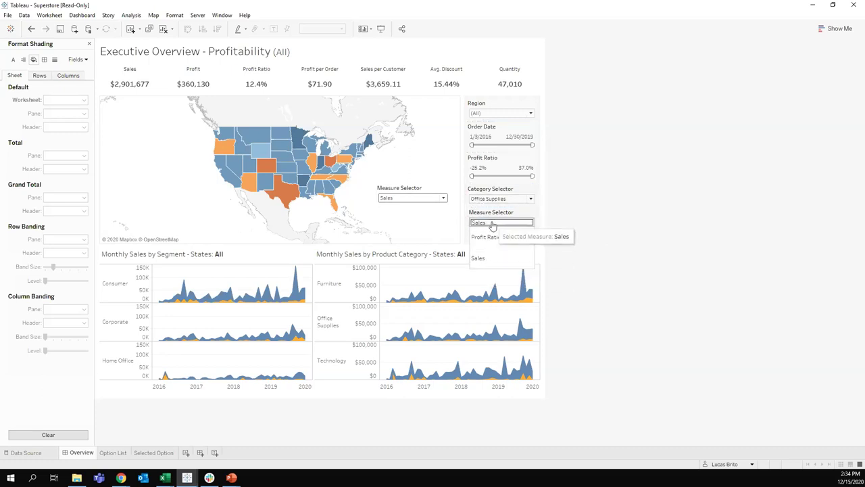
- Remove all existing actions from the Overview dashboard
left_click(80, 17)
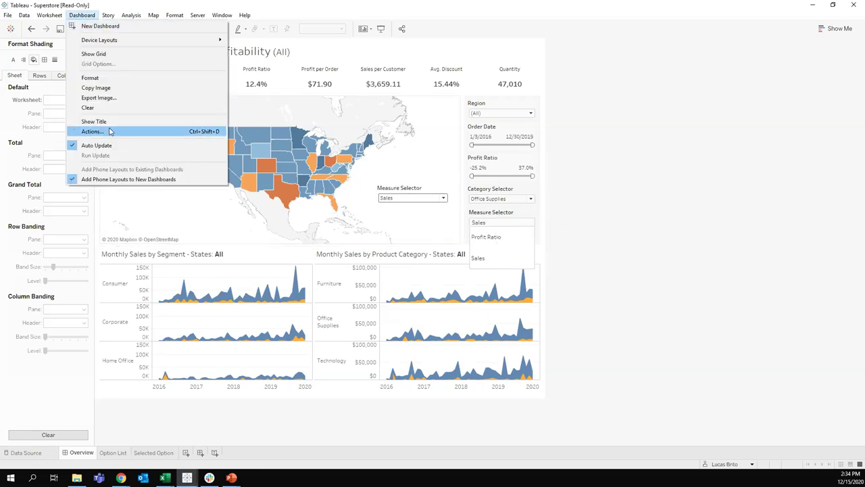
left_click(111, 131)
left_click(363, 198, "shift")
left_click(533, 302)
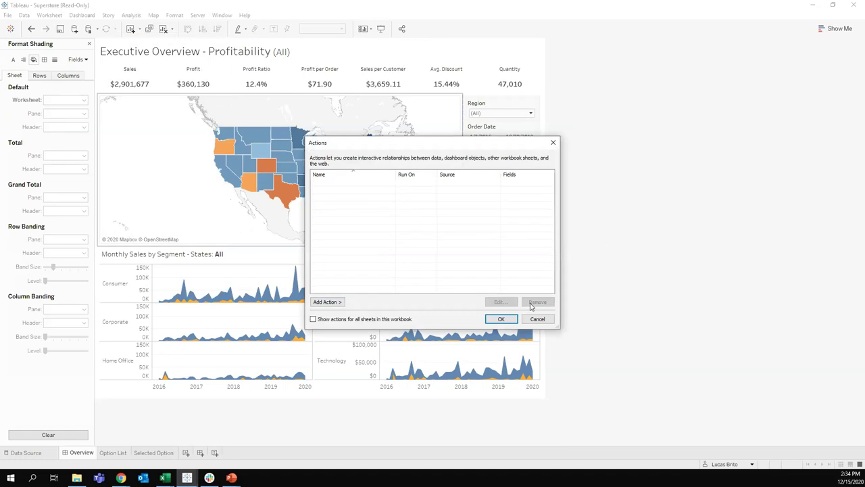
- Add a parameter action named "Change my Measure" with Option List as its only source sheet, run on Select
left_click(327, 301)
left_click(390, 348)
type("Change my Measure")
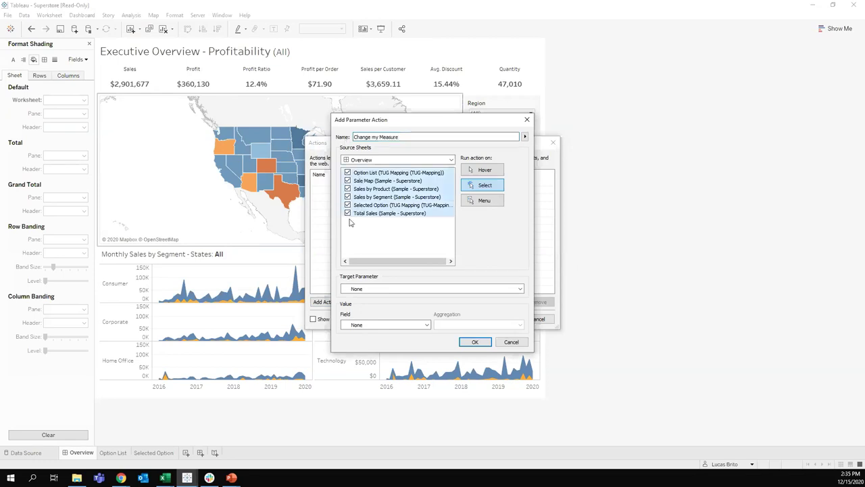
left_click(385, 213)
left_click(375, 171)
left_click(356, 213, "shift")
left_click(348, 213)
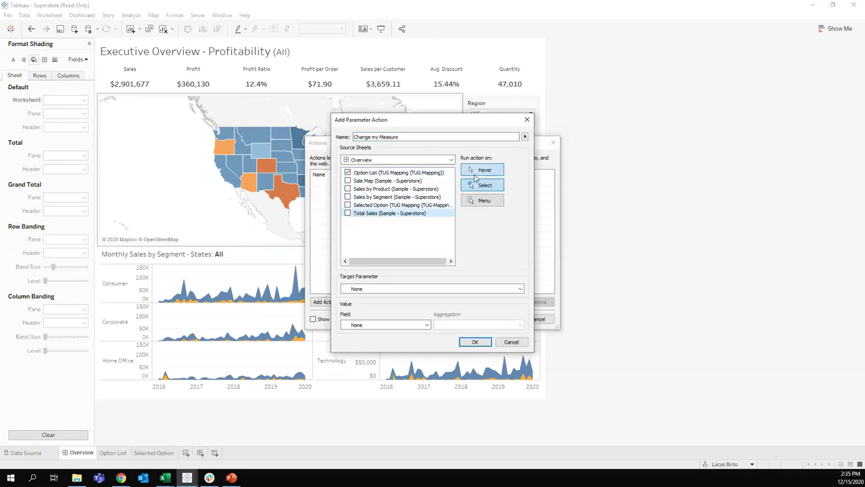
- Target the action at the Measure Selector parameter with the TUG Mapping Measure field as its value, and save the action
left_click(399, 288)
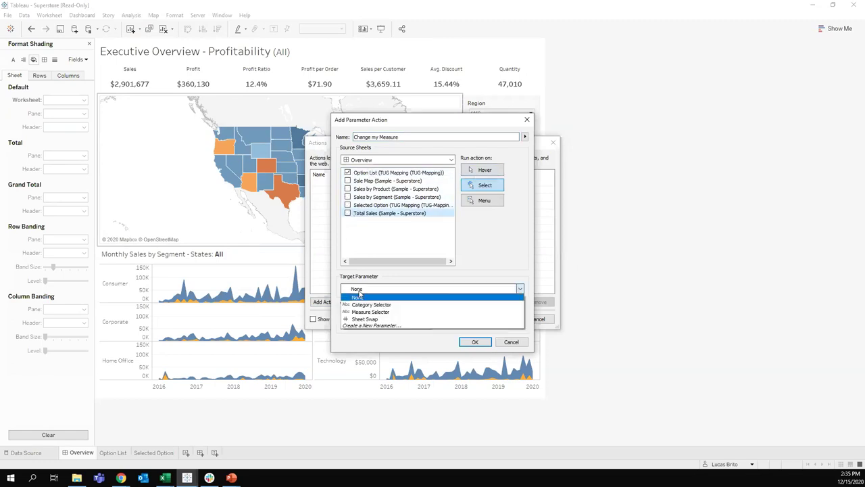
left_click(391, 312)
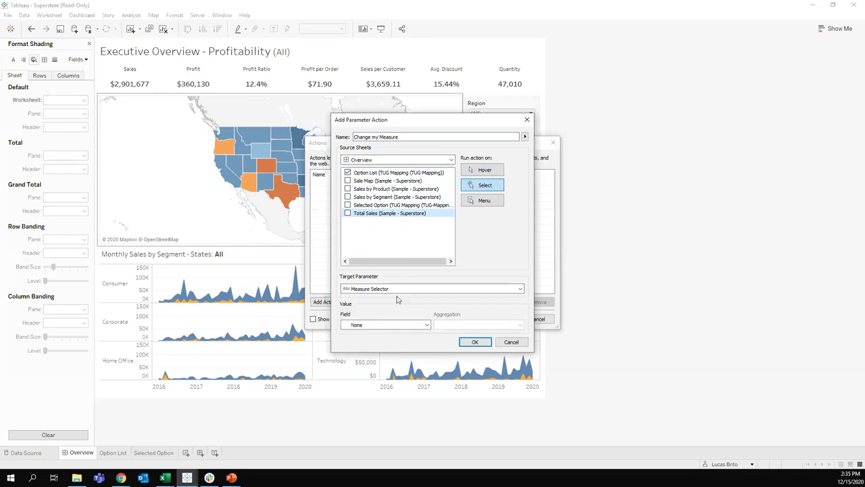
left_click(426, 325)
left_click(405, 347)
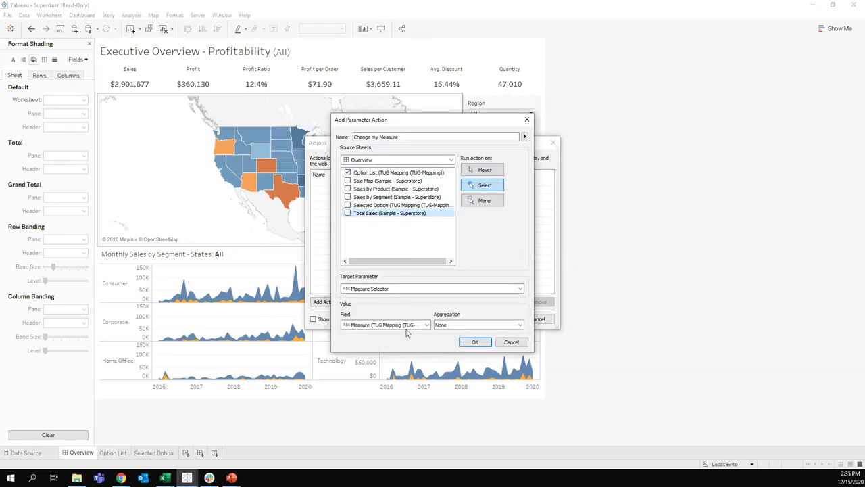
left_click(476, 342)
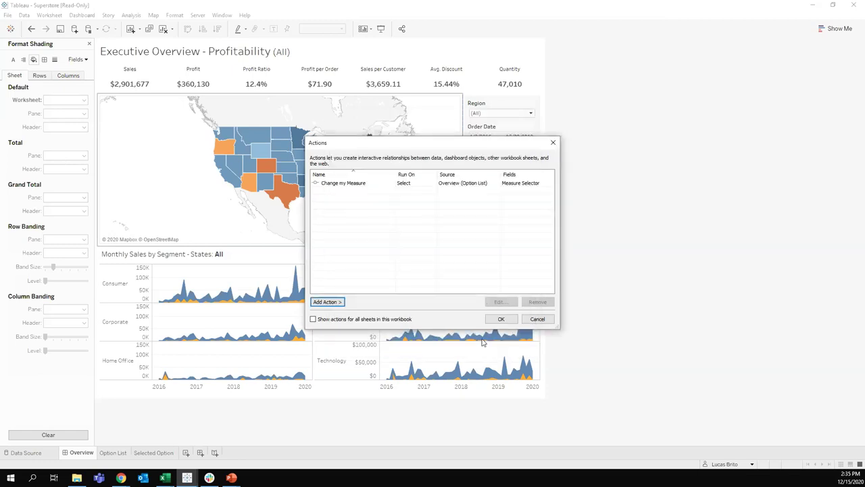
left_click(502, 319)
- Choose Profit Ratio in the Option List sheet and remove the floating Measure Selector parameter control from the dashboard
left_click(497, 239)
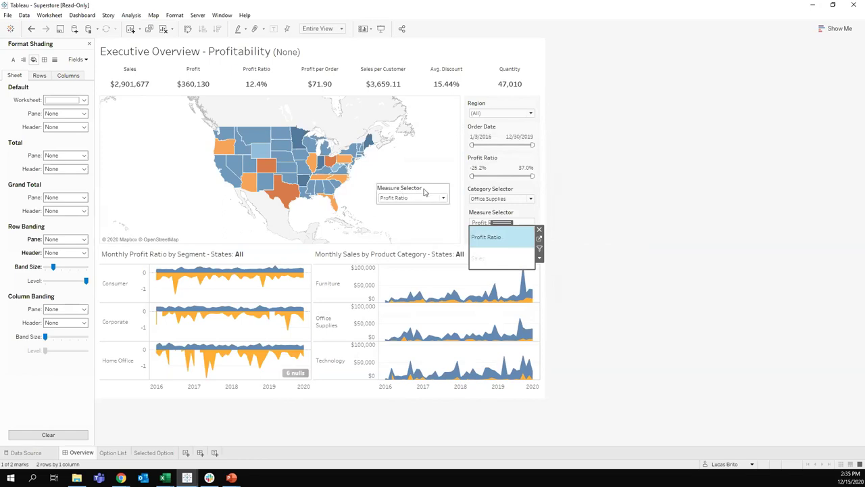
left_click(428, 198)
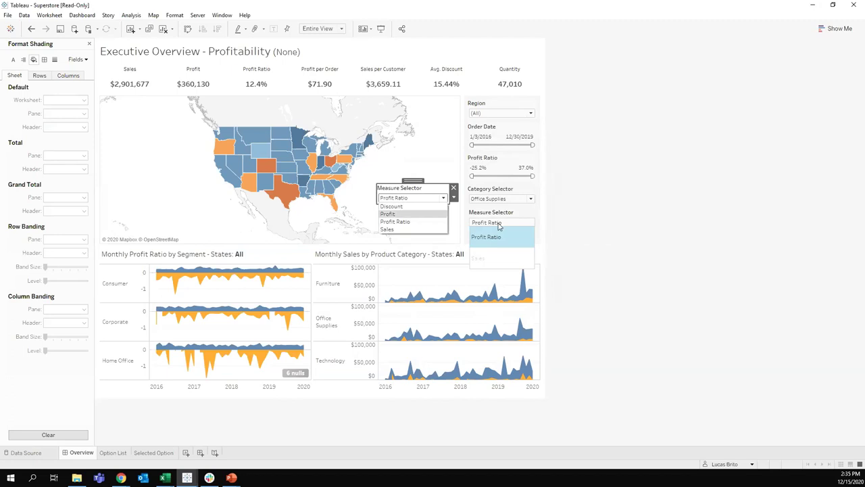
left_click(429, 193)
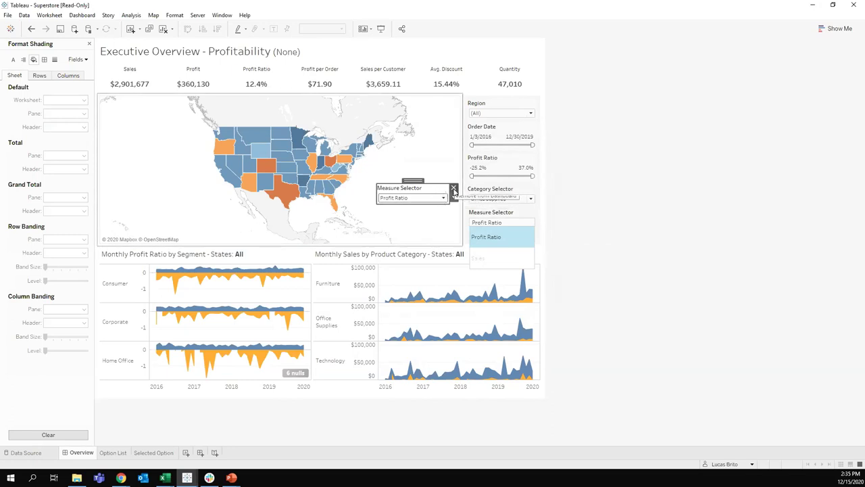
left_click(452, 187)
- Test the cascading selectors by setting Category Selector to Furniture and choosing Sales in the Option List
left_click(494, 236)
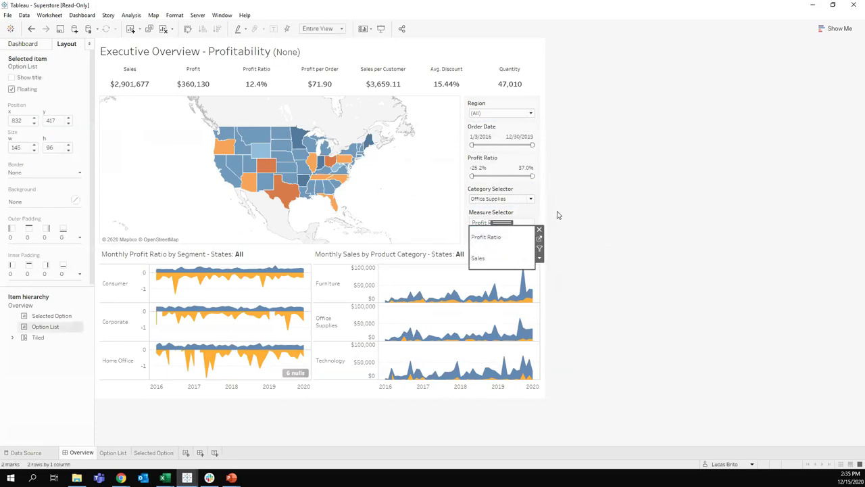
left_click(532, 199)
left_click(518, 206)
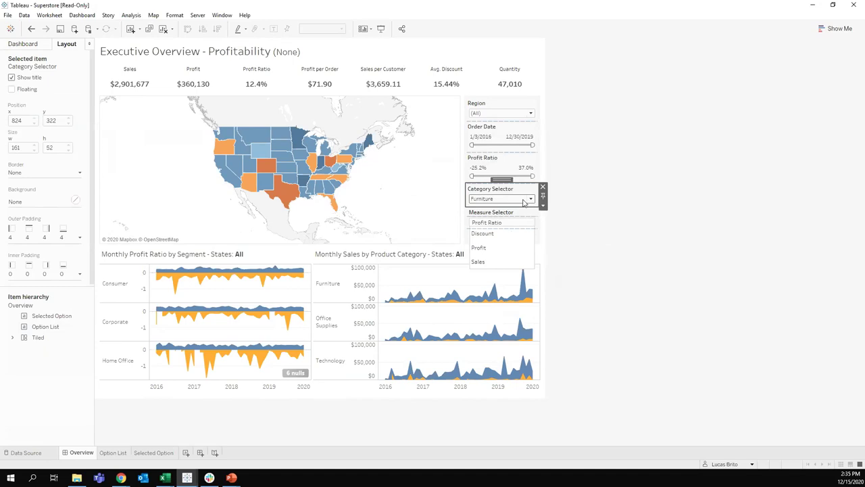
left_click(501, 265)
left_click(501, 267)
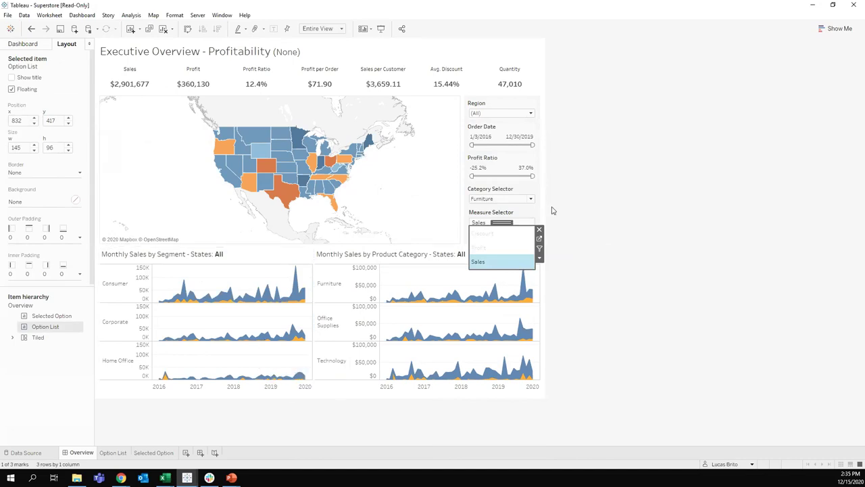
- Set Category Selector to Office Supplies and choose Profit Ratio in the Option List
left_click(514, 199)
left_click(502, 215)
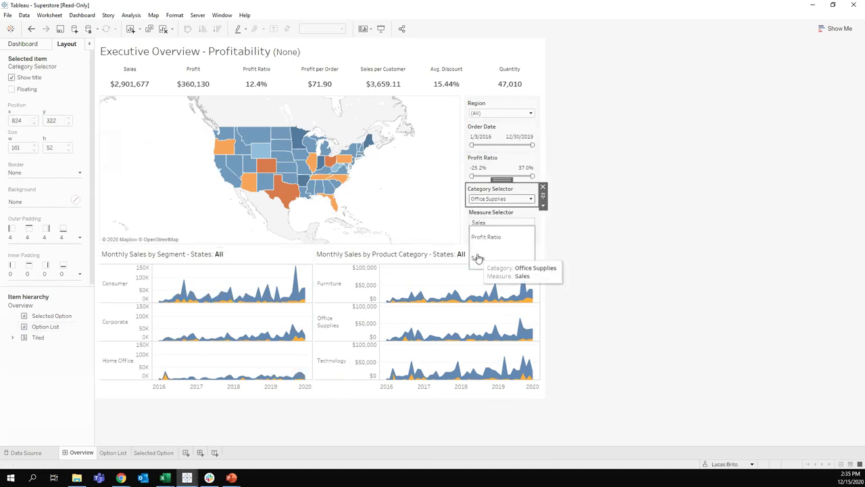
left_click(497, 239)
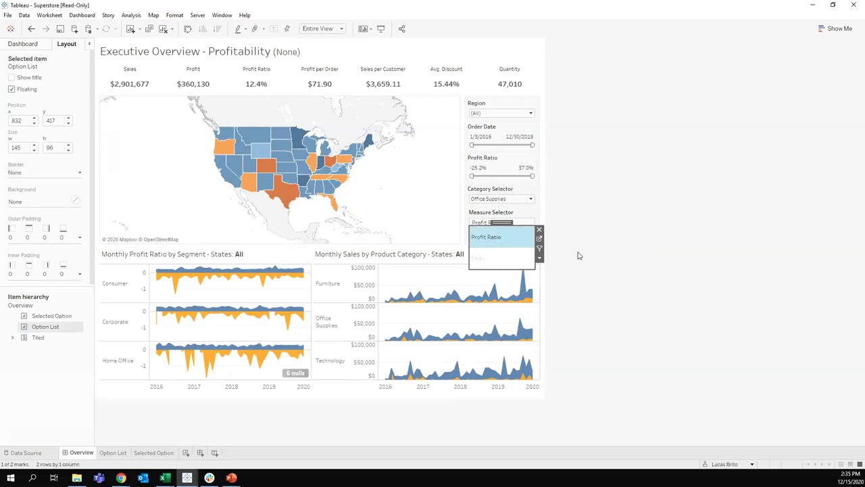
left_click(625, 200)
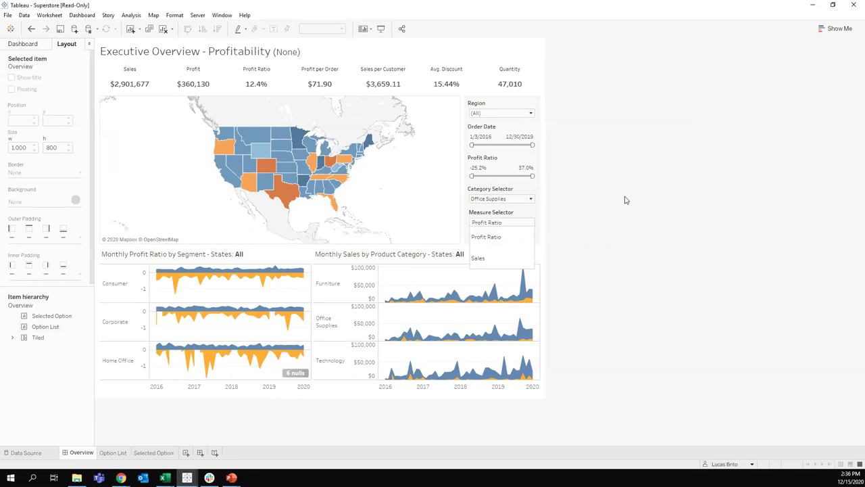
- Try the Region filter on East, restore it to (All), and clear the Option List highlight
left_click(531, 113)
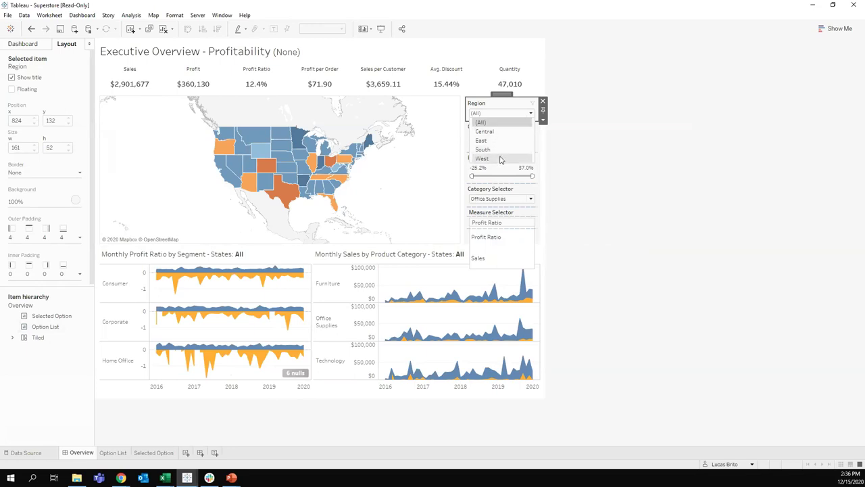
left_click(532, 114)
left_click(531, 114)
left_click(531, 115)
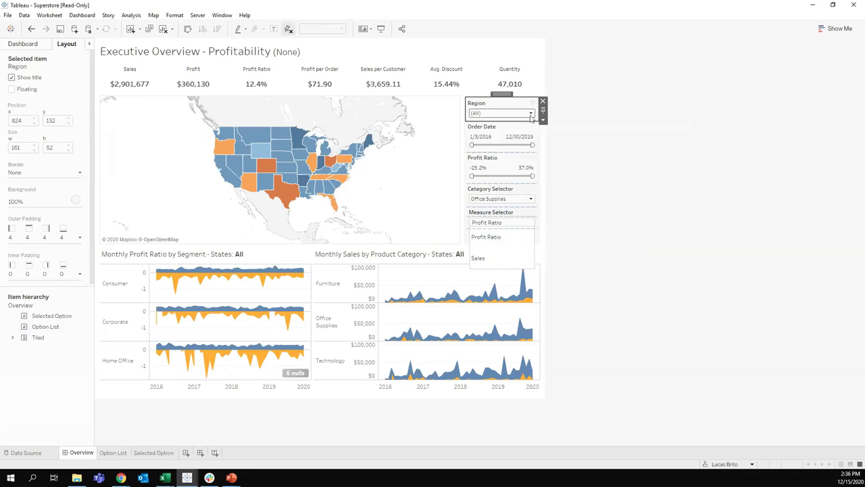
left_click(531, 115)
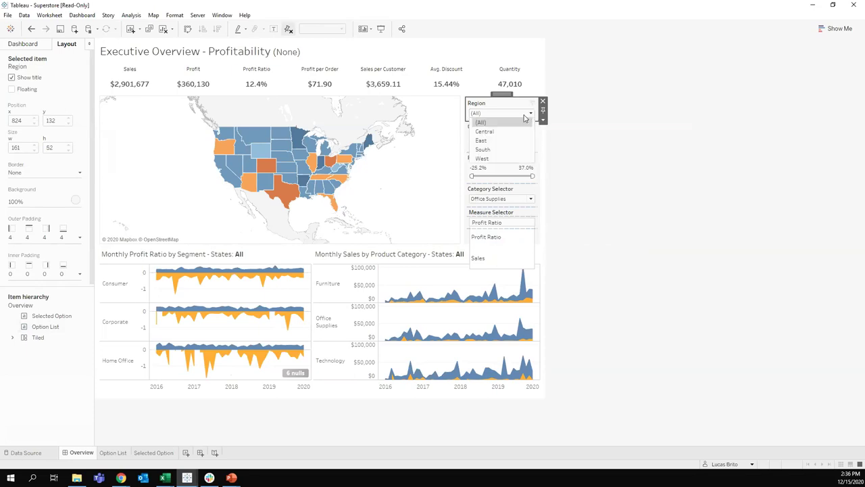
left_click(501, 140)
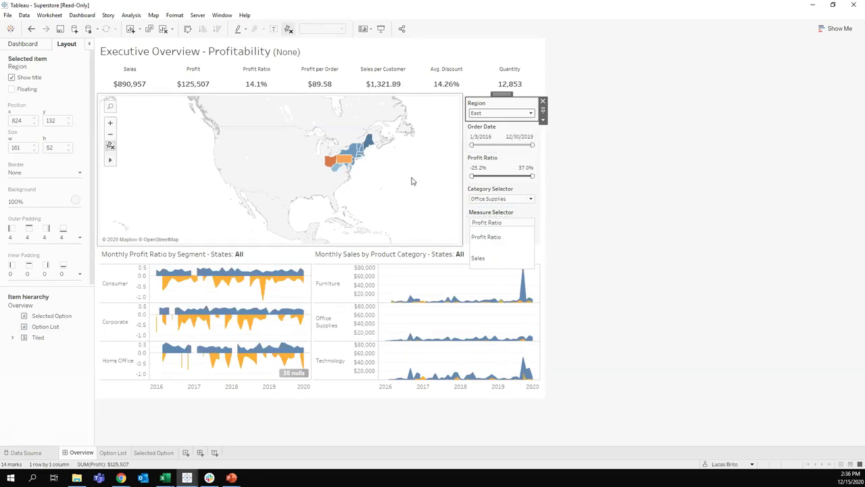
left_click(531, 115)
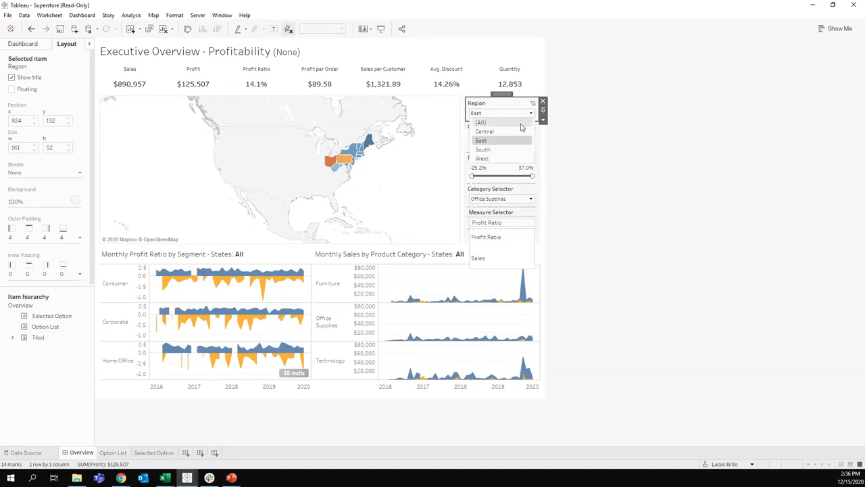
left_click(523, 125)
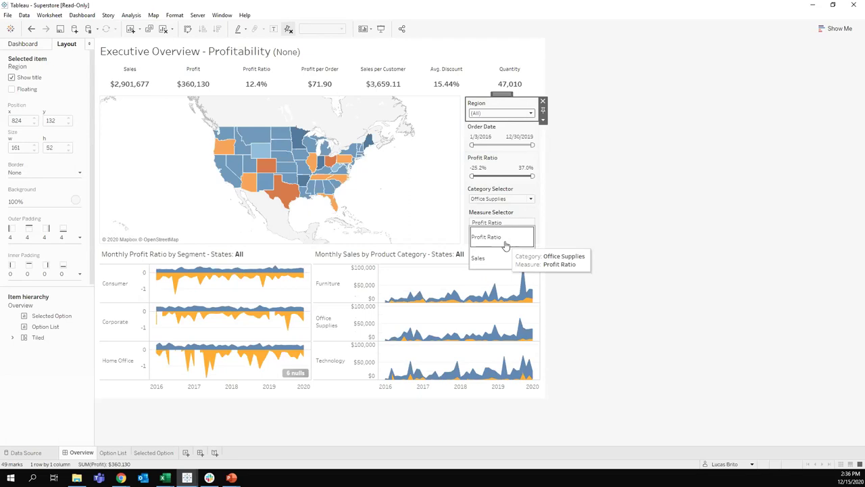
left_click(510, 239)
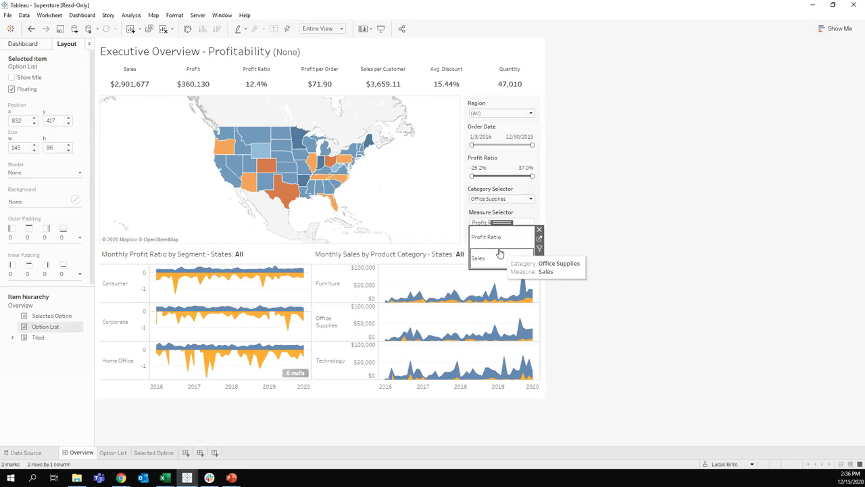
- Add a floating text object with the five-point TO-DO List, shrink its font, and place it over the map's lower-left corner
key("alt+Tab")
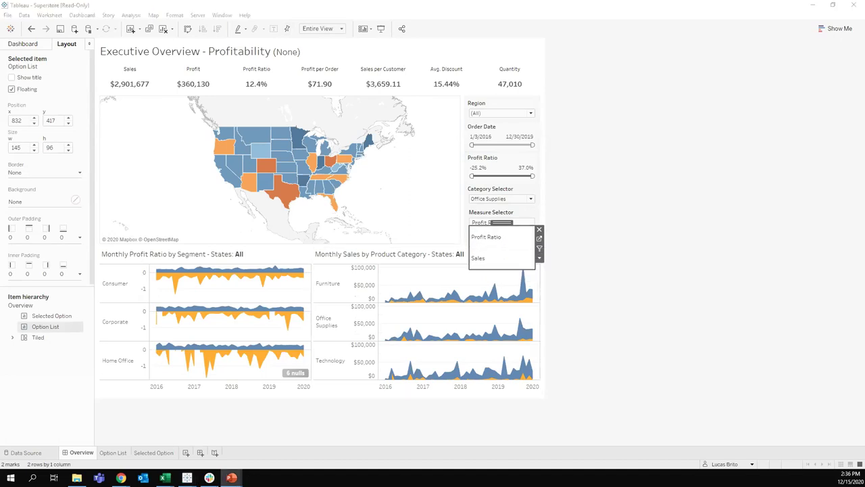
left_click(23, 44)
left_click_drag(24, 379, 174, 188)
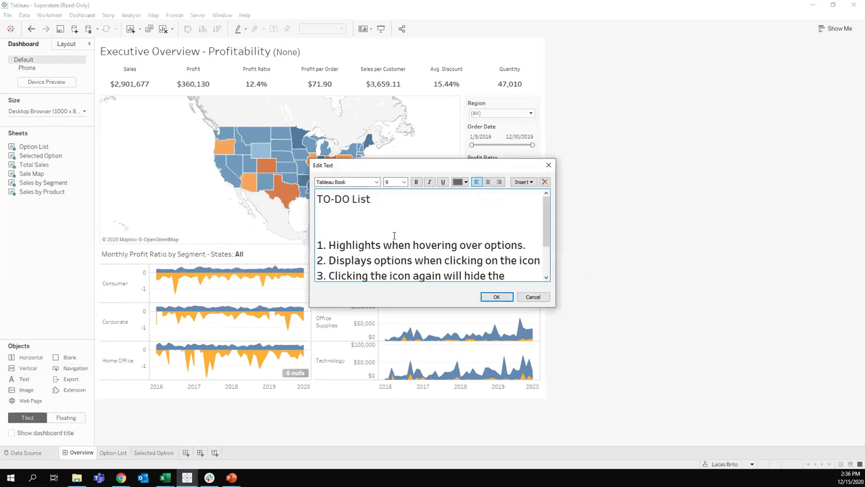
key("ctrl+a")
left_click(403, 182)
left_click(390, 200)
left_click(496, 297)
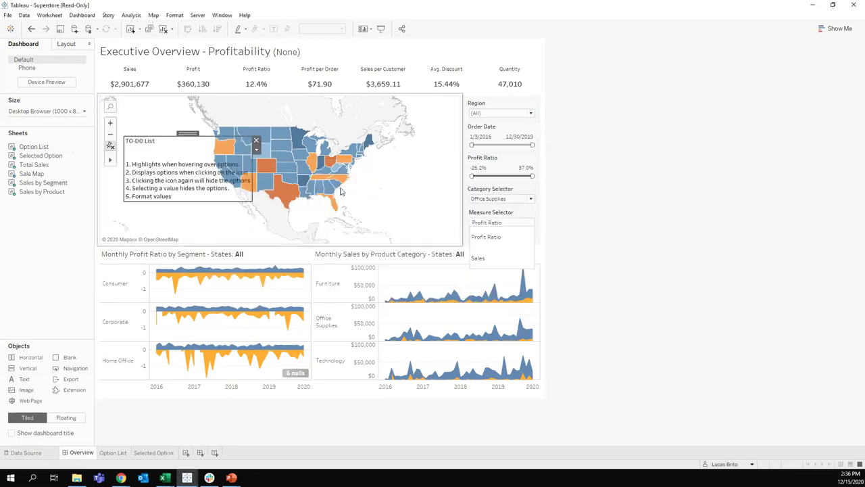
left_click_drag(183, 133, 160, 162)
left_click(255, 200)
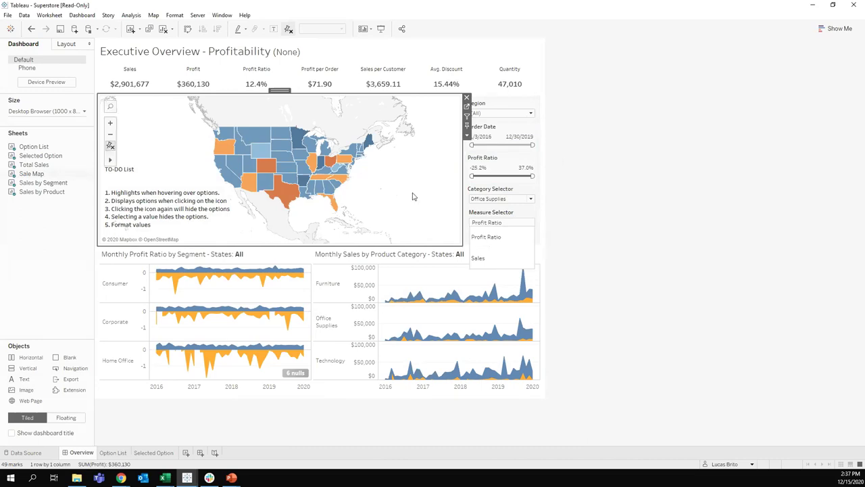
- On the Option List sheet, create a set from Measure named Measure Set Values that uses all values
left_click(115, 452)
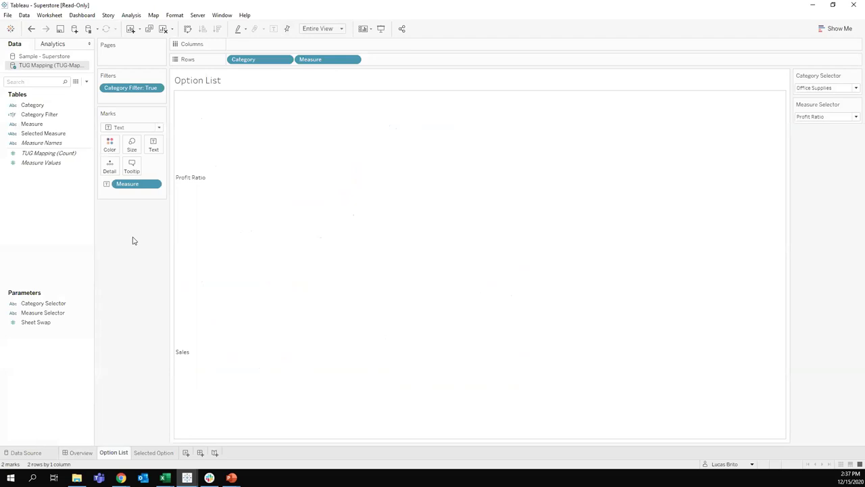
right_click(51, 124)
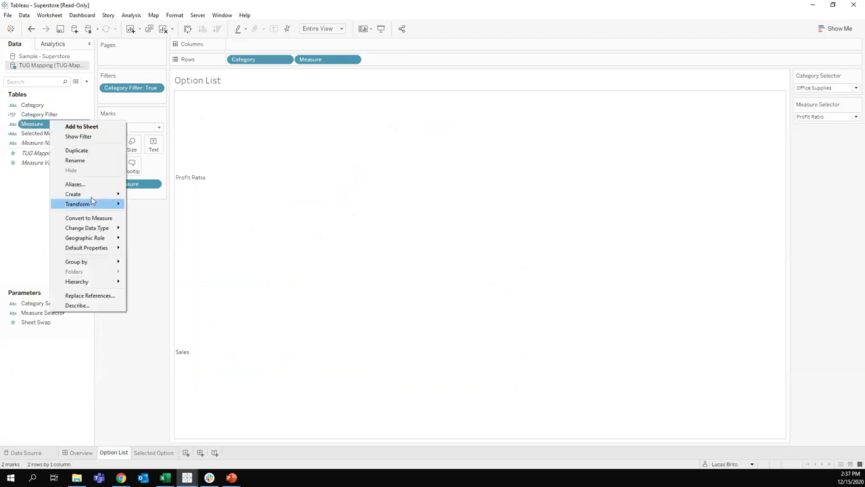
left_click(289, 245)
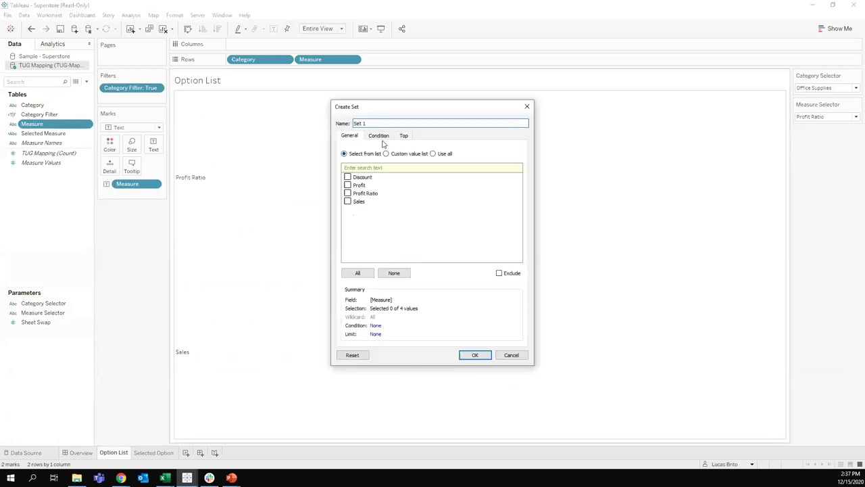
type("Measure Set")
left_click(433, 153)
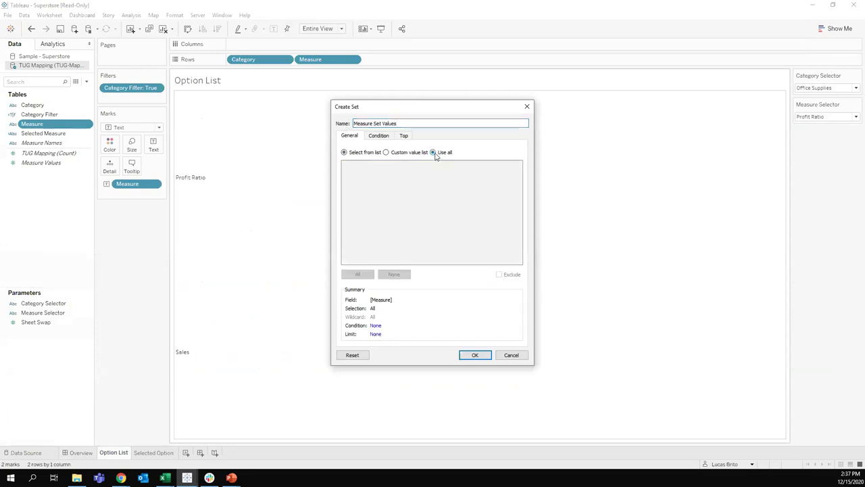
left_click(475, 354)
- Color the Option List marks by Measure Set Values and assign the In members the color #D2D2D2
left_click_drag(54, 134, 111, 147)
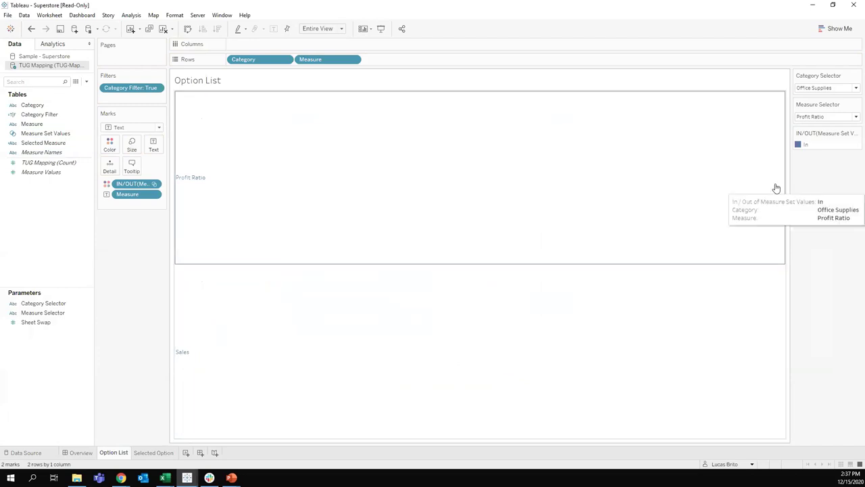
double_click(803, 146)
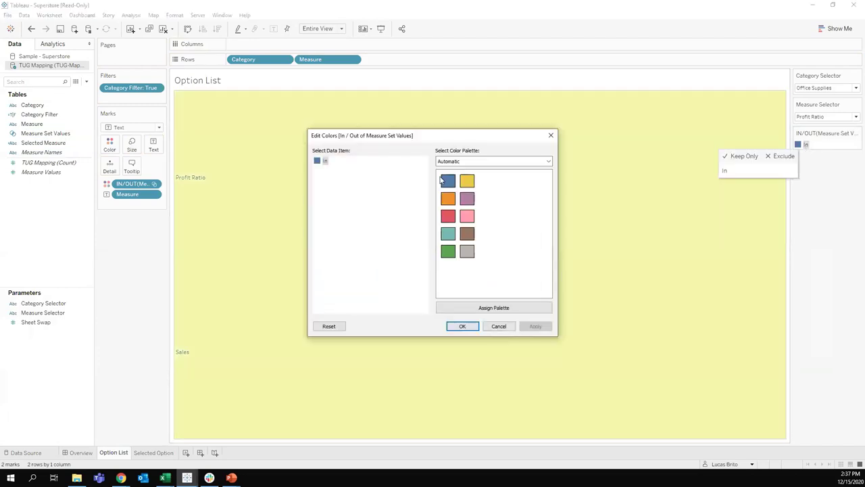
double_click(325, 162)
left_click(370, 238)
key("Escape")
double_click(501, 304)
type("D2")
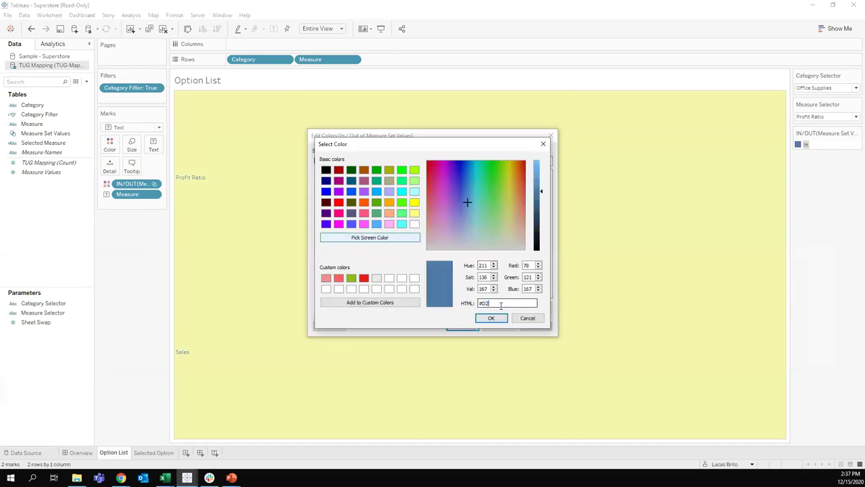
type("d2d2d2")
left_click(492, 317)
left_click(534, 326)
left_click(462, 327)
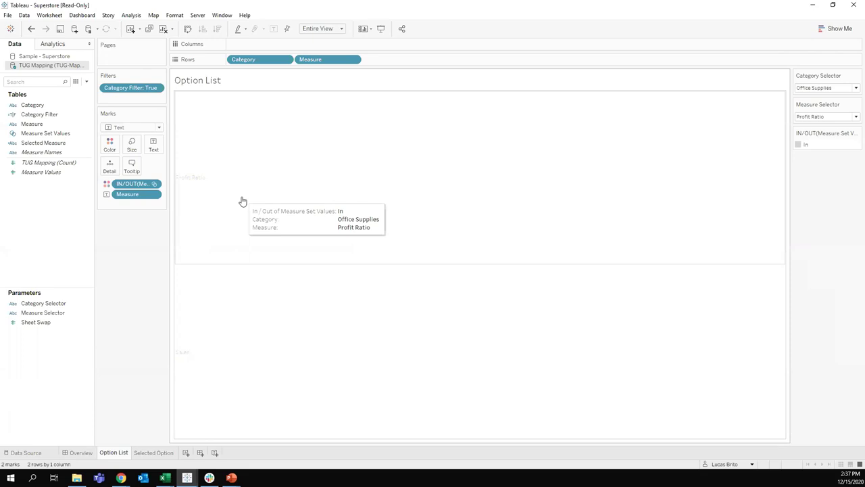
- Add an ad hoc calculation of 1 to the Option List columns and change the mark type to Bar
double_click(248, 45)
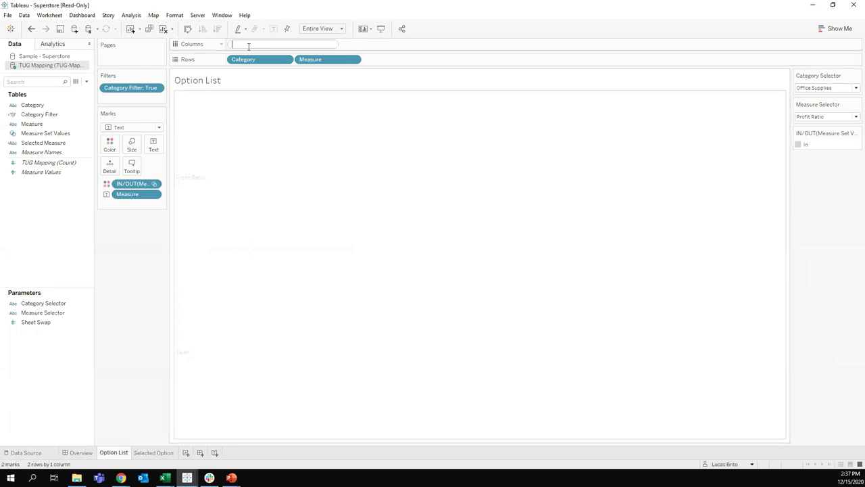
type("1")
key("Return")
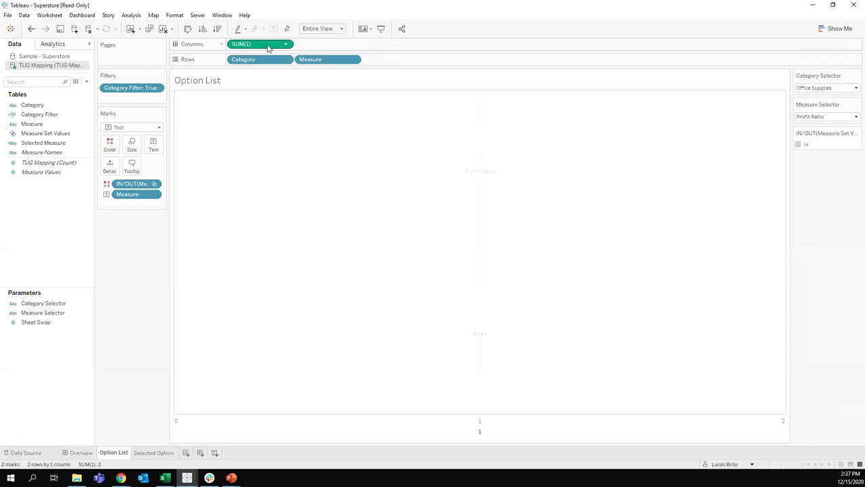
left_click(159, 127)
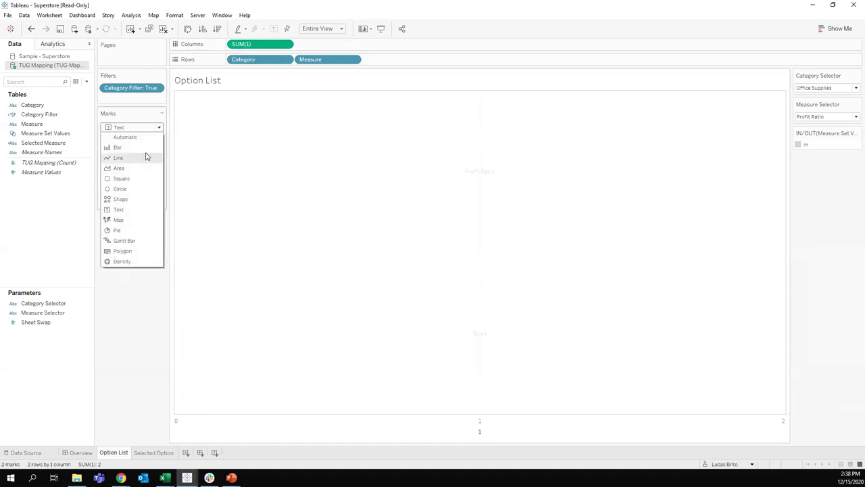
left_click(142, 147)
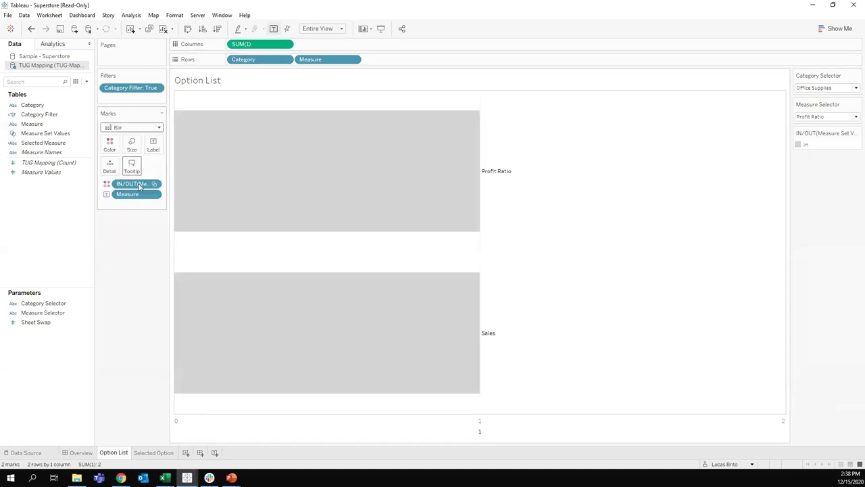
- Fix the Option List axis range from 0 to 1 and hide the axis header
right_click(366, 427)
left_click(396, 355)
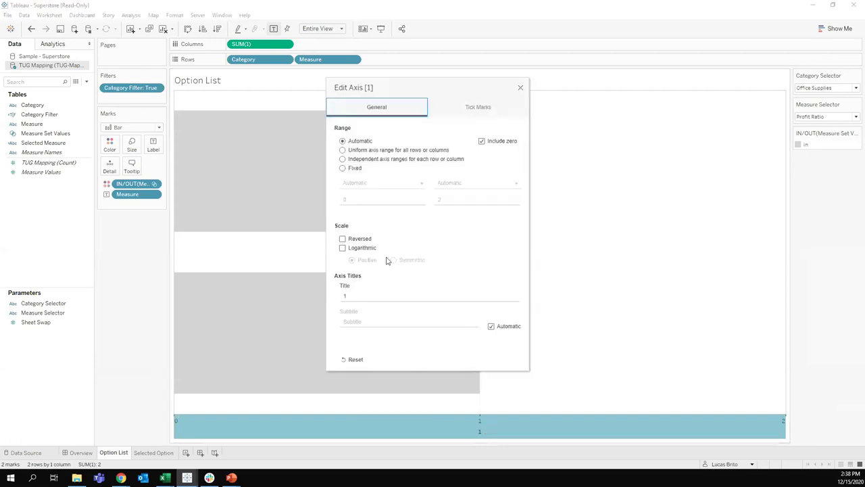
left_click(342, 168)
left_click(440, 201)
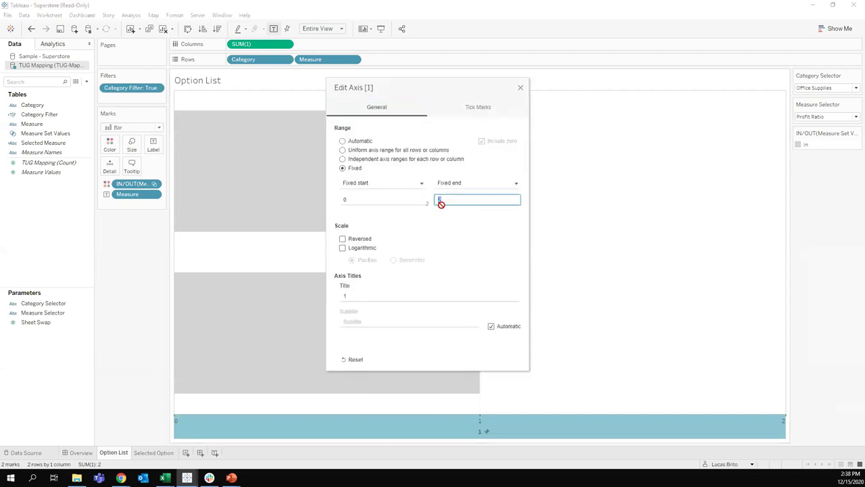
left_click(425, 218)
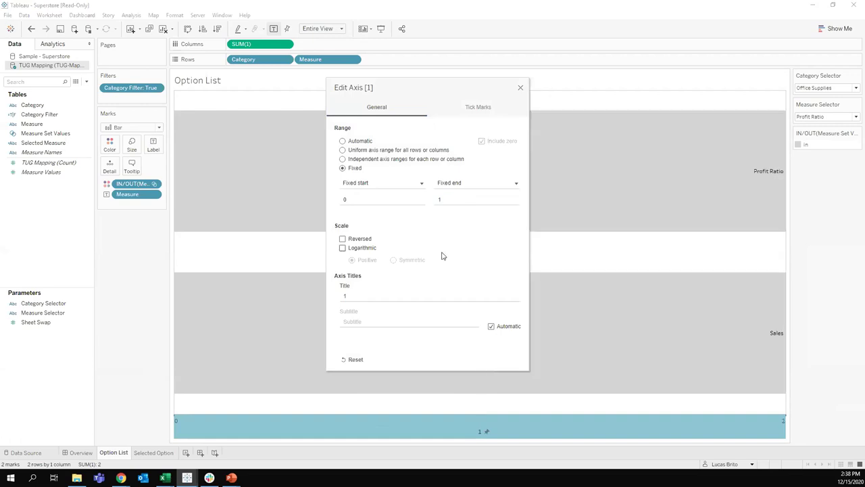
left_click(521, 89)
right_click(256, 44)
left_click(293, 90)
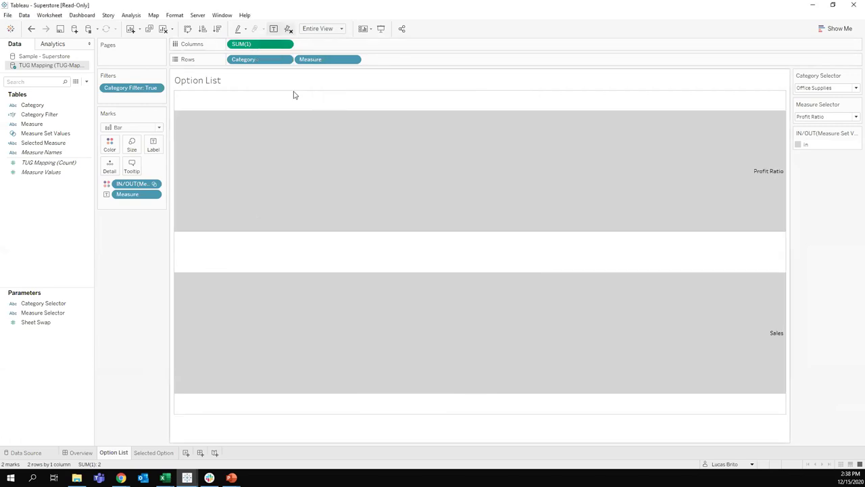
- Align the Option List bar labels horizontally to the left
left_click(156, 147)
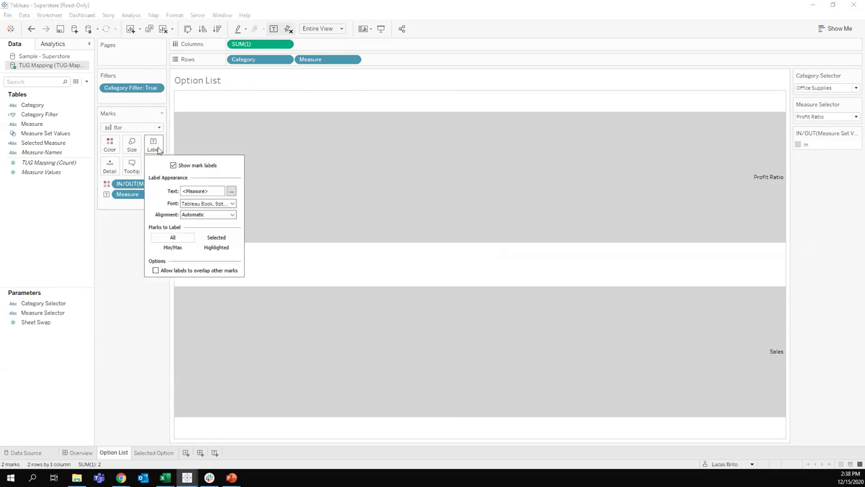
left_click(223, 214)
left_click(192, 250)
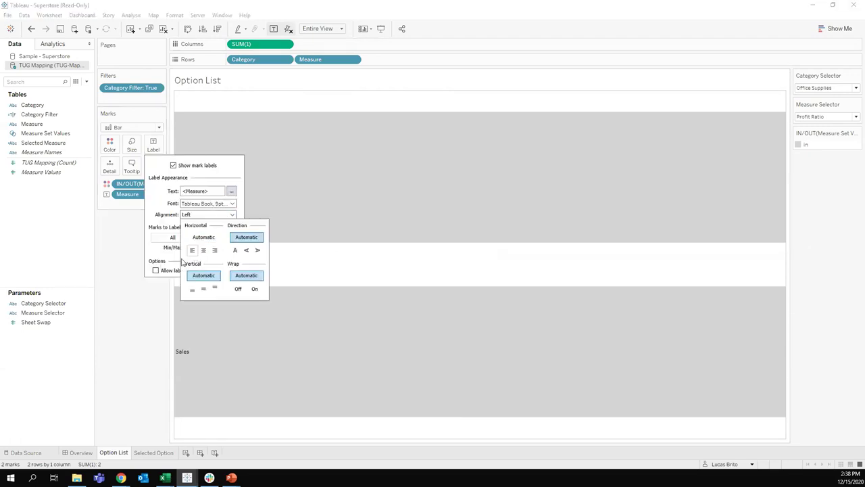
left_click(155, 344)
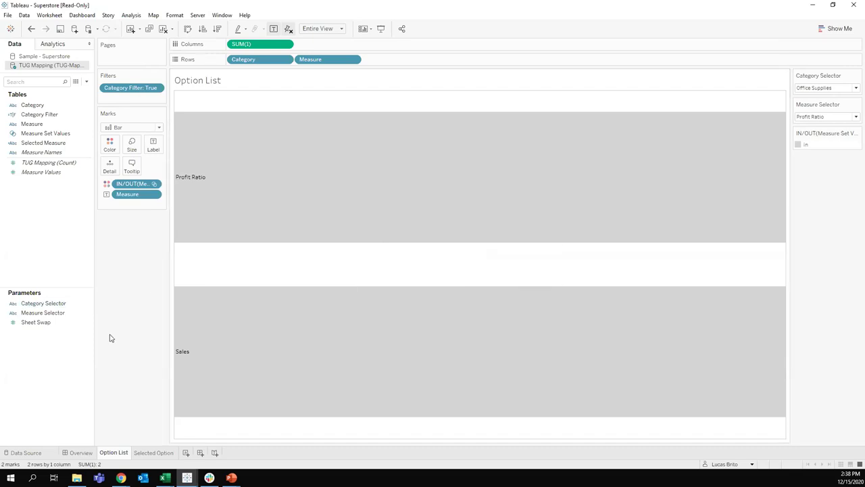
- Show the Option List's Measure Set Values color legend on the Overview dashboard and place it over the map beside the filters
left_click(81, 452)
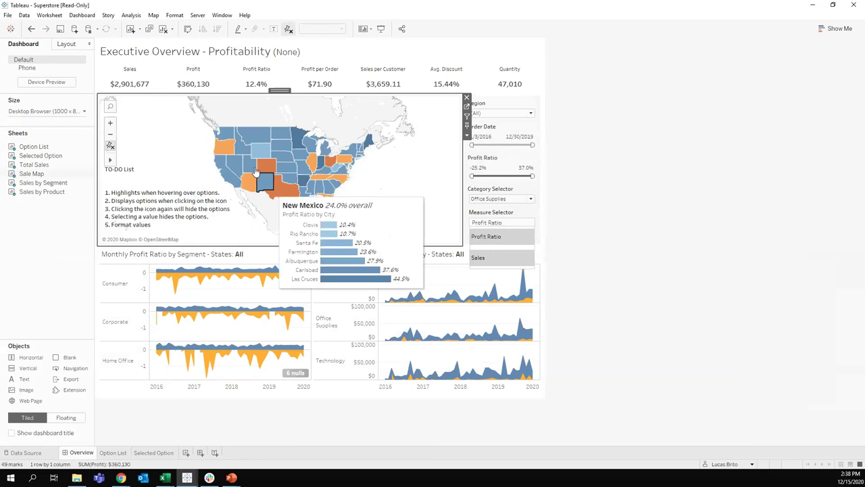
left_click(82, 15)
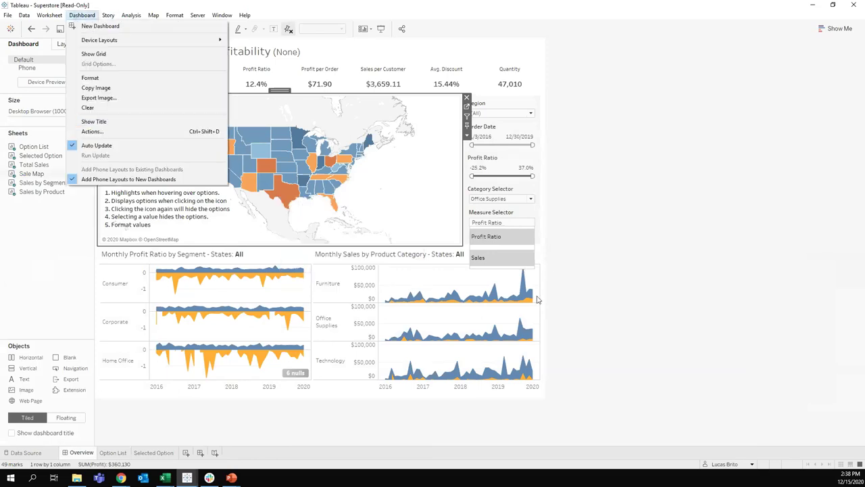
left_click(532, 253)
left_click(526, 252)
left_click(539, 257)
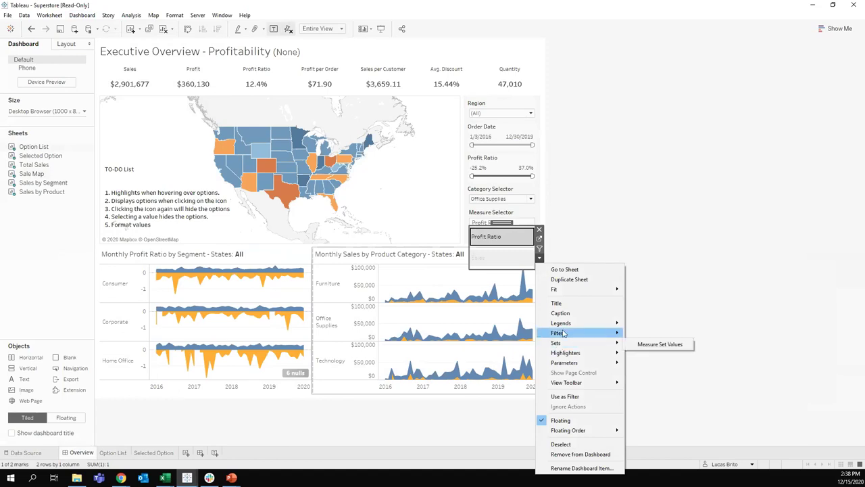
mouse_move(595, 323)
left_click(655, 326)
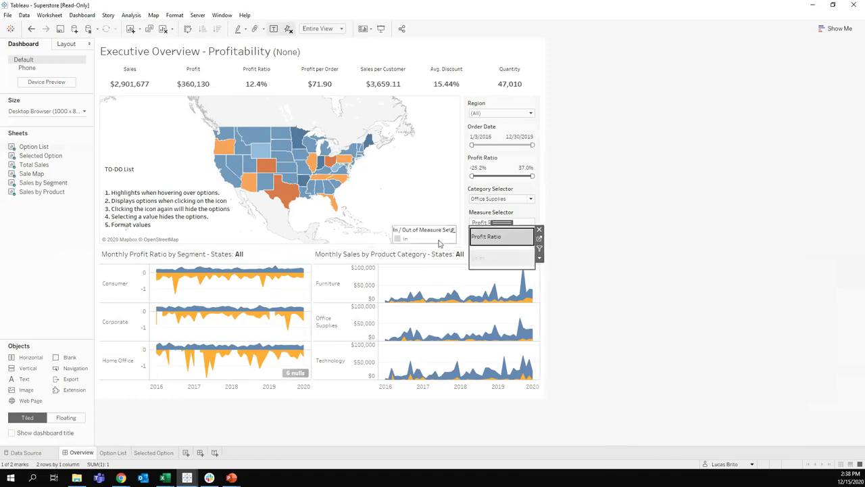
left_click_drag(424, 226, 414, 181)
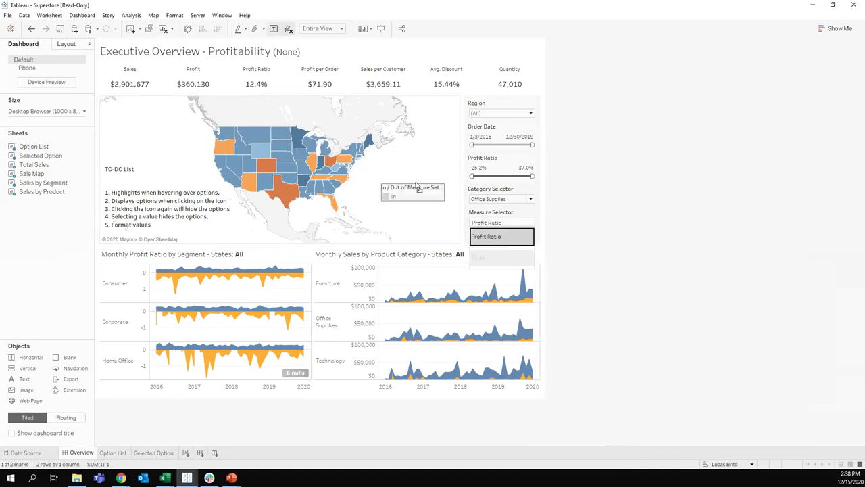
- Start a Change Set Values dashboard action named Highlighter with Option List as its only source sheet
left_click(82, 15)
left_click(88, 129)
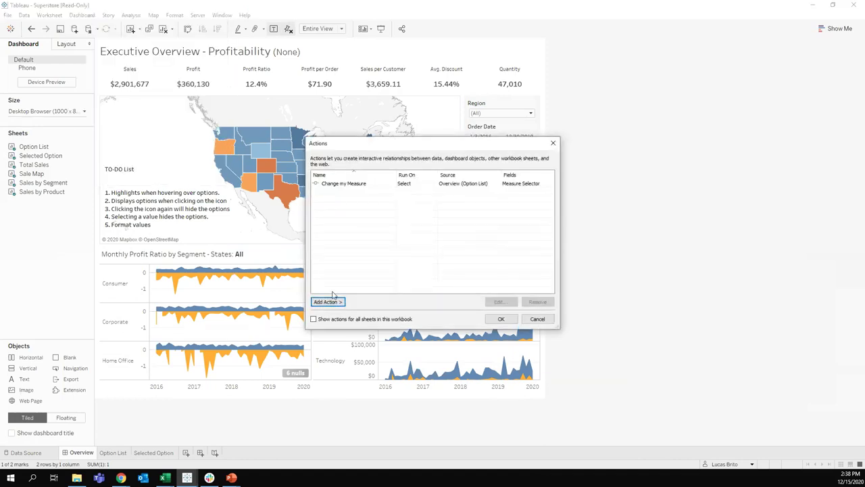
left_click(327, 301)
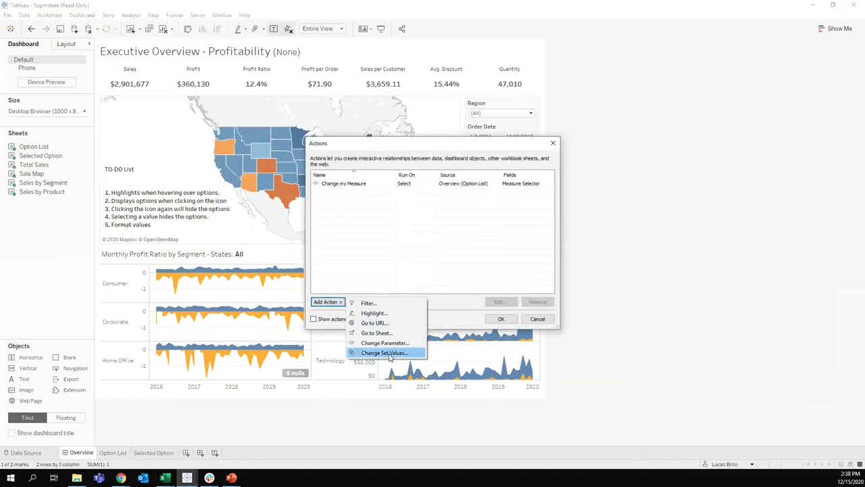
left_click(389, 353)
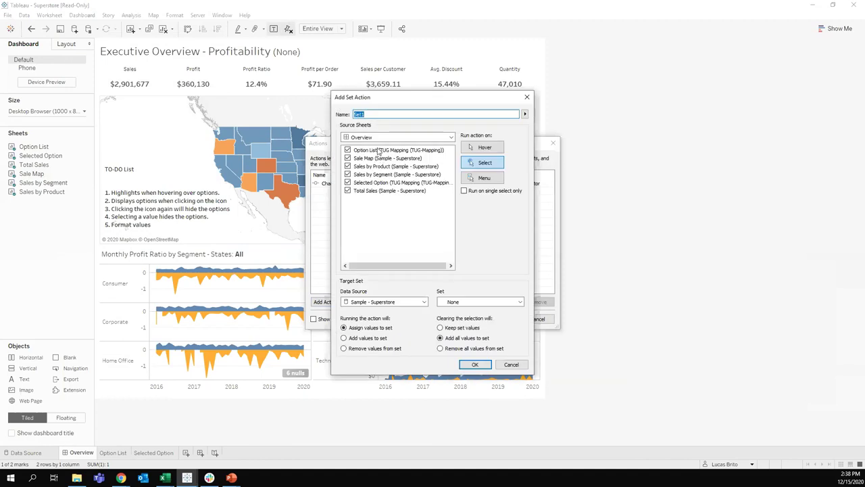
key("ctrl+a")
left_click(348, 158)
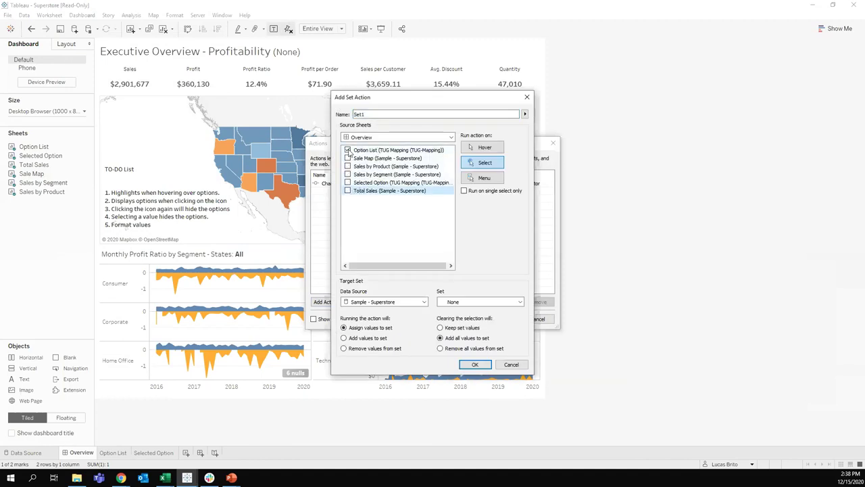
left_click_drag(402, 99, 159, 116)
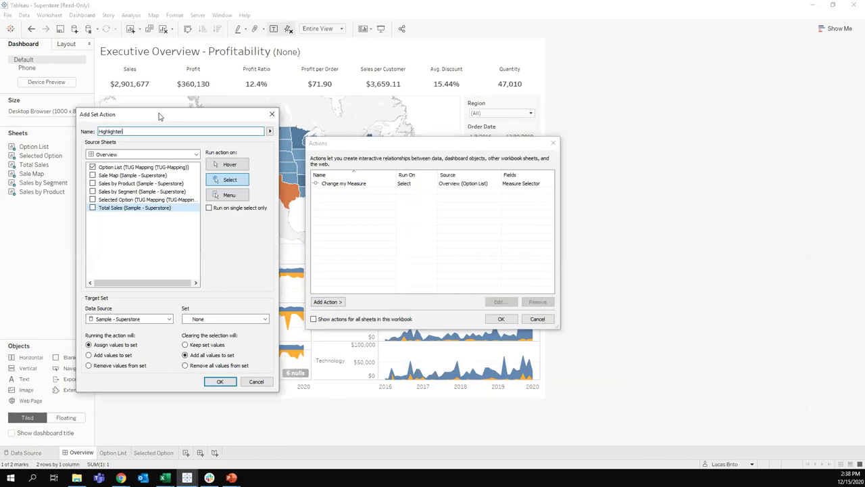
- Target Measure Set Values from TUG Mapping, remove all values from the set when the selection clears, and save the Highlighter action
left_click(128, 318)
left_click(125, 341)
left_click(202, 319)
left_click(215, 335)
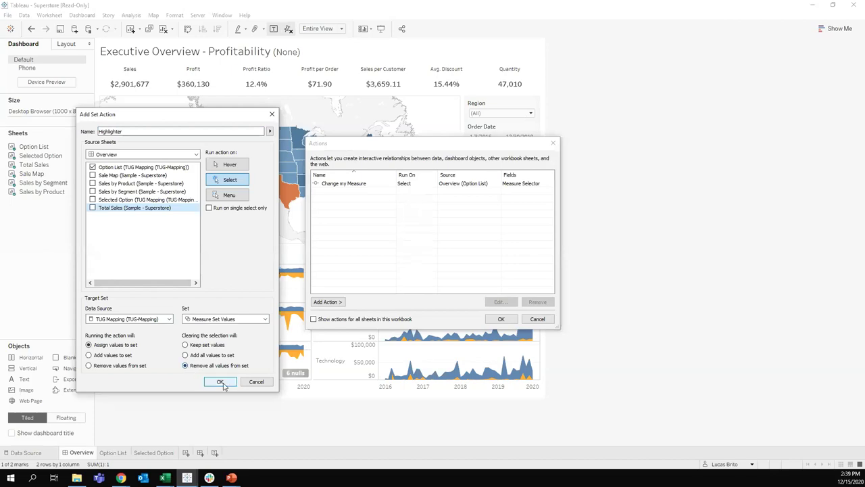
left_click(221, 383)
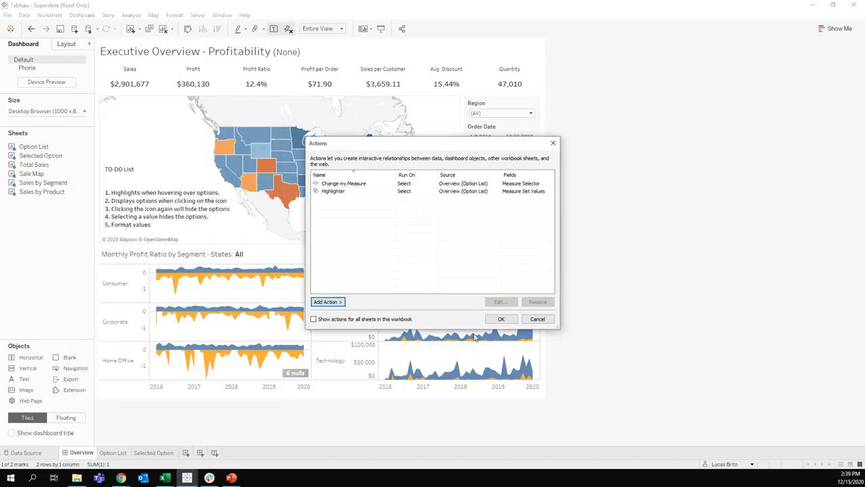
- Recolor the Out value of the Measure Set Values legend to white (#ffffff) and remove the legend from the dashboard
left_click(501, 318)
mouse_move(504, 255)
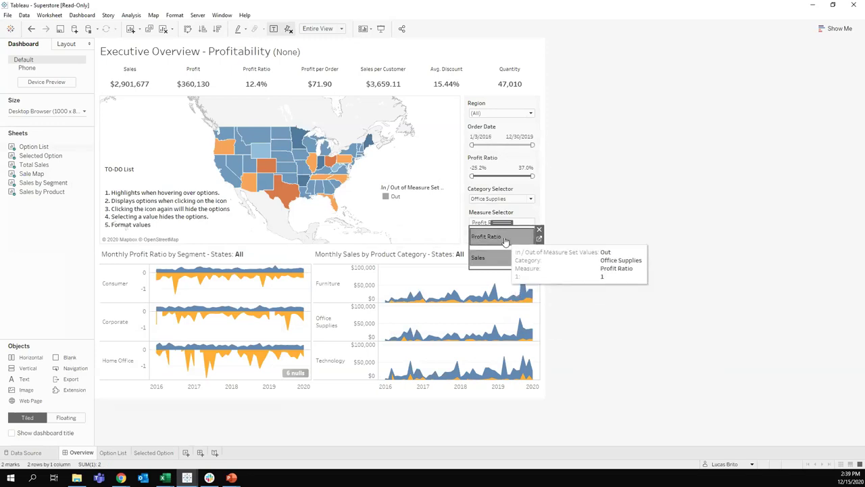
right_click(391, 199)
left_click(399, 204)
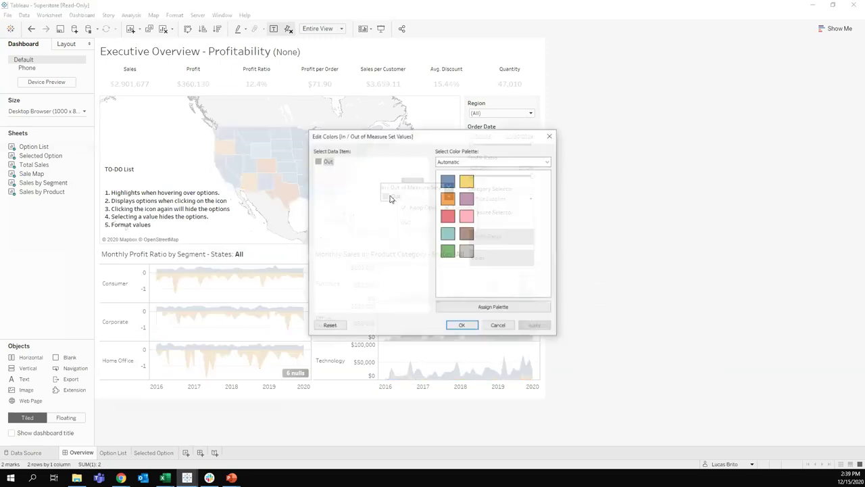
double_click(327, 160)
left_click(412, 223)
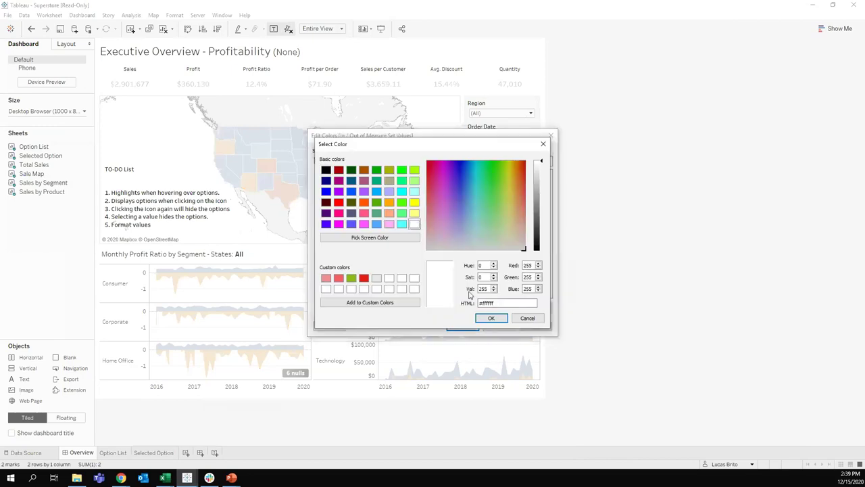
left_click(485, 318)
left_click(533, 326)
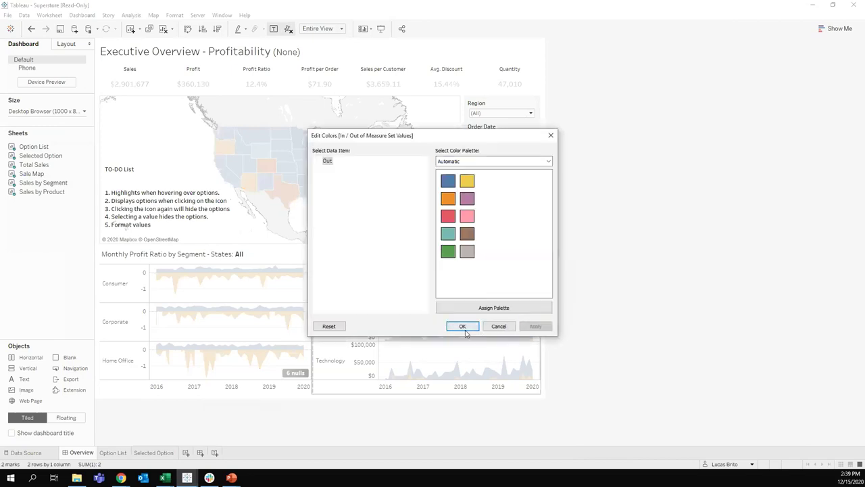
left_click(462, 326)
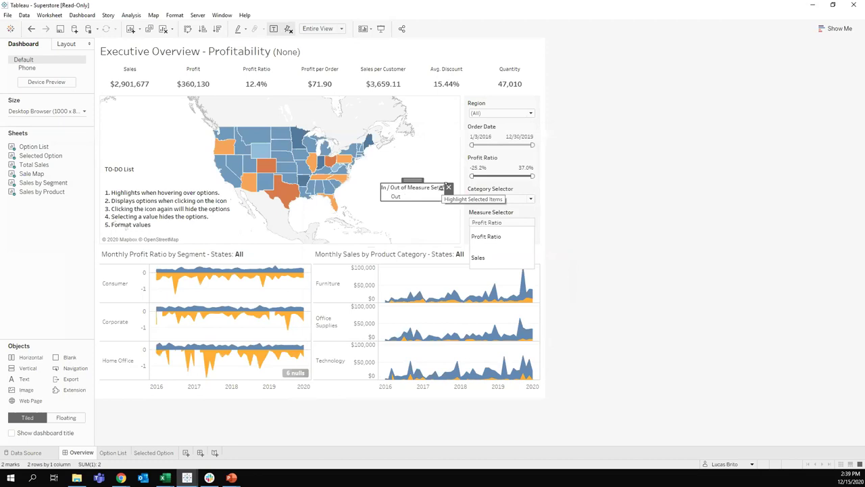
left_click(447, 188)
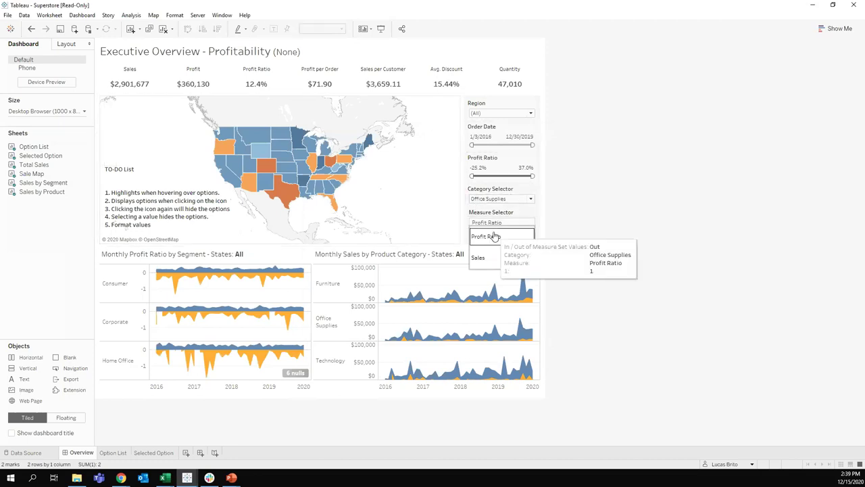
- Edit the Highlighter dashboard action to run on hover, removing all values from the set when the selection clears
left_click(82, 15)
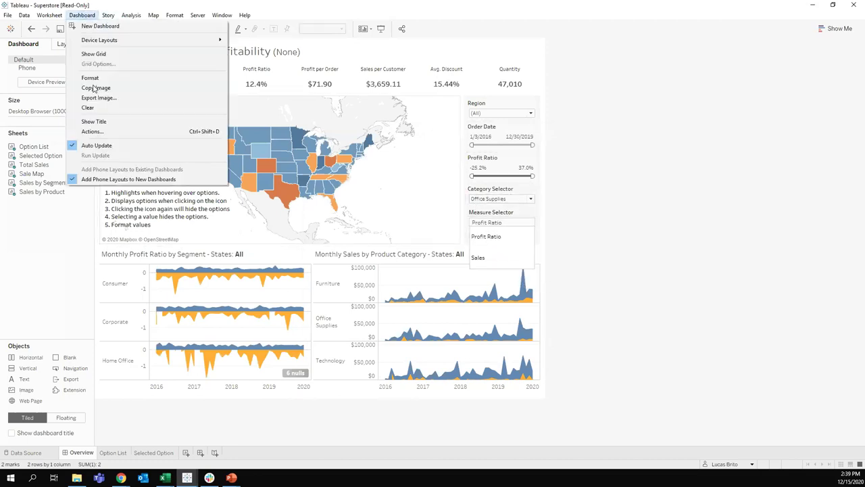
left_click(108, 133)
left_click(352, 192)
left_click(514, 304)
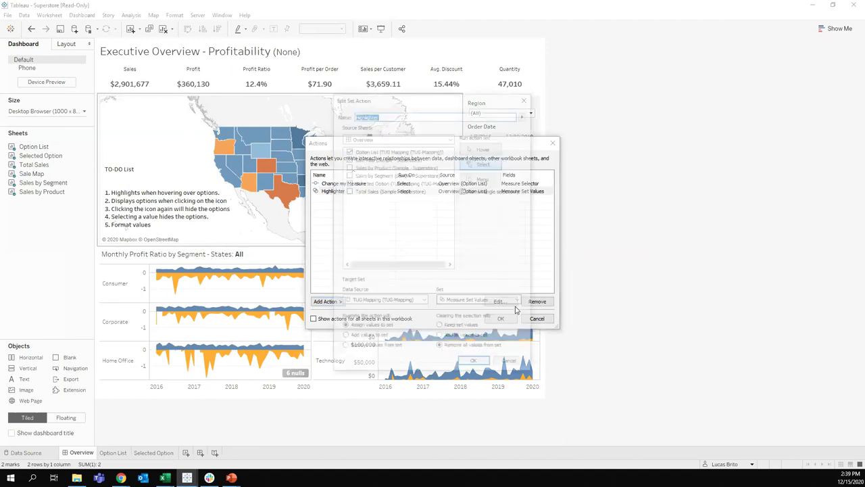
left_click(485, 148)
left_click(441, 348)
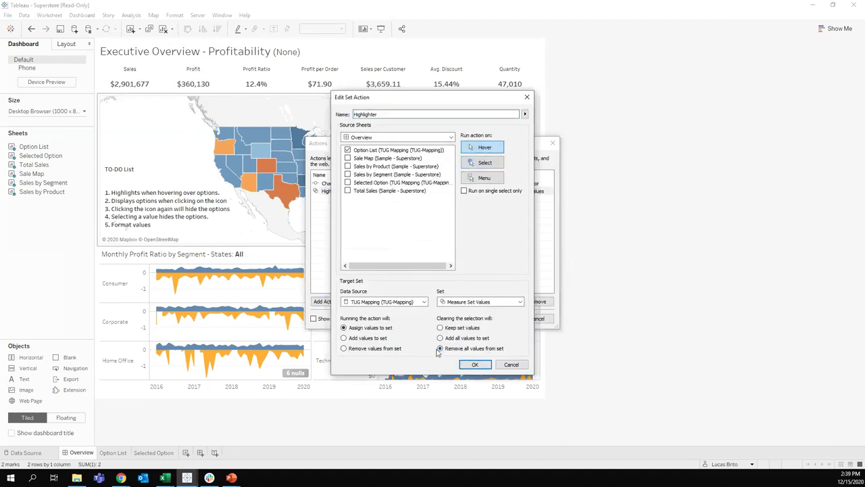
left_click(474, 365)
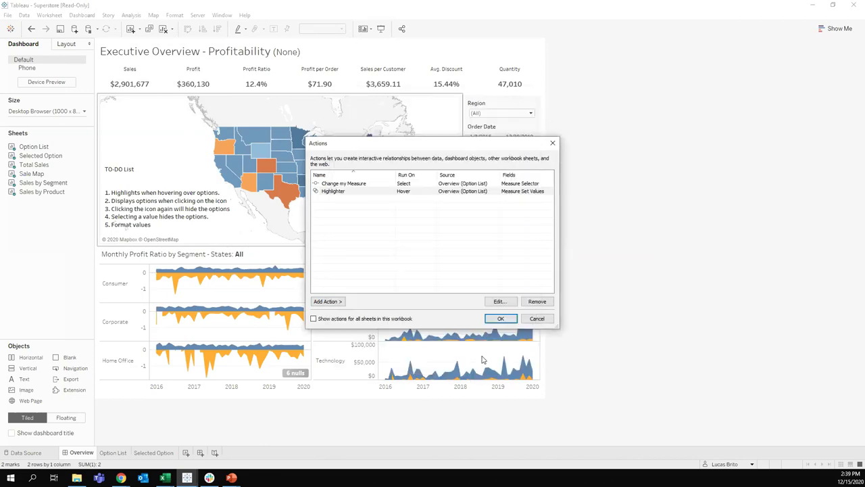
left_click(499, 319)
- Test the Option List's hover highlighting and compare it with the Region filter's dropdown
left_click(501, 223)
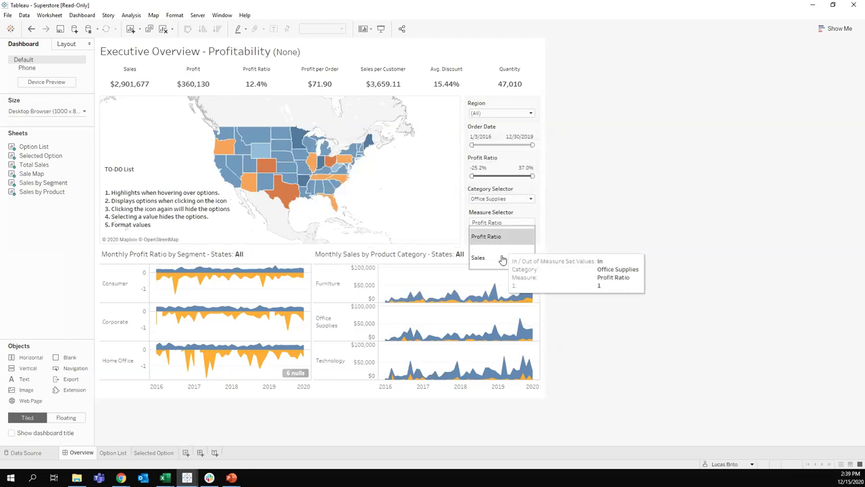
left_click(500, 113)
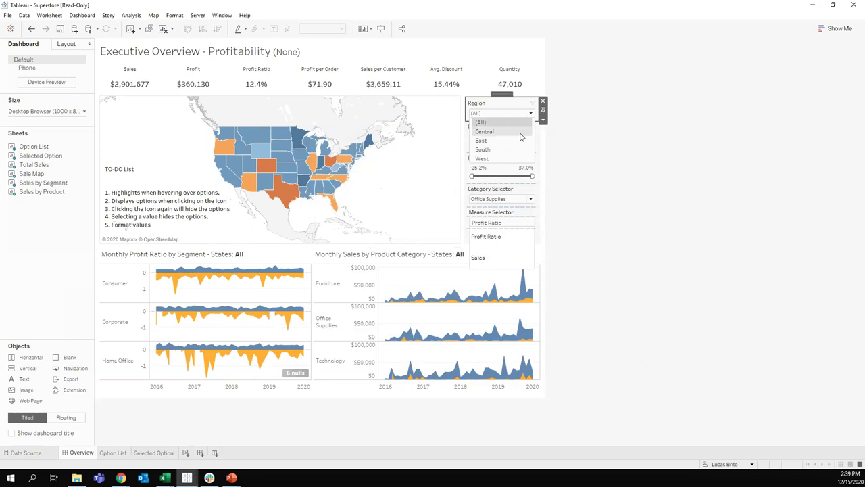
left_click(502, 243)
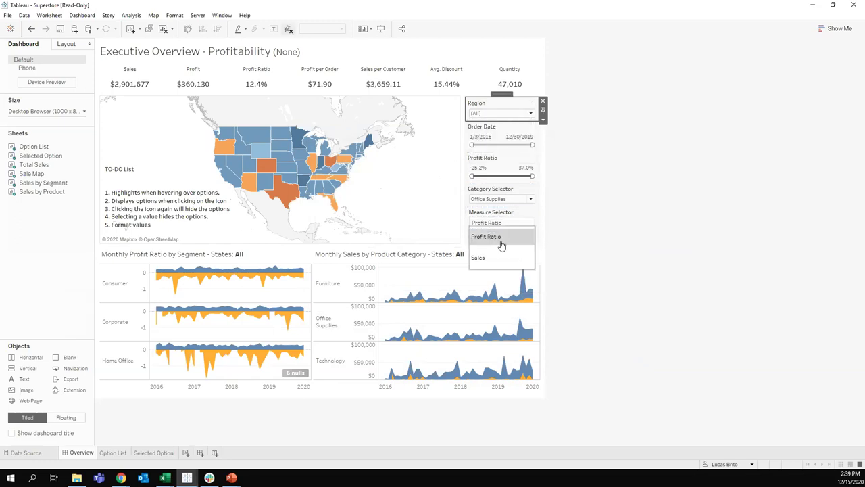
- Color the first TO-DO List item, "Highlights when hovering over options.", blue
double_click(116, 196)
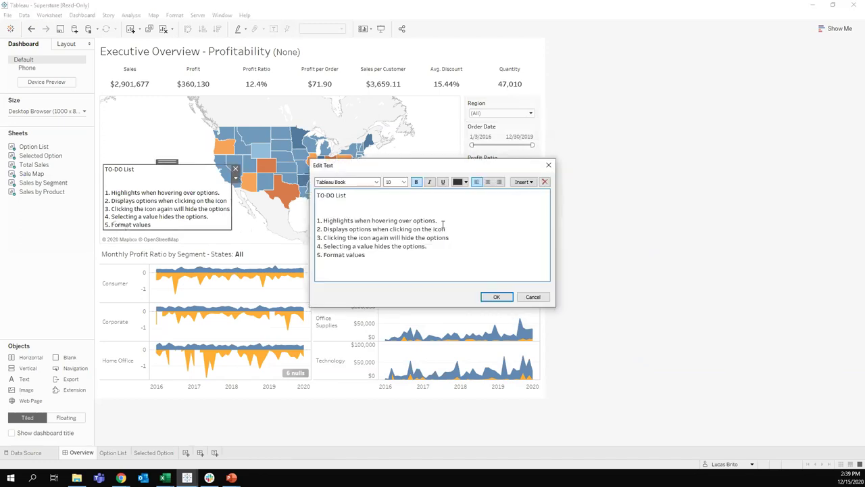
left_click_drag(316, 221, 438, 221)
left_click(465, 182)
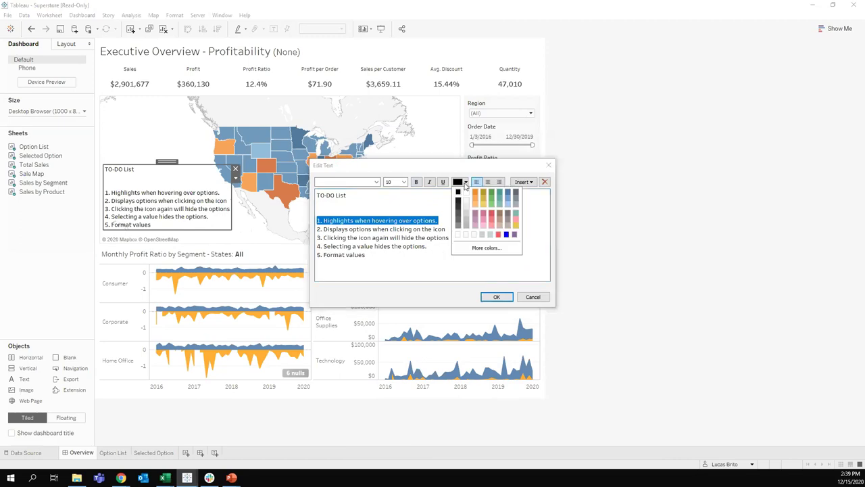
left_click(506, 233)
left_click(453, 231)
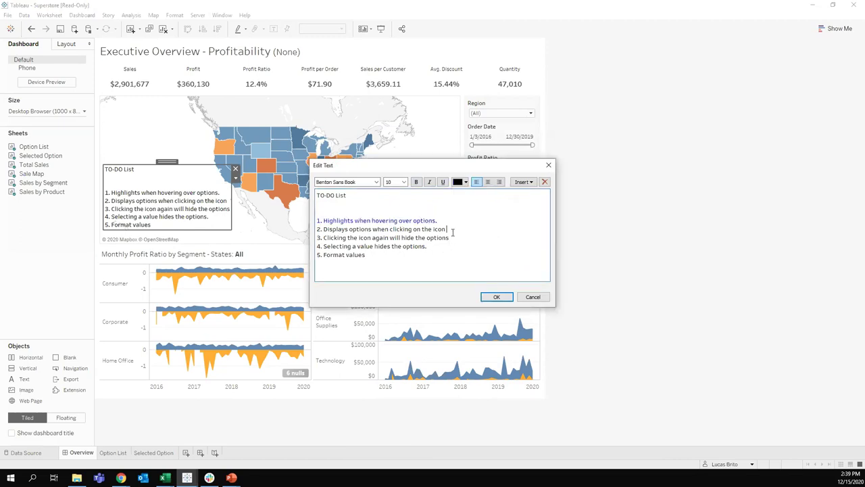
left_click(496, 297)
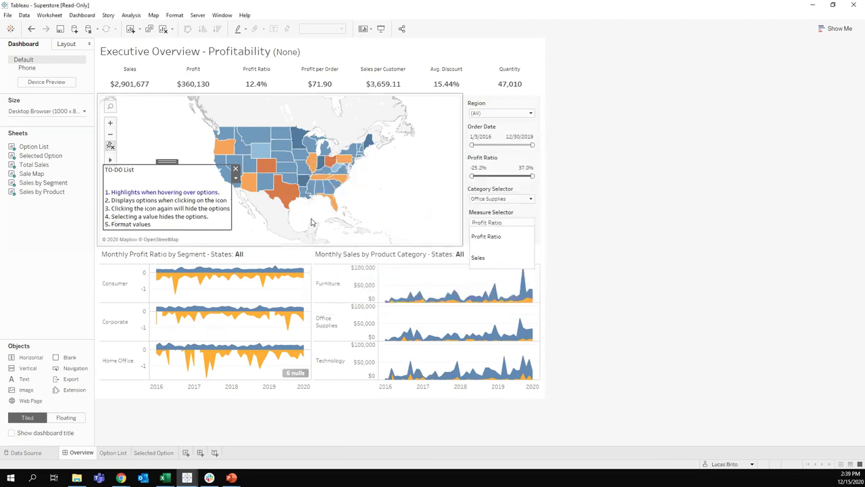
left_click(537, 227)
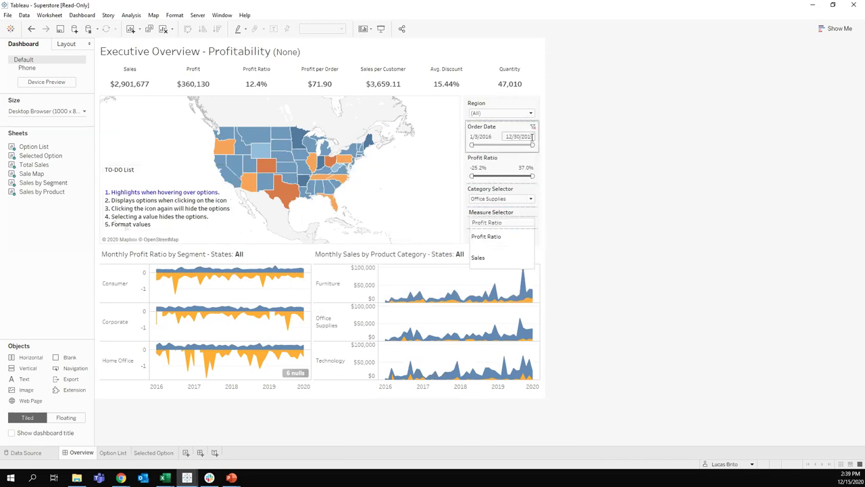
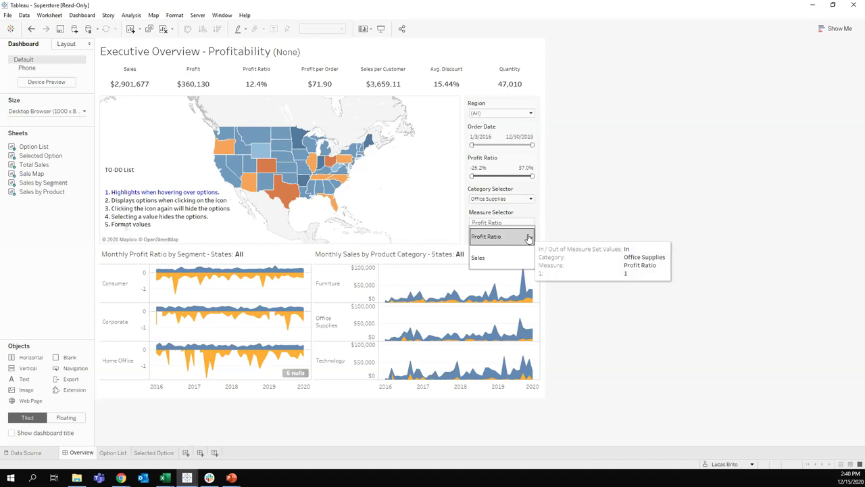
- Create a new worksheet and name it Icon
left_click(186, 452)
right_click(190, 452)
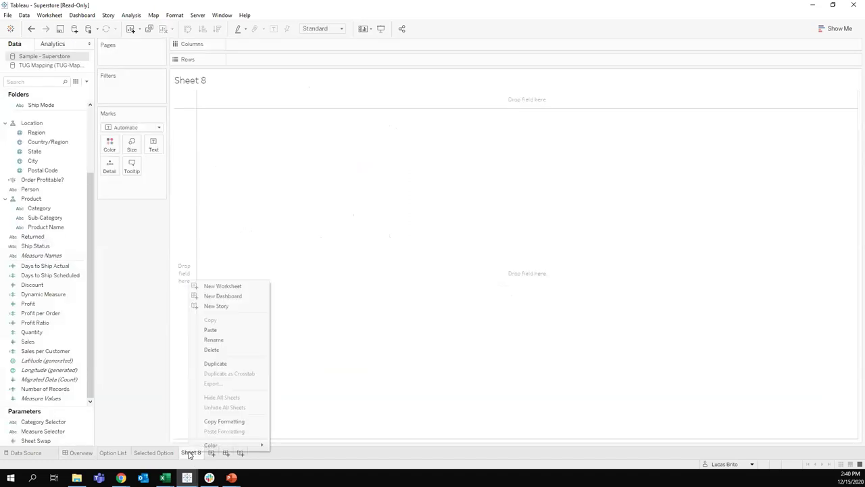
left_click(229, 340)
type("iCON")
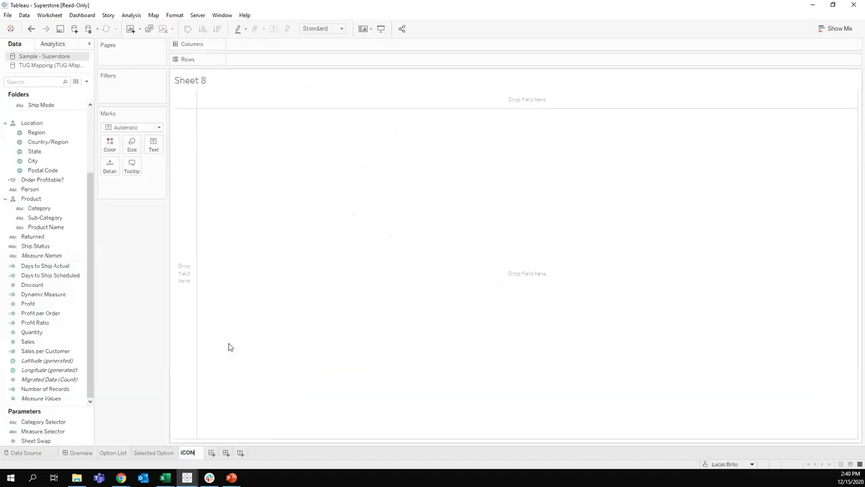
key("Return")
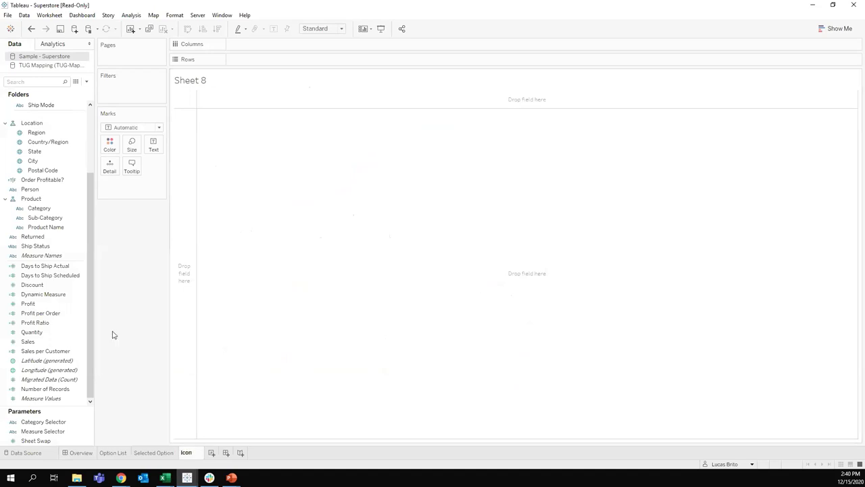
- Use the TUG Mapping data source and add an ad hoc calculation 'a' to the Icon sheet's rows
left_click(59, 67)
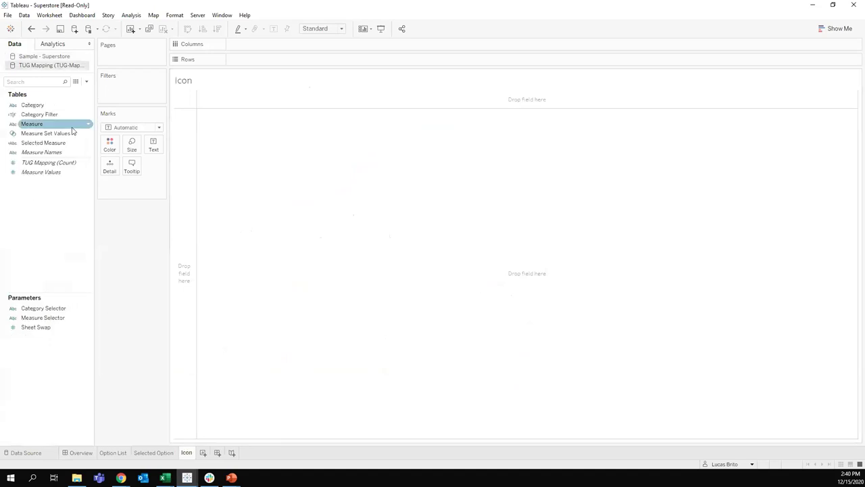
right_click(61, 192)
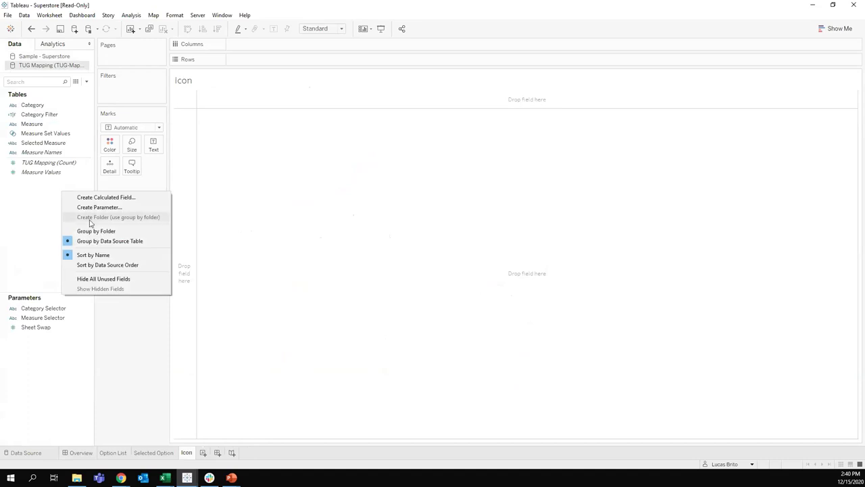
double_click(229, 65)
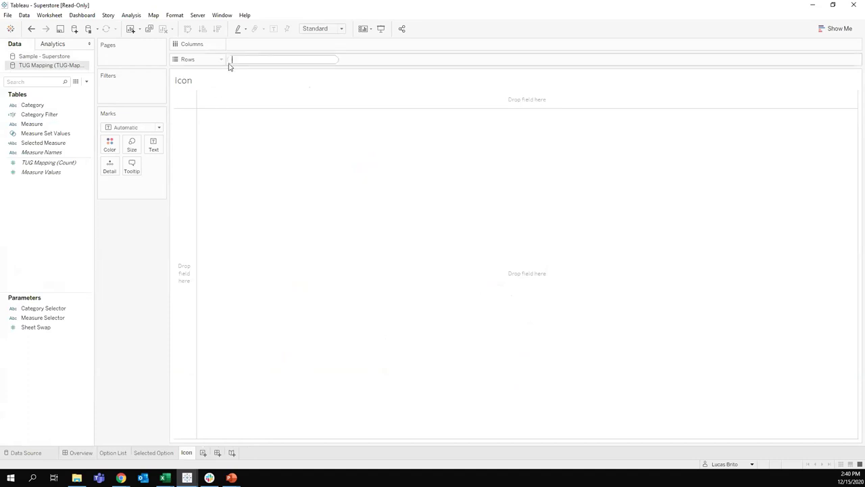
type("'A'")
key("Return")
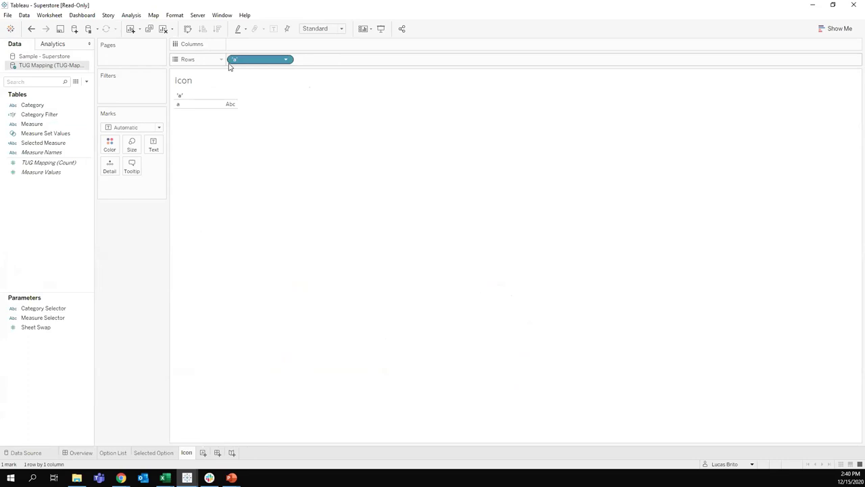
- Change the mark type to Shape and assign the dropdown arrow from the Team Icons palette
left_click(160, 128)
left_click(143, 196)
left_click(155, 169)
left_click(172, 230)
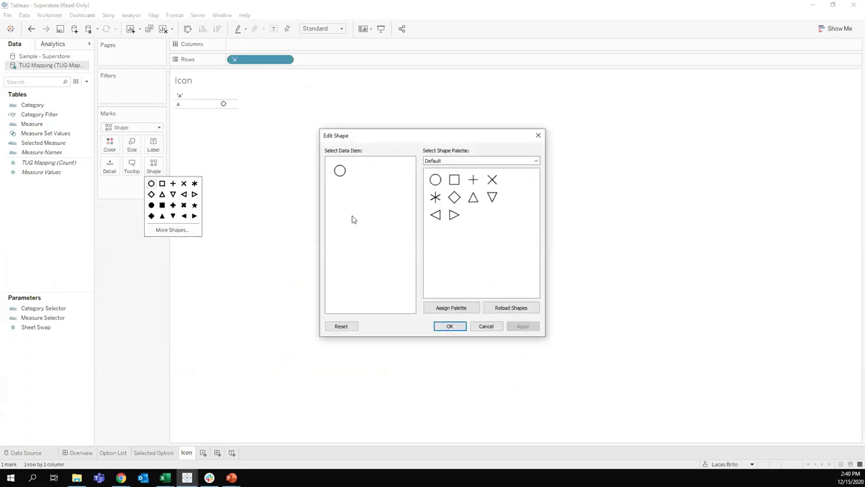
left_click(477, 161)
left_click(466, 269)
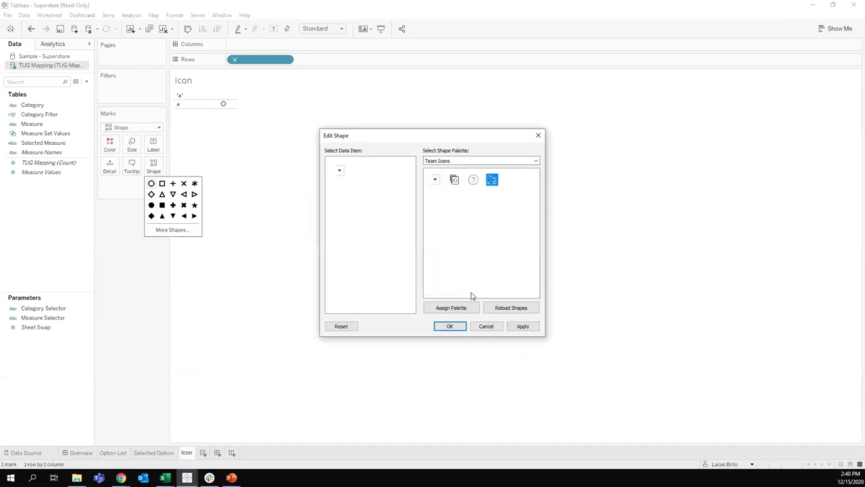
left_click(453, 326)
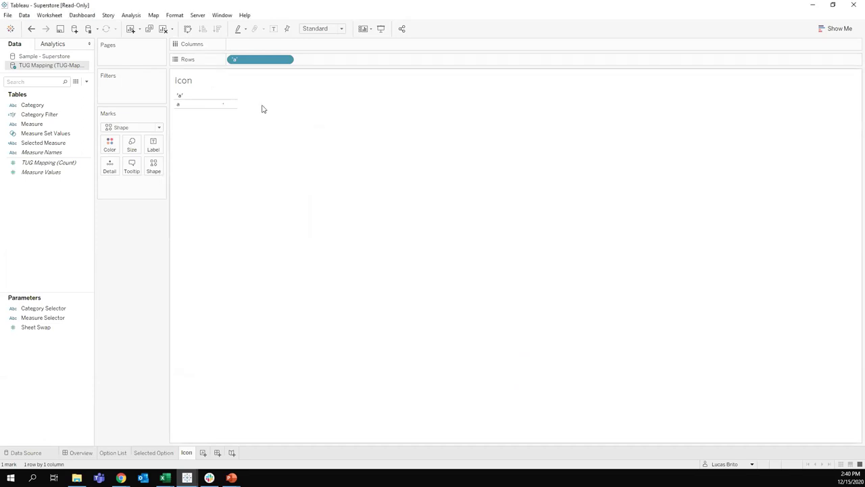
- Hide the 'a' row header and set the row divider's pane border to None
right_click(252, 62)
left_click(269, 126)
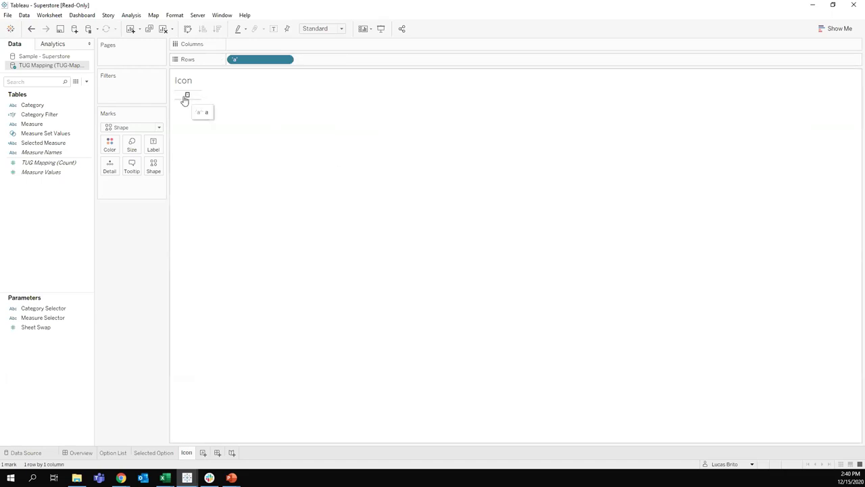
right_click(179, 98)
left_click(218, 134)
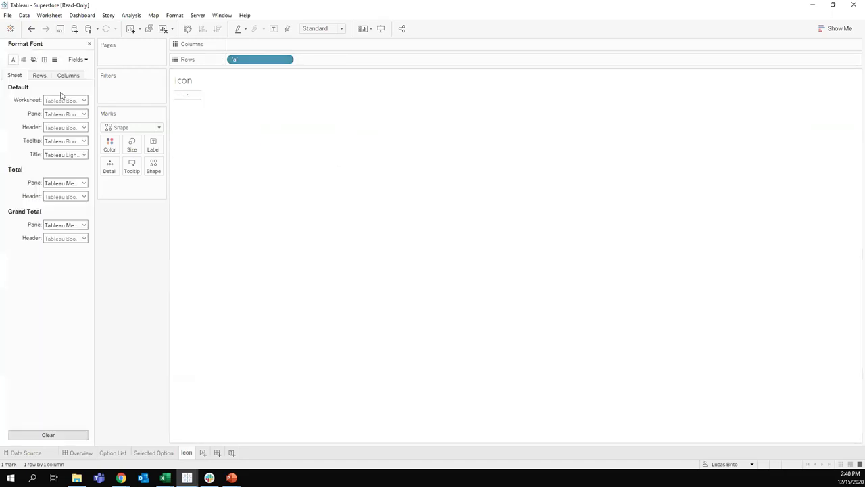
left_click(44, 59)
left_click(53, 238)
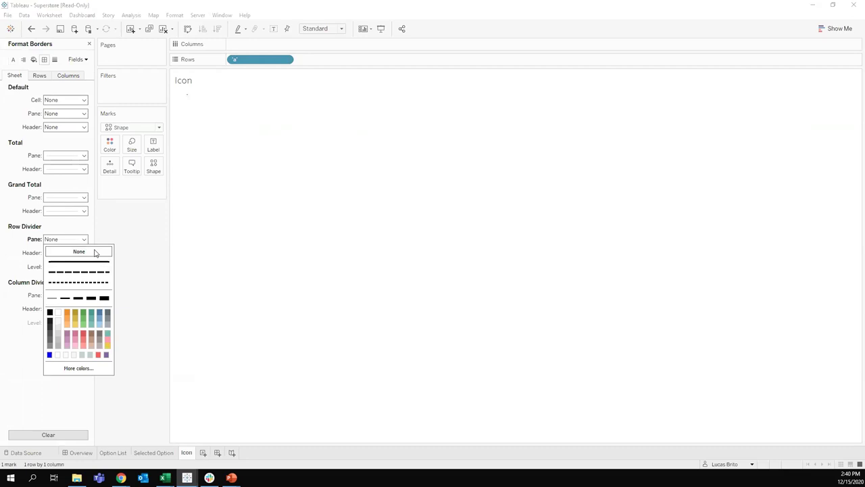
left_click(93, 252)
- Fit the Icon sheet to Entire View and enlarge the arrow shape until it fills the view's height
left_click(334, 34)
left_click(336, 60)
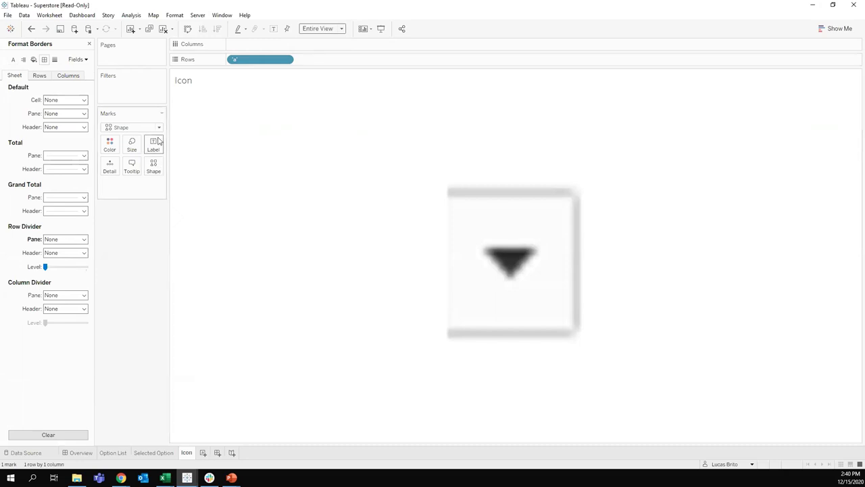
left_click(139, 151)
left_click_drag(143, 167, 173, 177)
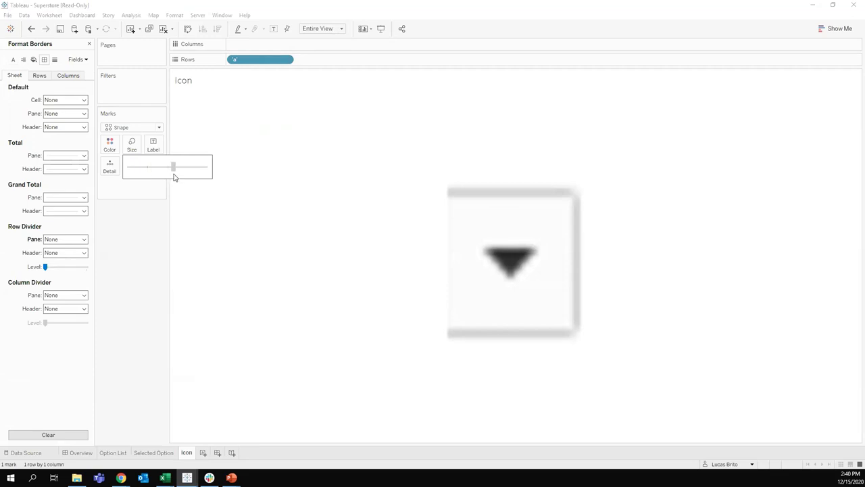
left_click(89, 43)
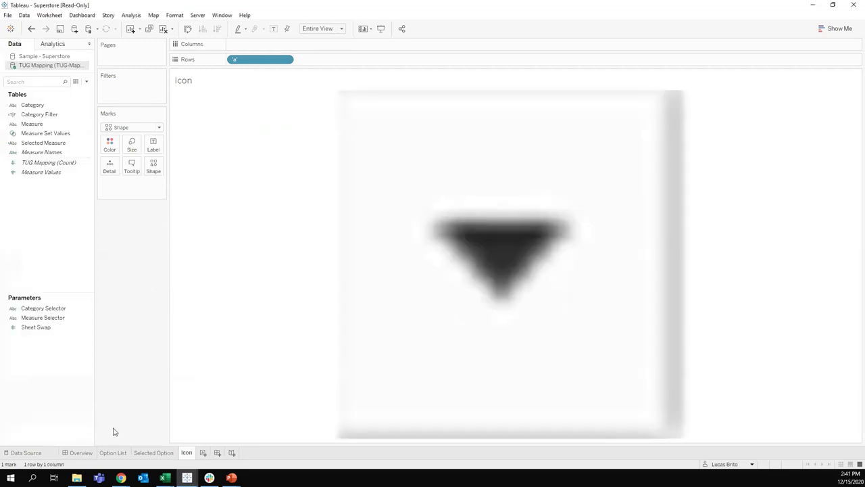
- Place the Icon sheet as a floating object on the Overview dashboard's map and hide its title
left_click(80, 452)
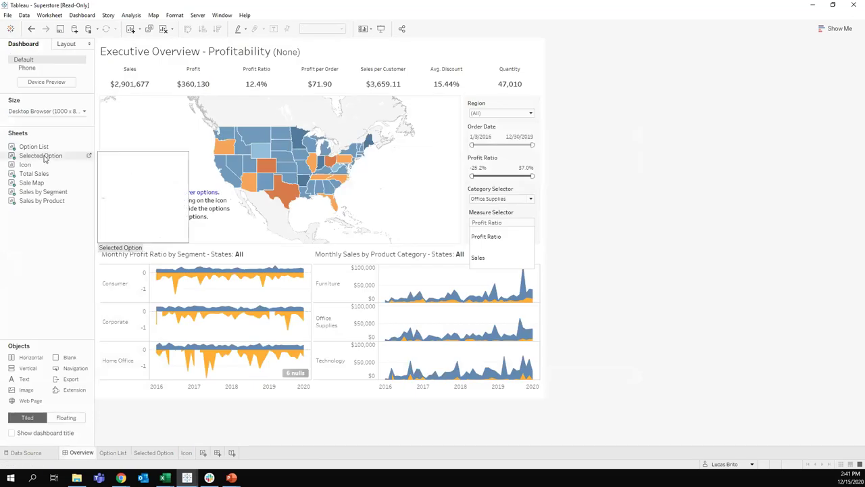
left_click_drag(27, 164, 301, 149)
right_click(308, 157)
left_click(324, 172)
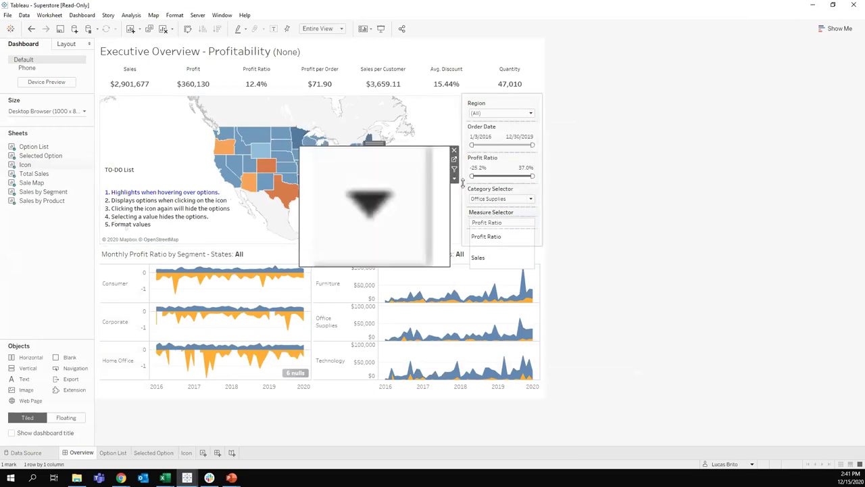
- Set the floating Icon sheet's width and height to 17 each
left_click(66, 44)
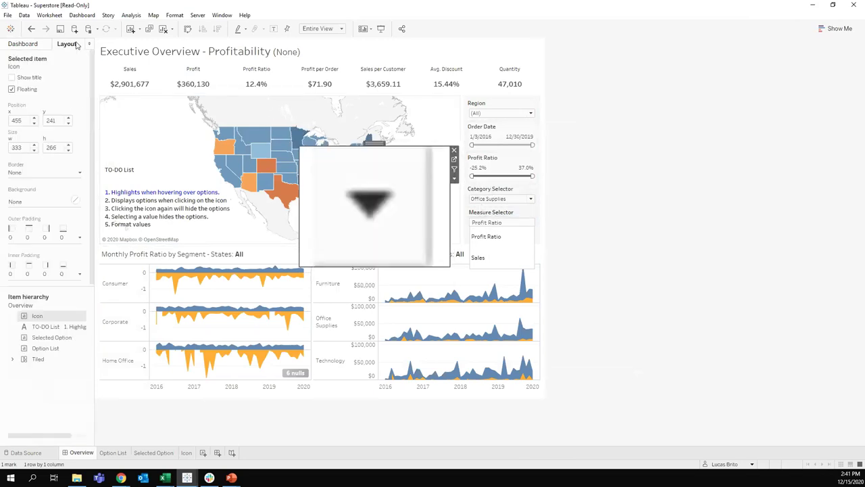
left_click(52, 123)
type("241")
key("Return")
type("17")
key("Tab")
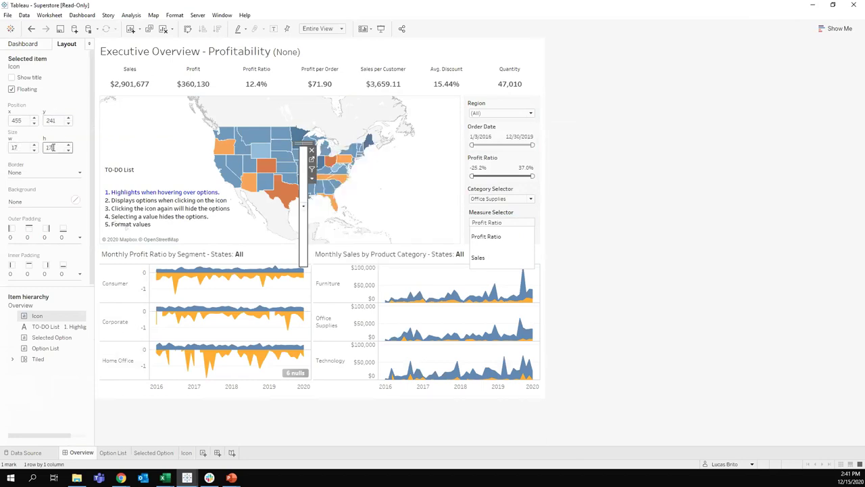
key("Return")
- Position the Icon sheet at x 960, y 400, over the end of the Measure Selector's selected-option box
double_click(17, 120)
type("456")
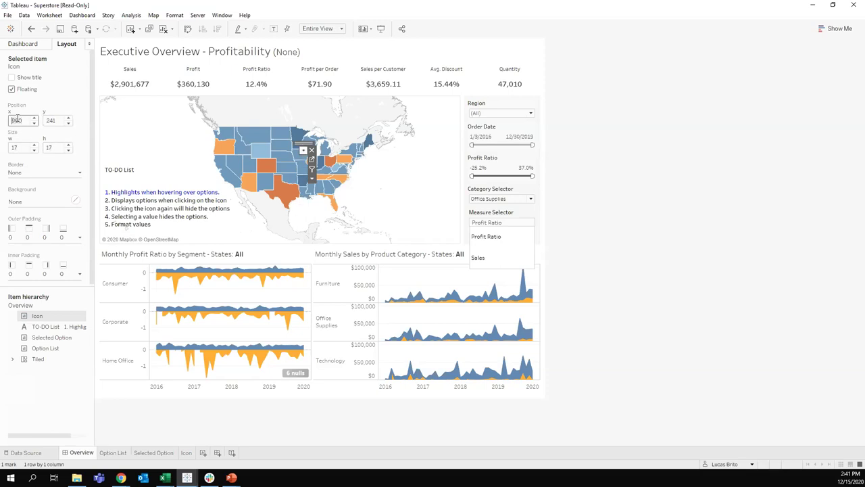
key("Return")
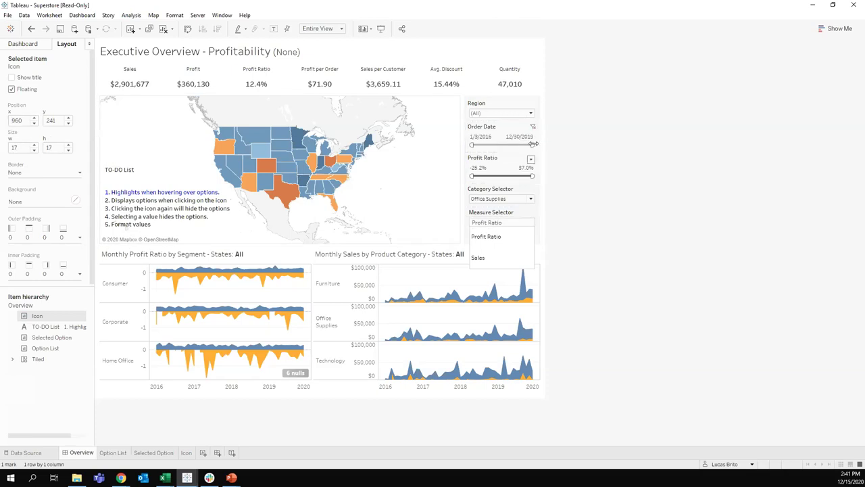
left_click_drag(531, 204, 530, 217)
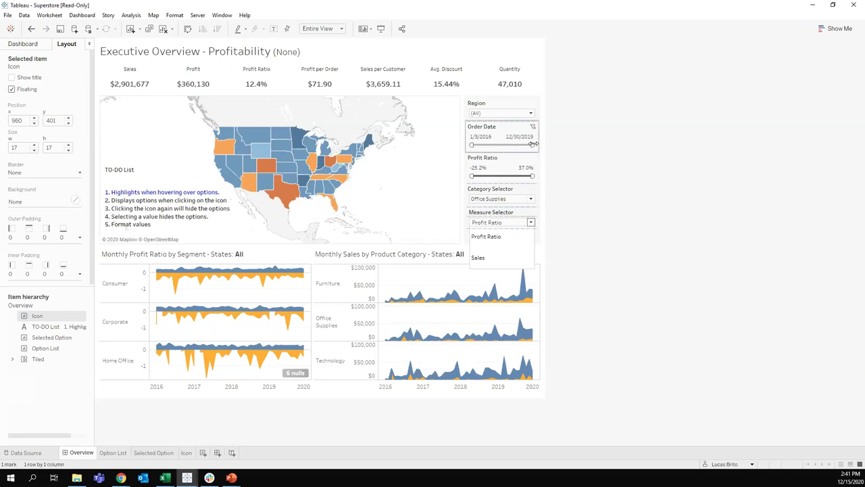
left_click_drag(530, 222, 529, 222)
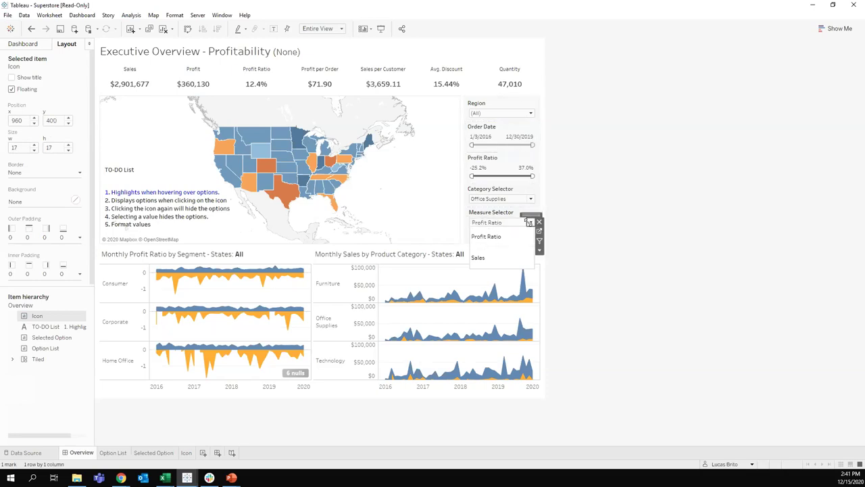
- Check the icon's placement on the Measure Selector box and preview the dashboard in presentation mode
left_click(574, 186)
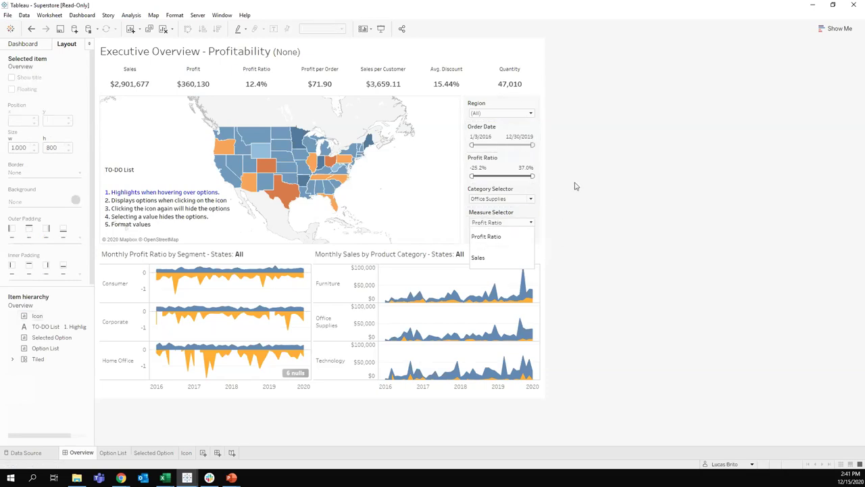
left_click(530, 222)
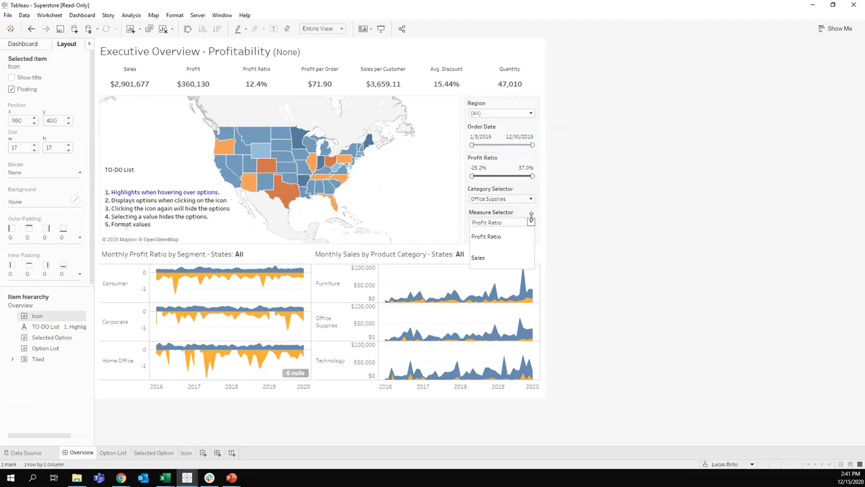
left_click(560, 214)
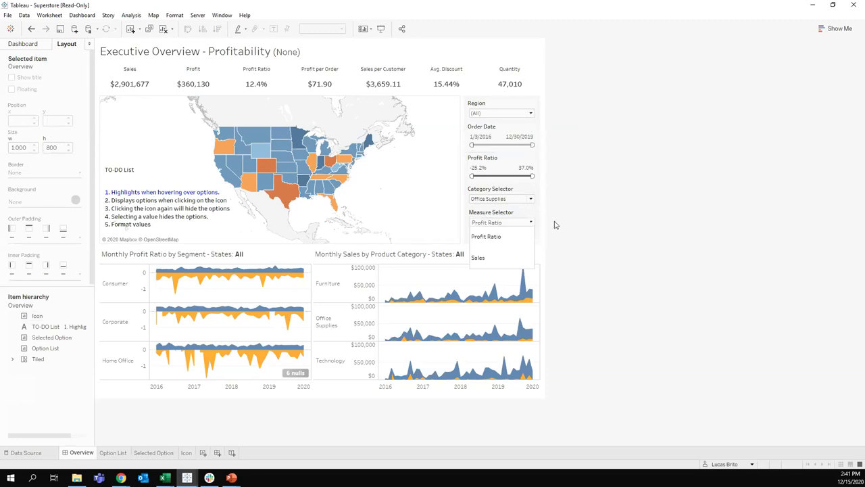
left_click(381, 28)
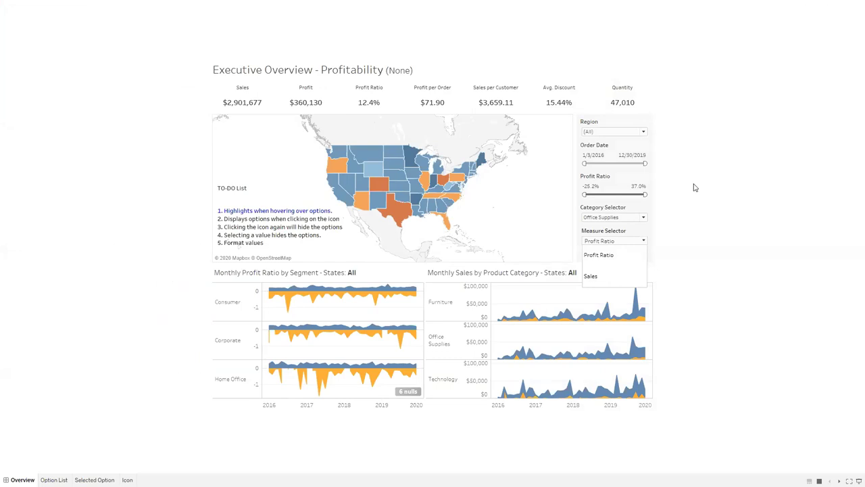
key("Escape")
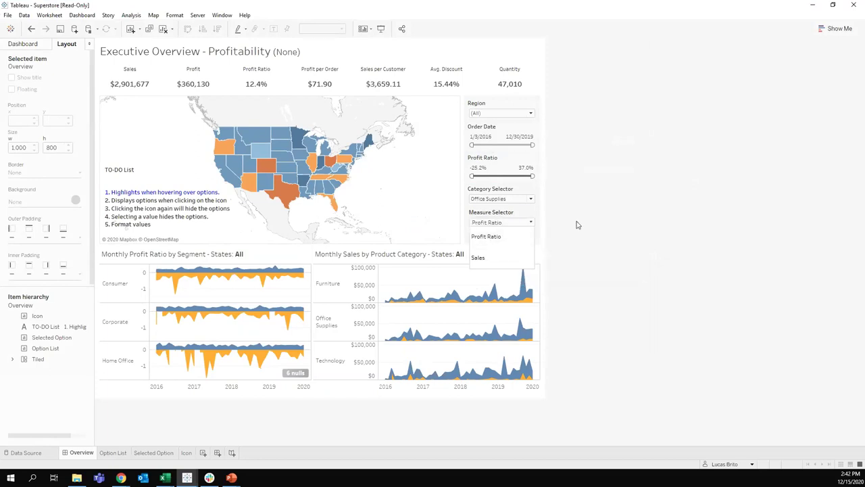
- Show the 'a' row header on the Icon sheet and hide it again
left_click(189, 454)
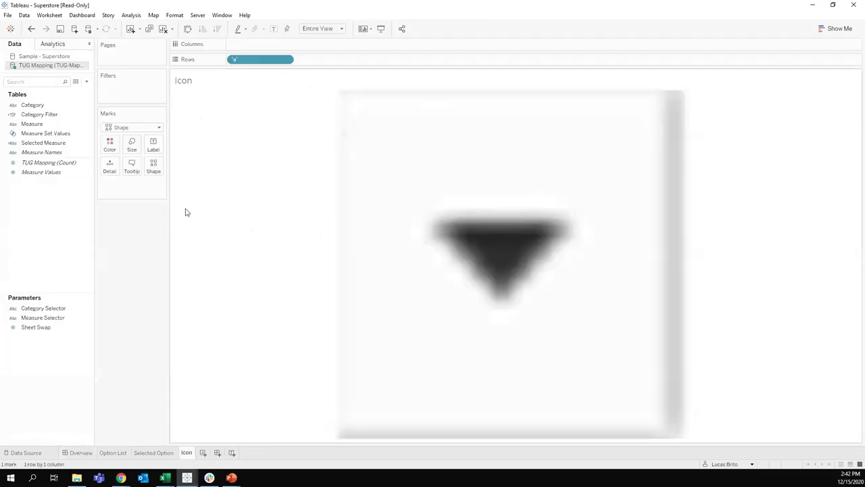
right_click(239, 63)
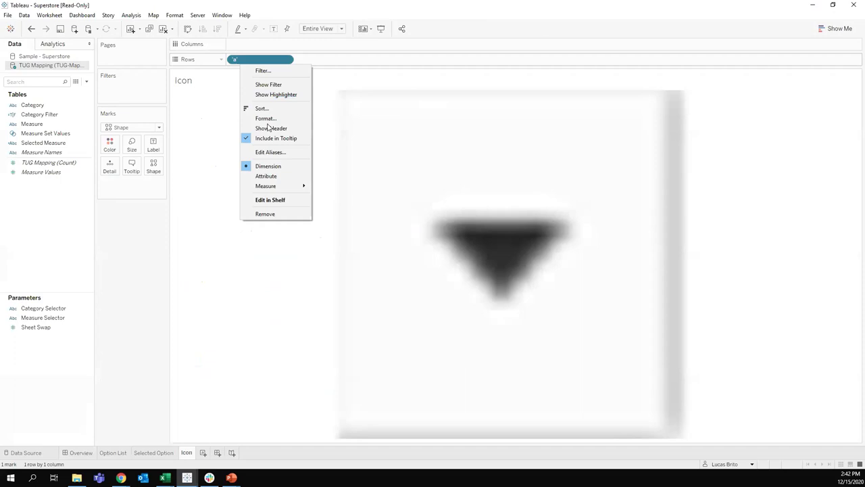
left_click(269, 127)
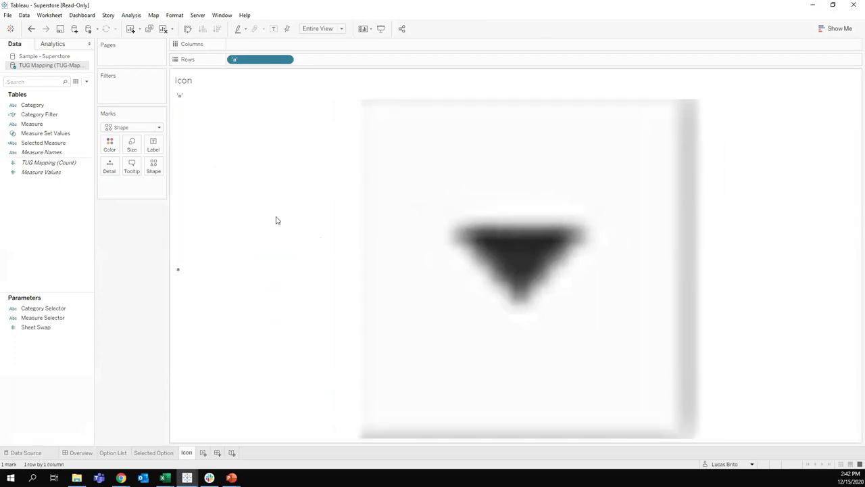
right_click(249, 63)
left_click(273, 124)
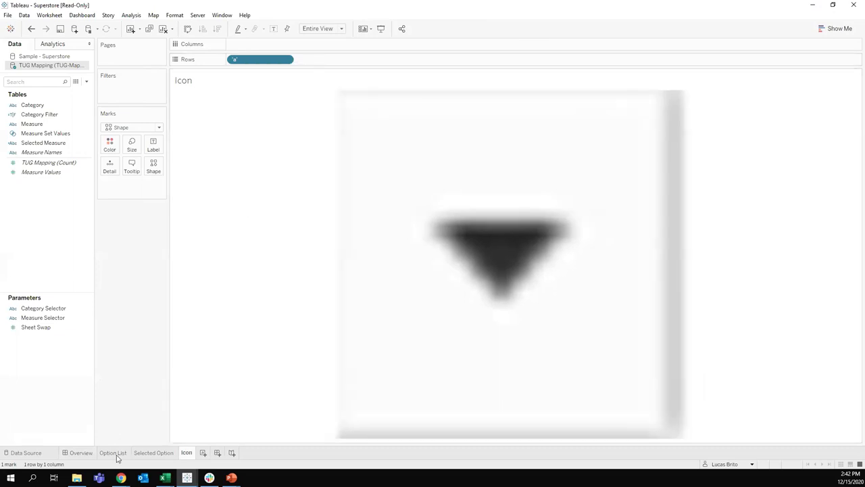
- Add an ad hoc calculation 'a' to the Option List sheet's rows and save it as a field in the TUG Mapping data source
left_click(113, 452)
double_click(397, 58)
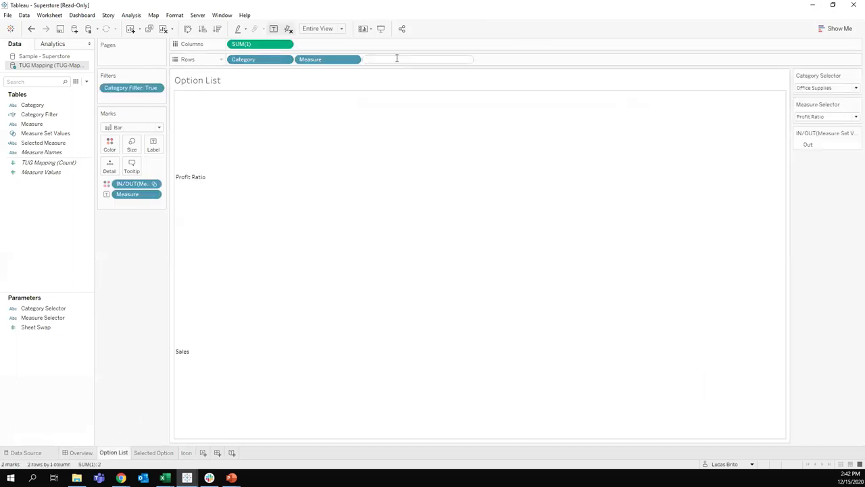
type("'a'")
key("Return")
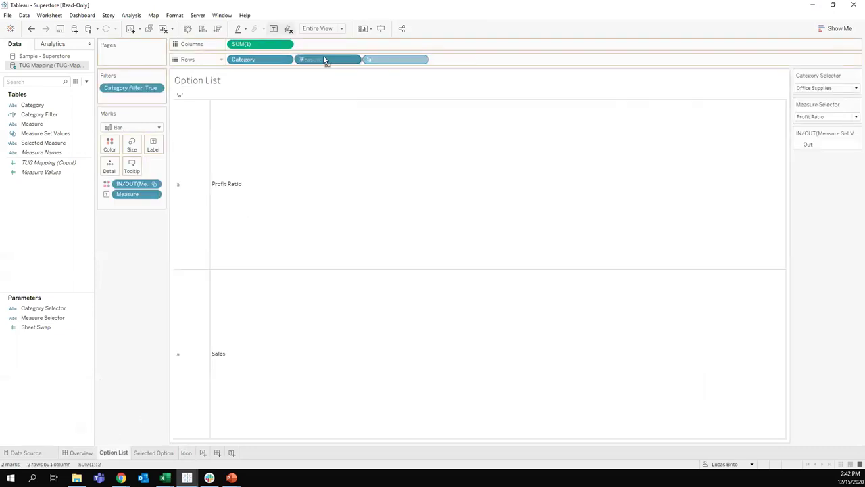
left_click_drag(396, 61, 58, 216)
- Move 'a' ahead of Category in the Option List rows and hide its header
left_click_drag(396, 60, 230, 60)
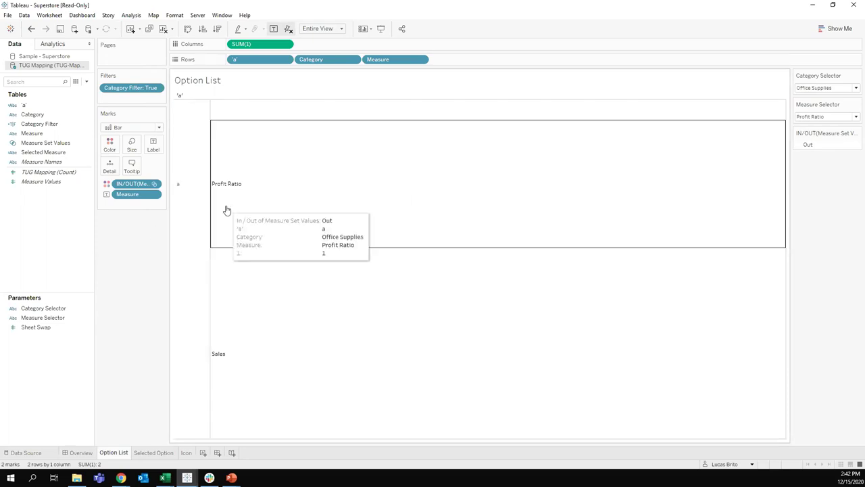
right_click(250, 60)
left_click(278, 125)
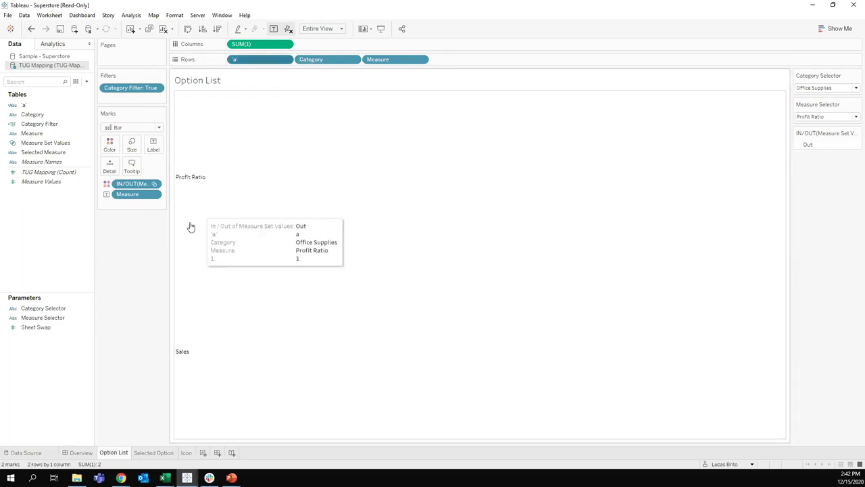
- Replace the ad hoc calculation in the Icon sheet's rows with the saved 'a' field and hide its header
left_click(183, 452)
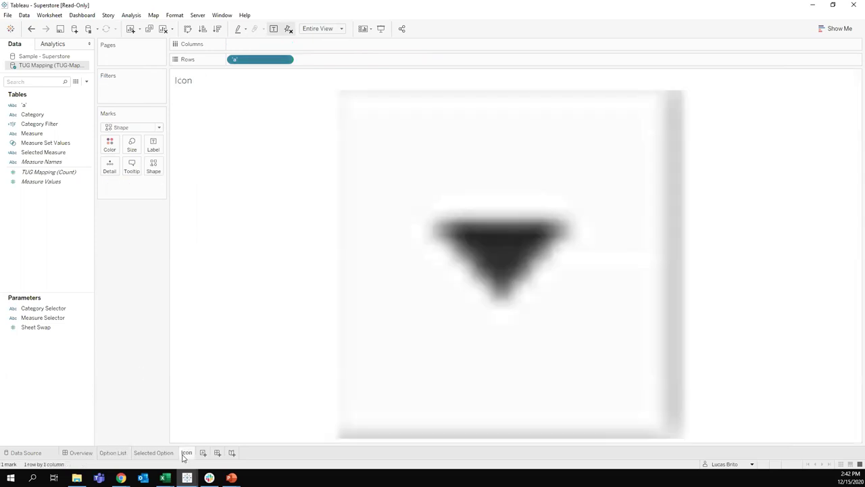
left_click_drag(27, 105, 253, 62)
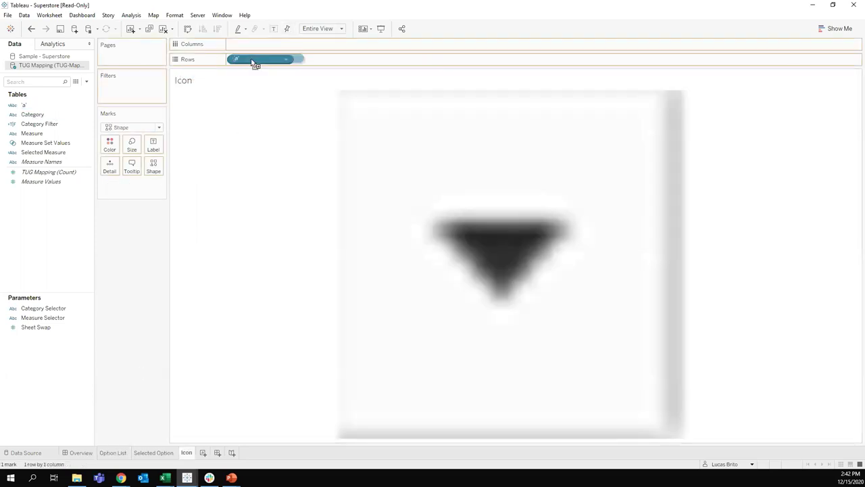
right_click(255, 60)
left_click(284, 126)
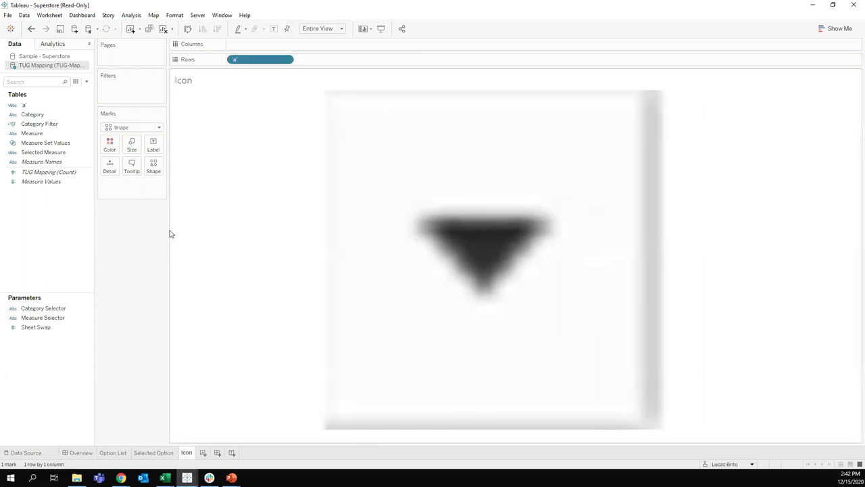
- Add a filter action to the Overview dashboard with only the Icon sheet as its source
left_click(81, 452)
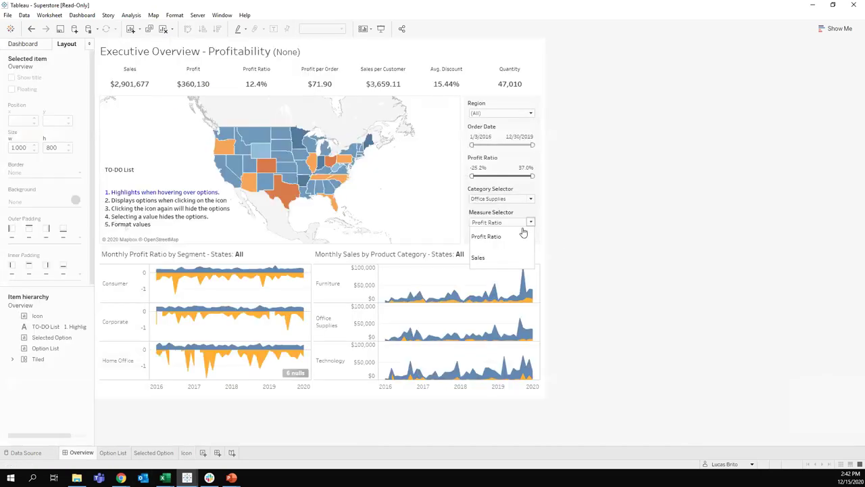
left_click(82, 15)
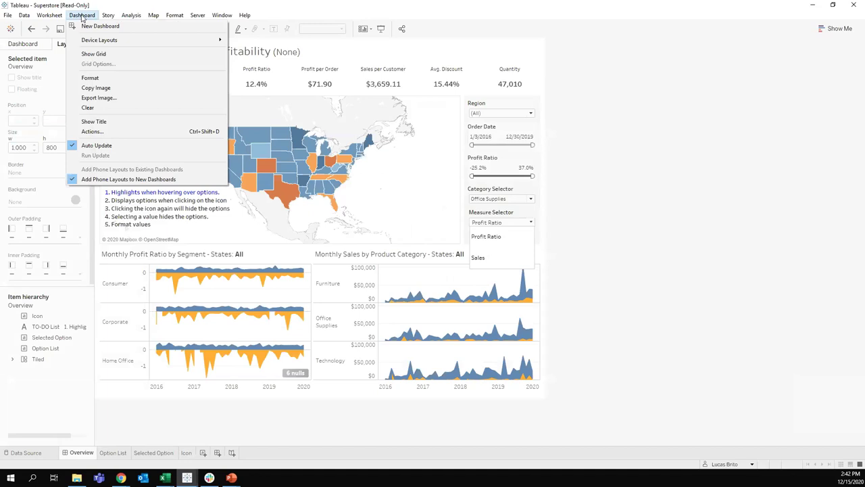
left_click(99, 132)
left_click(261, 302)
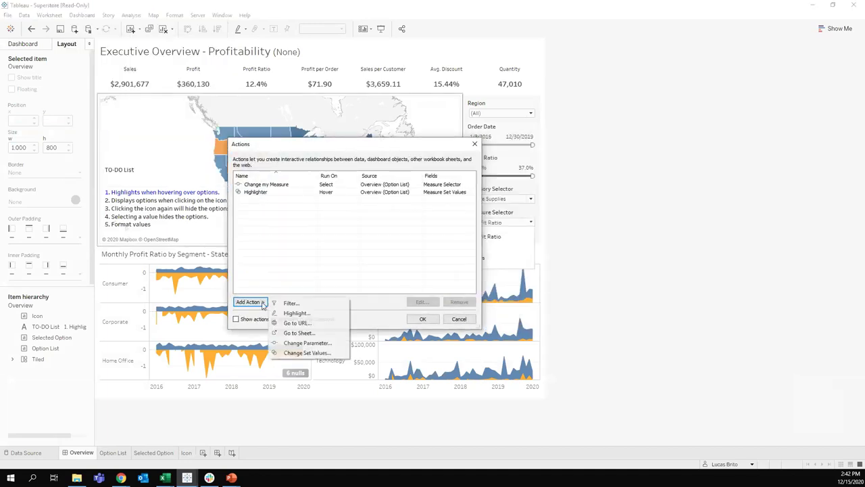
left_click(296, 304)
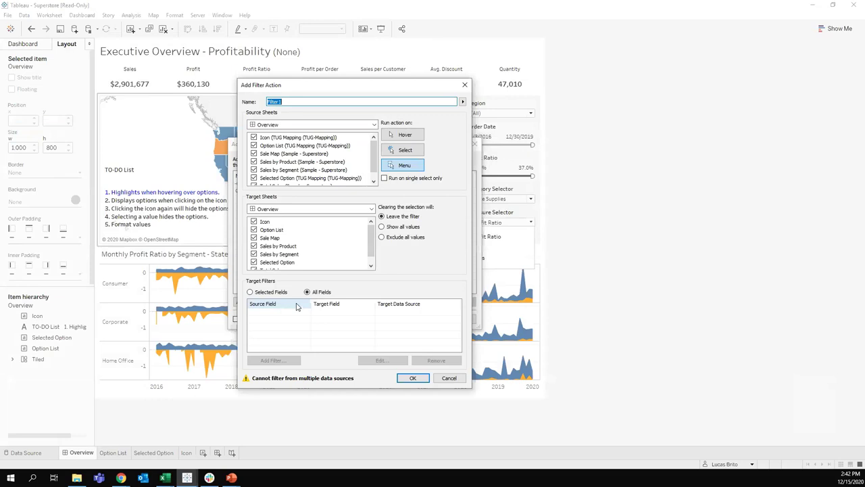
left_click_drag(257, 137, 256, 184)
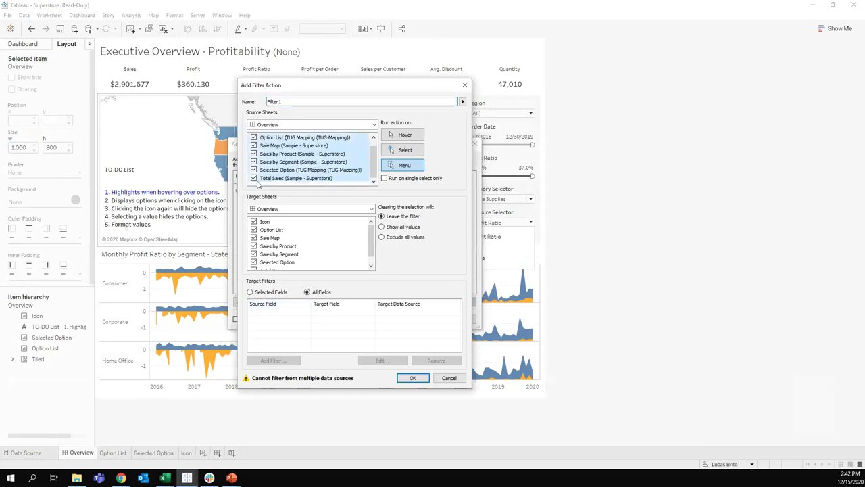
left_click(254, 178)
scroll(273, 156, "up", 1)
left_click(273, 141)
left_click(254, 138)
- Target only Option List in the filter action, run it on select, and show all values when the selection is cleared
left_click_drag(264, 223, 258, 268)
left_click(254, 263)
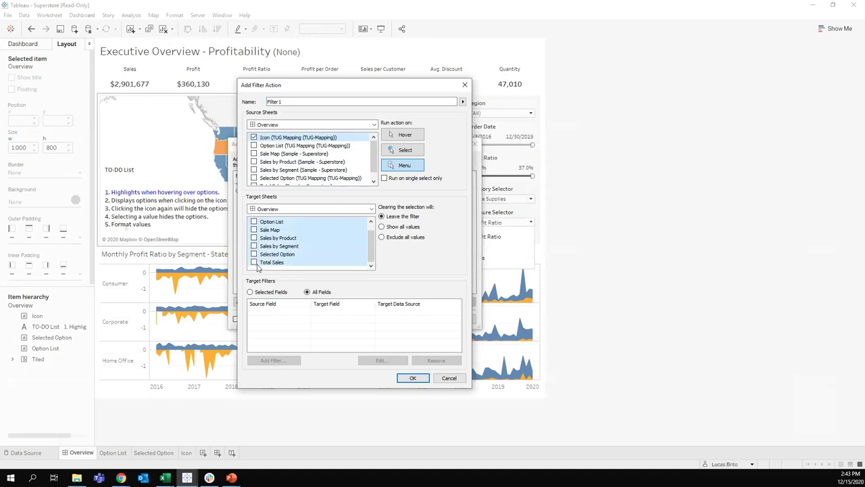
left_click(270, 254)
scroll(268, 249, "up", 1)
left_click(404, 150)
left_click(382, 227)
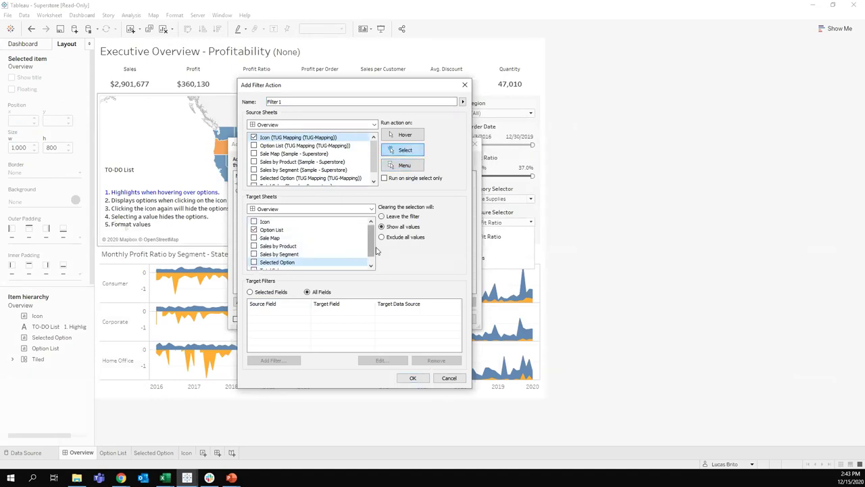
- Restrict the filter action to selected fields, mapping source field 'a' to target field 'a' in the TUG Mapping data source
left_click(250, 292)
left_click(273, 360)
left_click(359, 222)
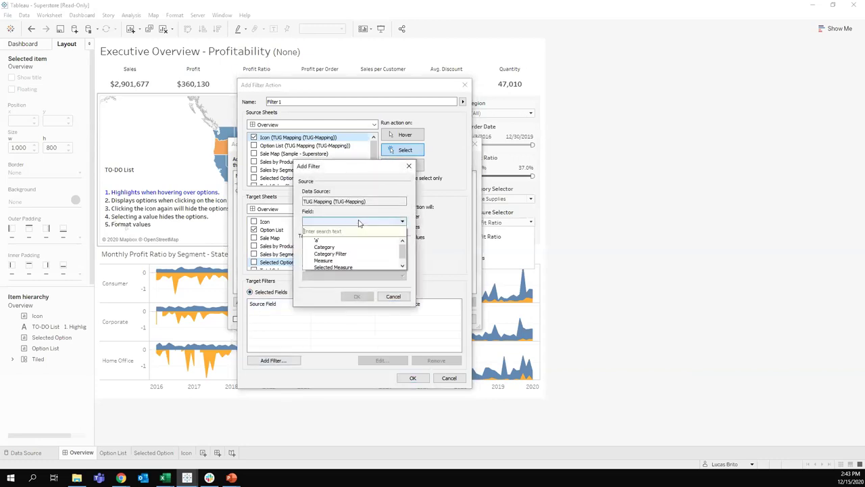
left_click(318, 240)
left_click(342, 255)
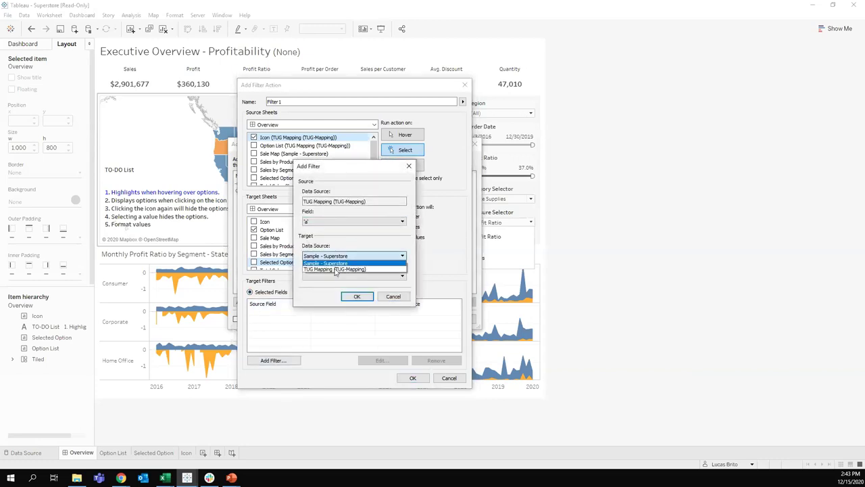
left_click(332, 269)
left_click(352, 276)
left_click(325, 286)
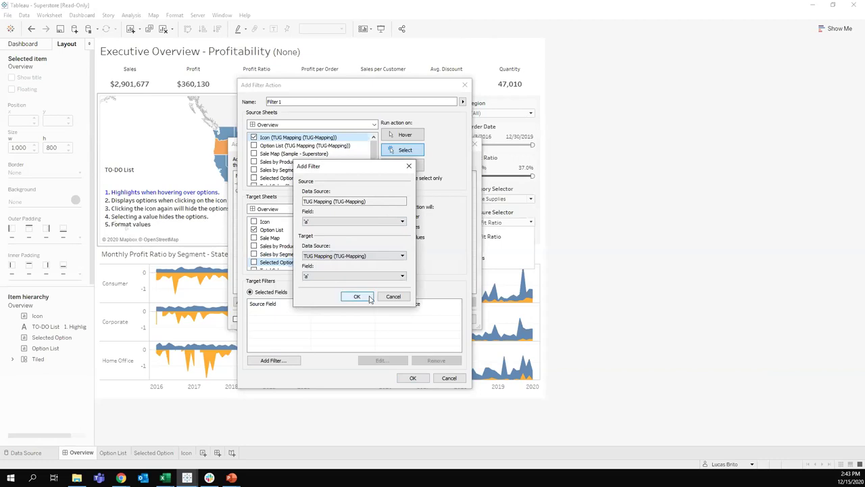
left_click(357, 296)
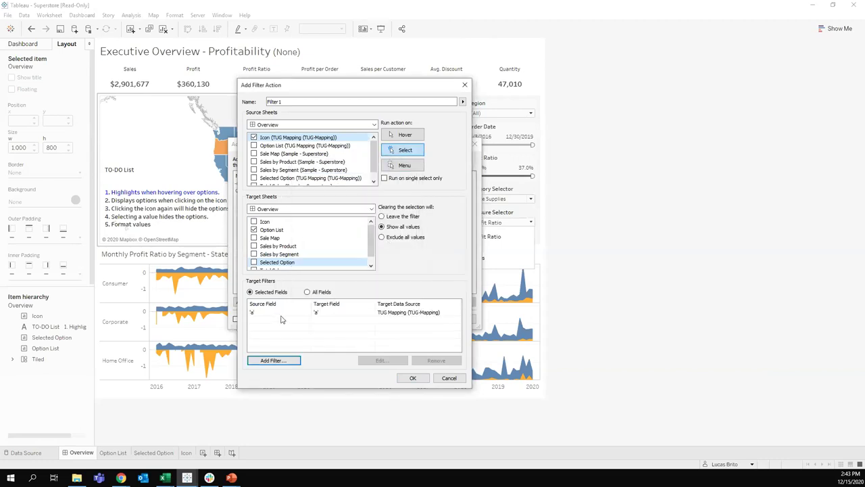
- Set the filter action to exclude all values when the selection is cleared, and save the dashboard actions
left_click(382, 237)
left_click(412, 378)
left_click(421, 315)
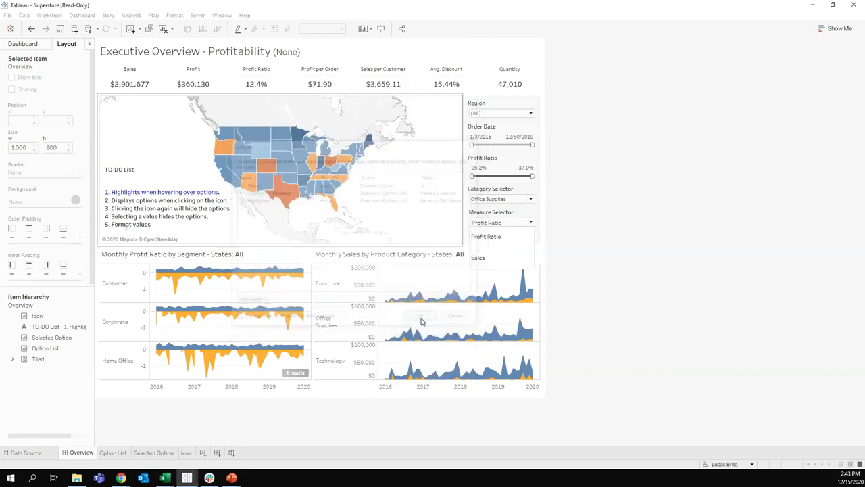
- Test the arrow icon by toggling the option list under Measure Selector off and on
left_click(530, 224)
left_click(530, 223)
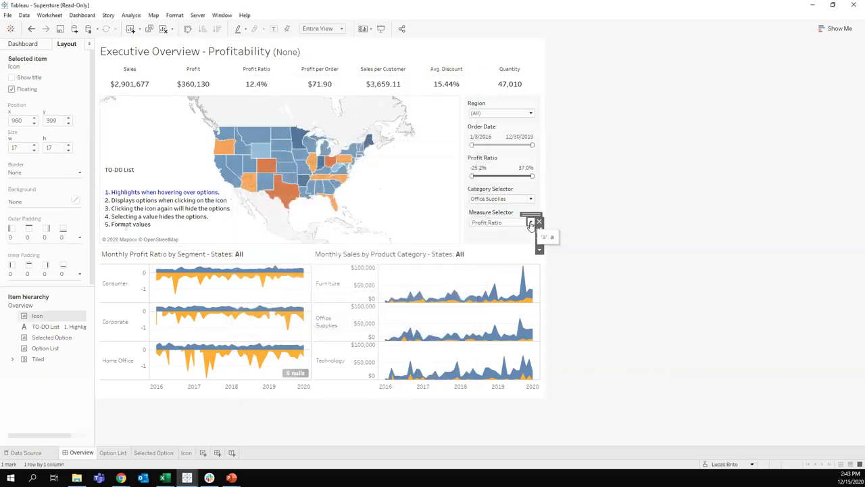
left_click(531, 224)
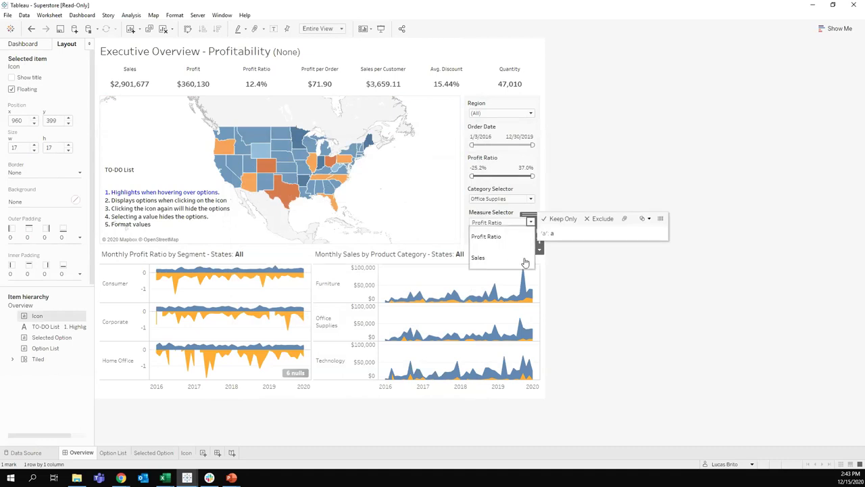
- Color items 2 and 3 of the TO-DO List text blue
double_click(228, 212)
left_click_drag(461, 235, 308, 229)
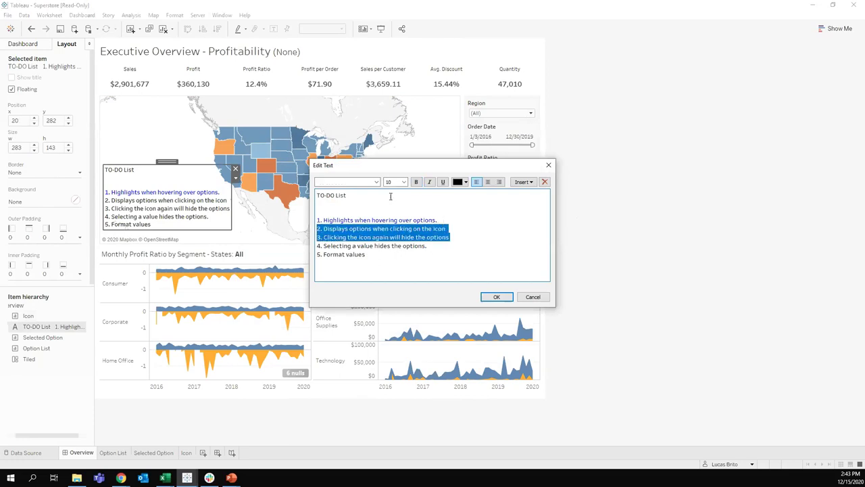
left_click(461, 182)
left_click(457, 238)
left_click(454, 238)
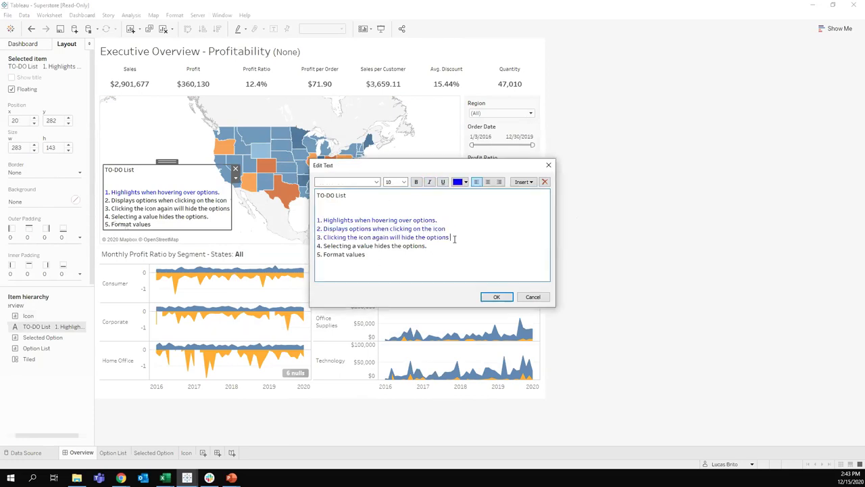
left_click(496, 297)
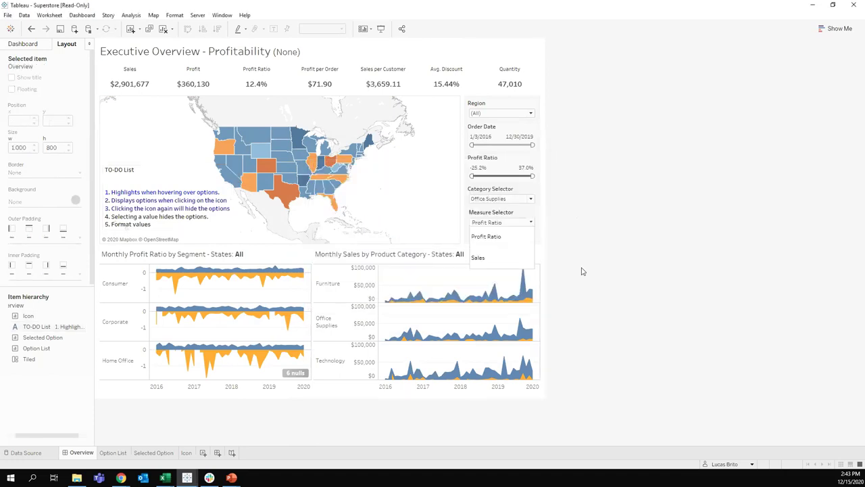
- Test picking Profit Ratio and Sales in the option list, and compare with how the Region dropdown opens and closes
left_click(506, 238)
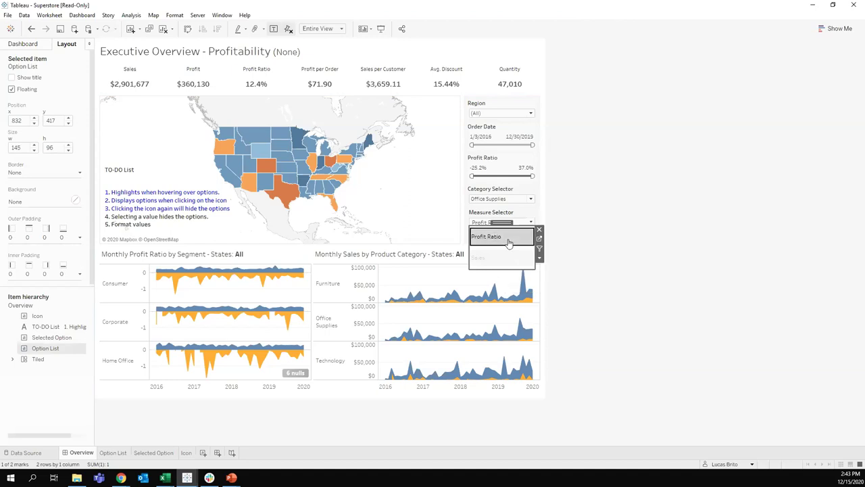
left_click(504, 258)
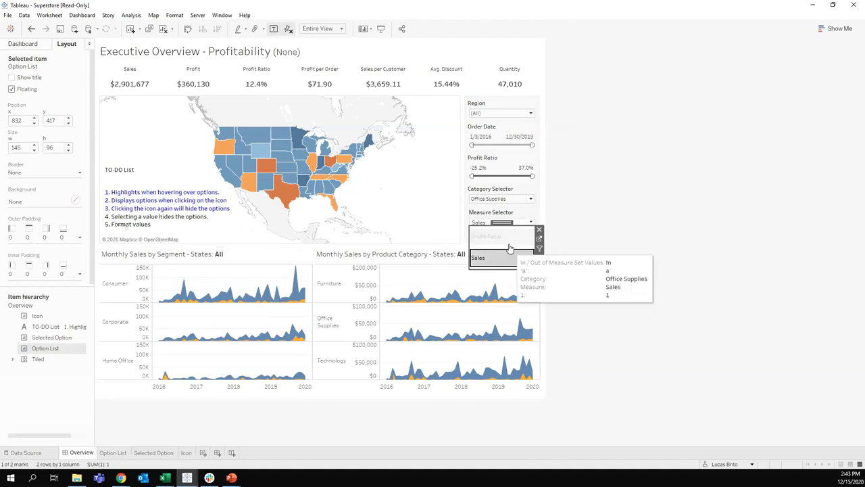
left_click(531, 112)
left_click(531, 113)
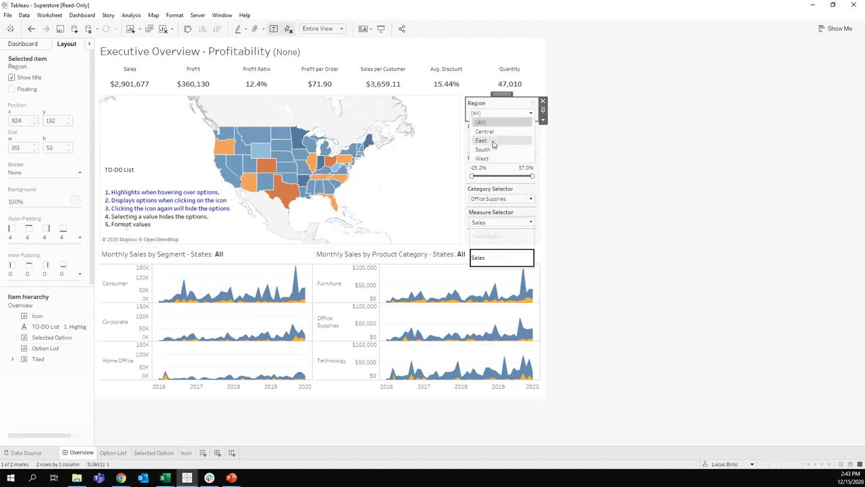
left_click(573, 211)
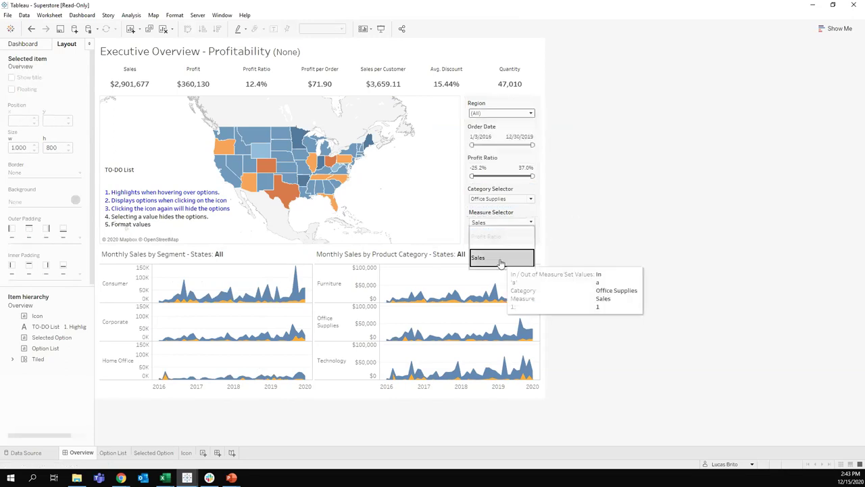
left_click(500, 262)
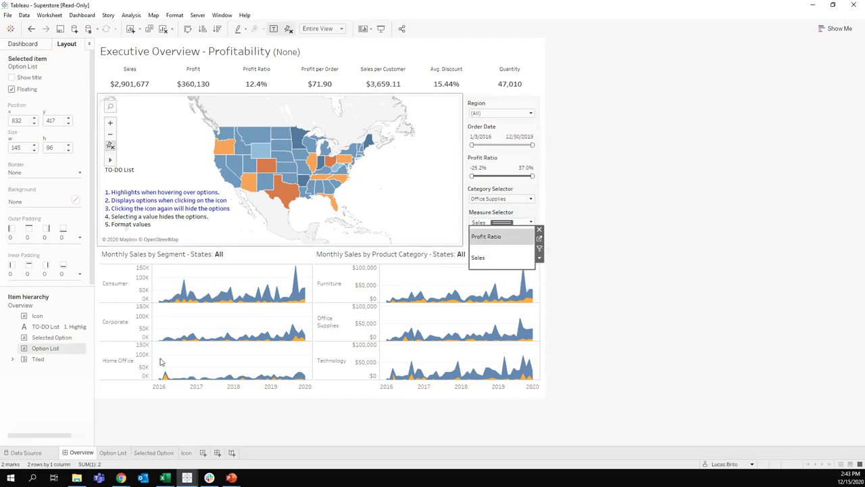
- Review the Sheet Swap parameter's data type and allowable values from the Option List sheet
left_click(114, 452)
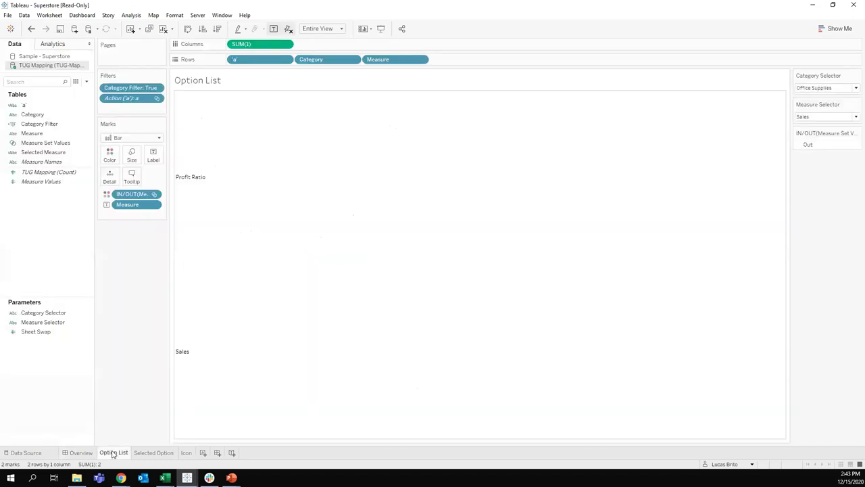
right_click(48, 334)
left_click(82, 217)
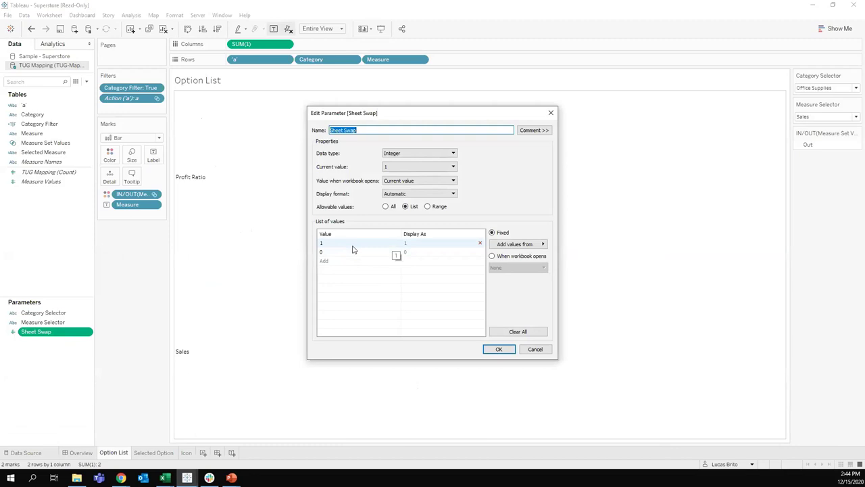
left_click(551, 113)
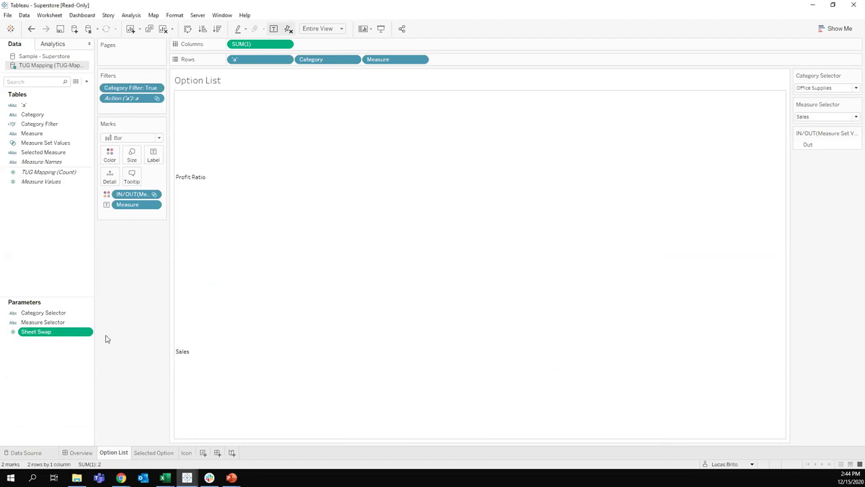
- Show the Sheet Swap parameter control on the Option List sheet and switch it to 0 and back to 1
right_click(64, 331)
left_click(102, 189)
left_click(855, 172)
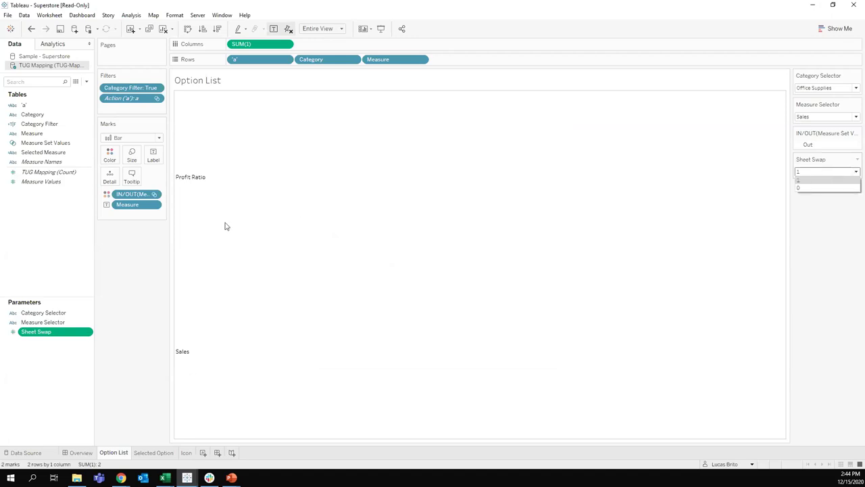
left_click(801, 187)
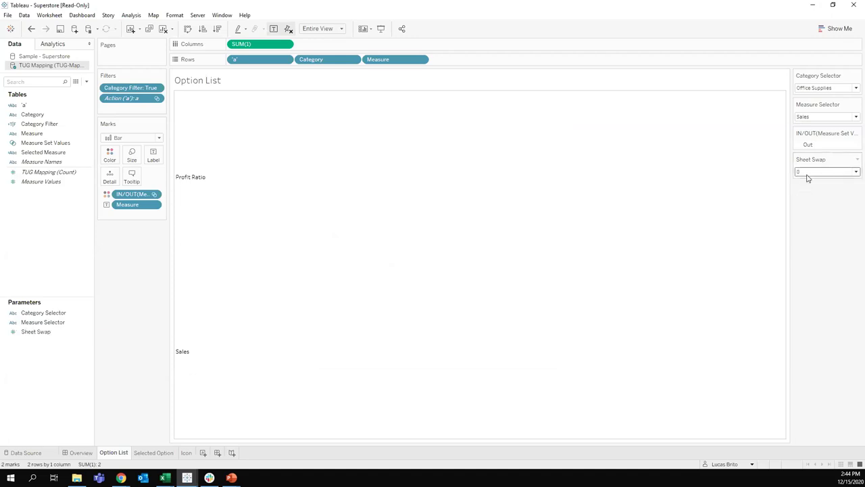
left_click(827, 172)
left_click(805, 187)
- Create a calculated field named Show / Hide Filter with the formula [Sheet Swap]
right_click(71, 211)
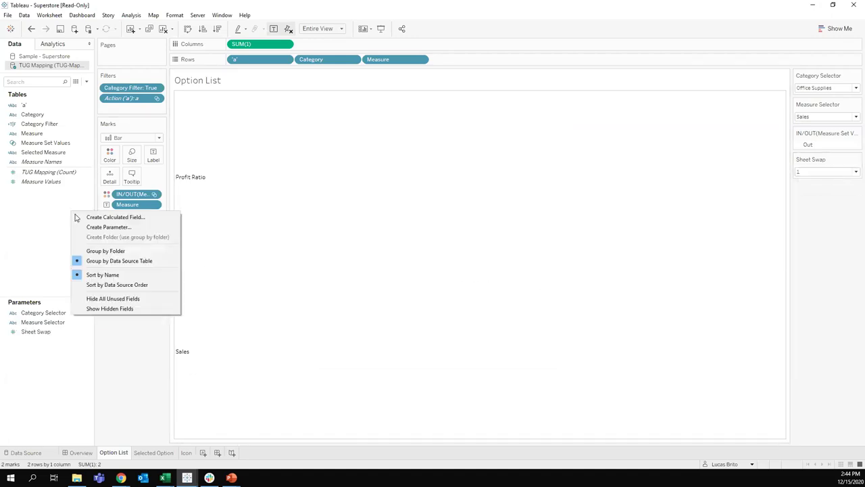
left_click(81, 217)
left_click(272, 234)
type("[she")
key("Return")
left_click(276, 206)
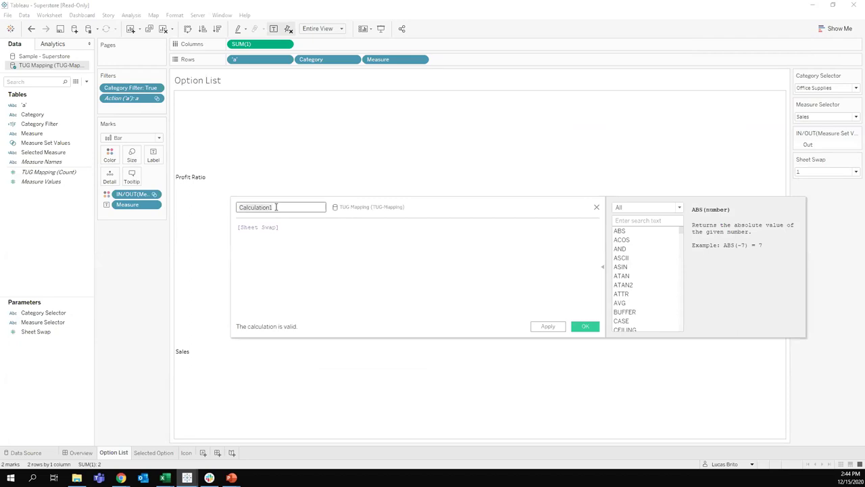
type("Show / Hide Filter")
left_click(576, 326)
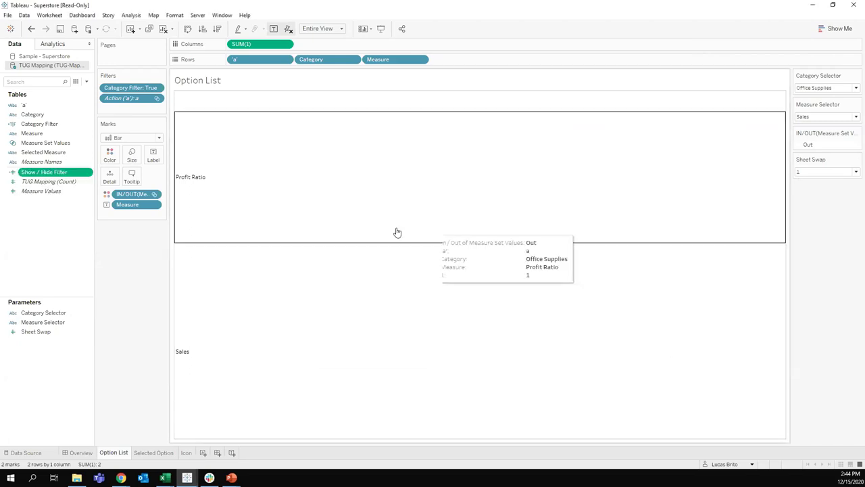
- Filter the Option List sheet by Show / Hide Filter using a custom value list containing 1
left_click_drag(52, 163, 133, 110)
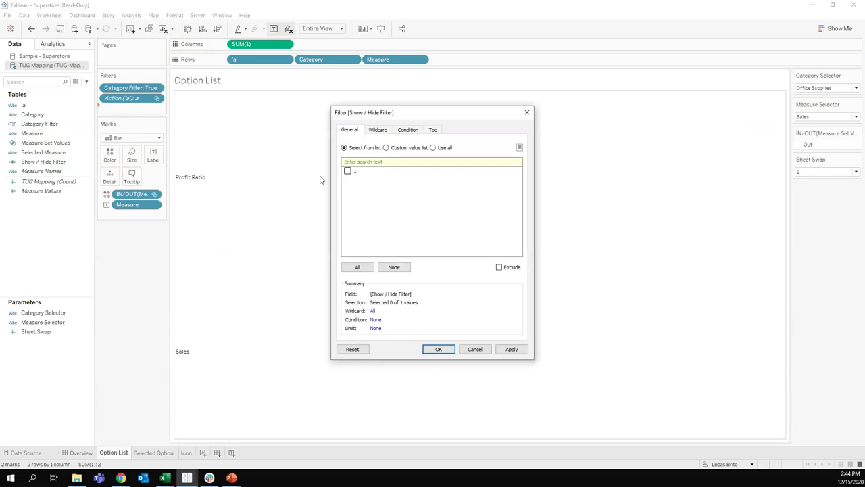
left_click(389, 147)
type("Tr")
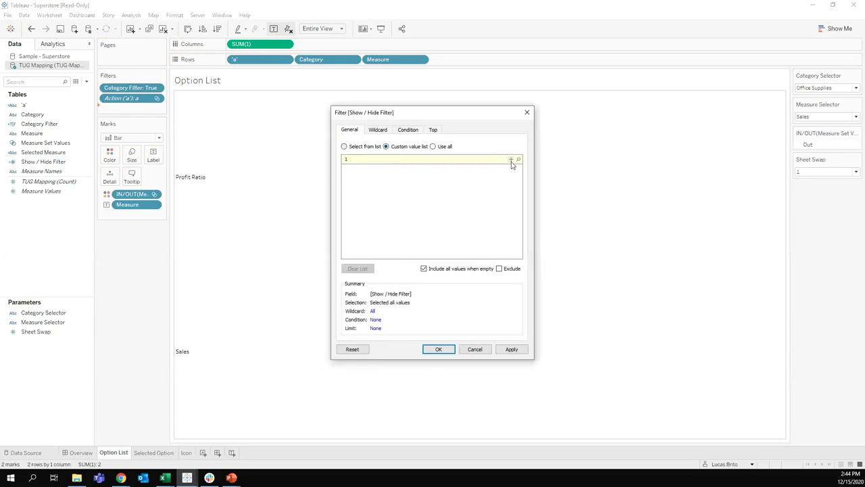
left_click(512, 160)
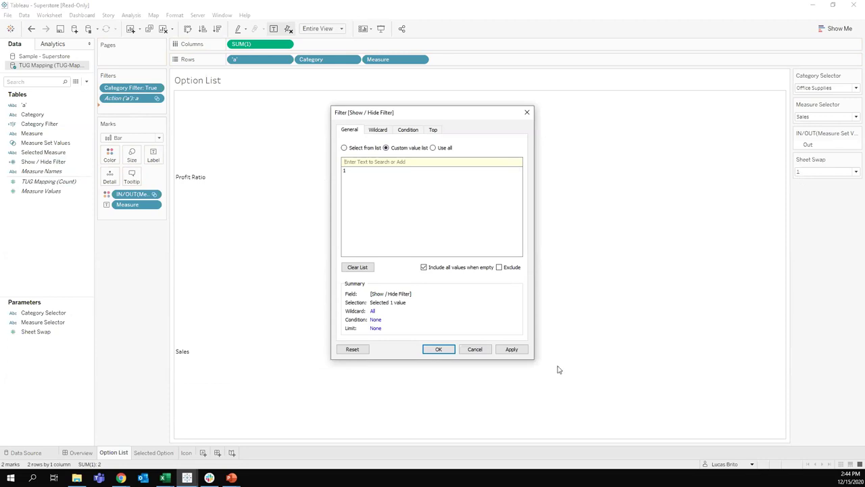
left_click(512, 348)
left_click(439, 348)
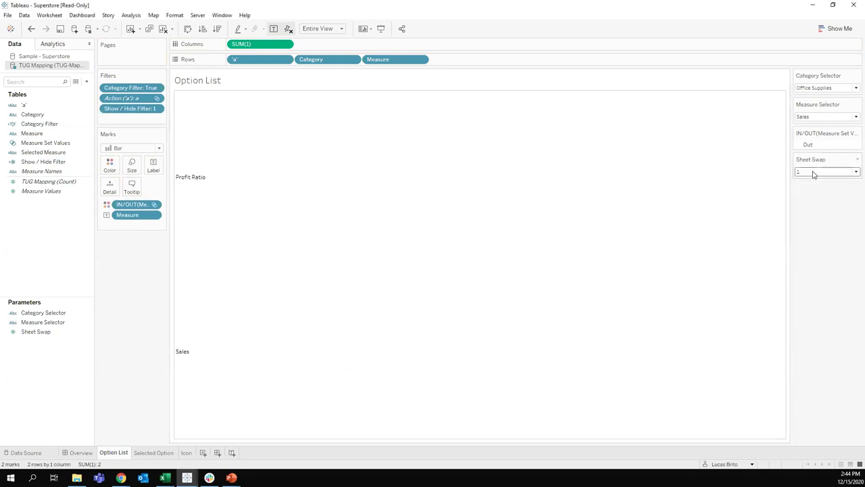
- Test the new filter by switching Sheet Swap to 0 and back to 1
left_click(826, 172)
left_click(823, 187)
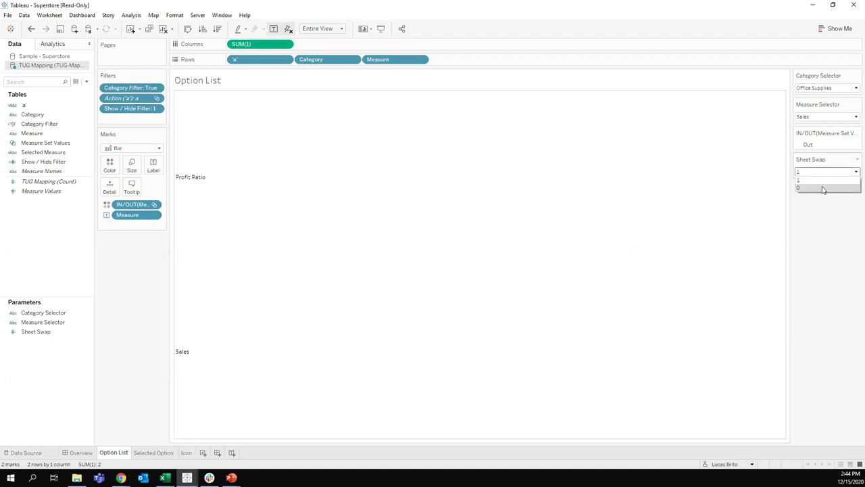
left_click(824, 172)
left_click(821, 180)
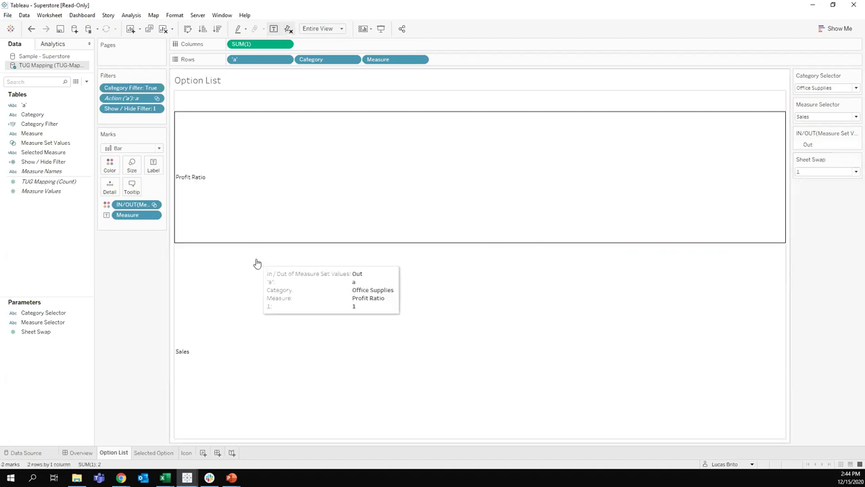
- Add the Sheet Swap parameter control to the Overview dashboard and float it over the map at about x 620, y 301
left_click(79, 452)
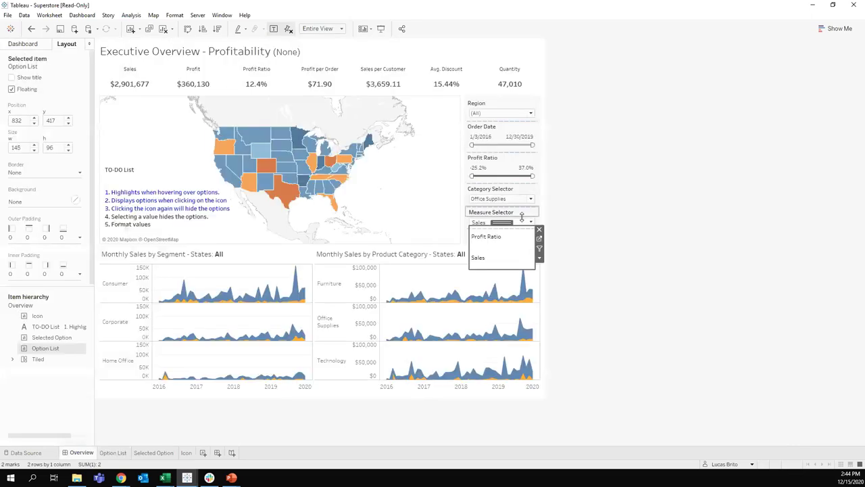
left_click(445, 198)
left_click(466, 135)
mouse_move(514, 220)
left_click(581, 241)
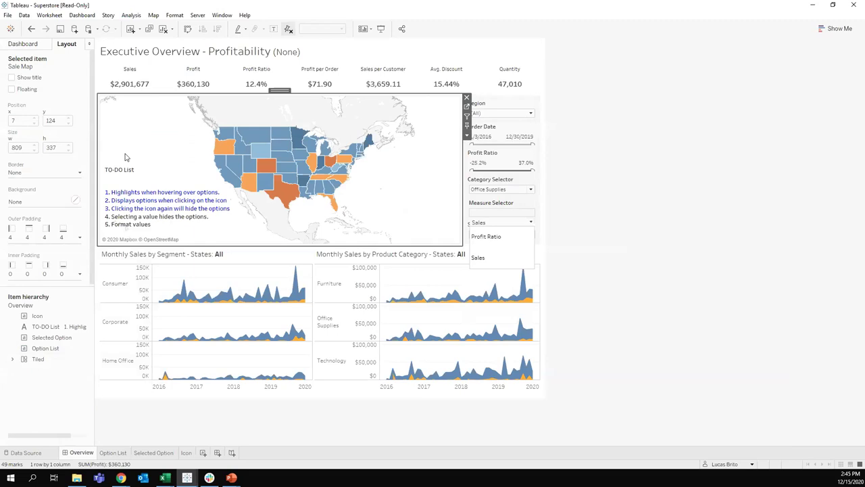
left_click(467, 229)
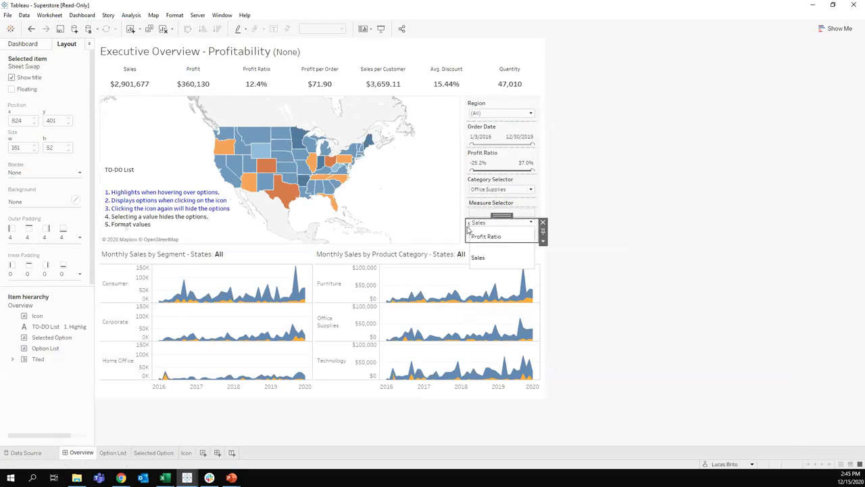
left_click_drag(406, 183, 407, 184)
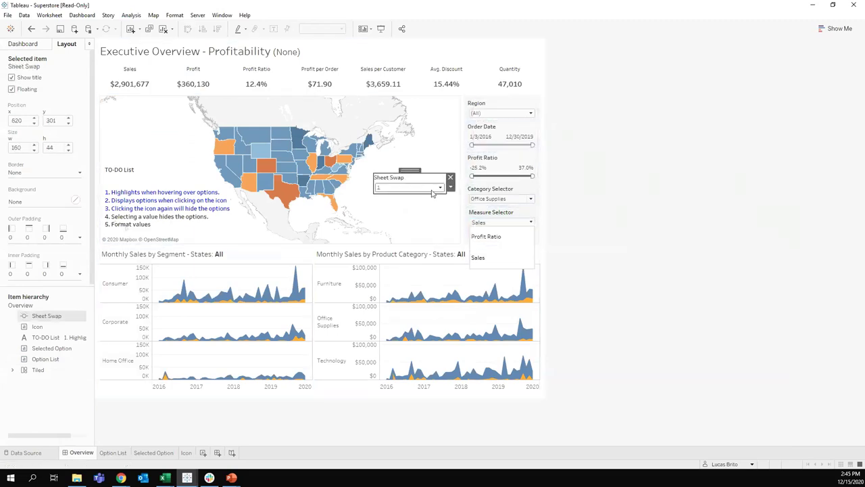
- Test the option list on the dashboard with Sheet Swap at 0 and 1, and select Profit Ratio in it
left_click(495, 233)
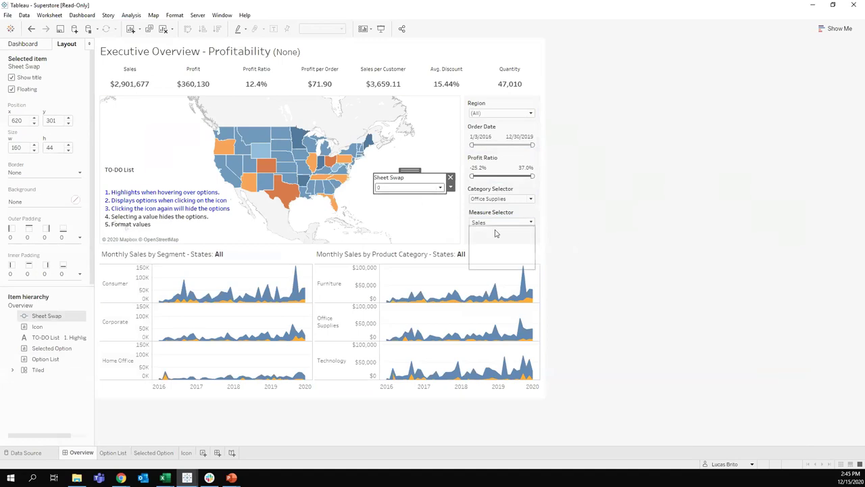
left_click(481, 238)
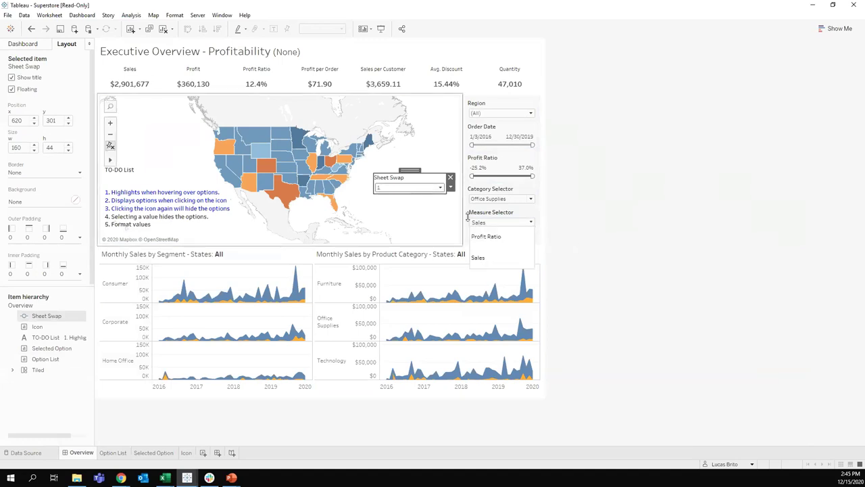
left_click(483, 238)
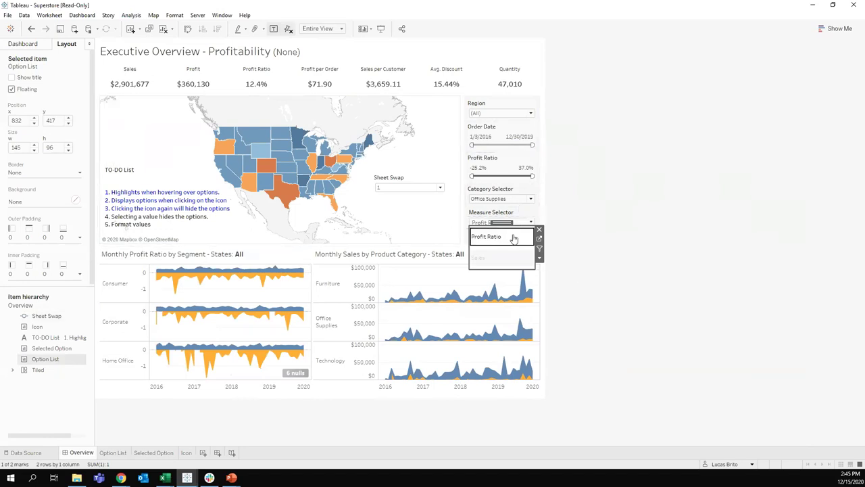
mouse_move(513, 238)
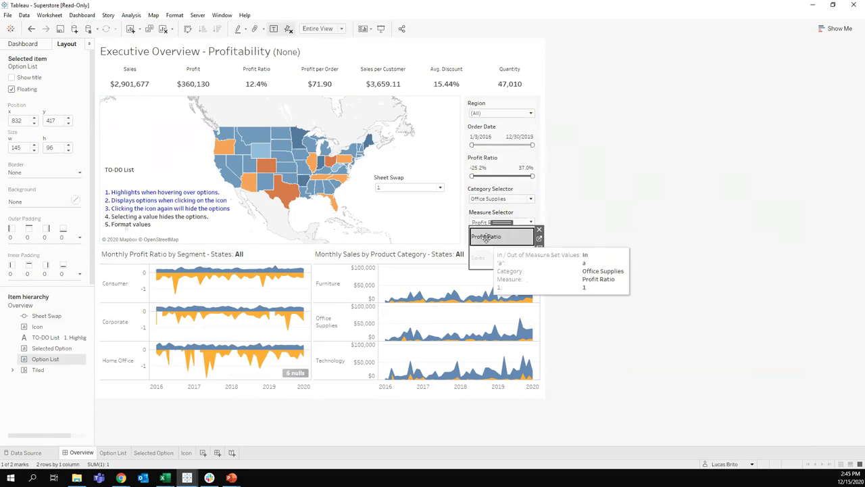
left_click(485, 237)
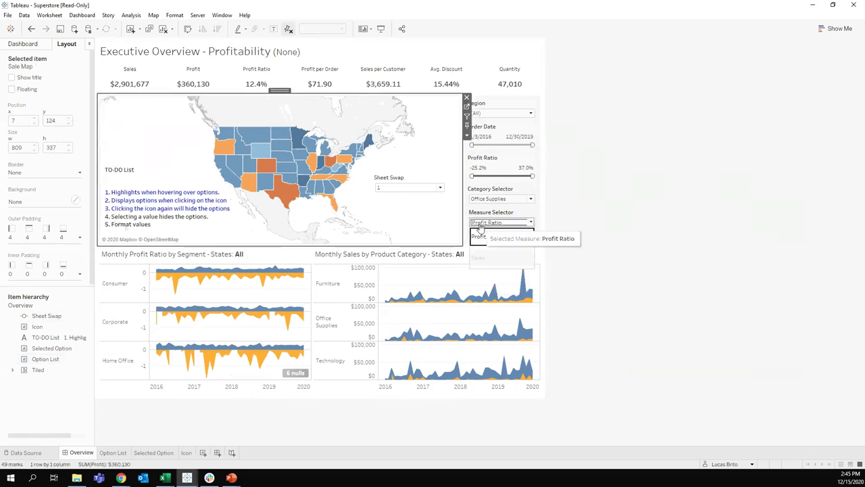
mouse_move(479, 237)
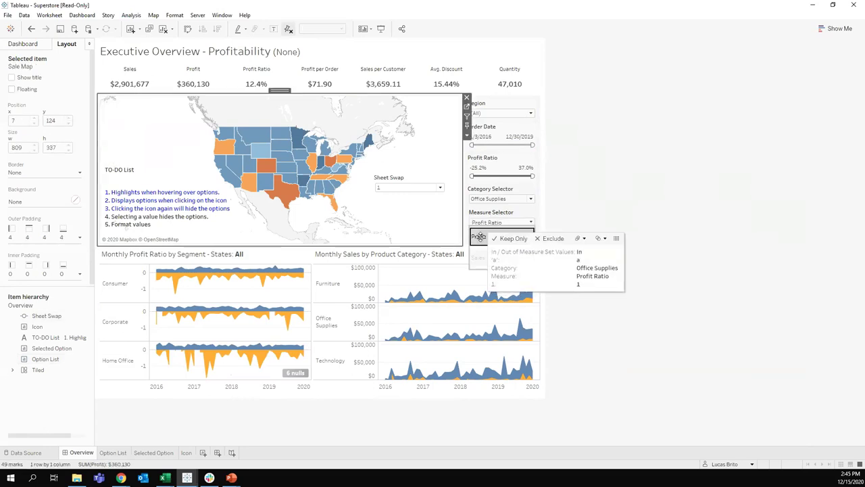
- Test the dashboard's option list by selecting Profit Ratio before and after choosing 1 again for Sheet Swap
left_click(480, 237)
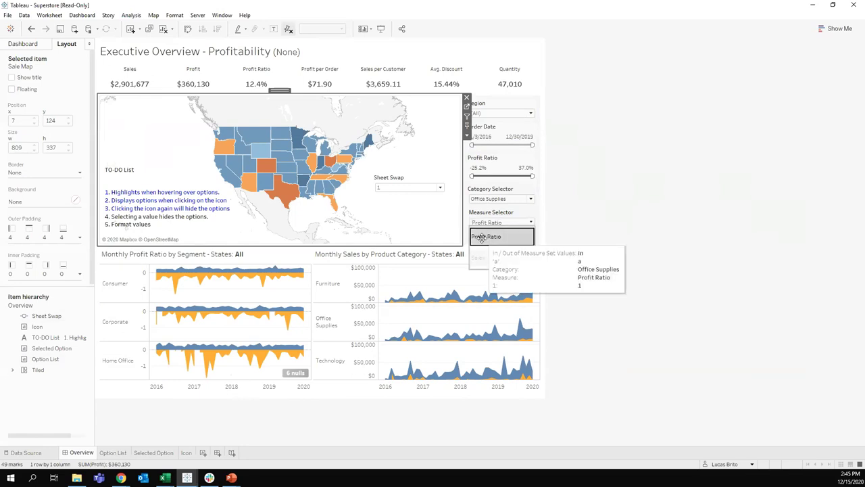
left_click(401, 191)
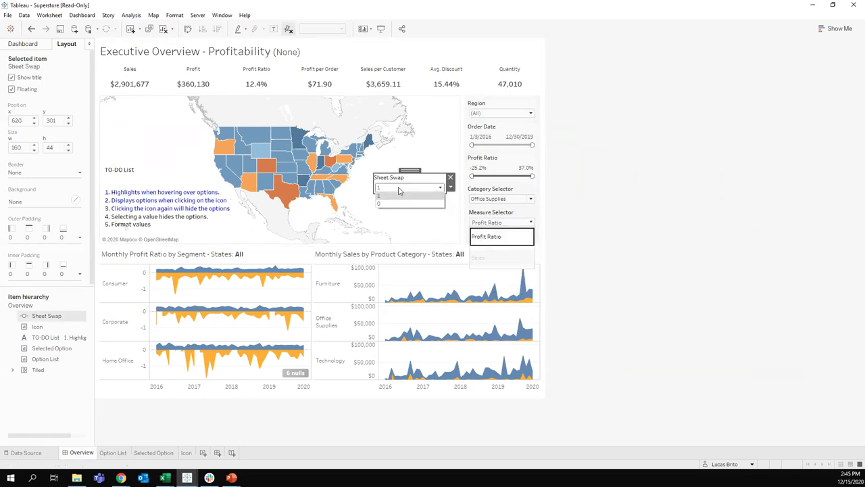
left_click(402, 195)
left_click(497, 236)
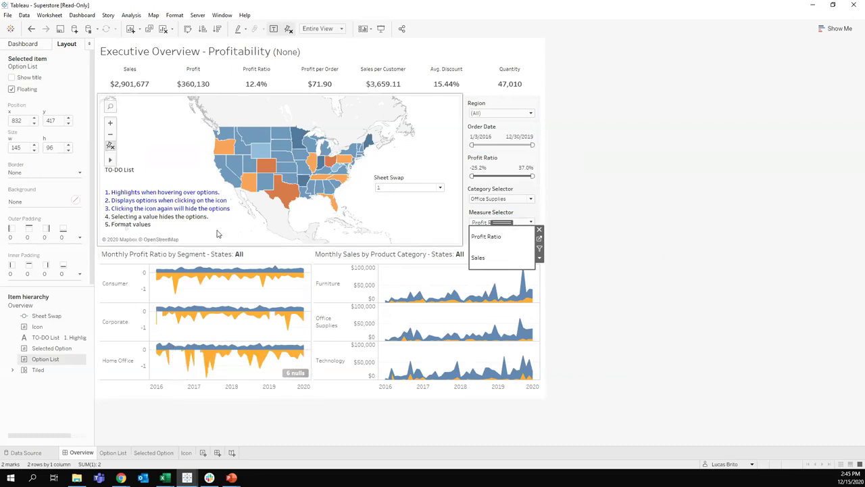
- On the Option List sheet, add an ad hoc constant of 1 to Rows after Measure
left_click(113, 452)
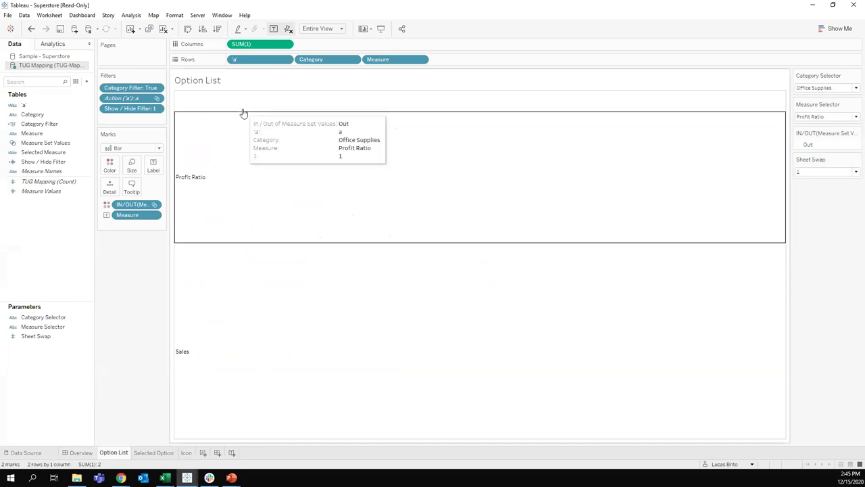
double_click(444, 60)
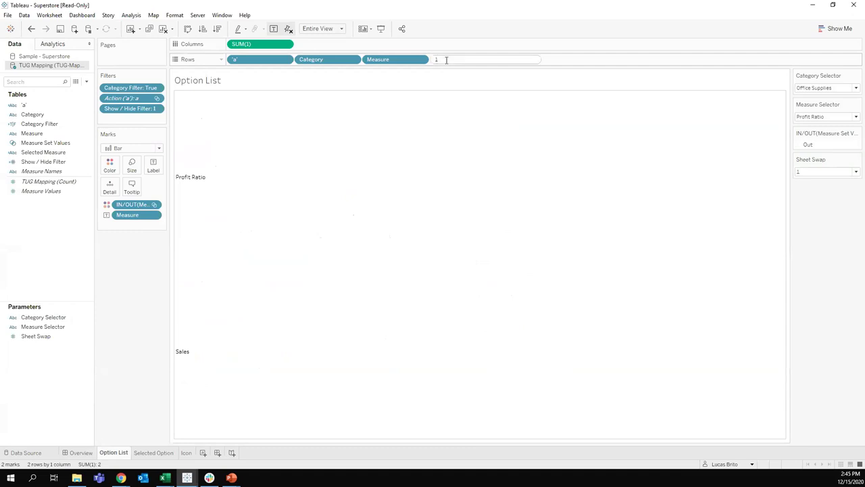
key("BackSpace")
type("1")
key("Return")
- Convert the new constant 1 on Rows from a sum to a discrete dimension
right_click(446, 61)
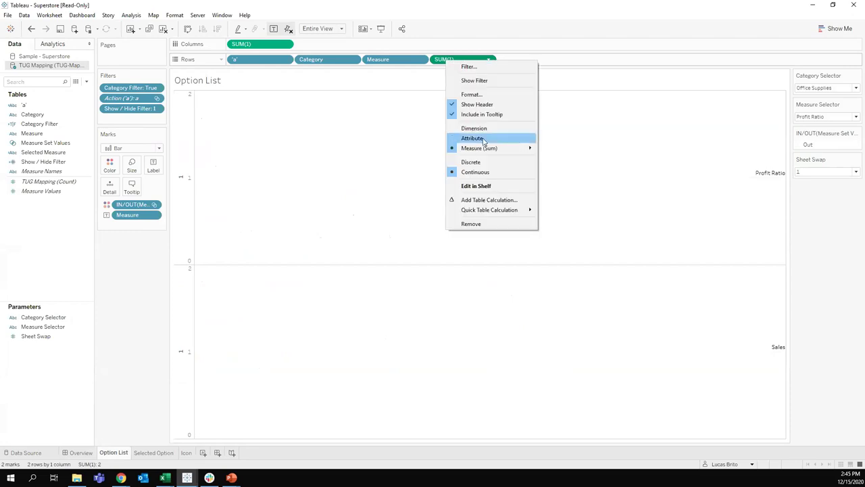
left_click(473, 128)
right_click(459, 62)
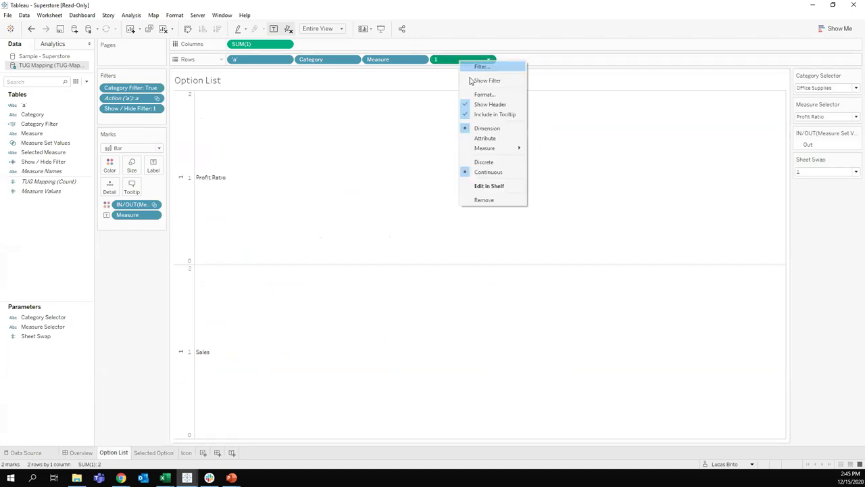
left_click(481, 158)
right_click(468, 63)
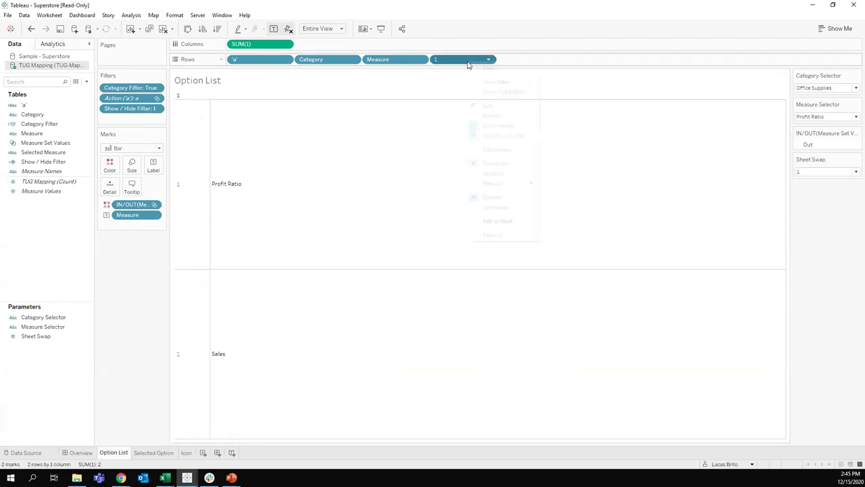
left_click(491, 163)
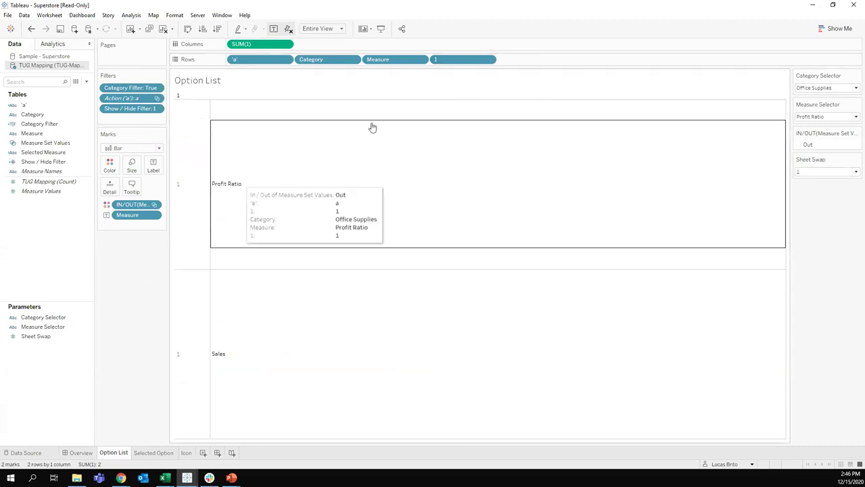
- Move the 1 field directly after 'a' on the Option List sheet's Rows and hide its header
left_click_drag(434, 63, 287, 65)
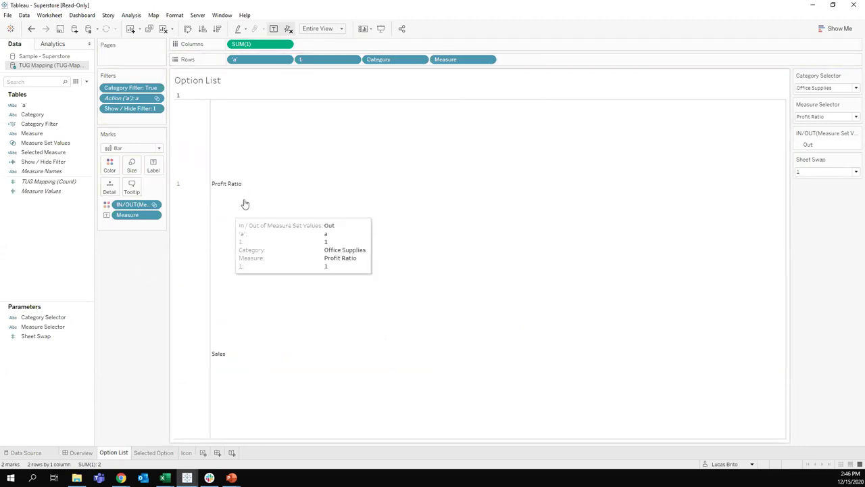
right_click(314, 62)
left_click(334, 122)
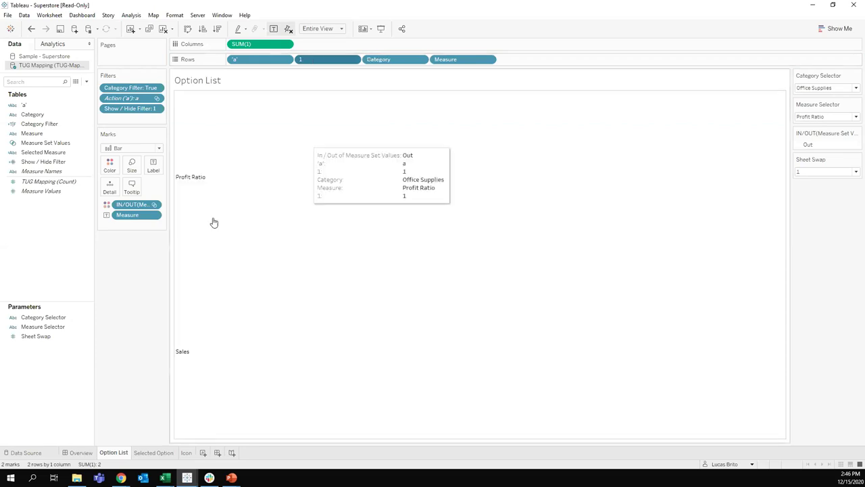
- Add a Change Parameter action to the Overview dashboard with only Option List as its source sheet
left_click(78, 453)
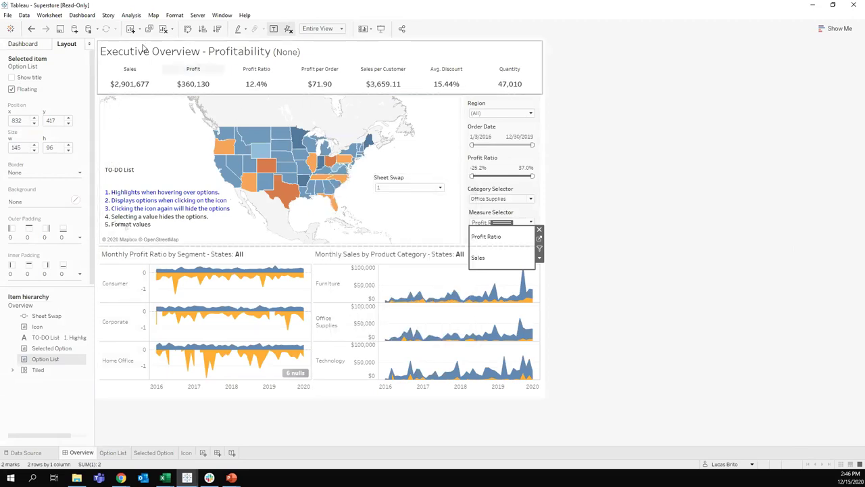
left_click(82, 15)
left_click(90, 131)
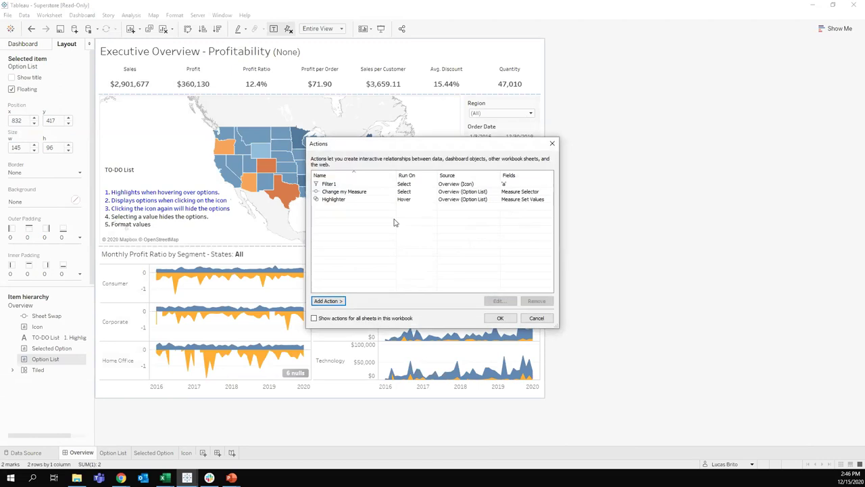
left_click(328, 301)
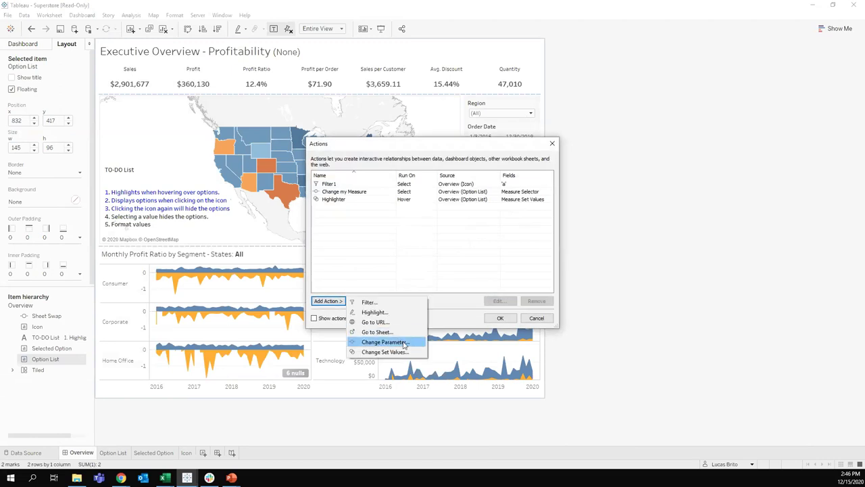
left_click(382, 342)
left_click(348, 180)
- Target the action at the Sheet Swap parameter, using field 1 as the value with aggregation None
left_click(383, 290)
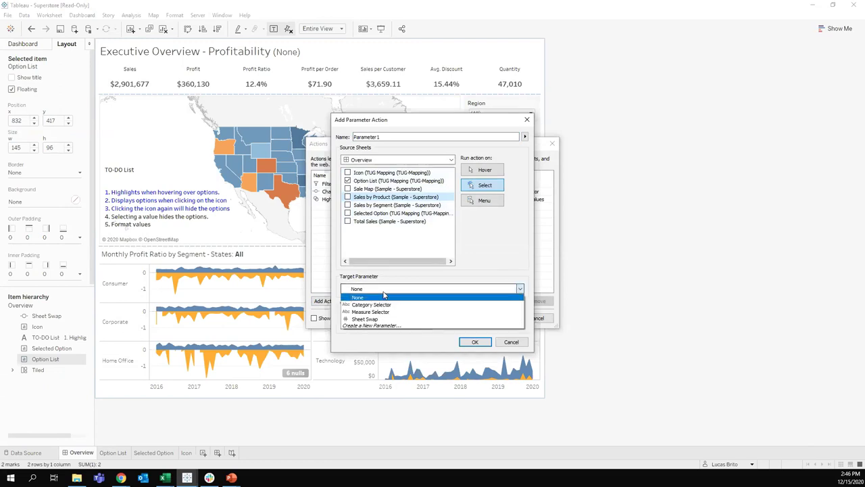
left_click(387, 319)
left_click(396, 325)
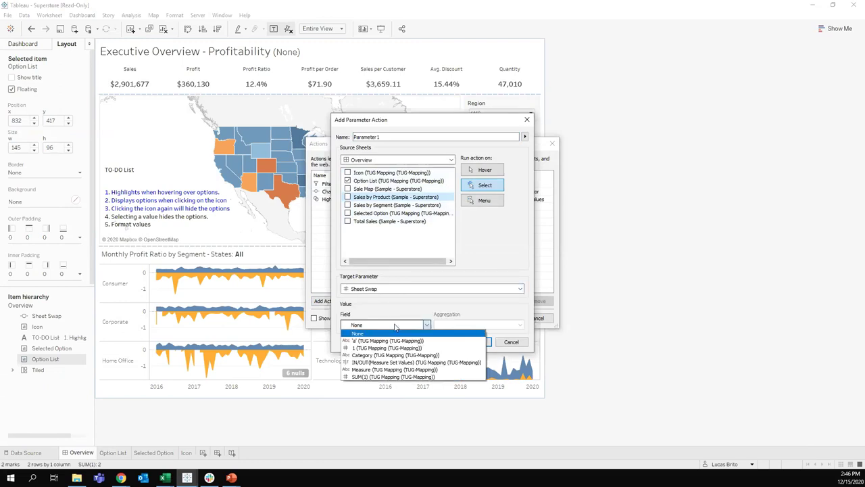
left_click(387, 347)
left_click(464, 328)
left_click(468, 334)
- Name the parameter action Hide Sheet Action and save it to the dashboard's actions
triple_click(396, 134)
type("C")
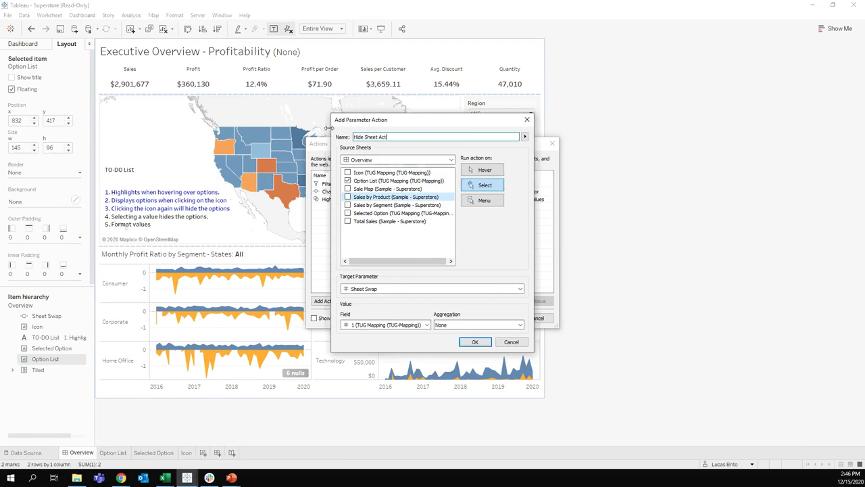
left_click_drag(447, 124, 168, 149)
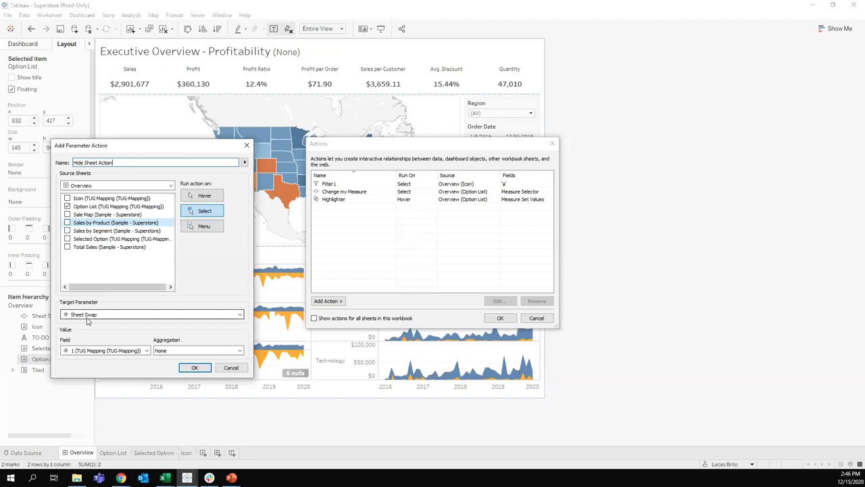
left_click(192, 368)
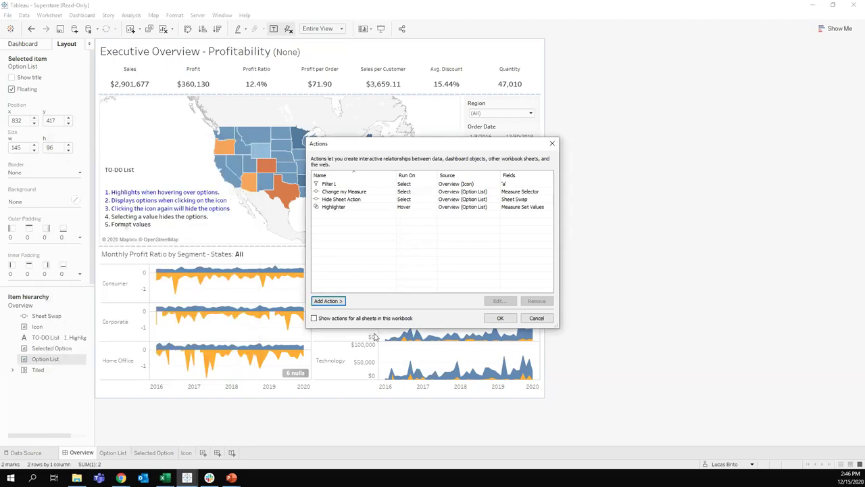
left_click(500, 317)
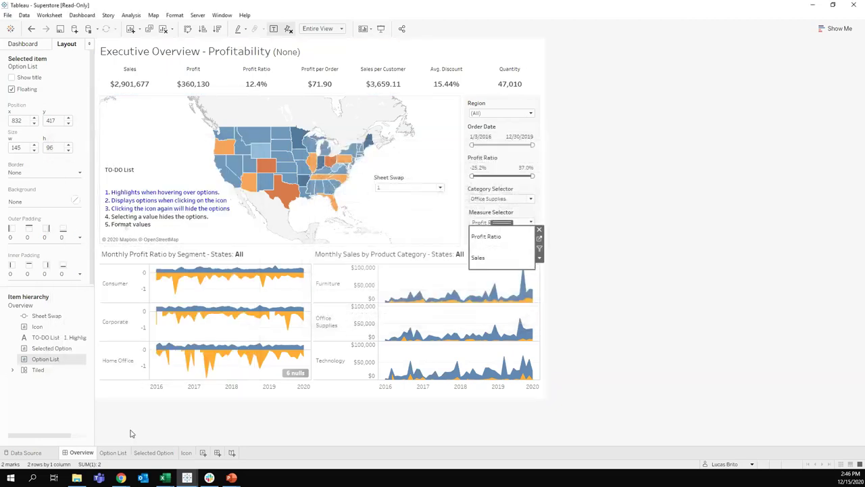
- Change the 1 field on the Option List sheet's Rows to 0
left_click(405, 177)
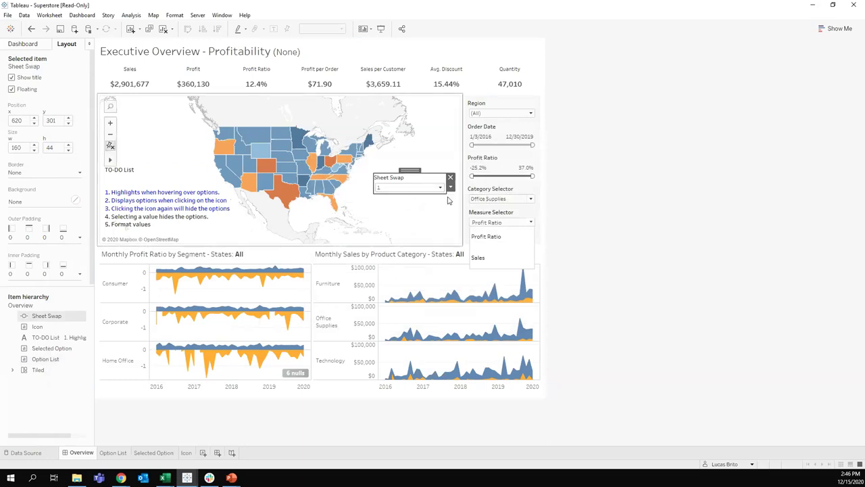
left_click(112, 453)
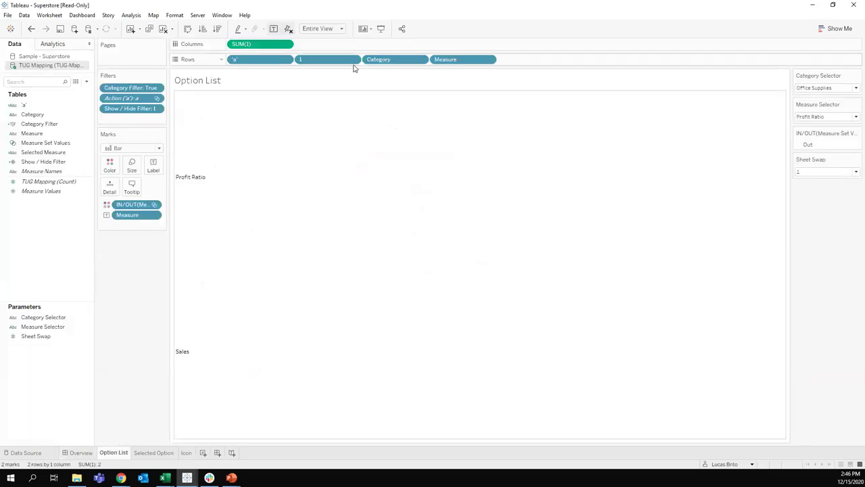
double_click(318, 59)
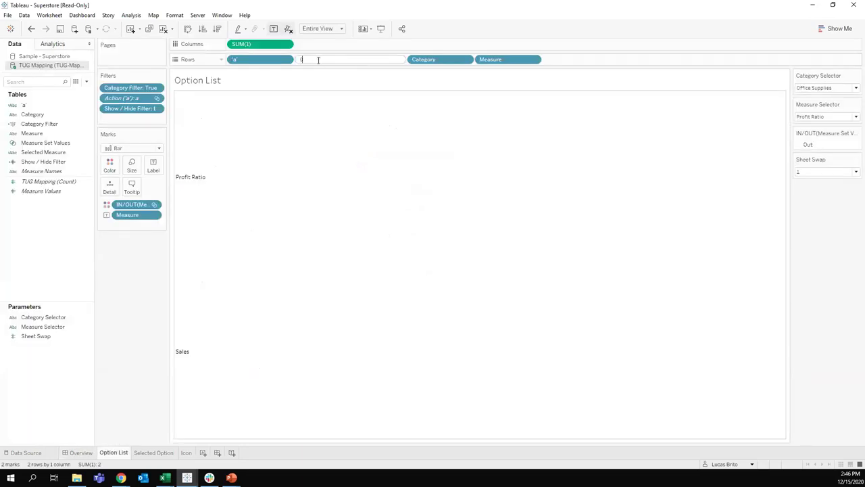
key("Return")
- Test selecting the Profit Ratio option in the Option List on the Overview dashboard
left_click(88, 458)
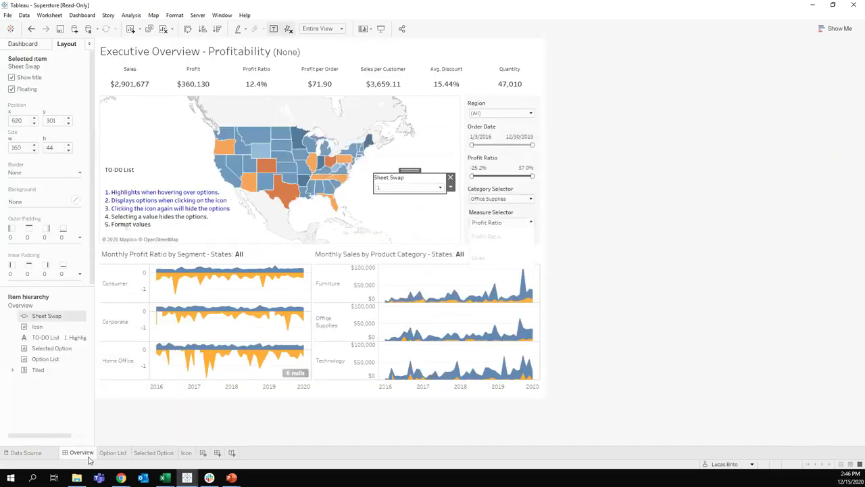
left_click(490, 237)
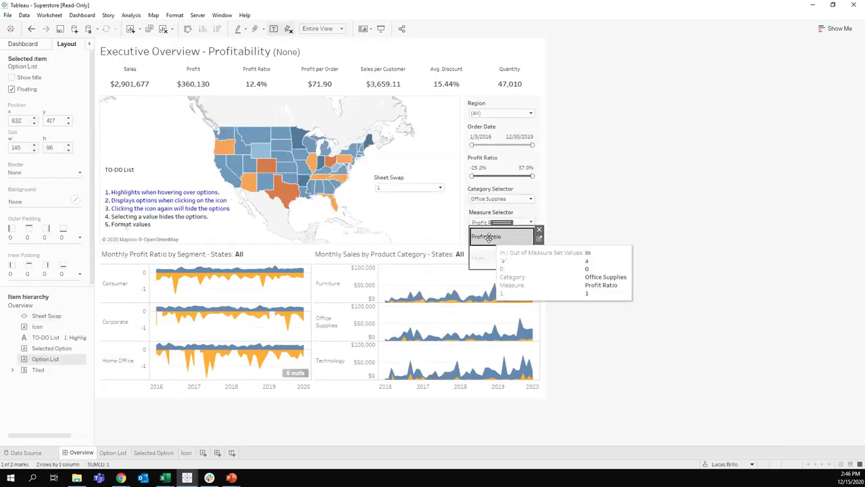
left_click(490, 247)
left_click(490, 244)
- Review the Overview dashboard's list of actions, including the Highlighter action, and close it
left_click(82, 15)
left_click(102, 132)
left_click(389, 207)
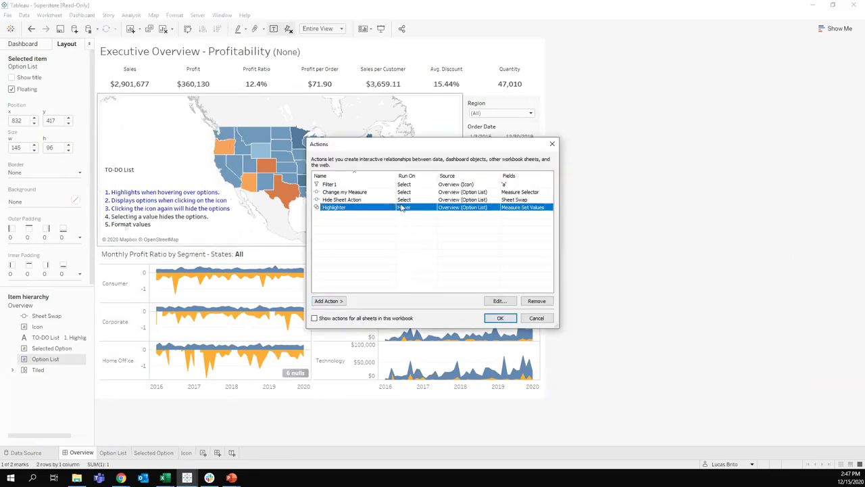
left_click(552, 144)
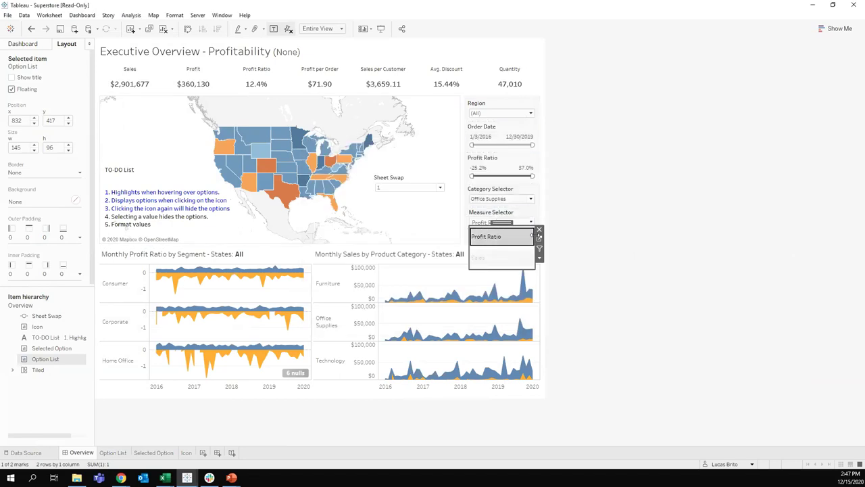
- Review the Show / Hide Filter settings on the Option List sheet without changing them
left_click(537, 237)
right_click(129, 109)
left_click(162, 114)
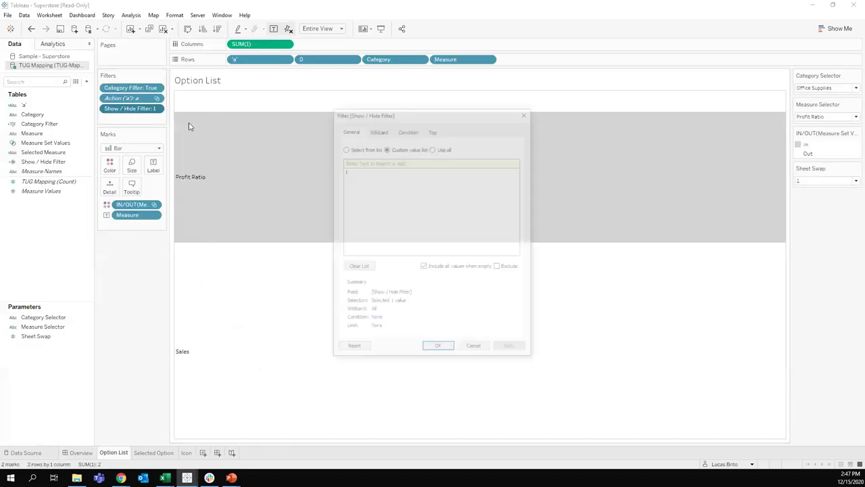
left_click(523, 113)
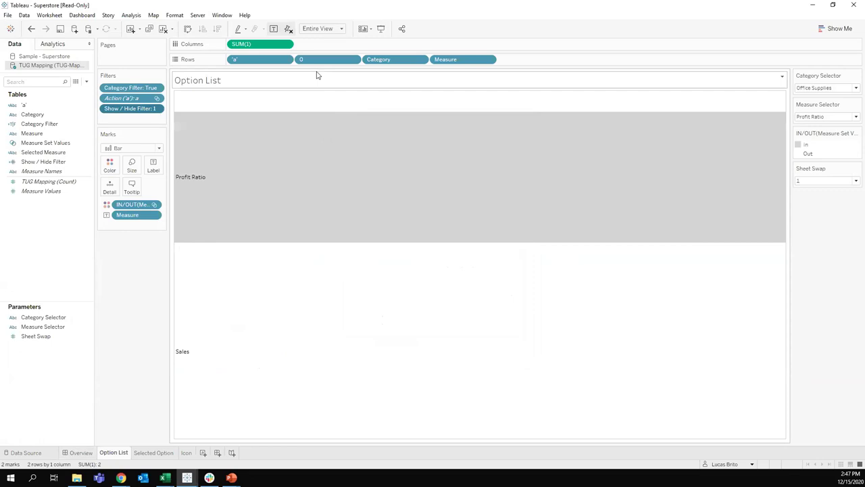
- Show the header of the 0 field on Rows to check it, and hide it again
right_click(303, 60)
left_click(325, 123)
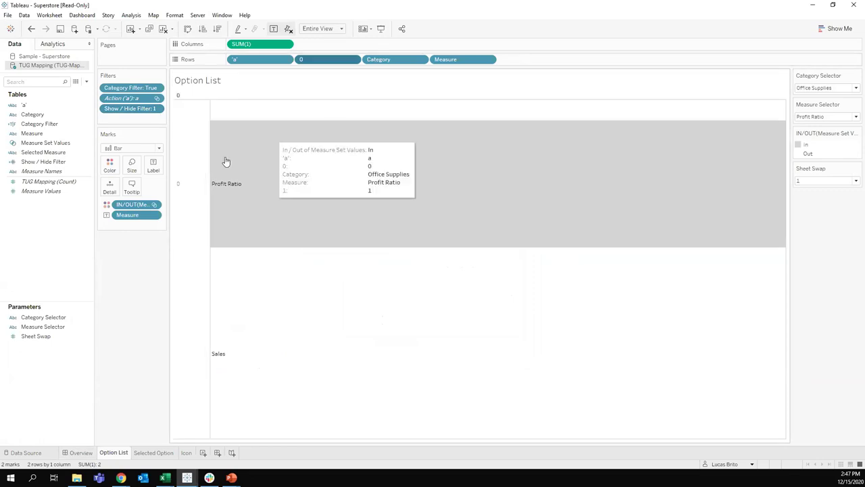
right_click(317, 59)
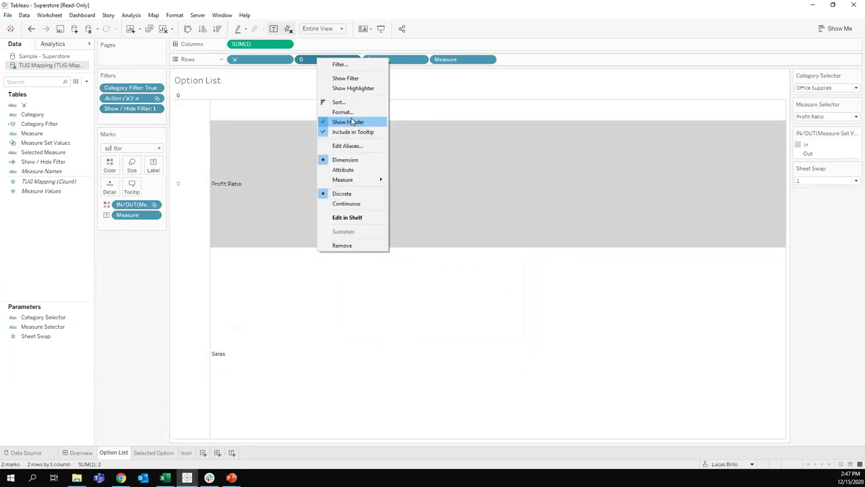
left_click(348, 121)
- Delete Hide Sheet Action from the Overview dashboard's actions
left_click(80, 452)
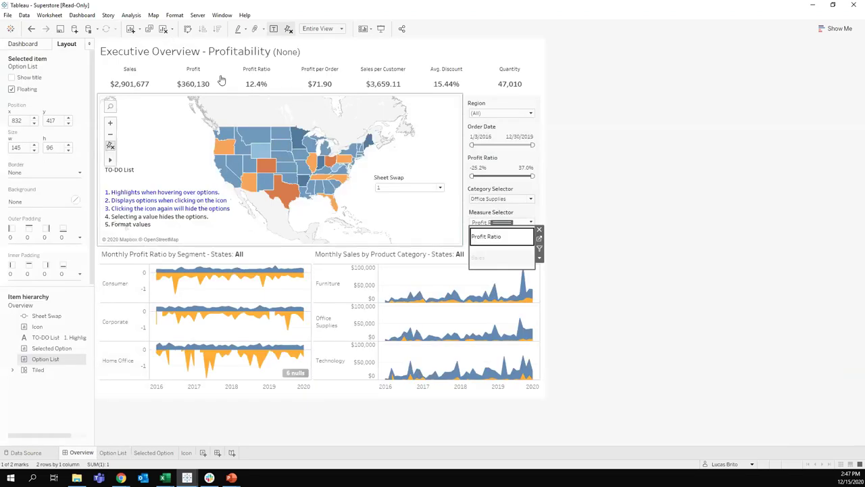
left_click(82, 15)
left_click(92, 132)
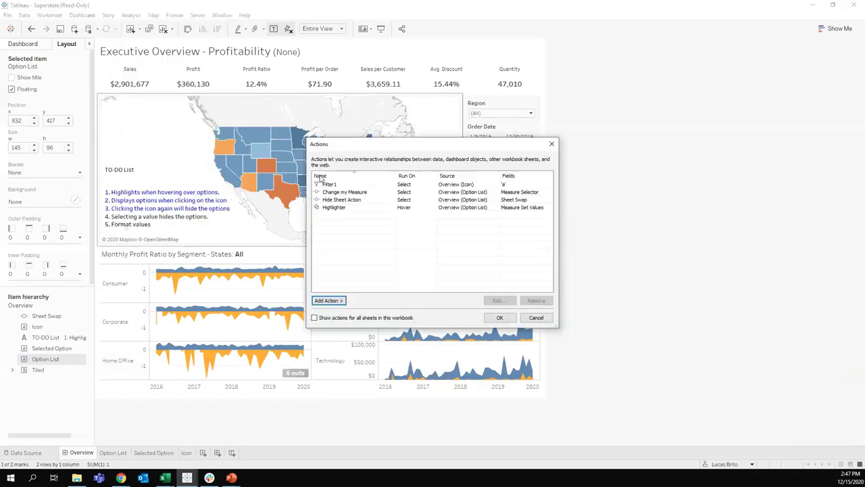
left_click(342, 200)
key("Delete")
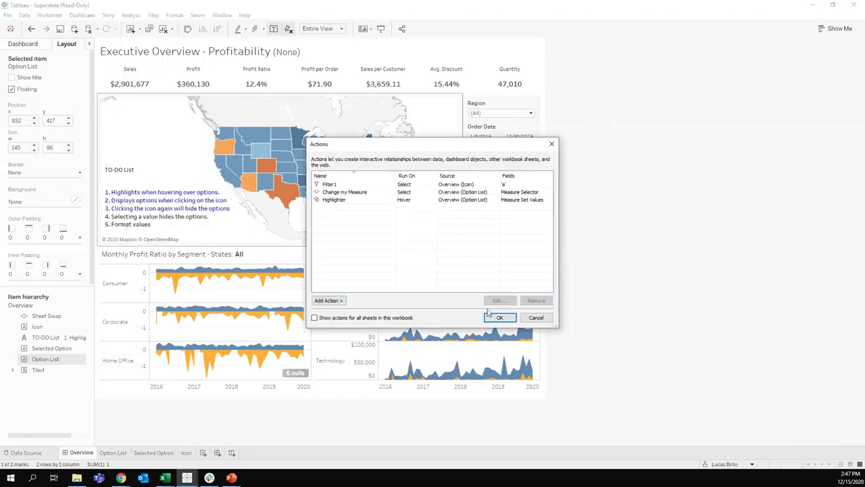
- Add a new Change Parameter action with only Option List as its source sheet
left_click(340, 302)
left_click(384, 341)
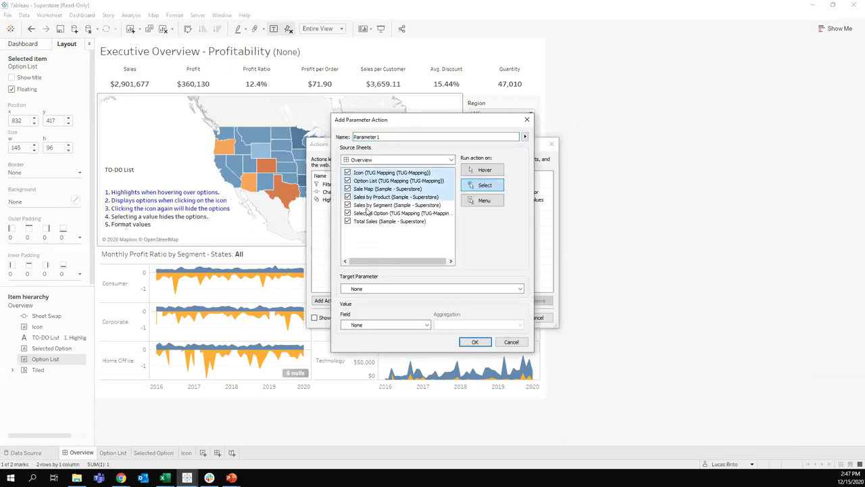
left_click(364, 182)
left_click(357, 223, "shift")
left_click(348, 180)
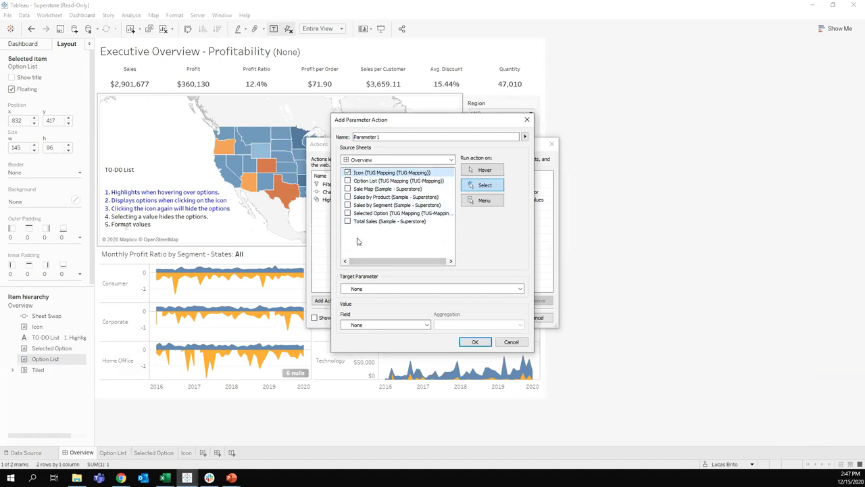
left_click(348, 181)
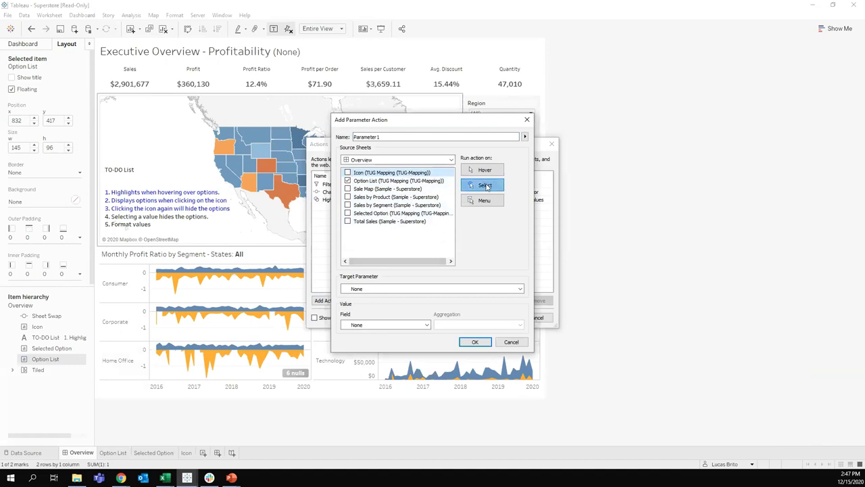
- Target the action at Sheet Swap with field 0 as the value and aggregation None, and save the dashboard's actions
left_click(402, 288)
left_click(388, 319)
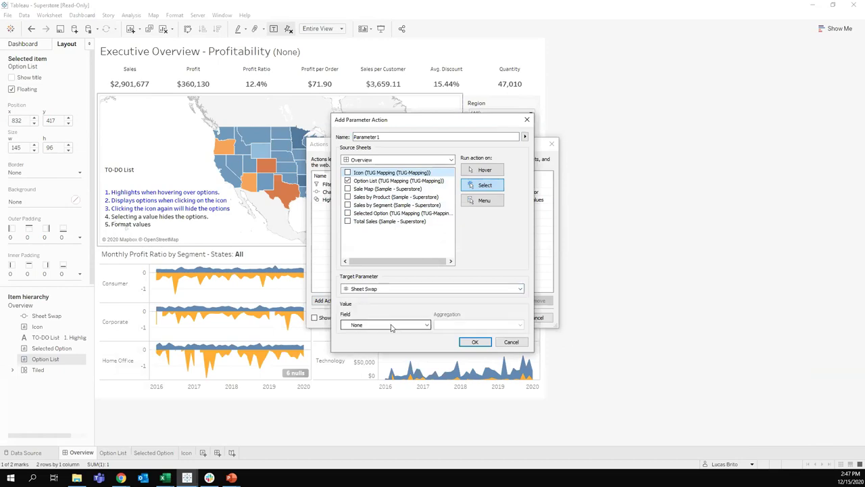
left_click(396, 324)
left_click(462, 332)
left_click(473, 325)
left_click(449, 332)
left_click(475, 341)
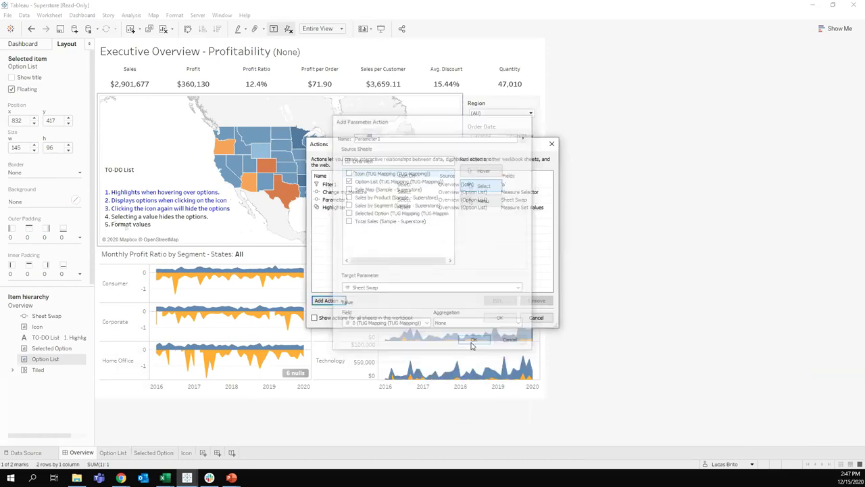
left_click(499, 317)
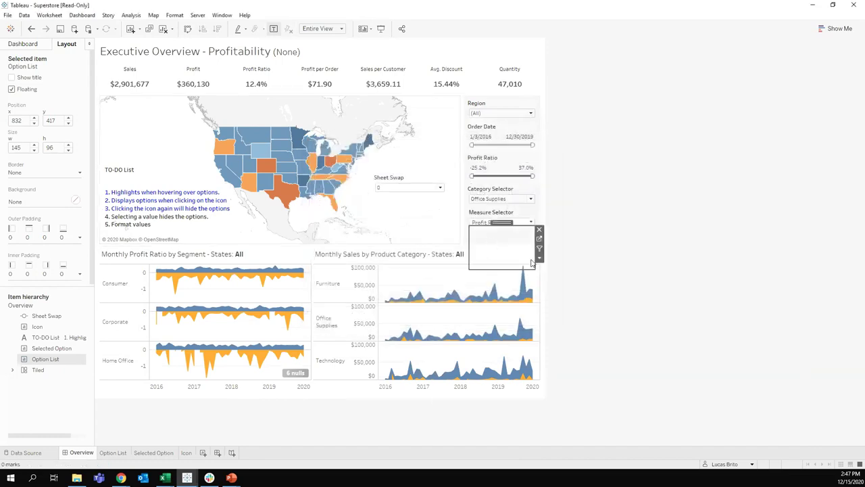
- Check the Option List on the dashboard and its Show / Hide Filter on the source sheet, and return to Overview
left_click(572, 255)
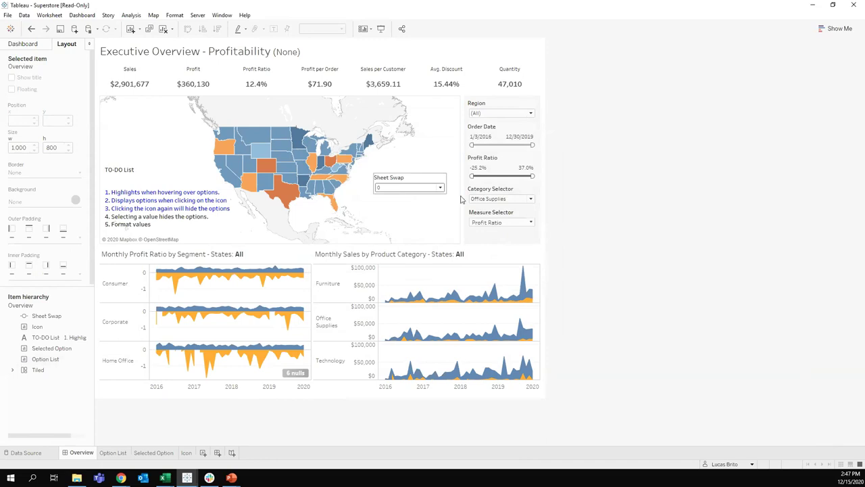
left_click(508, 251)
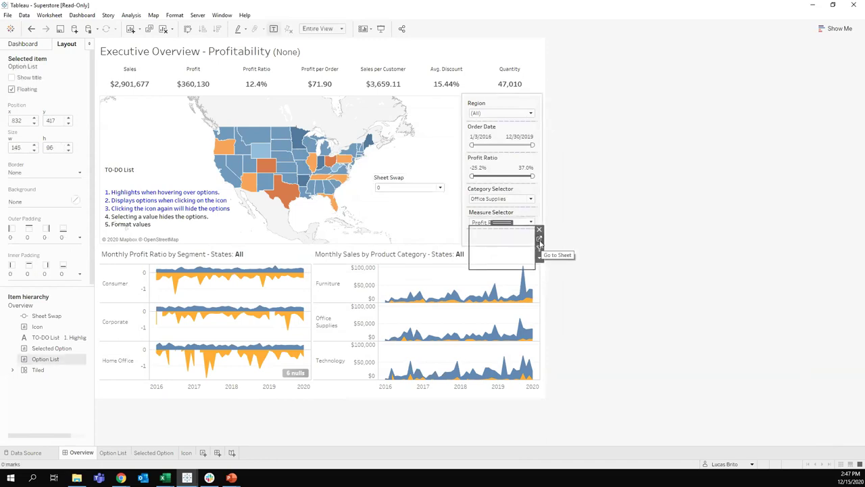
left_click(540, 238)
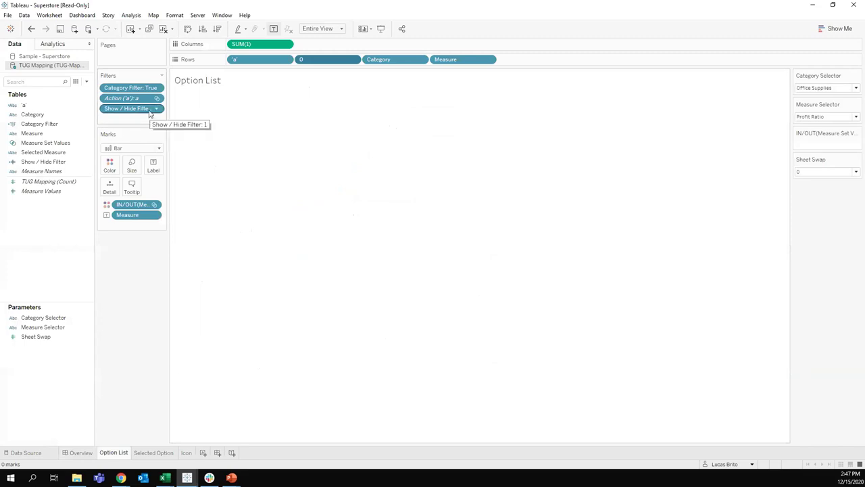
left_click(81, 452)
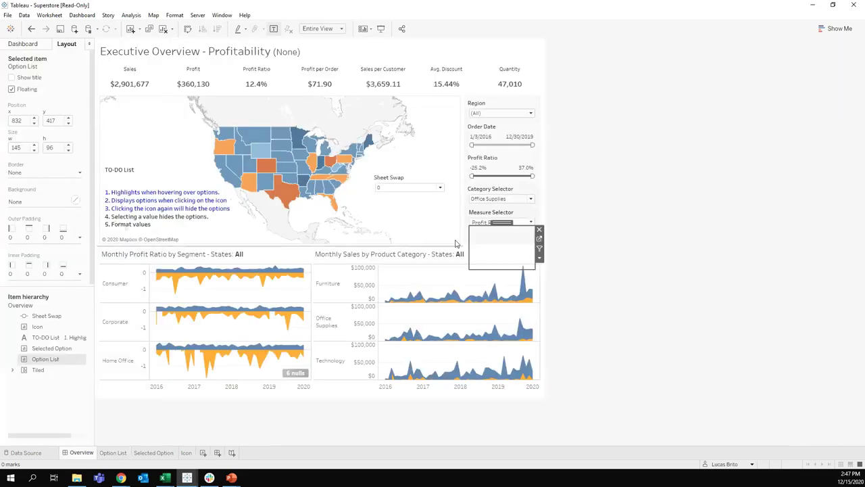
- Color item 4, "Selecting a value hides the options.", blue in the TO-DO List text
double_click(188, 224)
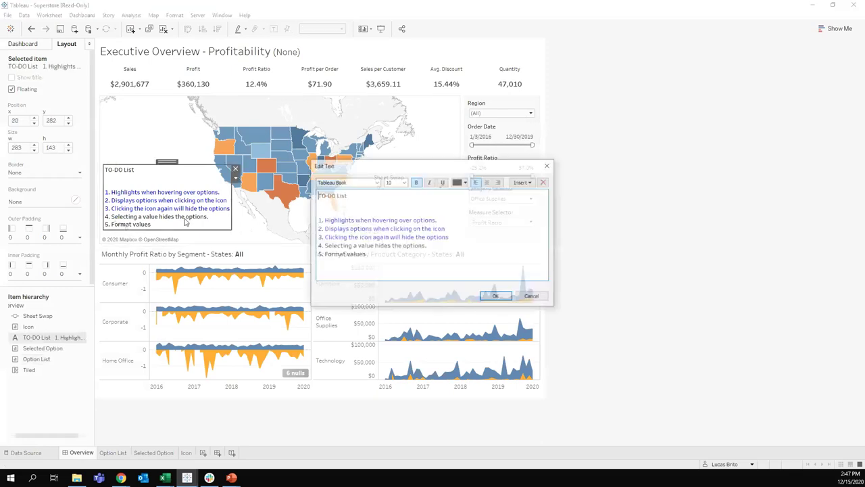
left_click_drag(435, 246, 317, 246)
left_click(458, 183)
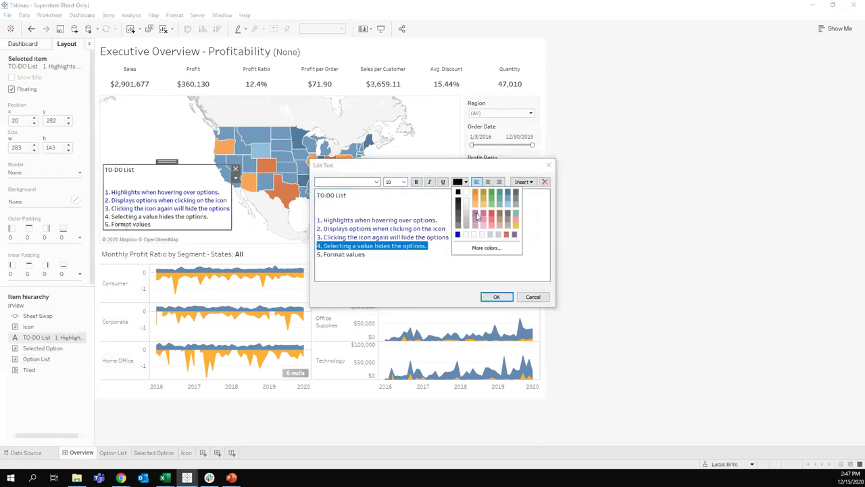
left_click(464, 235)
left_click(489, 301)
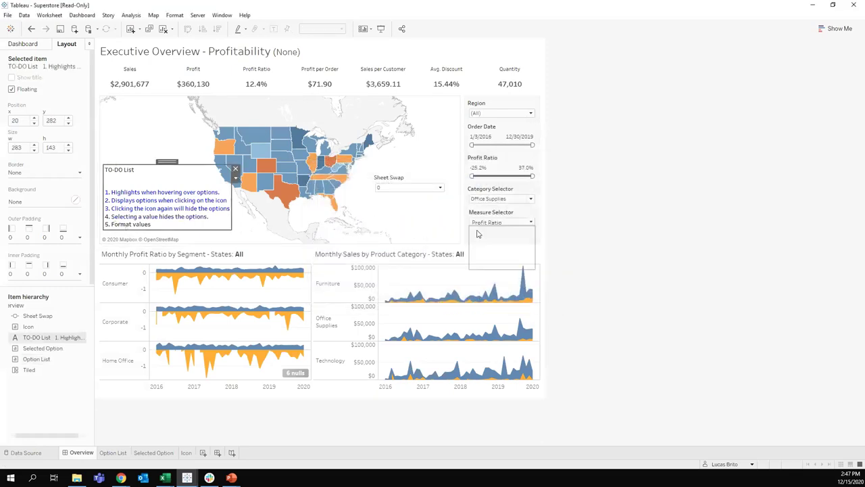
- Check the Sheet Swap values and test whether the Measure Selector's arrow icon shows the option list
left_click(424, 193)
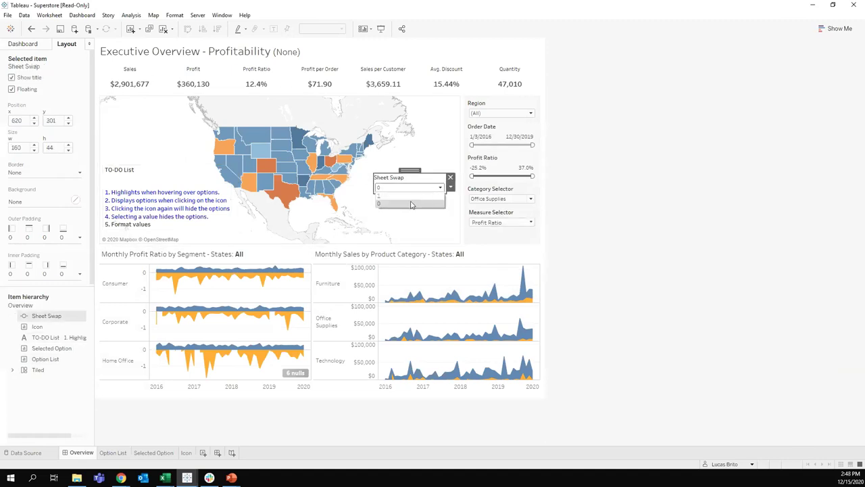
left_click(532, 223)
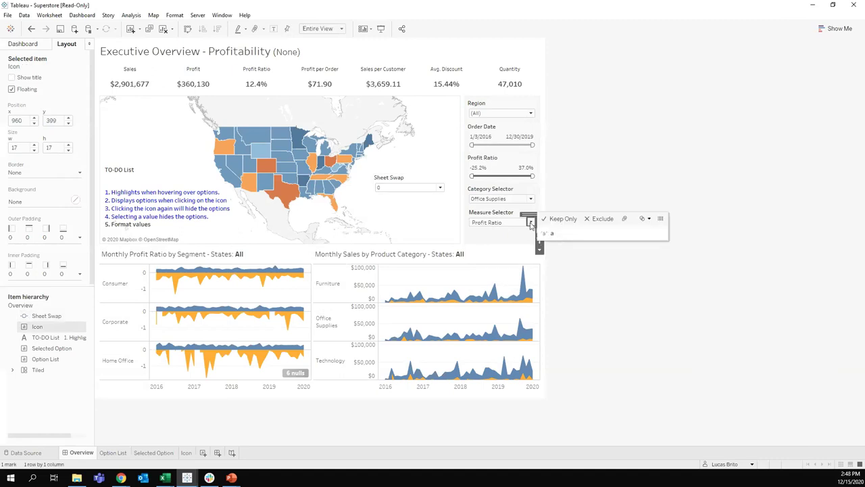
left_click(532, 224)
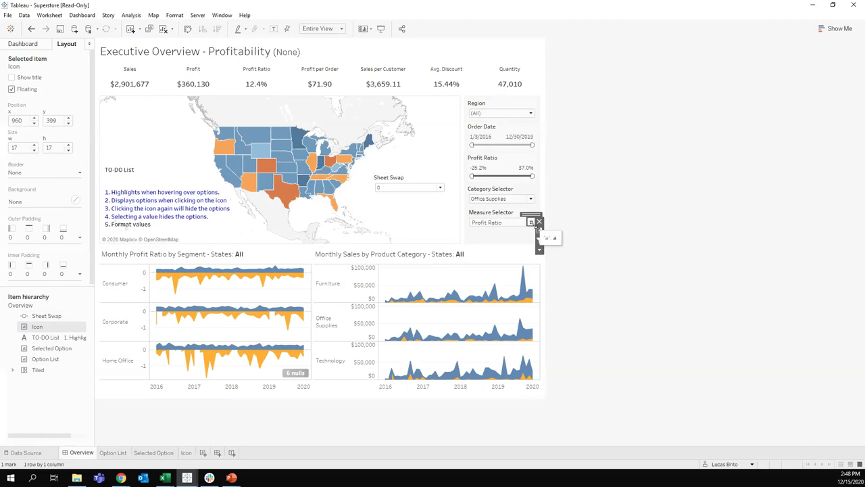
left_click(406, 191)
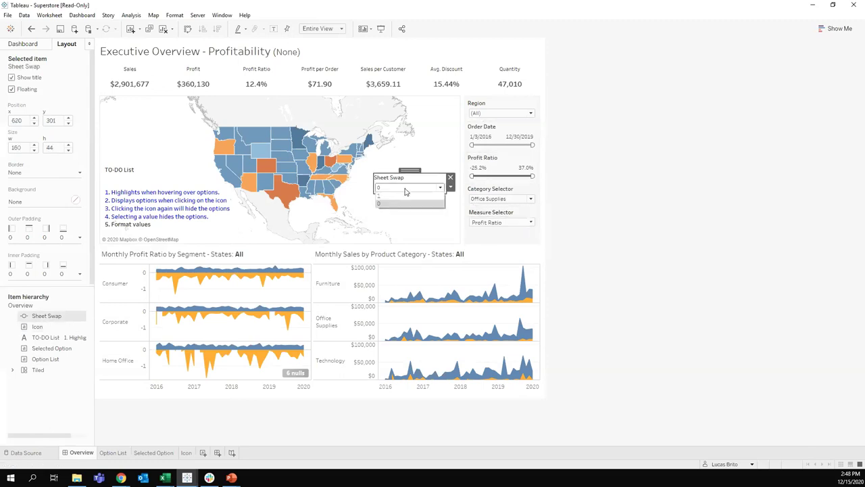
left_click(529, 226)
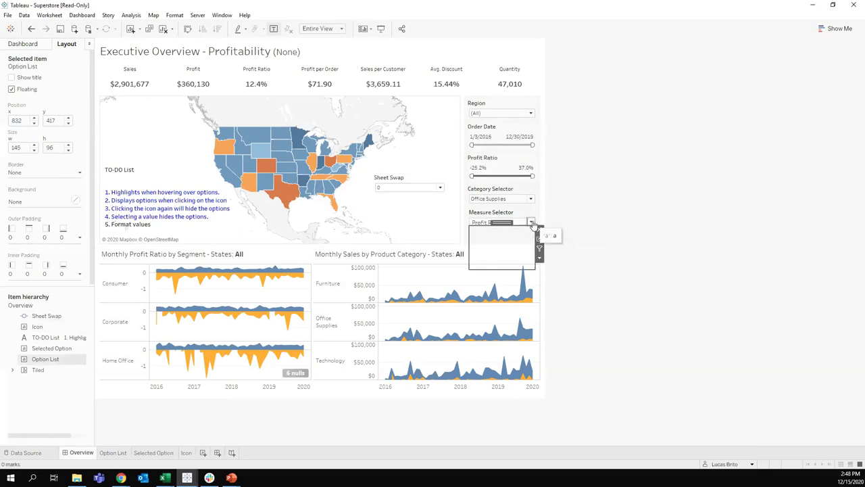
left_click(531, 221)
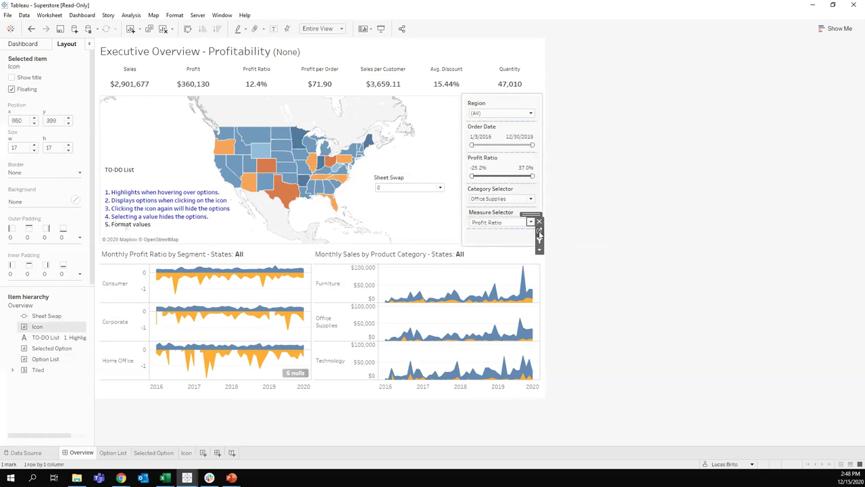
- On the Icon sheet, add the constant 1 to Rows as a discrete dimension
left_click(540, 231)
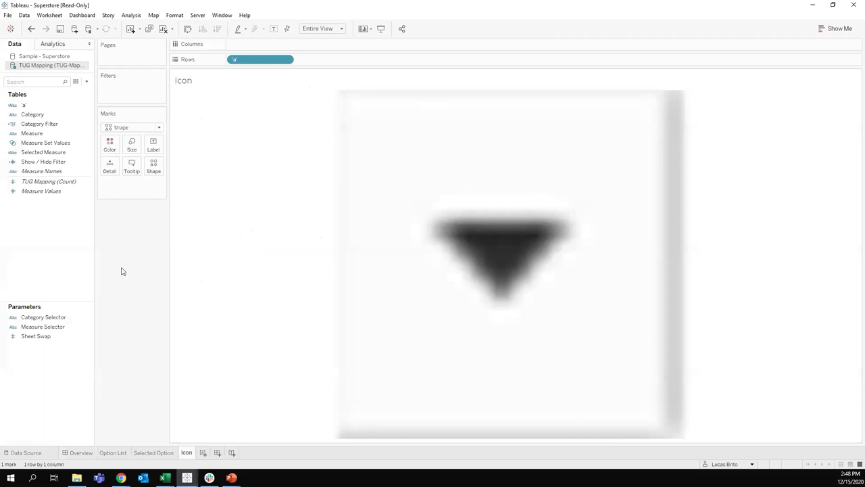
double_click(307, 60)
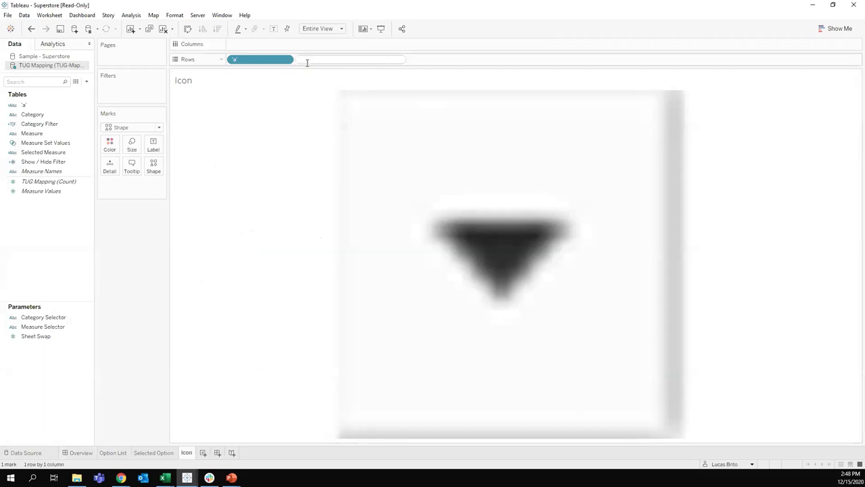
type("1")
key("Return")
right_click(314, 63)
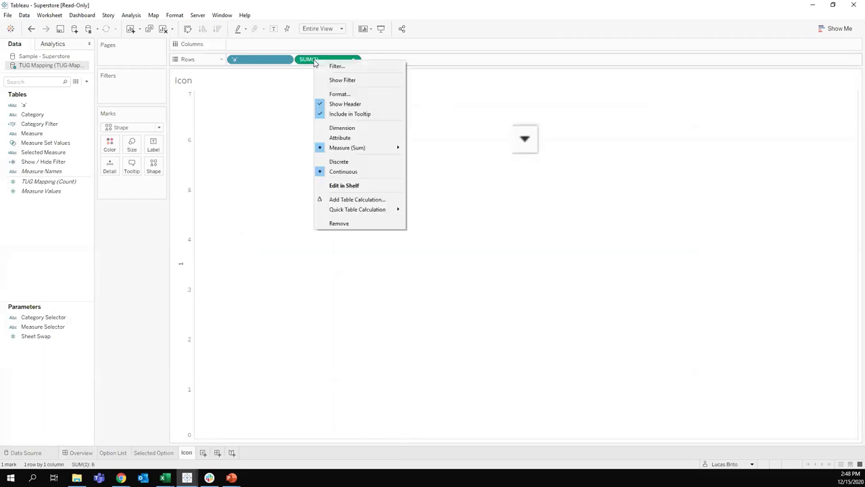
left_click(339, 160)
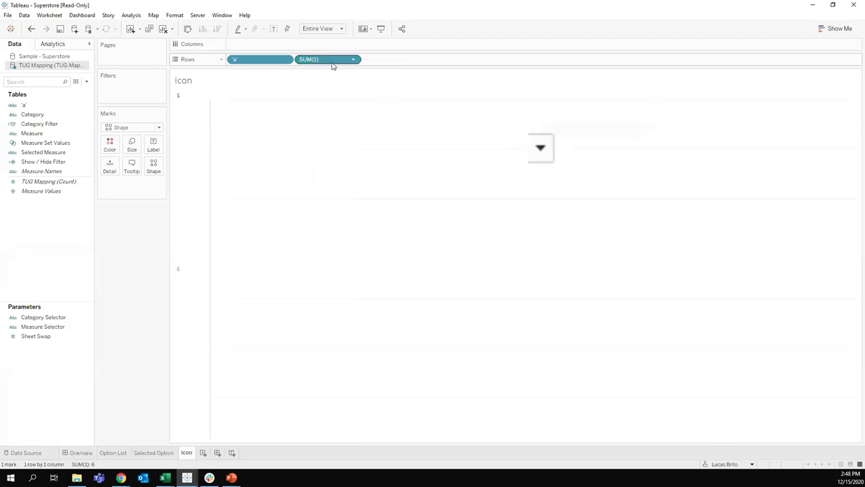
right_click(315, 61)
left_click(358, 146)
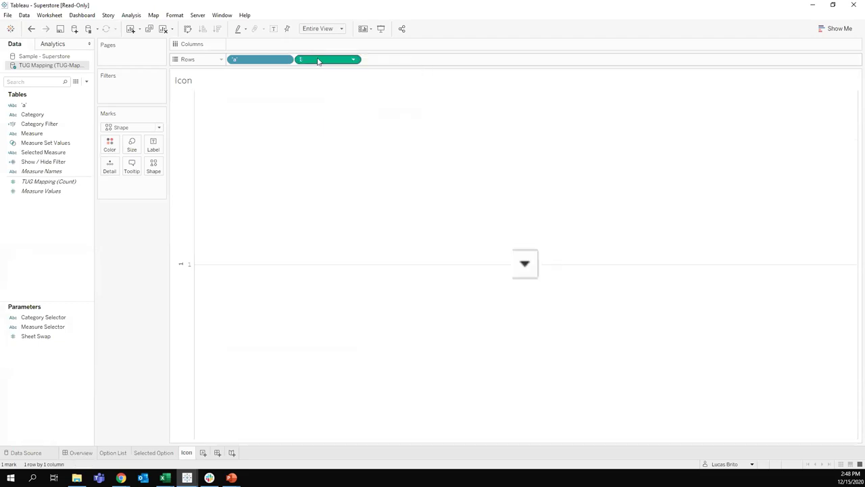
right_click(332, 63)
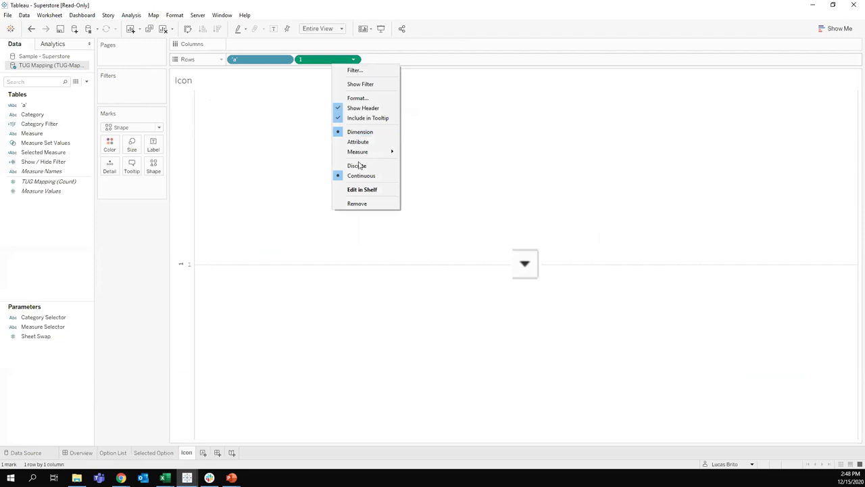
left_click(357, 165)
- Place the 1 field ahead of 'a' on Rows and hide its header
left_click_drag(323, 62, 233, 63)
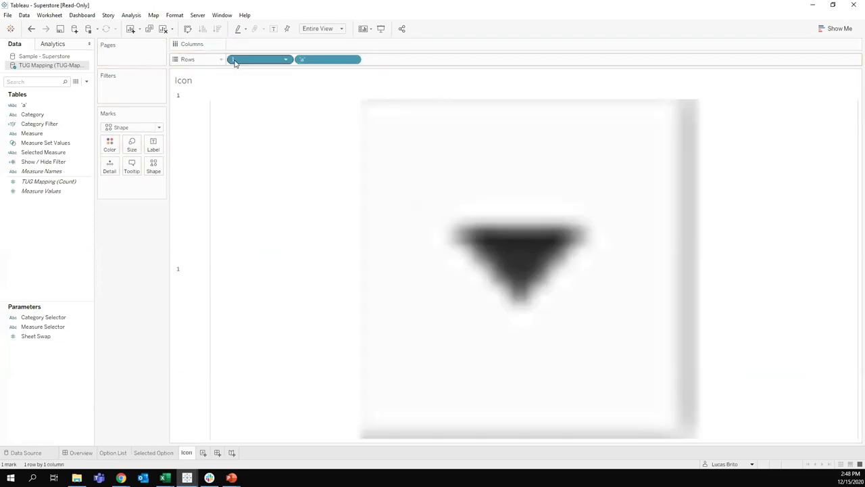
right_click(248, 62)
left_click(278, 126)
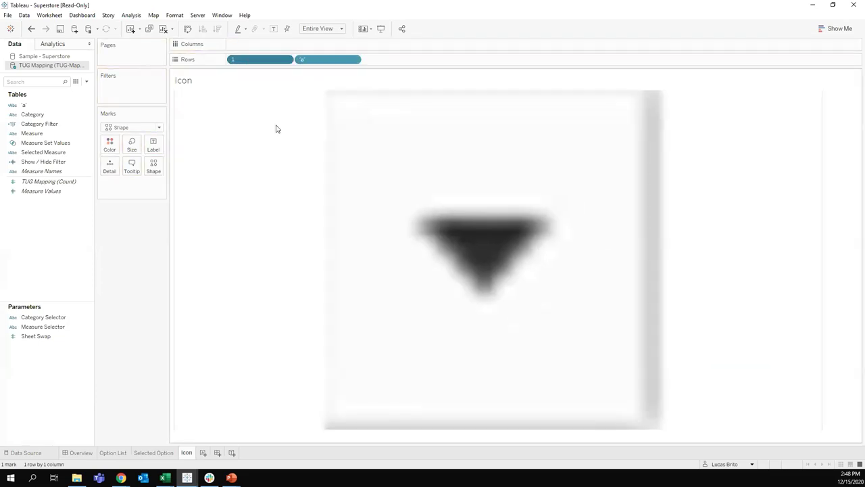
- Set the pane border of the Icon sheet's column divider to None
right_click(203, 196)
left_click(228, 242)
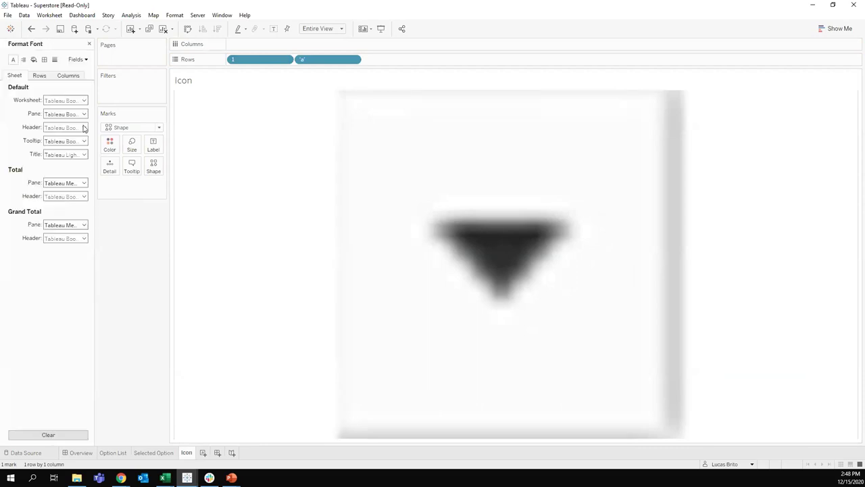
left_click(44, 60)
left_click(65, 295)
left_click(61, 306)
- Add a Change Parameter action named Display Options to the Overview dashboard, with only Icon as its source sheet
left_click(83, 453)
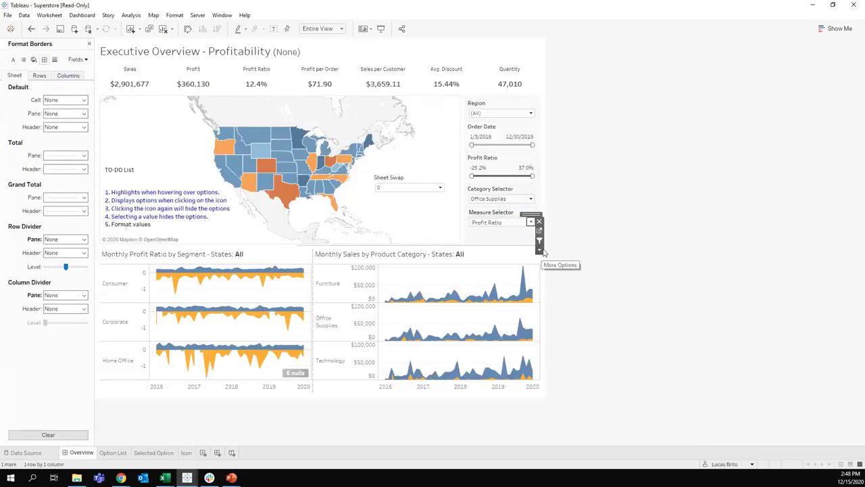
left_click(84, 15)
left_click(108, 133)
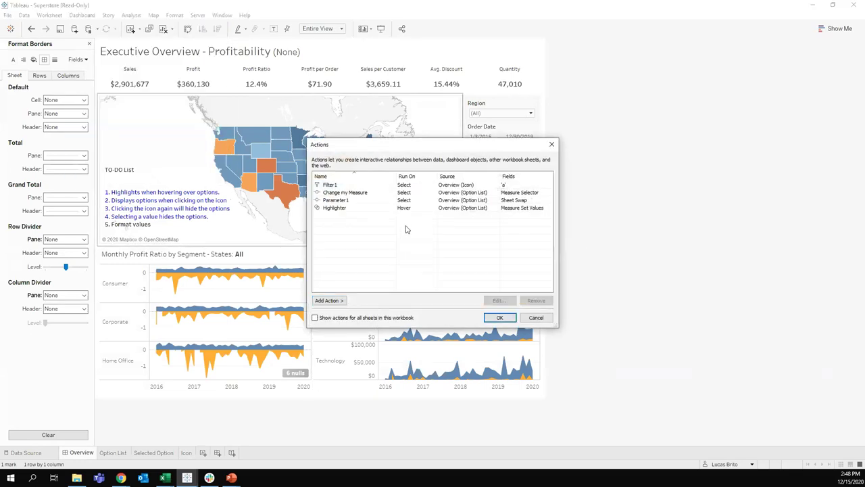
left_click(328, 300)
left_click(387, 342)
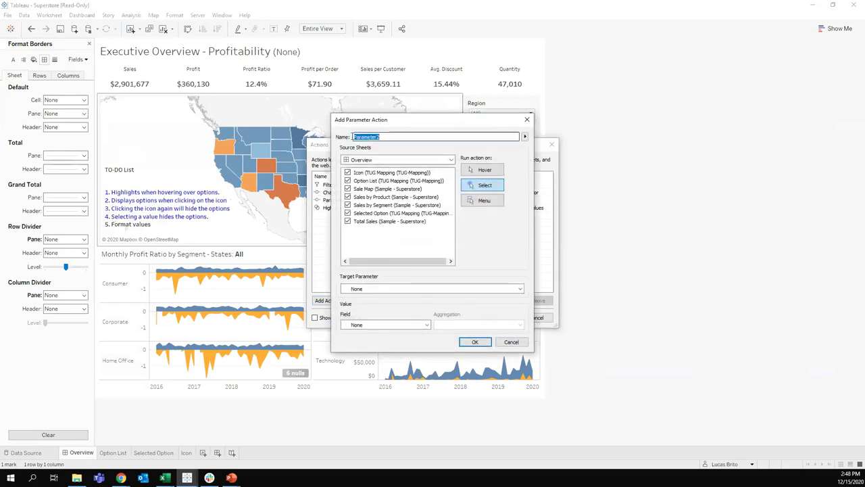
key("BackSpace")
type("Disp")
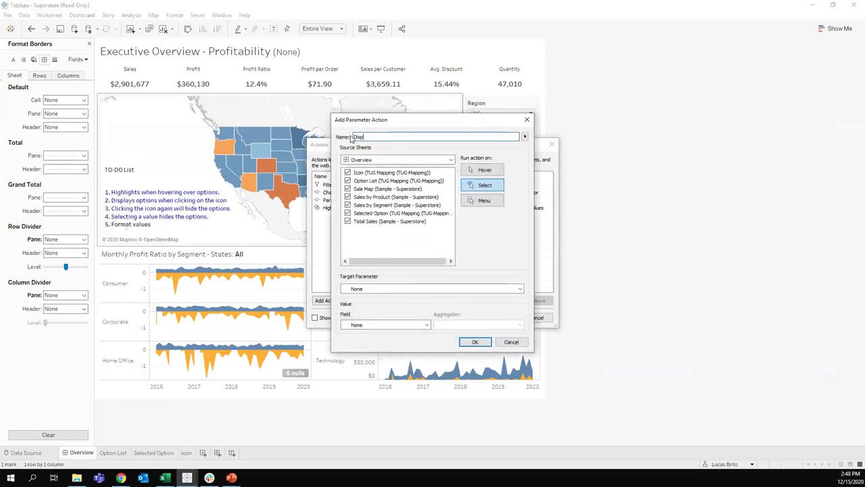
type("lay Options")
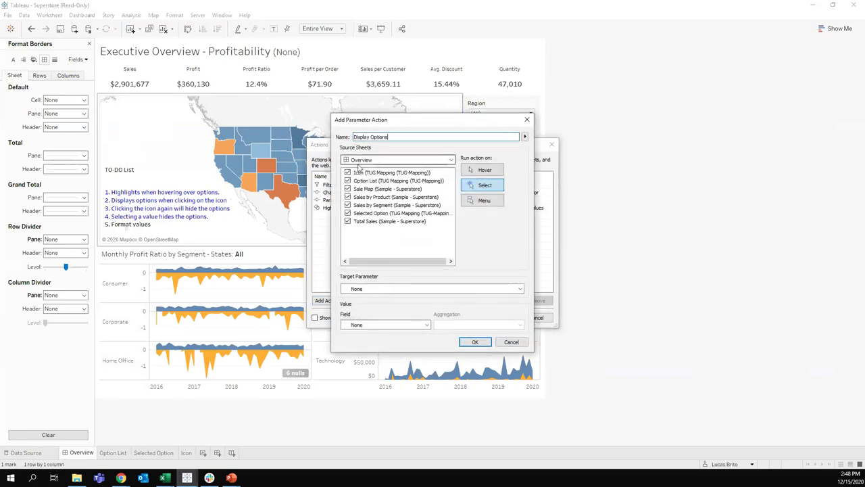
left_click(348, 224)
left_click(348, 221)
left_click(347, 172)
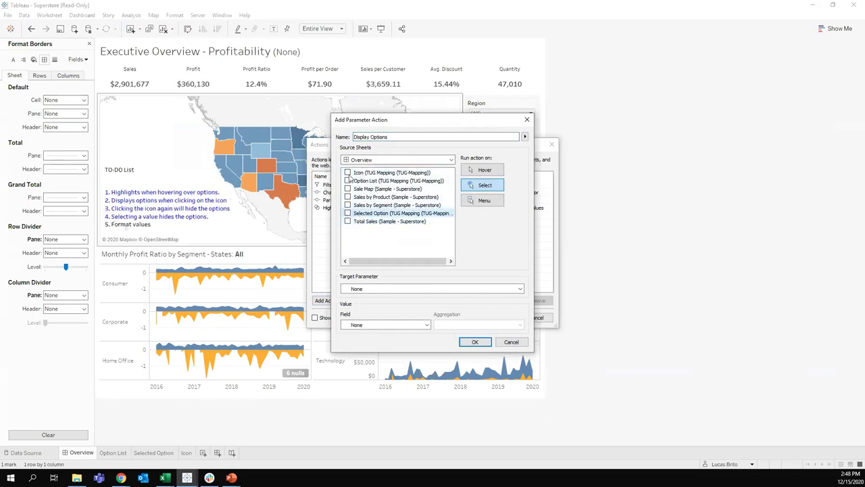
- Target Display Options at Sheet Swap with field 1 as the value and aggregation None, and save the dashboard's actions
left_click(372, 290)
left_click(371, 310)
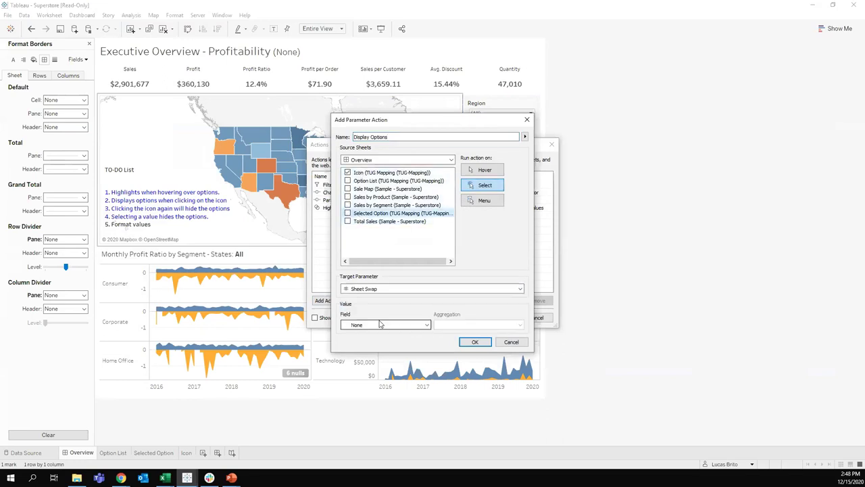
left_click(376, 325)
left_click(386, 347)
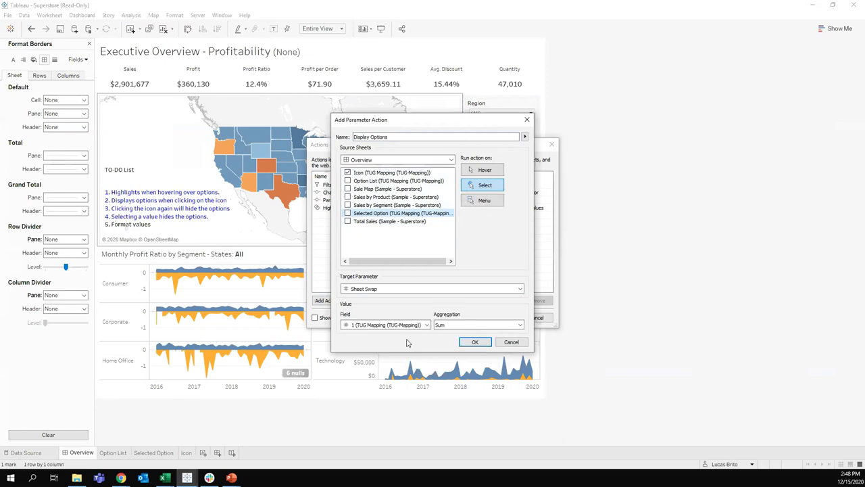
left_click(478, 325)
left_click(465, 332)
left_click(475, 342)
left_click(501, 317)
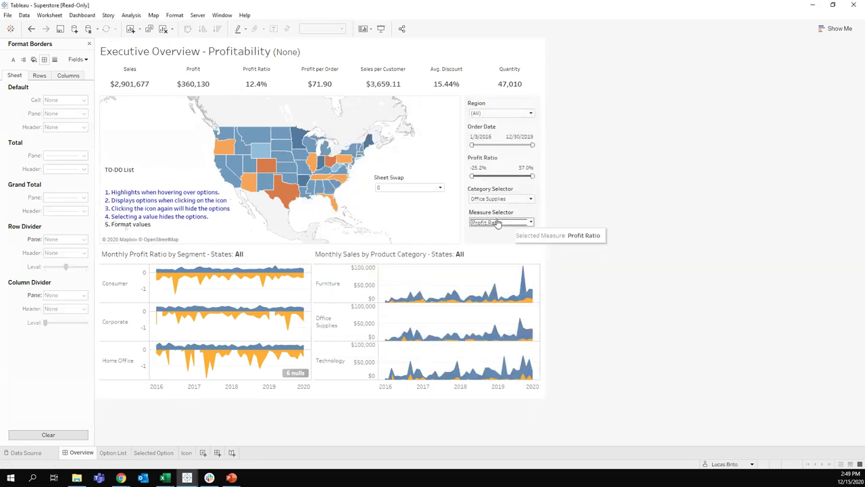
- Test the Measure Selector by showing its options from the icon, selecting Sales, and showing and hiding the options again
left_click(529, 221)
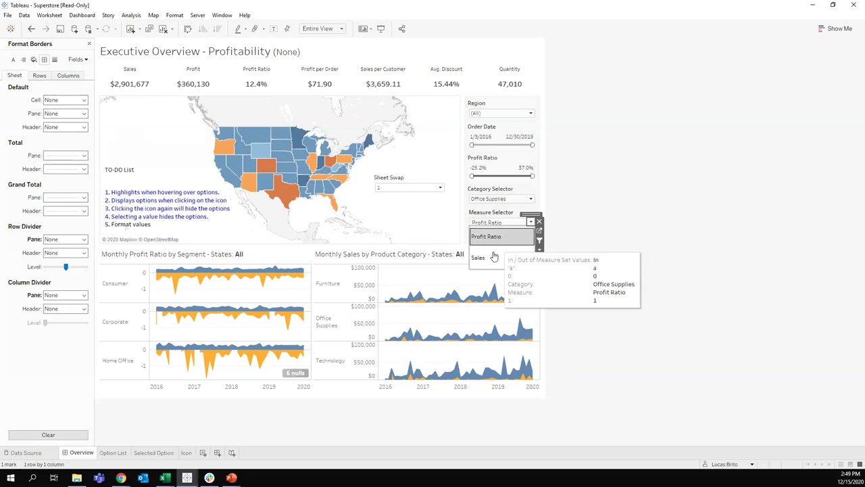
left_click(496, 257)
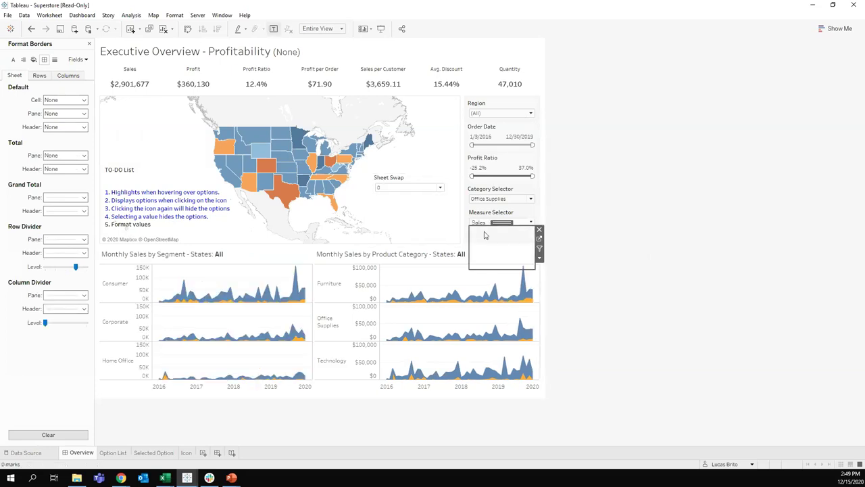
left_click(531, 223)
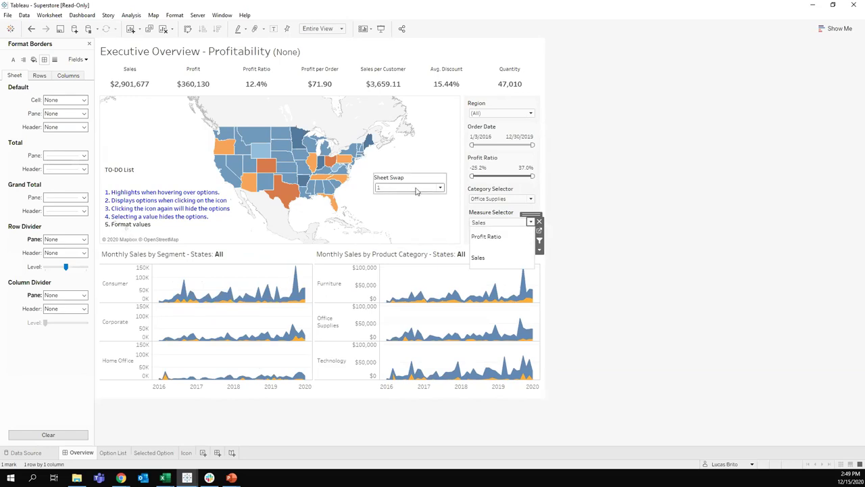
left_click(492, 239)
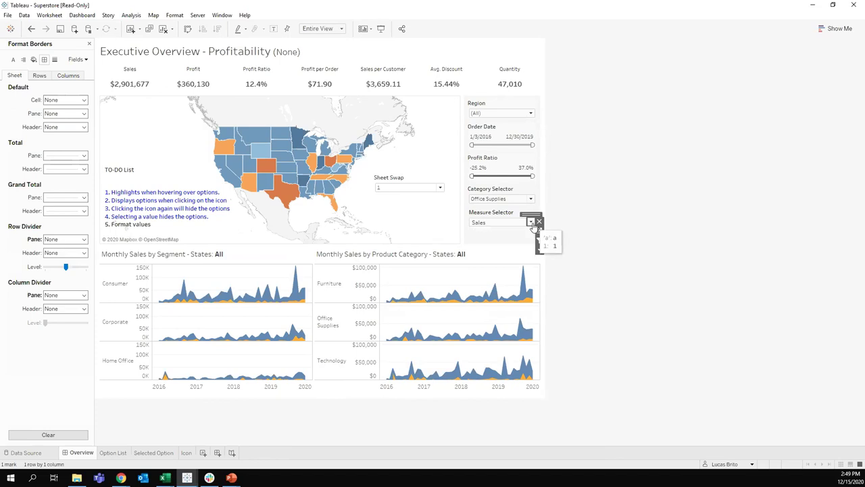
- Remove the Sheet Swap parameter control from the Overview dashboard
left_click(438, 184)
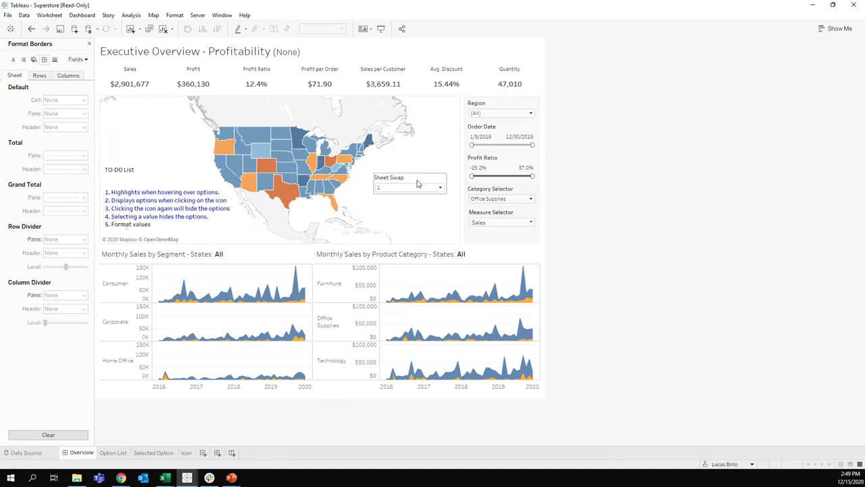
left_click(449, 177)
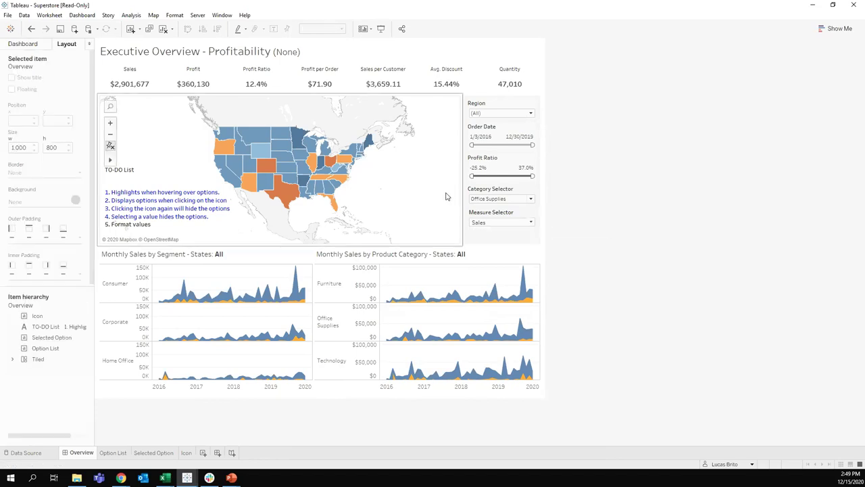
left_click(524, 115)
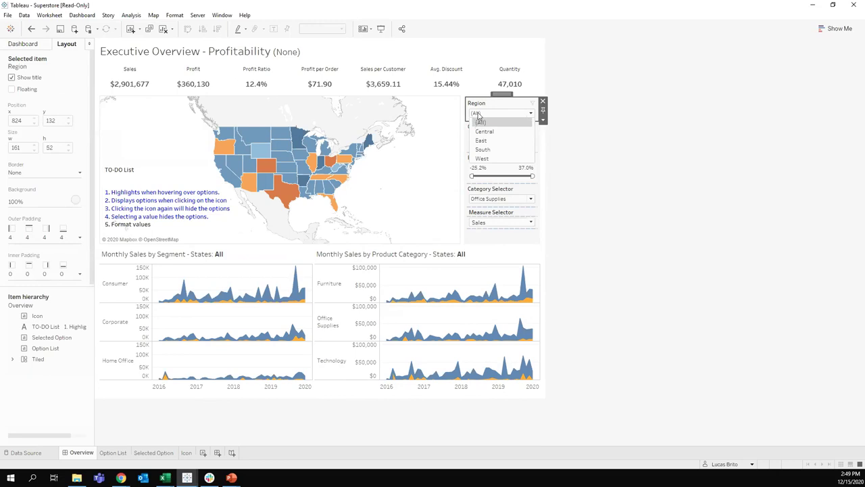
left_click(556, 246)
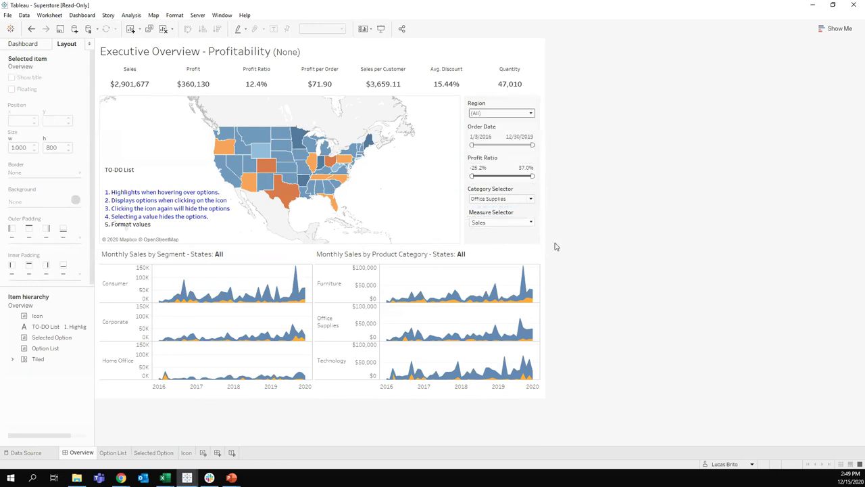
left_click(123, 453)
left_click(154, 166)
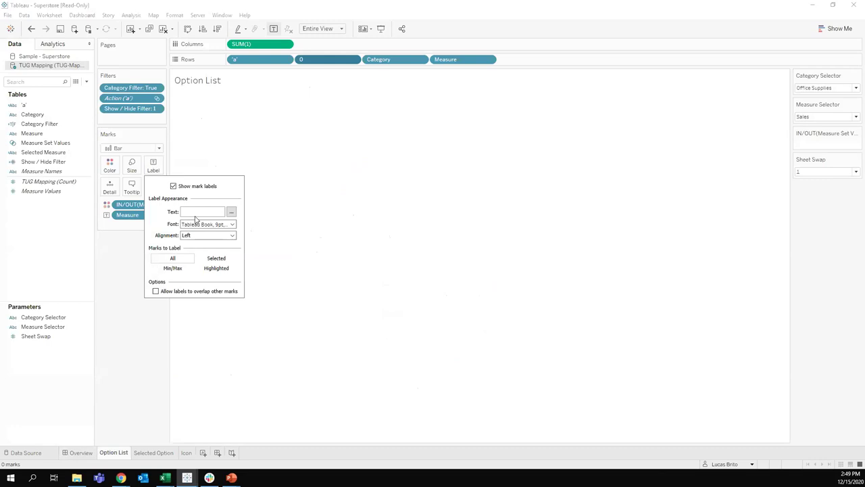
left_click_drag(132, 204, 155, 170)
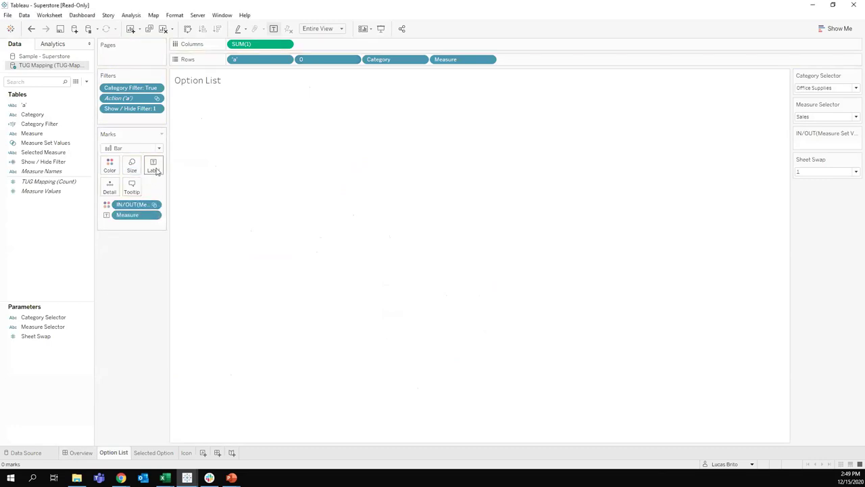
left_click(155, 169)
left_click(231, 212)
left_click(565, 205)
left_click_drag(125, 214, 153, 169)
left_click(154, 166)
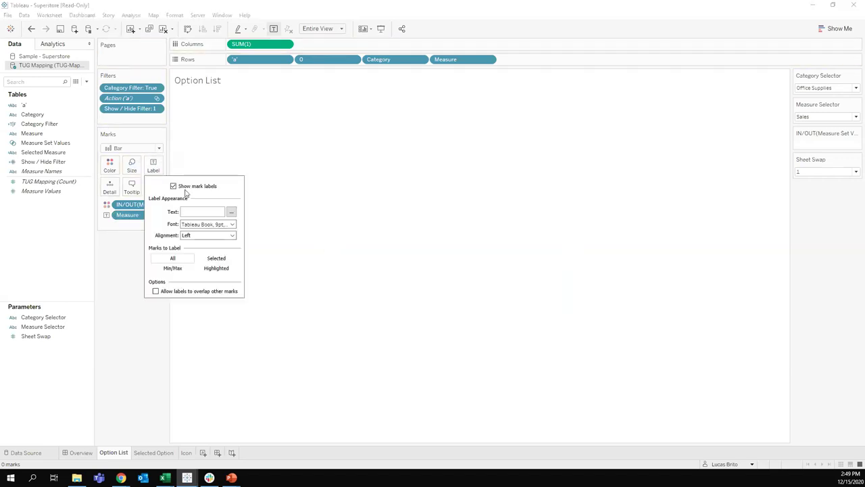
left_click(230, 213)
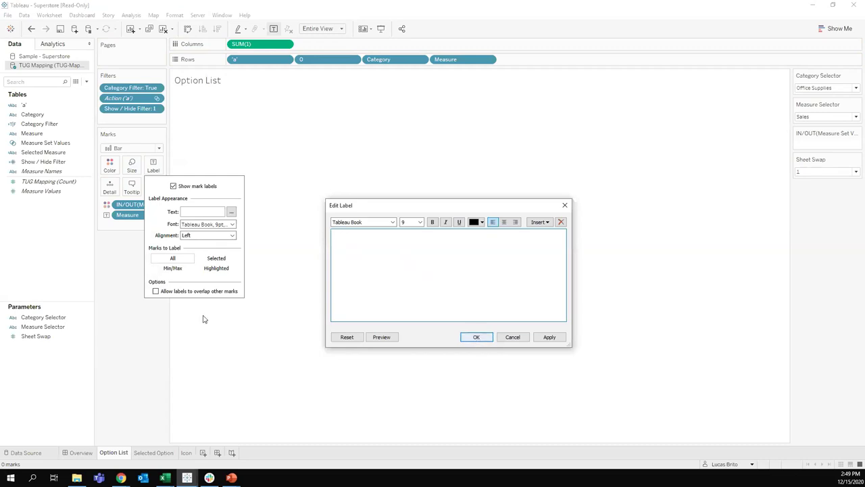
left_click(515, 336)
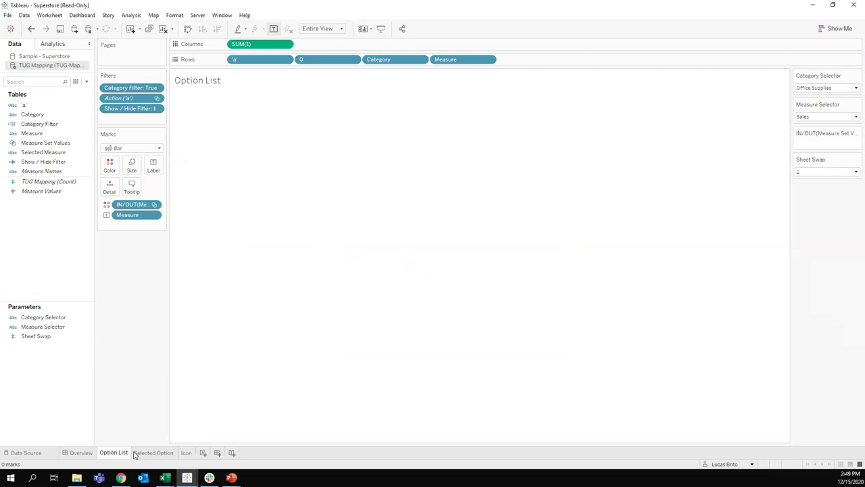
- Test the Measure Selector on the Overview dashboard by showing its options and selecting Profit Ratio, and go to the Option List sheet
left_click(81, 452)
left_click(531, 220)
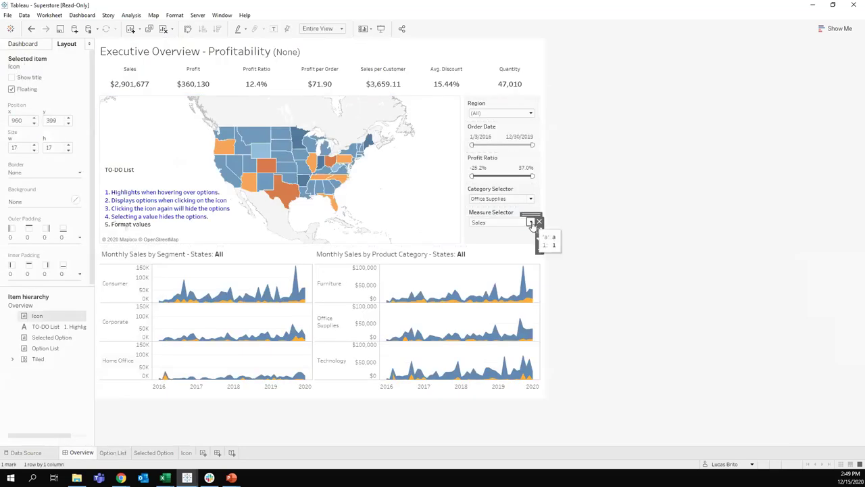
left_click(492, 239)
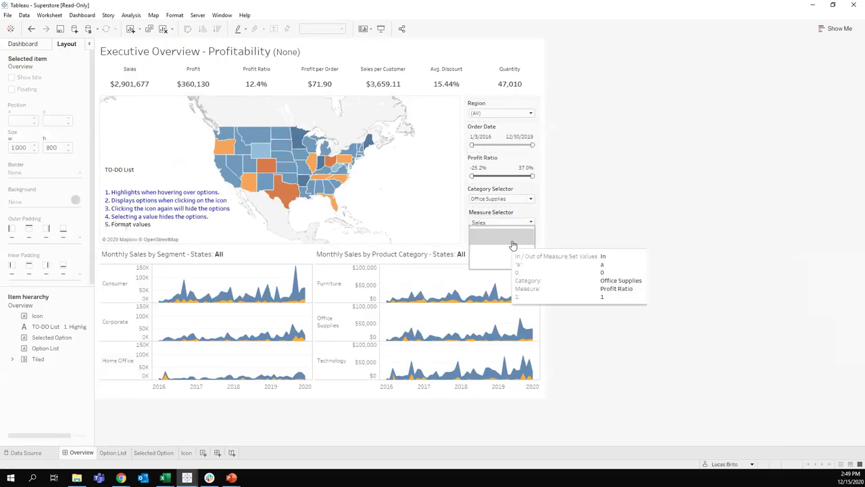
left_click(502, 243)
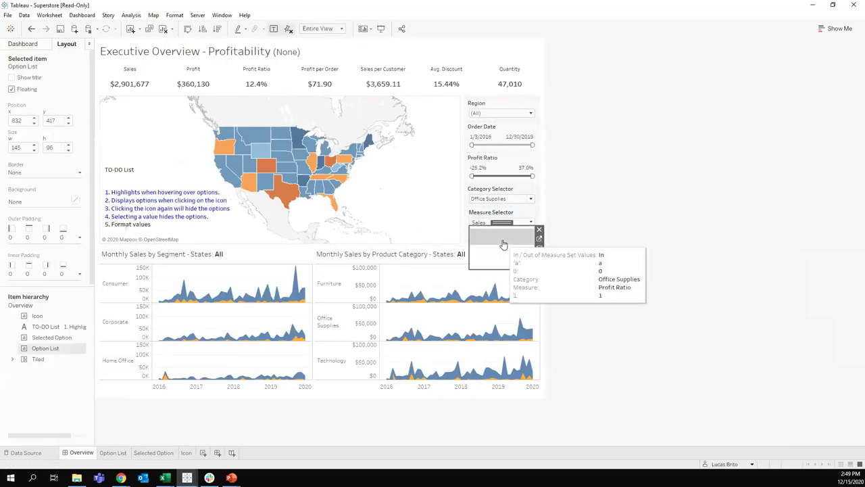
left_click(539, 238)
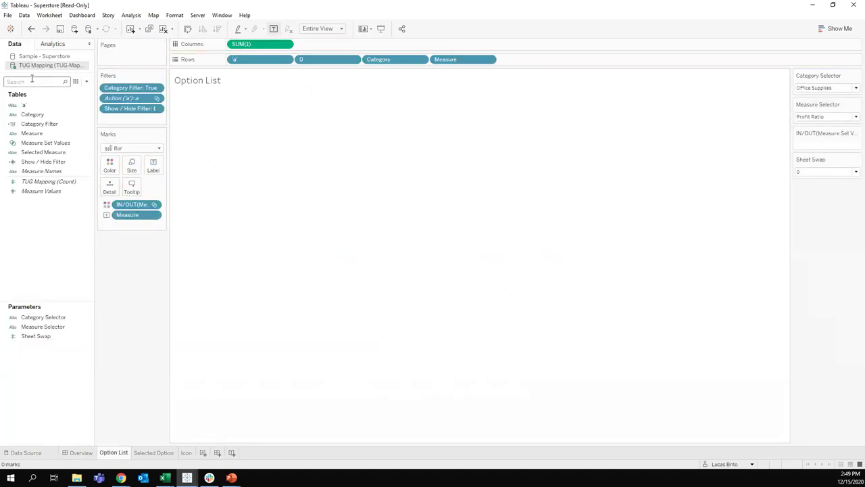
- Search the data fields for Measure and try to put the Measure field on the Option List sheet's mark labels
type("MEASU")
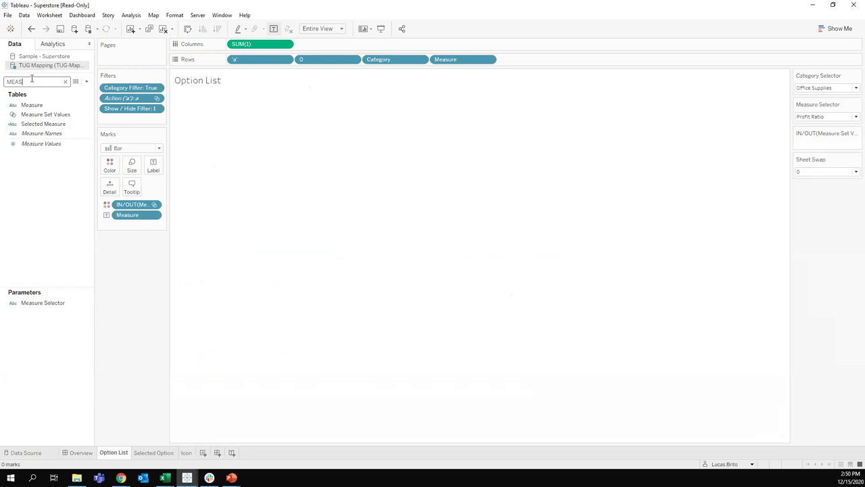
left_click_drag(32, 104, 150, 170)
left_click(158, 148)
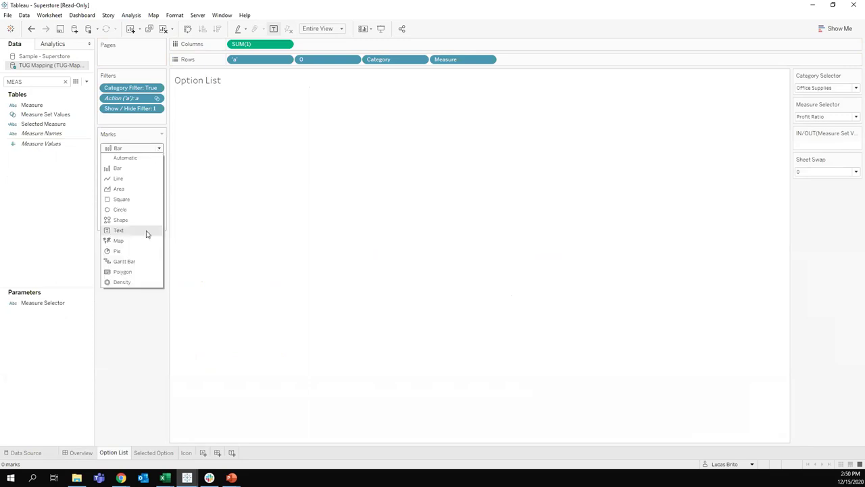
left_click(137, 290)
- Set Sheet Swap to 1 and remove the blank line above <Measure> in the Option List sheet's label text
left_click(825, 171)
left_click(826, 185)
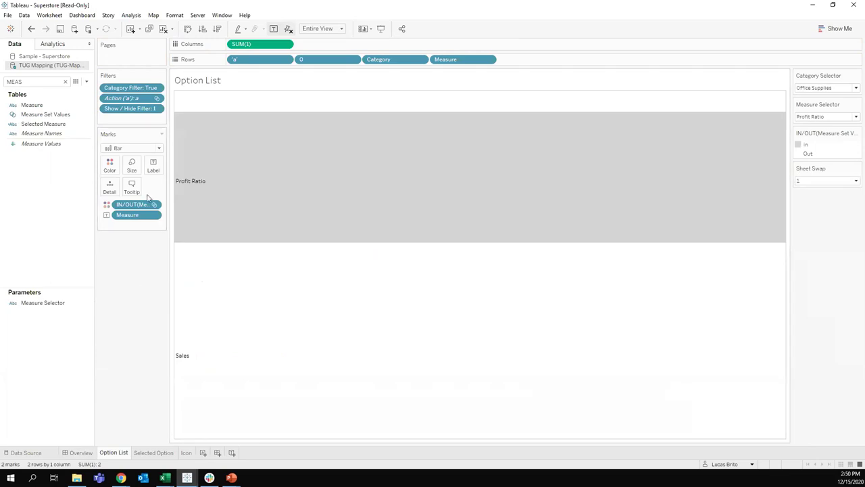
left_click(153, 166)
left_click(230, 212)
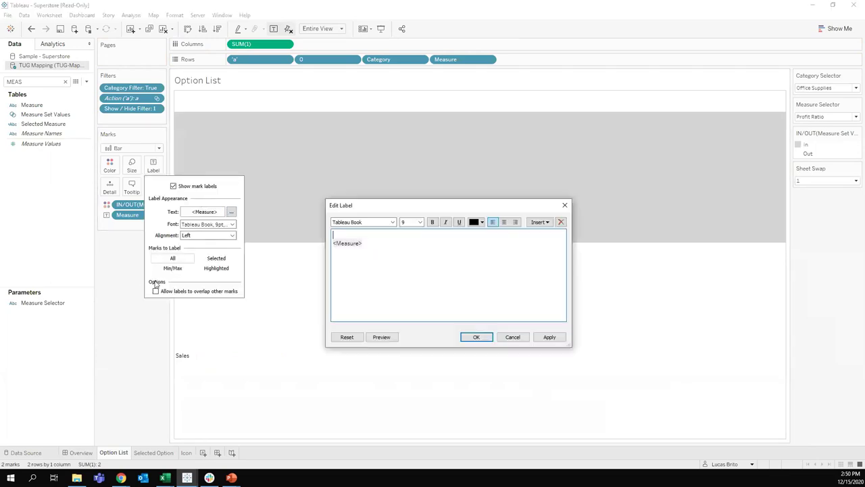
left_click(565, 205)
left_click(231, 211)
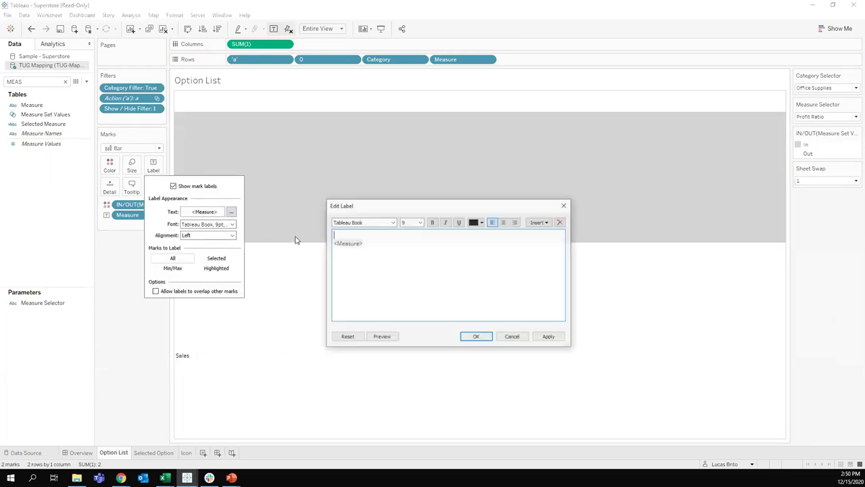
key("shift+Down")
key("Delete")
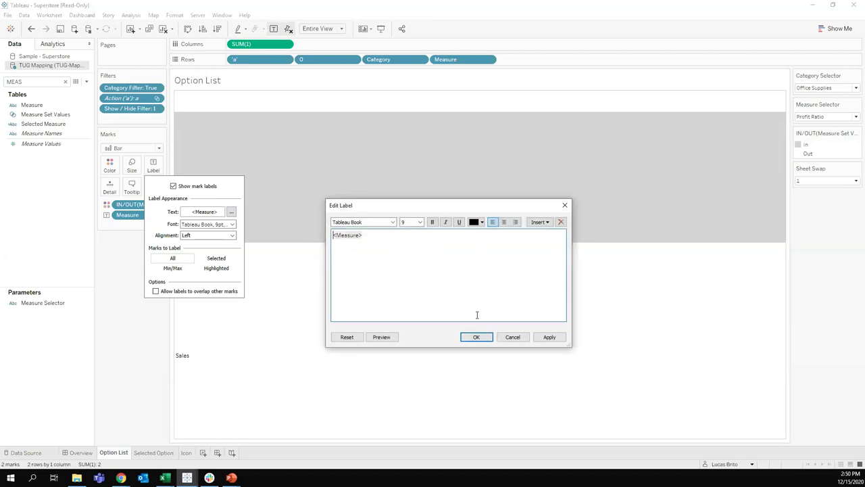
left_click(549, 337)
left_click(475, 337)
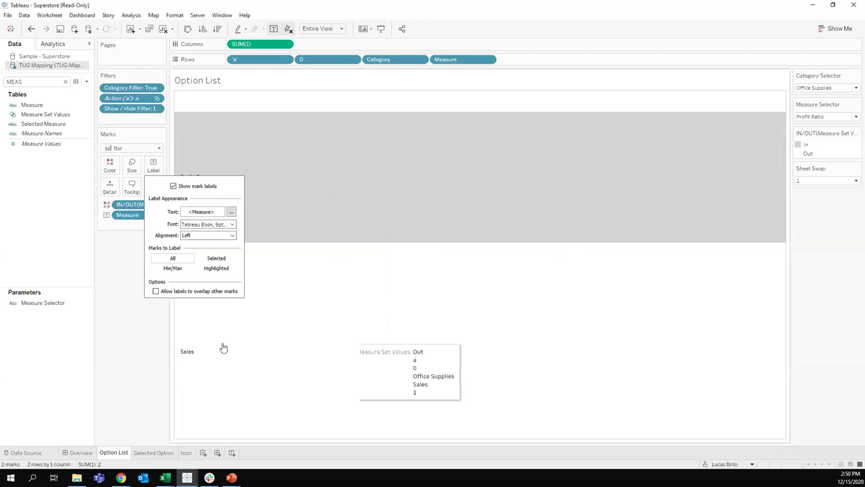
- Test the edited option list on the Overview dashboard by selecting Profit Ratio in it
left_click(81, 452)
left_click(577, 206)
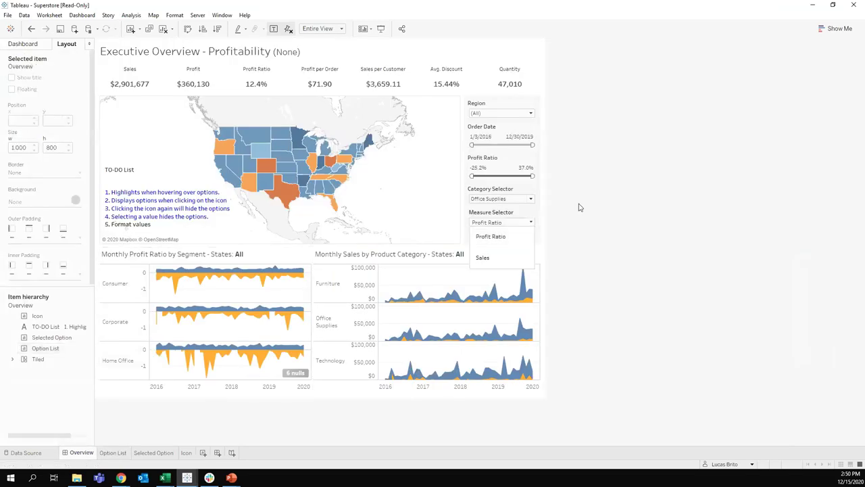
left_click(522, 249)
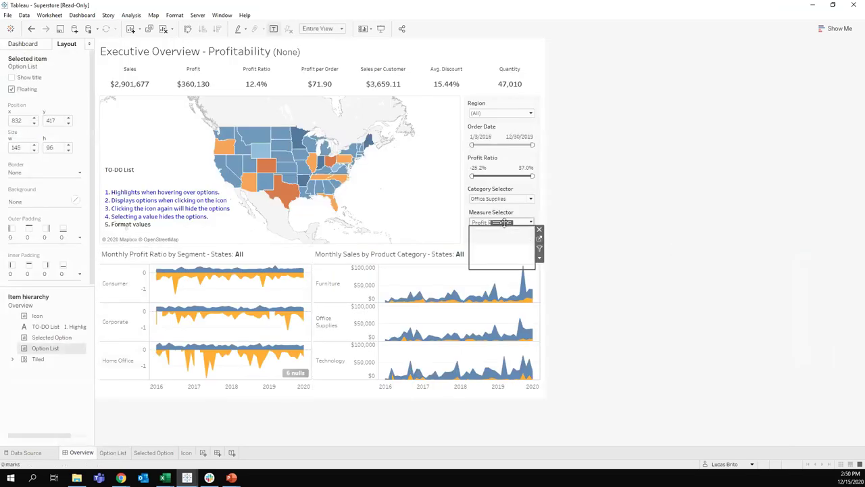
left_click(587, 215)
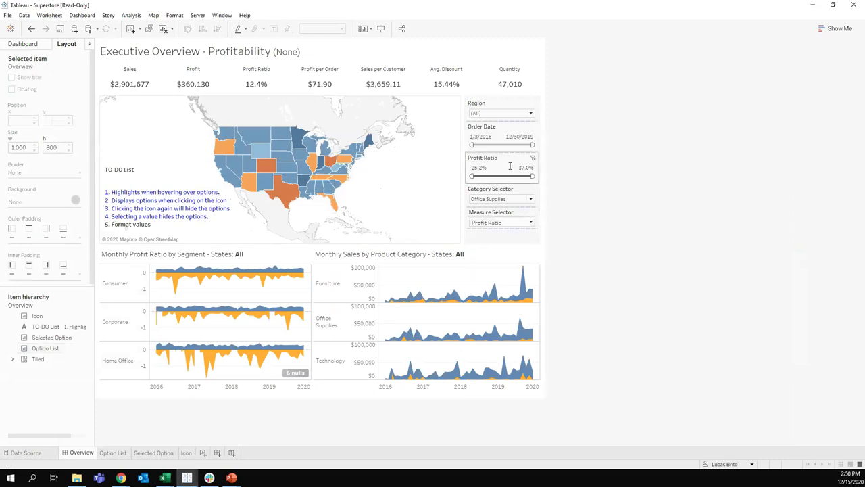
- Remove the TO-DO List text object from the Overview dashboard and switch to presentation mode
left_click(217, 173)
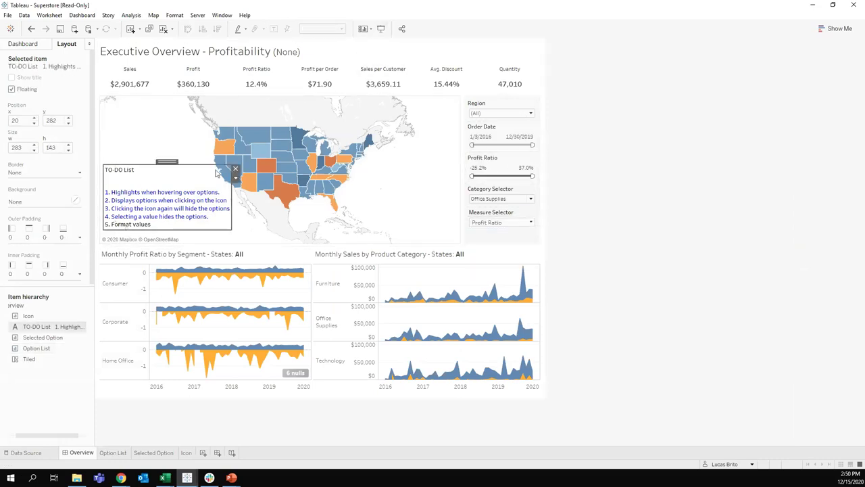
left_click(234, 169)
left_click(381, 28)
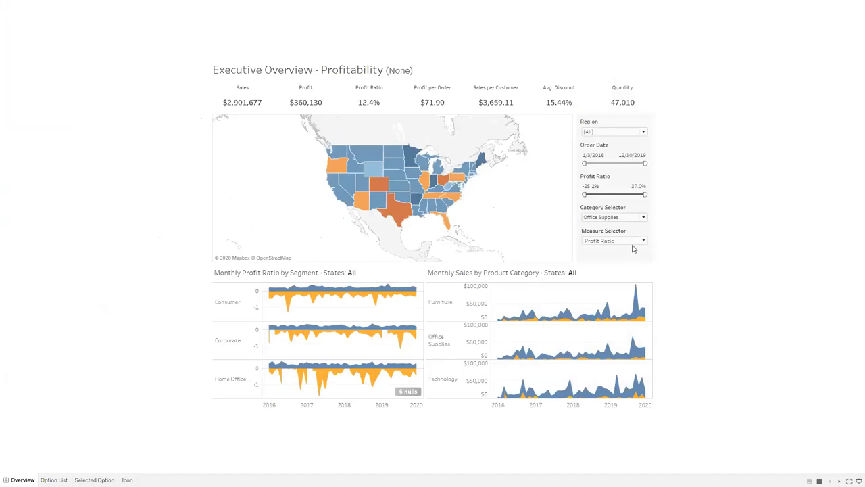
- Test the Measure Selector in presentation mode by showing its options from the icon and selecting Sales
left_click(644, 242)
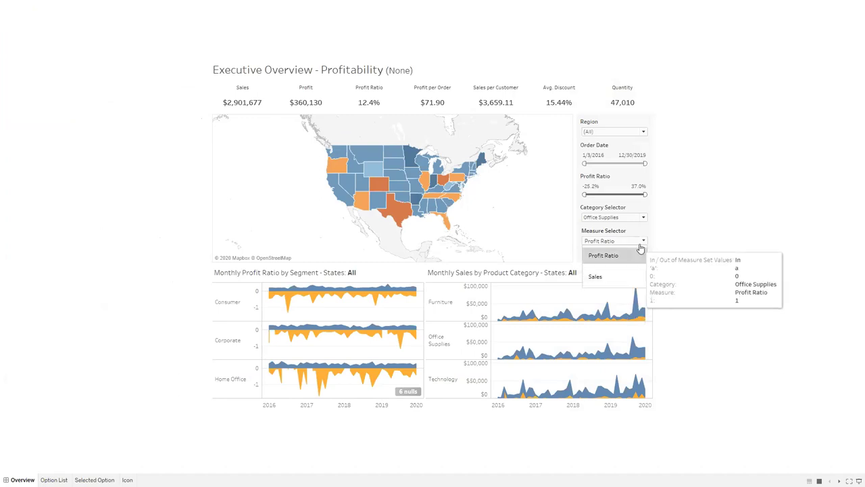
left_click(659, 256)
left_click(644, 242)
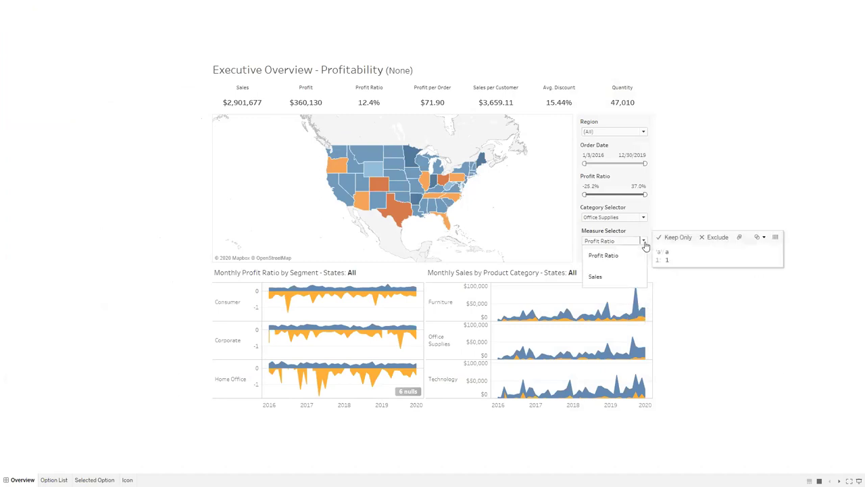
left_click(615, 277)
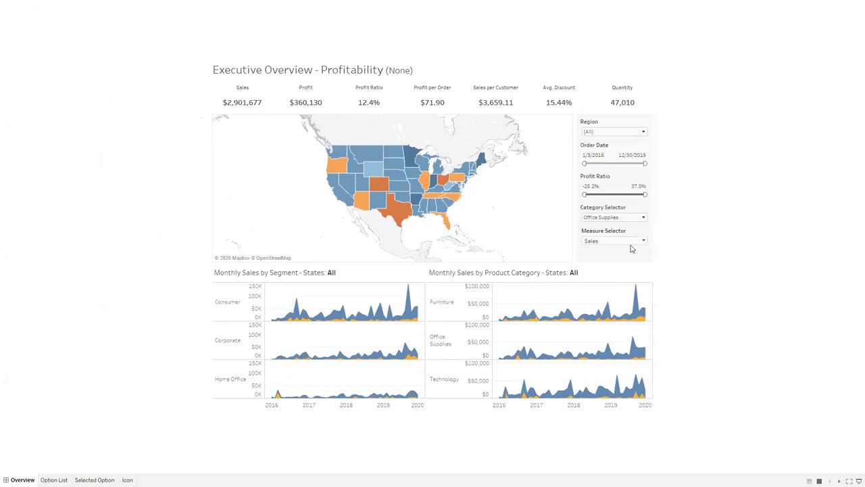
- Set the Category Selector to Furniture and show the Measure Selector's options for that category
left_click(644, 217)
left_click(638, 227)
left_click(644, 242)
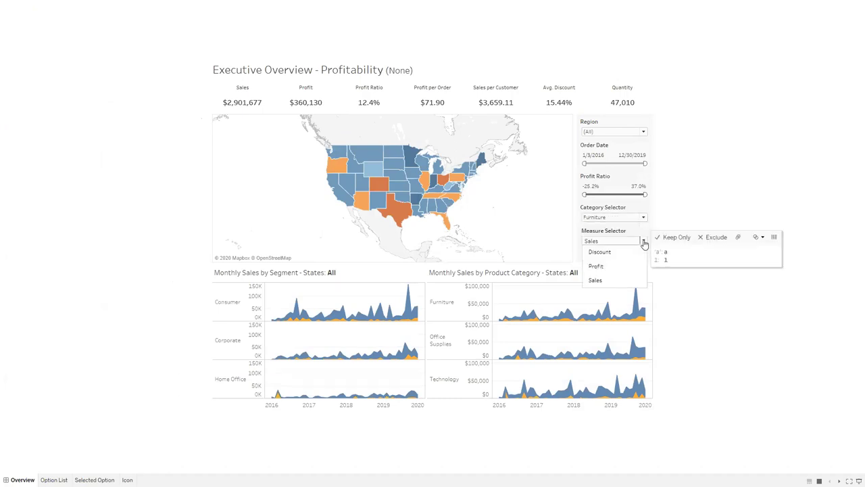
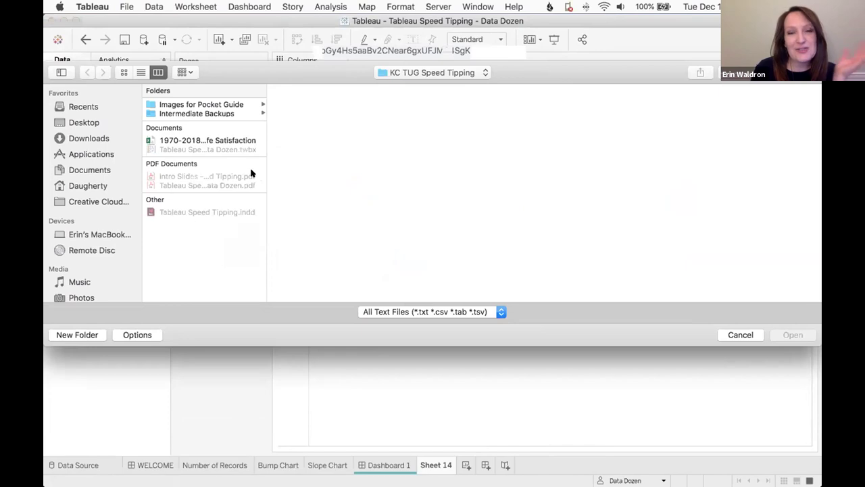
- Connect to the text file 1970-2018 - World Bank GDP + Gallap Life Satisfaction in the KC TUG Speed Tipping folder
left_click(224, 141)
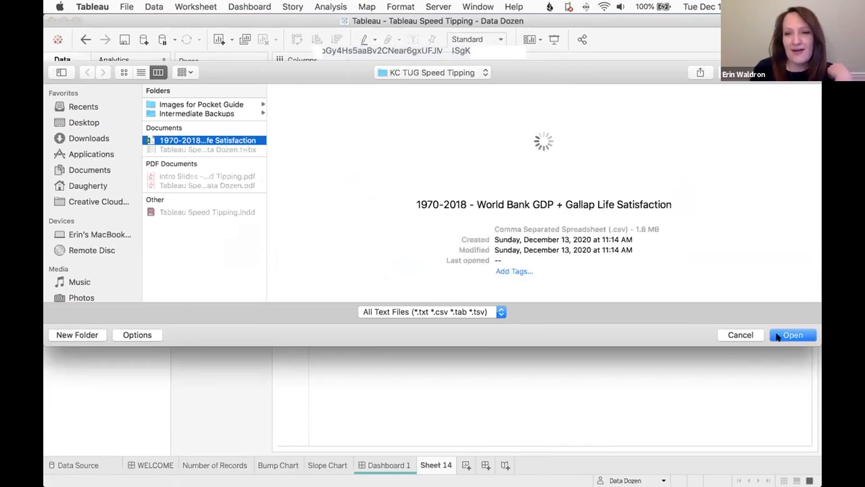
key("Return")
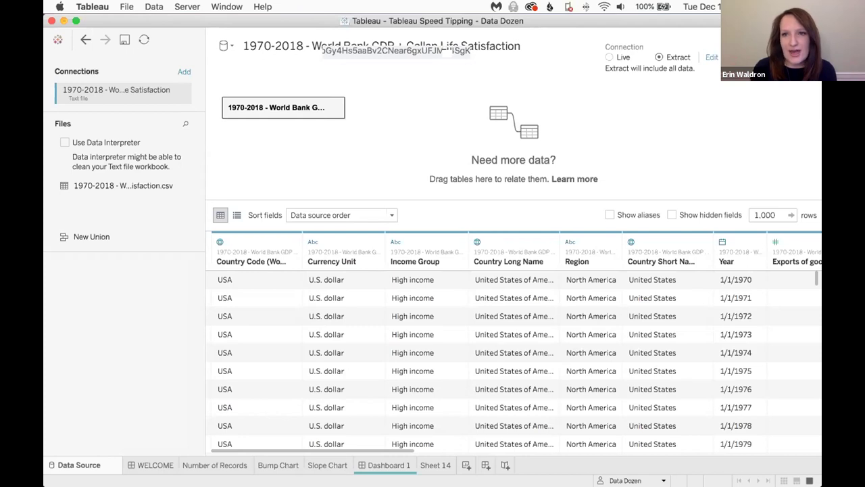
- Try to add a data source filter on Region that keeps only North America
left_click(804, 56)
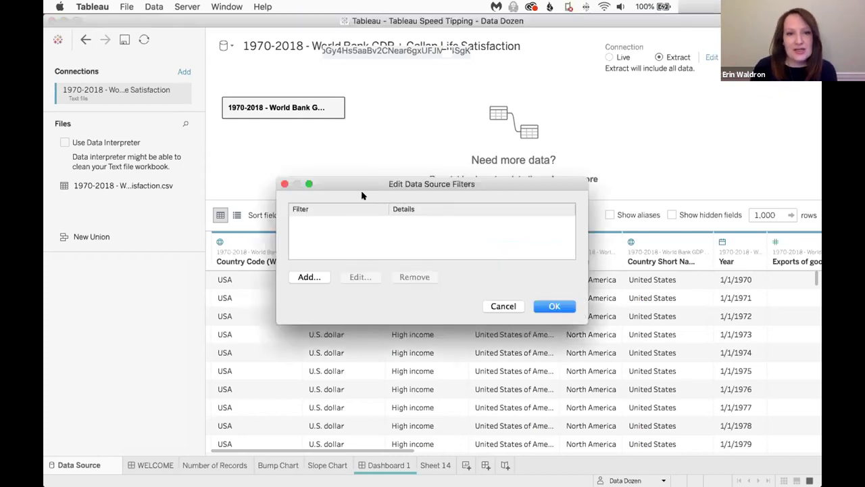
left_click(326, 277)
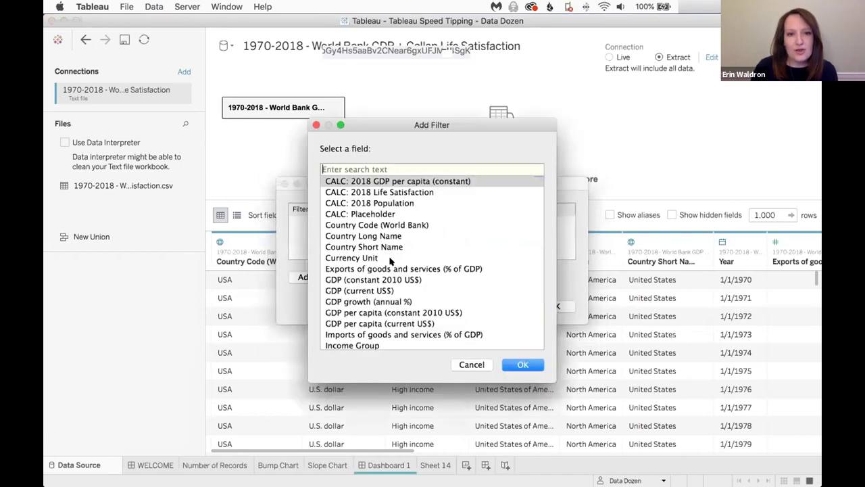
scroll(391, 283, "down", 5)
left_click(358, 337)
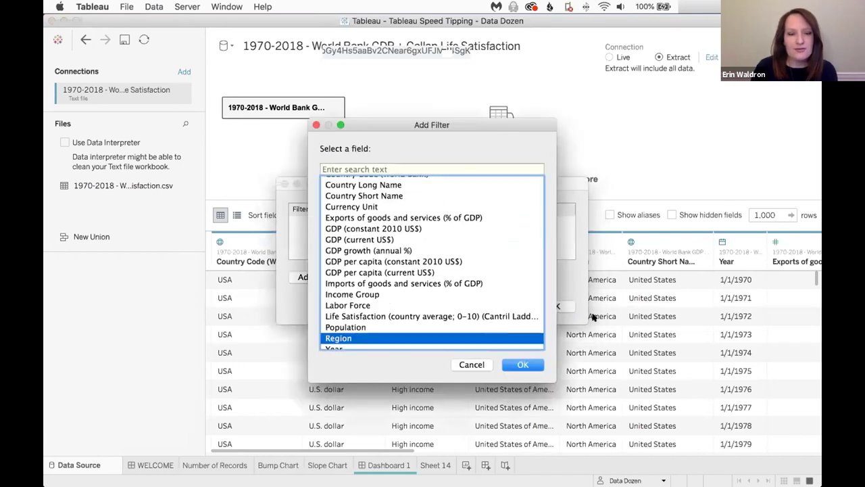
left_click(523, 364)
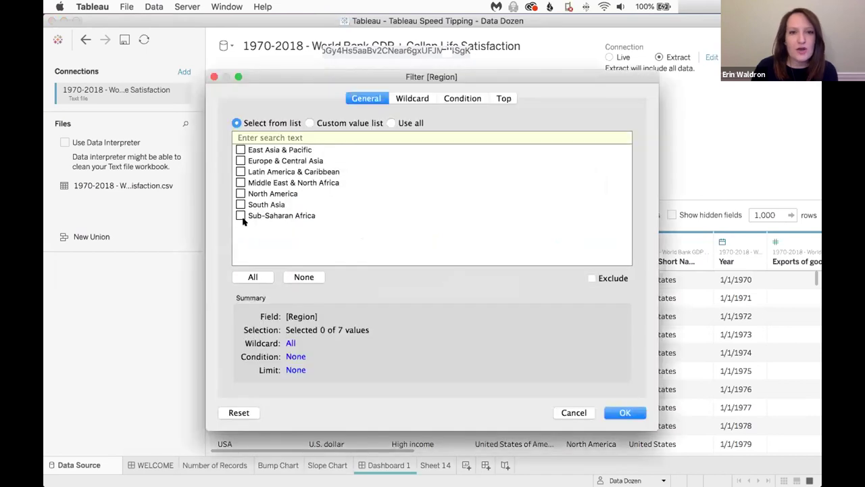
left_click(239, 193)
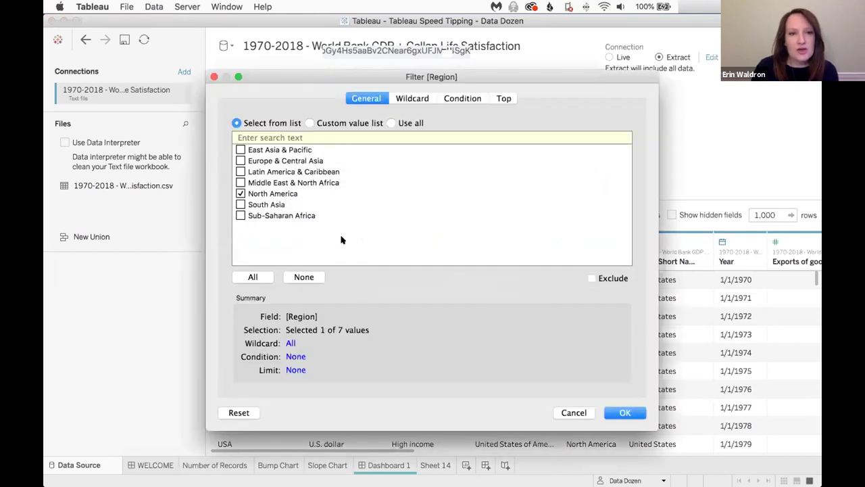
left_click(625, 413)
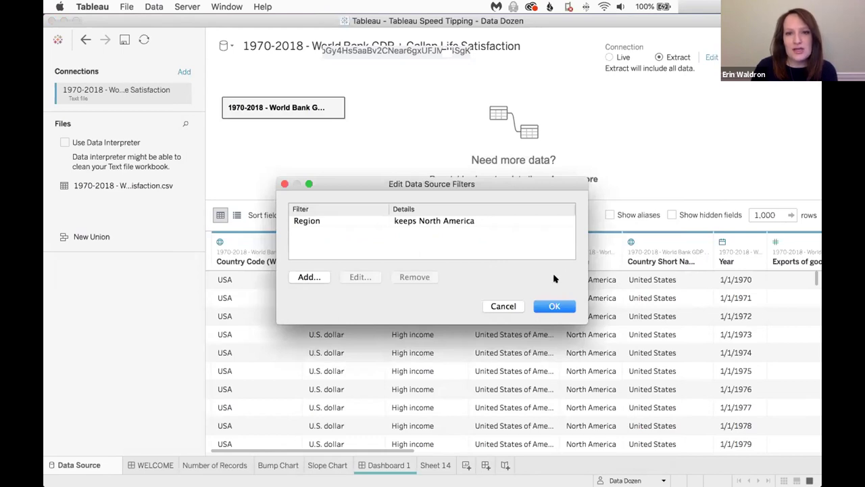
left_click(515, 307)
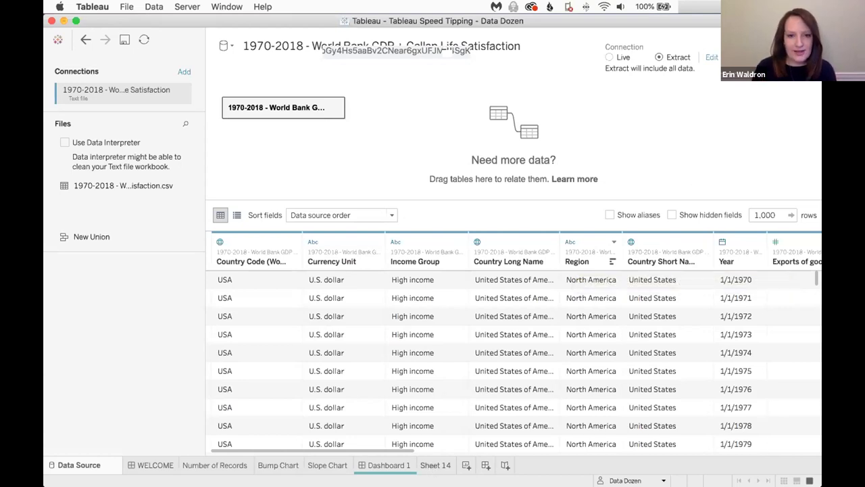
- Go to Sheet 14, widen the data pane and show the data type options for the Year field
left_click(435, 464)
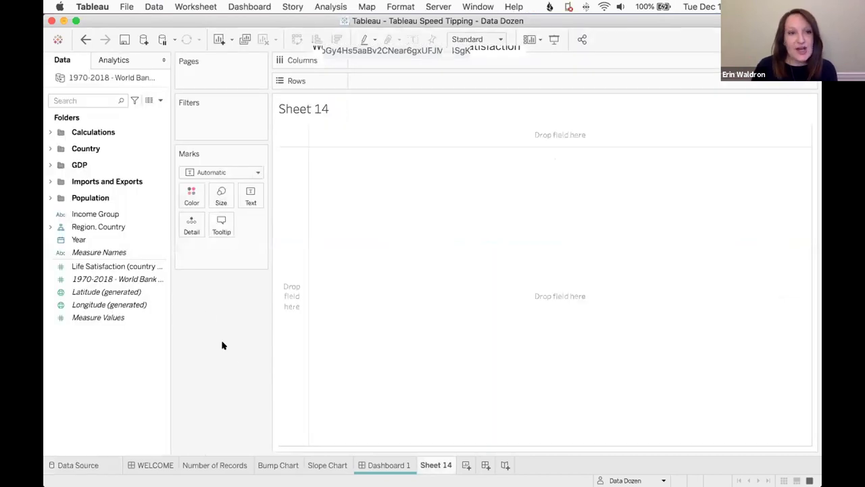
left_click_drag(171, 245, 222, 245)
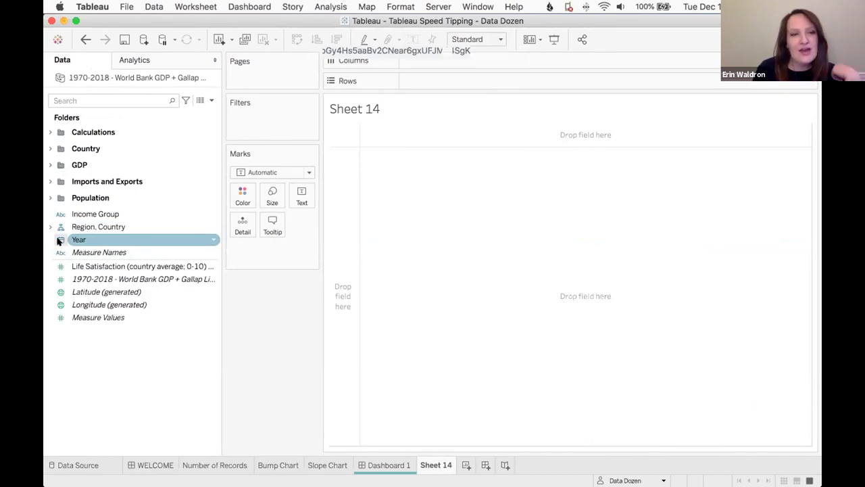
left_click(60, 240)
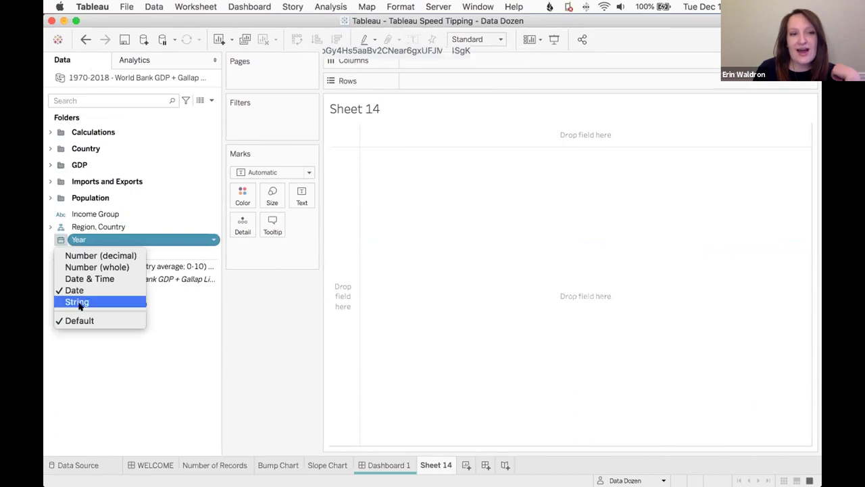
left_click(167, 401)
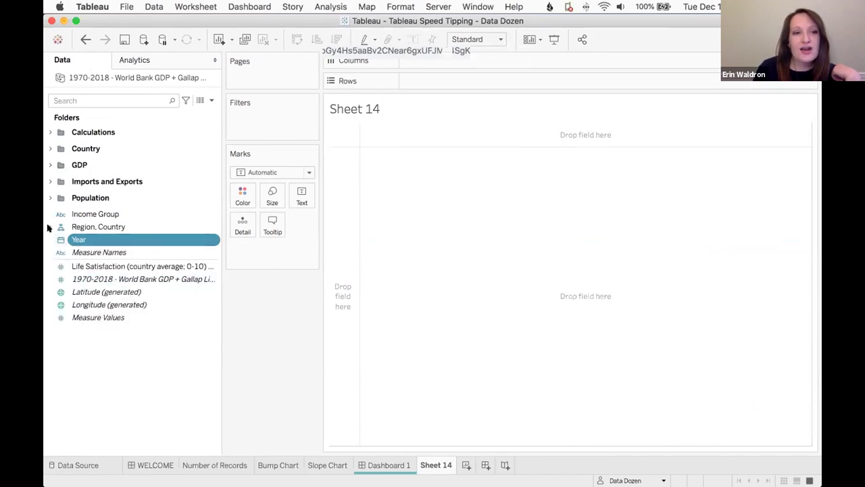
- Expand the Region, Country hierarchy and show the geographic role options for Country Short Name
left_click(50, 226)
left_click(70, 252)
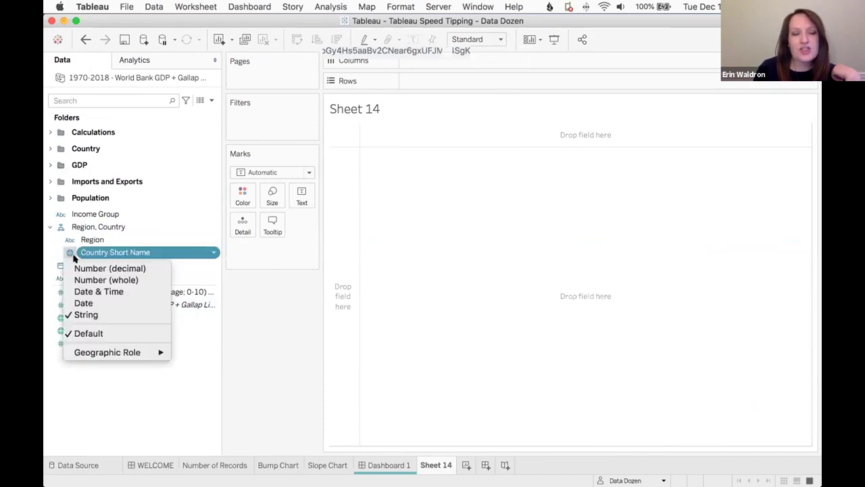
mouse_move(115, 352)
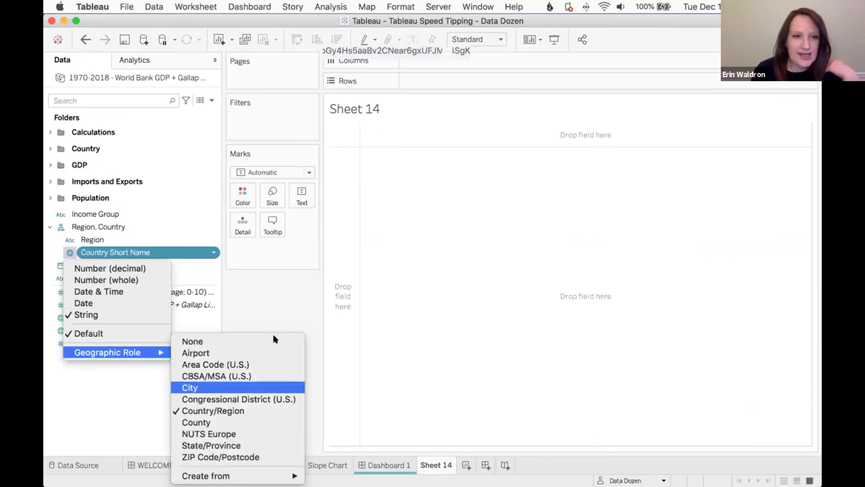
left_click(290, 318)
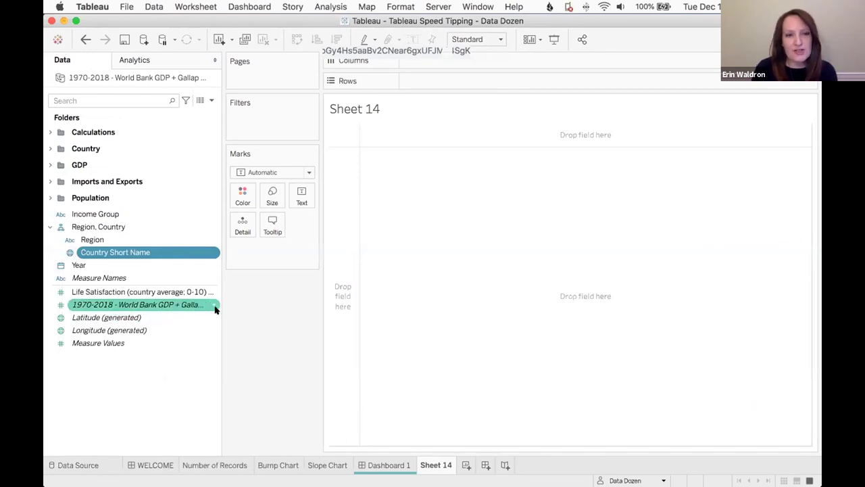
- Adjust the data pane's width and show the World Bank GDP file's record count as text on Sheet 14
left_click_drag(220, 305, 333, 308)
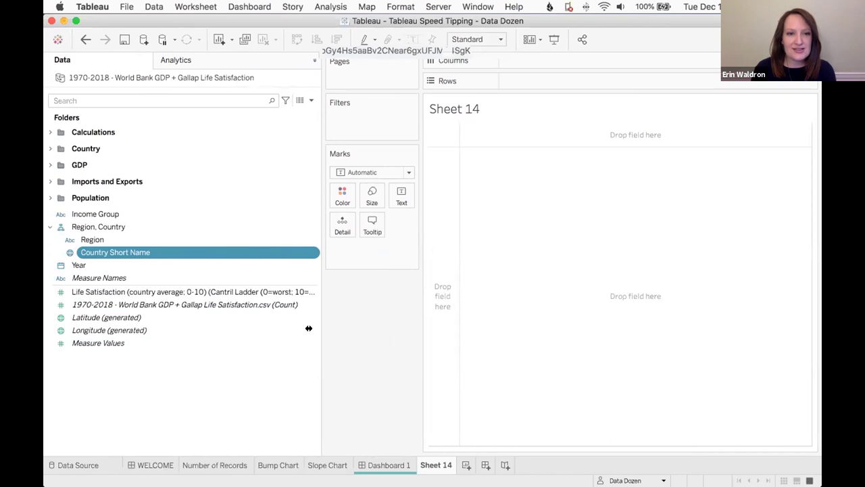
left_click_drag(319, 328, 198, 336)
left_click_drag(120, 304, 262, 368)
mouse_move(326, 128)
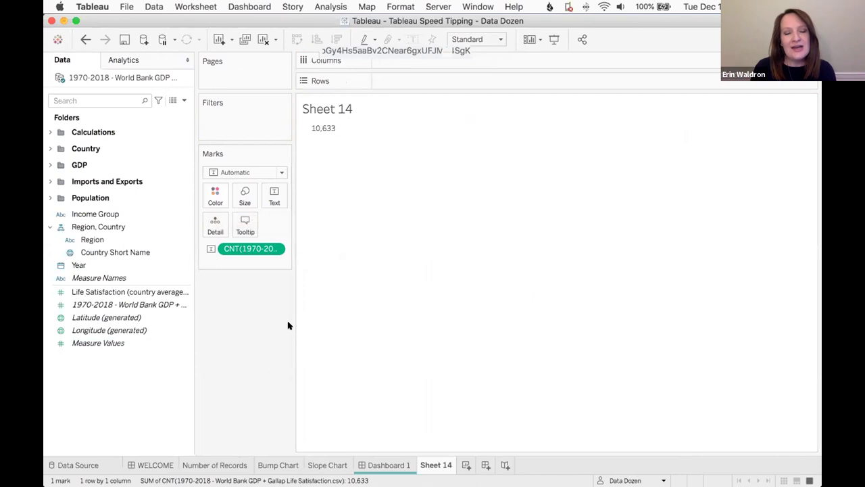
- Break the record count down by Country Short Name on rows and look through the list of countries
left_click(132, 239)
left_click_drag(108, 251, 411, 83)
left_click_drag(440, 168, 443, 436)
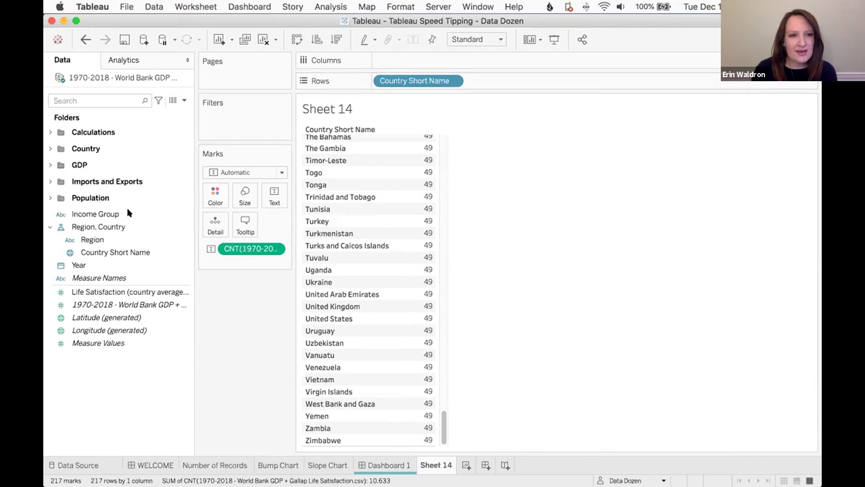
- Add Year to the columns and encode the record count as color instead of text
left_click(81, 265)
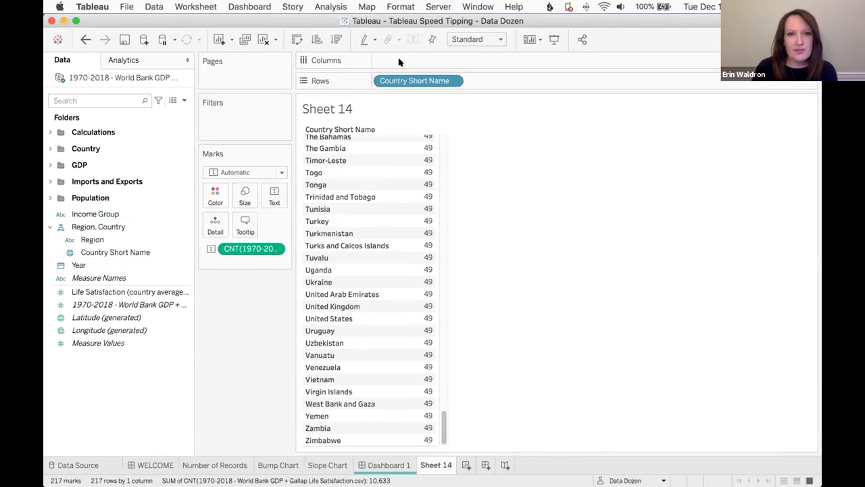
left_click(106, 291)
left_click_drag(105, 268, 469, 62)
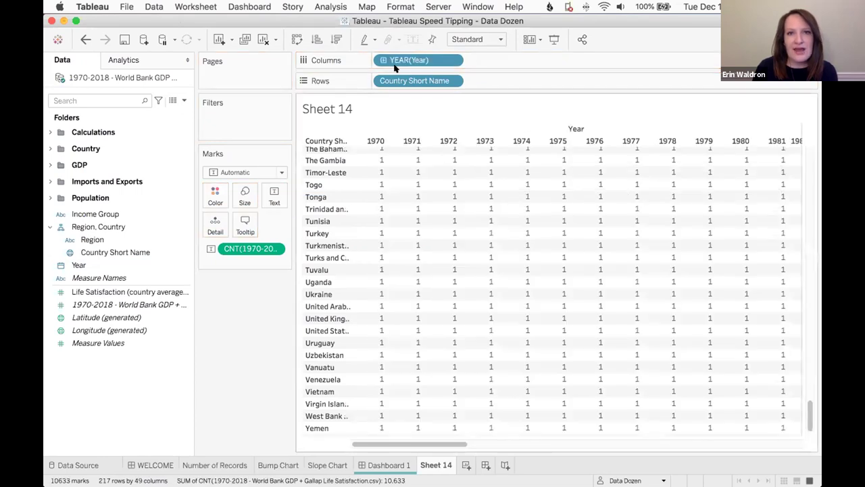
left_click_drag(251, 249, 229, 194)
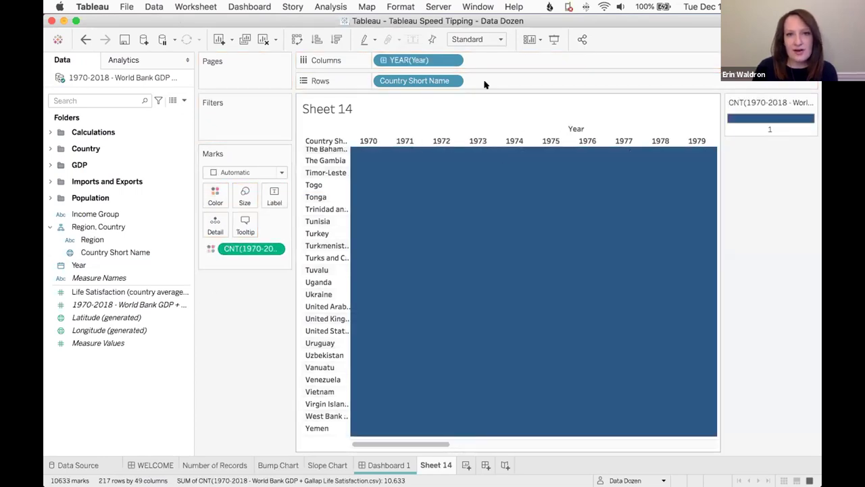
- Fit the sheet to Entire View and move the color legend below the Marks card
left_click(476, 39)
left_click(467, 80)
left_click_drag(753, 102, 230, 297)
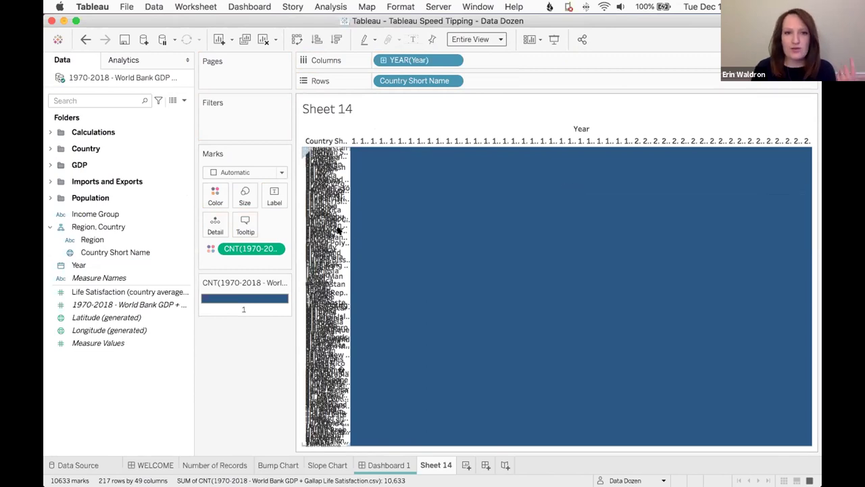
- Hide the headers of both the Year columns and the Country Short Name rows
left_click(453, 60)
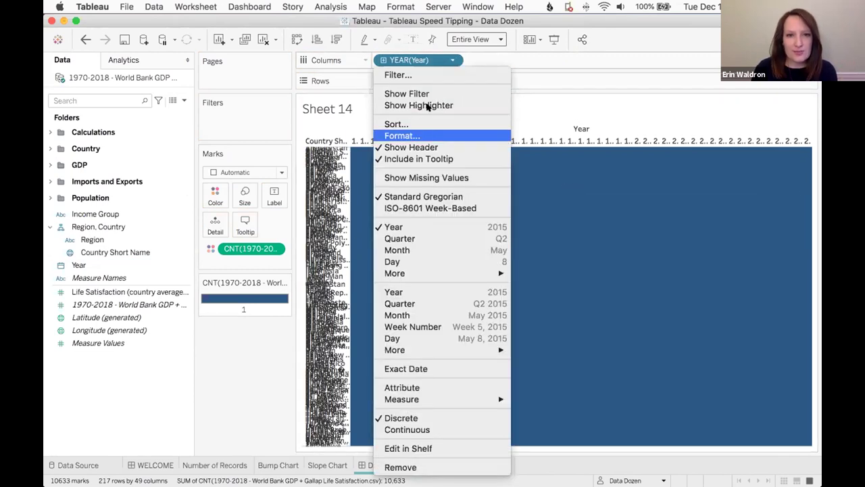
left_click(411, 147)
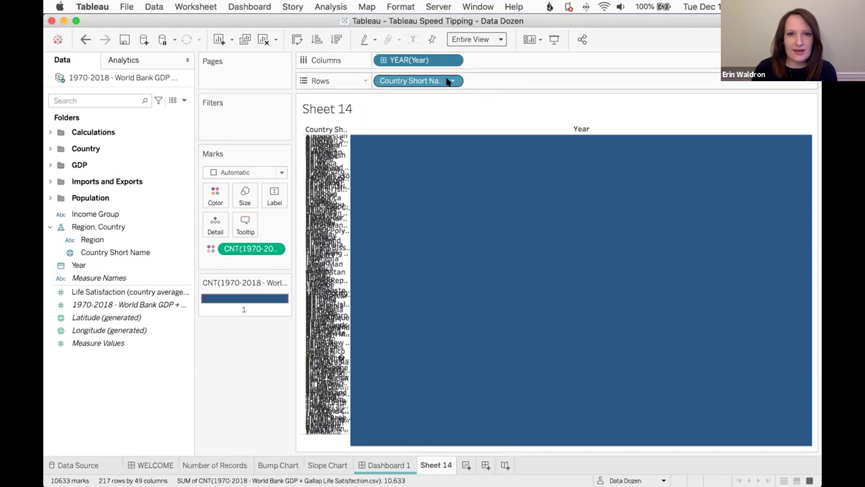
left_click(452, 81)
left_click(417, 169)
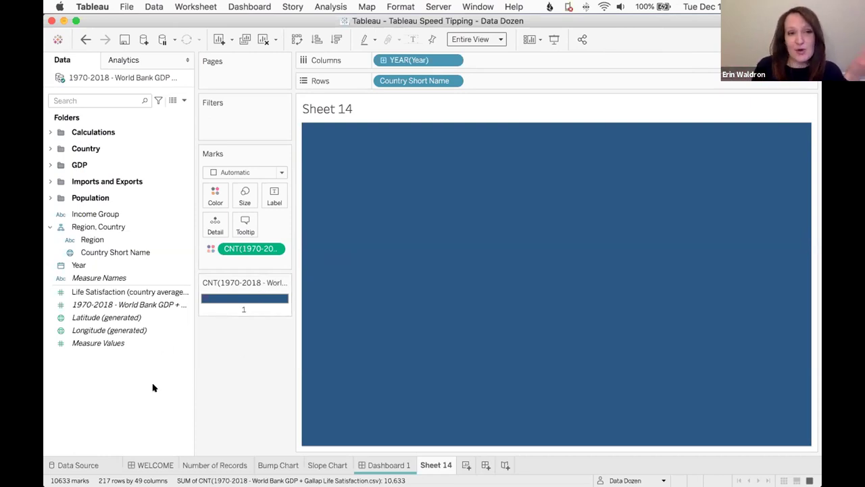
- Check the data pane's options for grouping fields by folder and expand the Population folder
left_click(179, 101)
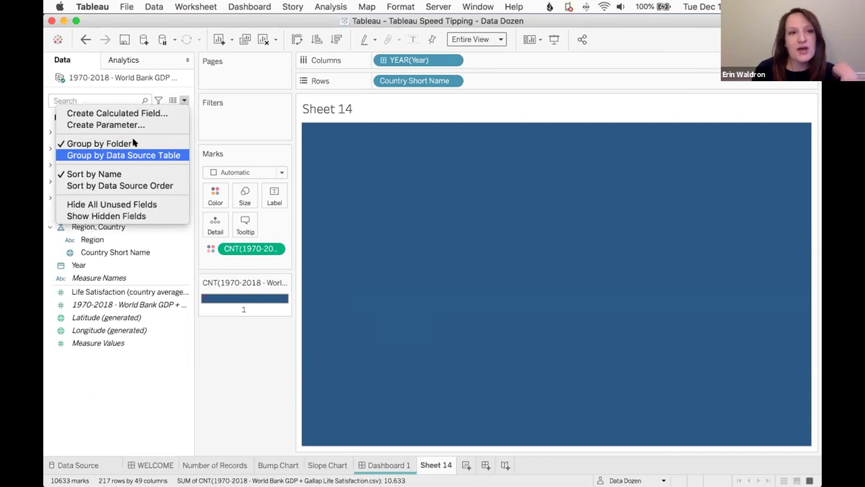
left_click(120, 400)
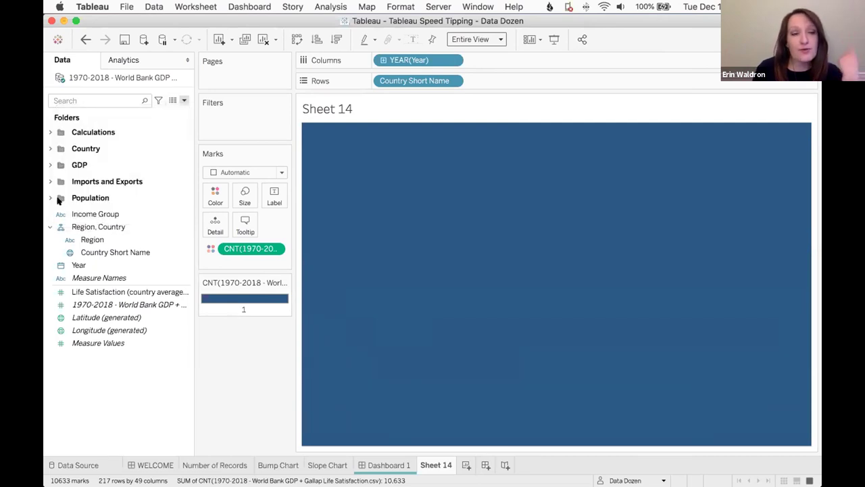
left_click(50, 197)
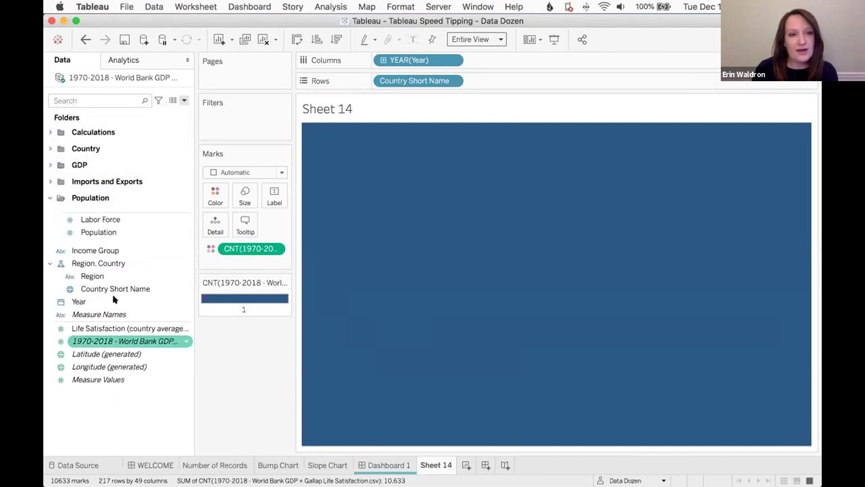
- Show the folder options for the Life Satisfaction and record count fields together, and collapse the Population folder
left_click(115, 328)
left_click(106, 339, "super")
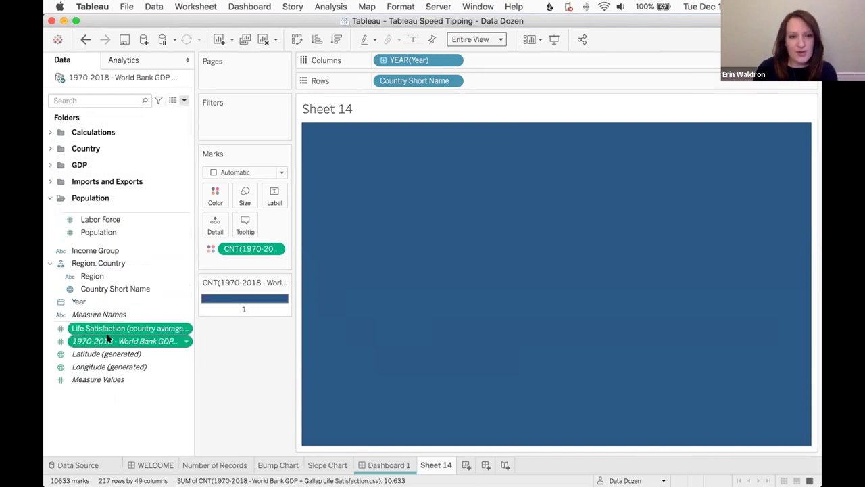
right_click(109, 339)
mouse_move(156, 448)
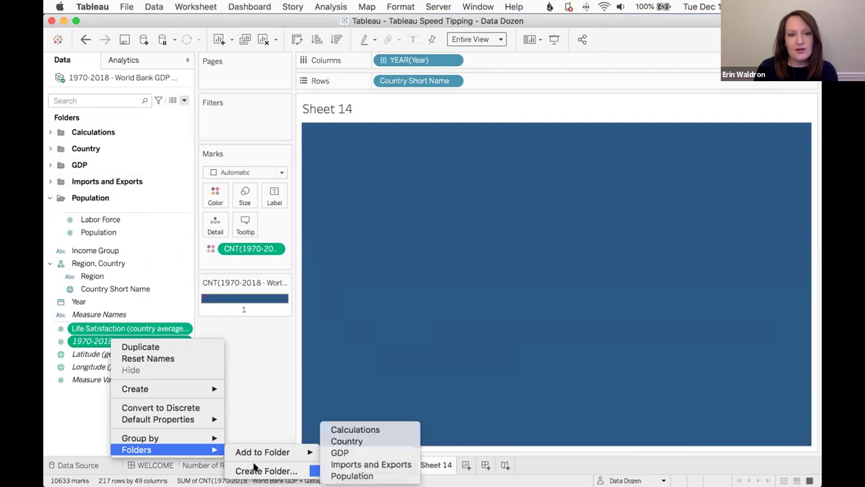
mouse_move(261, 450)
left_click(251, 368)
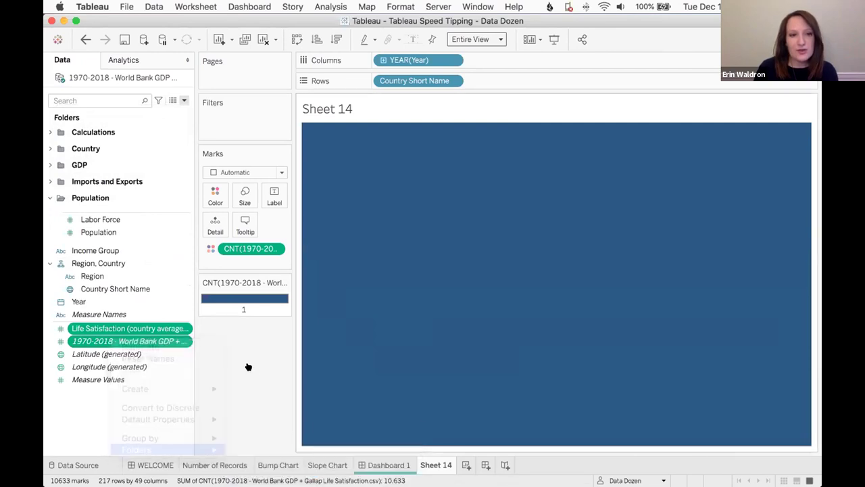
left_click(170, 421)
left_click(49, 197)
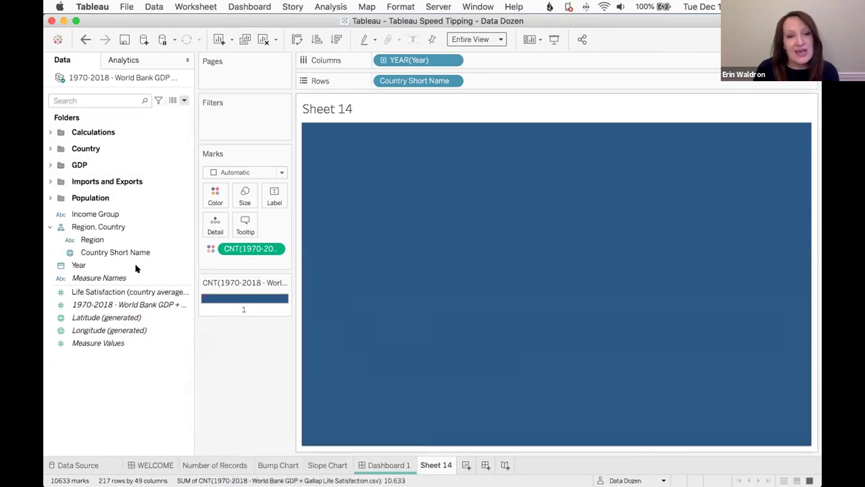
left_click(98, 278)
left_click(152, 230)
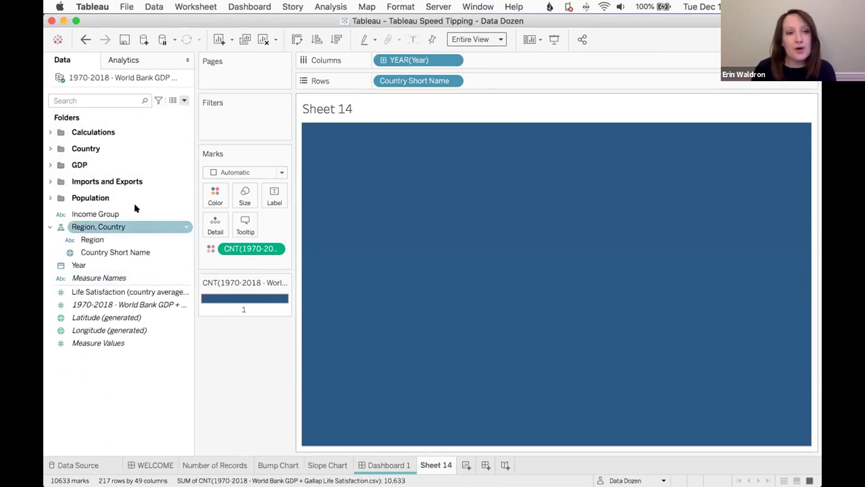
left_click(135, 210)
left_click(93, 190)
left_click(139, 215)
left_click(108, 317)
left_click(176, 363)
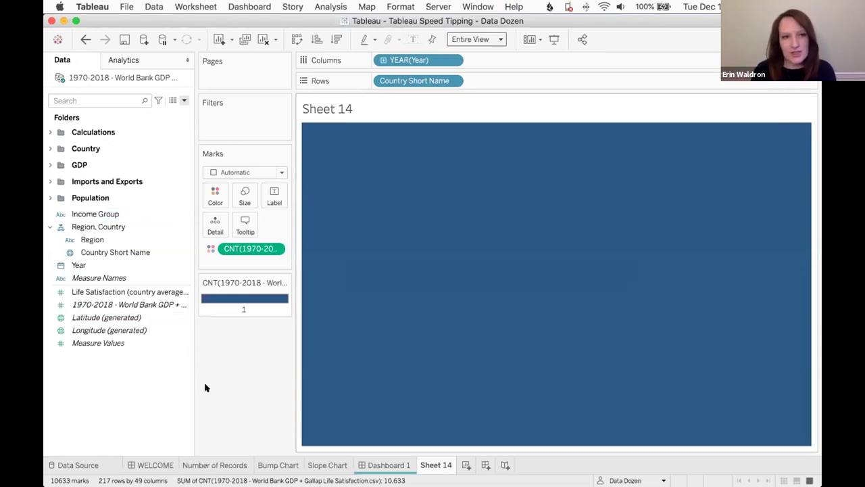
- Search the data pane's fields for "gdp" and clear the search
left_click(104, 100)
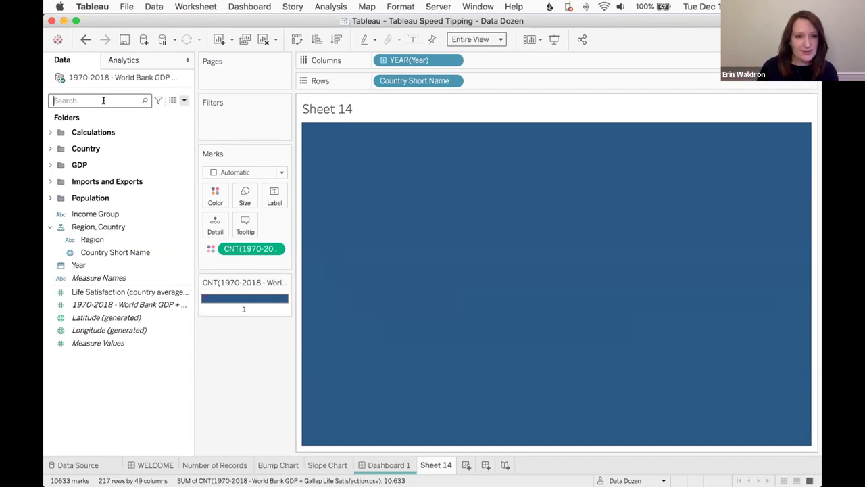
type("gdp")
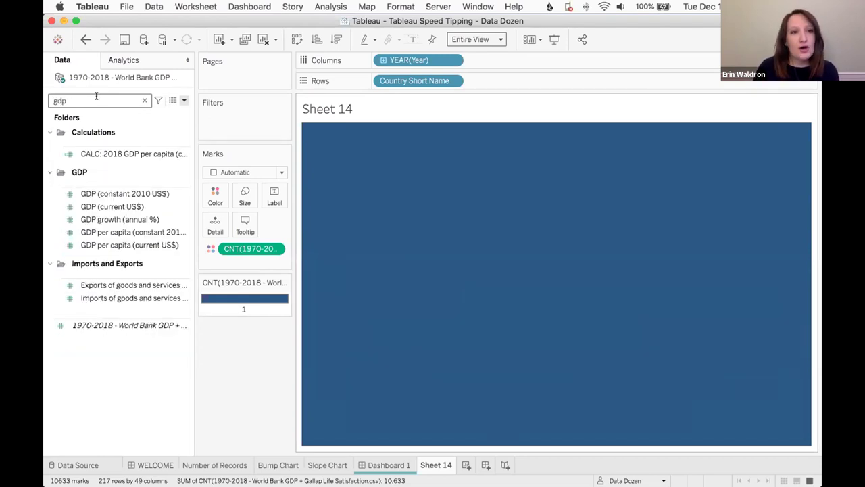
left_click(144, 101)
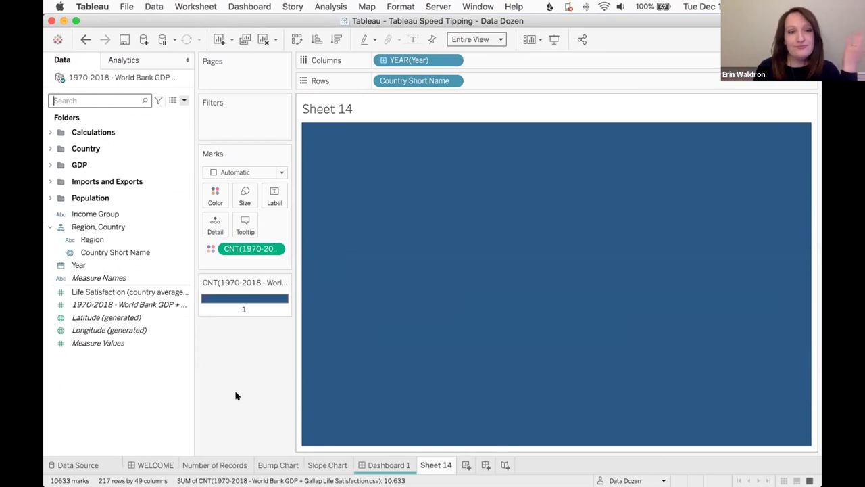
- Expand the GDP folder in the data pane to show its fields
left_click(185, 214)
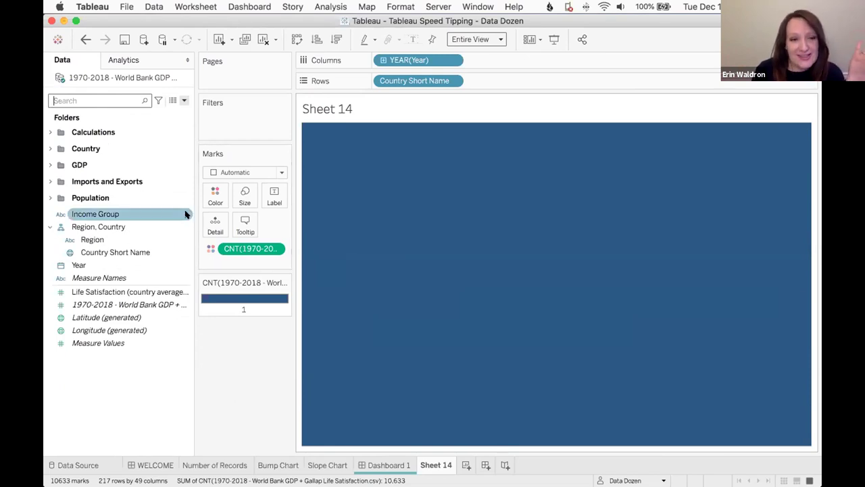
left_click(50, 165)
left_click(139, 185)
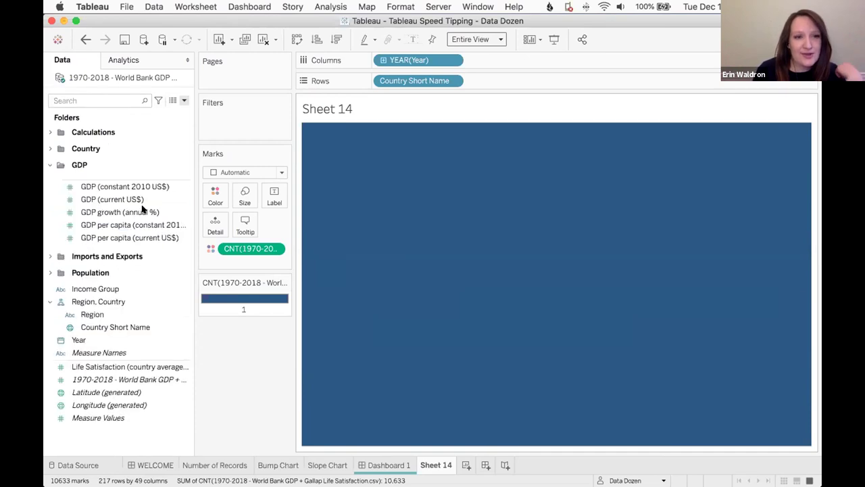
left_click(126, 247)
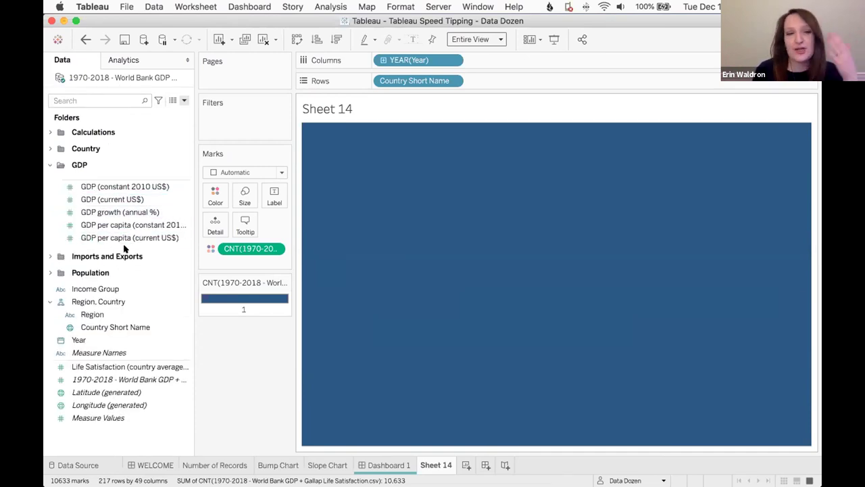
left_click(147, 238)
left_click(175, 203)
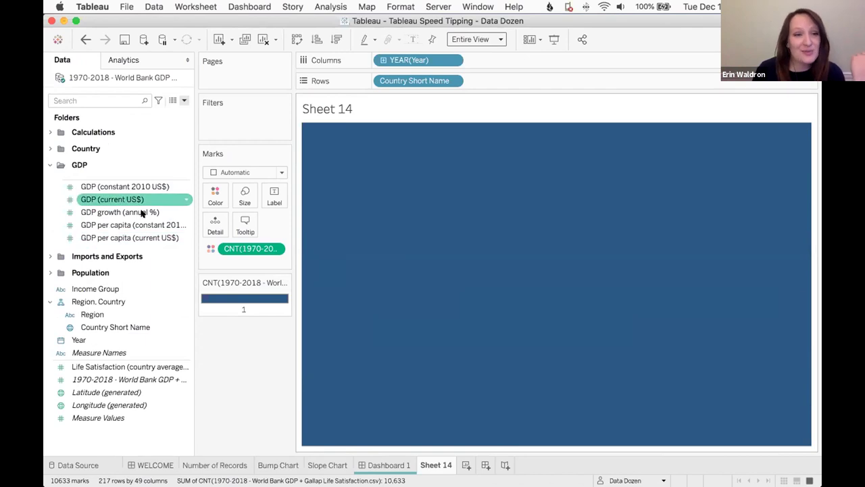
left_click(142, 214)
left_click(137, 201)
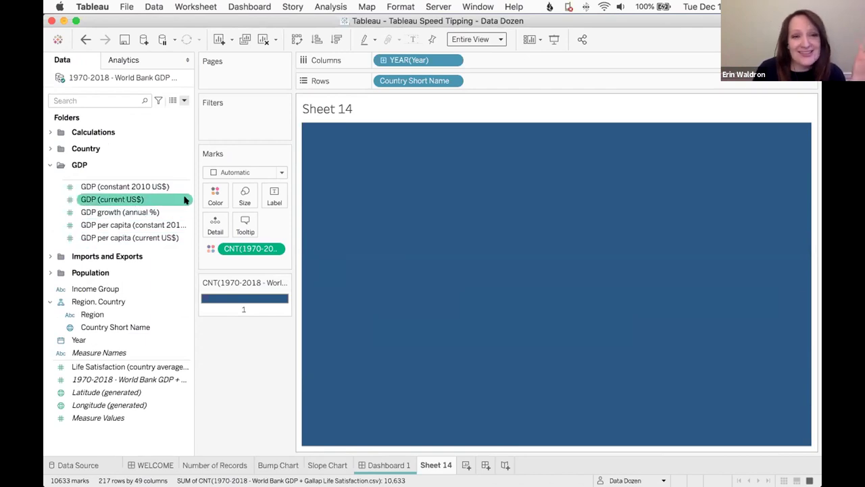
- Review the default properties of the GDP (current US$) field and give it the default comment "hello world!"
right_click(184, 200)
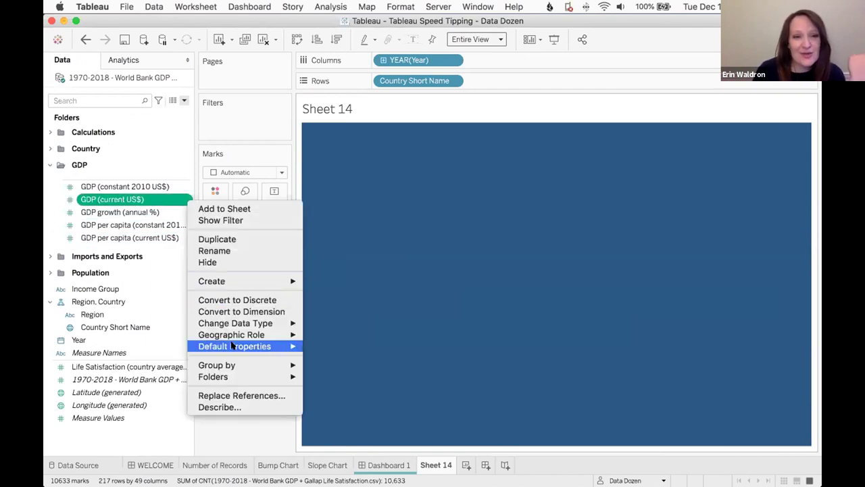
mouse_move(232, 345)
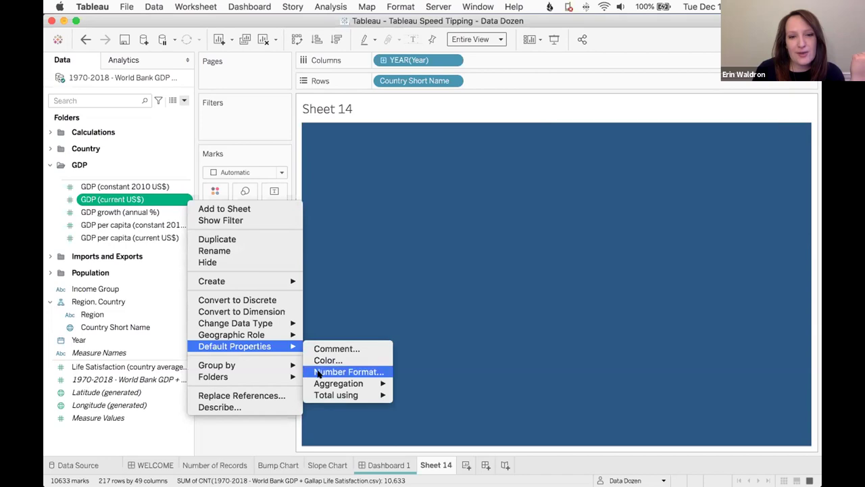
mouse_move(328, 384)
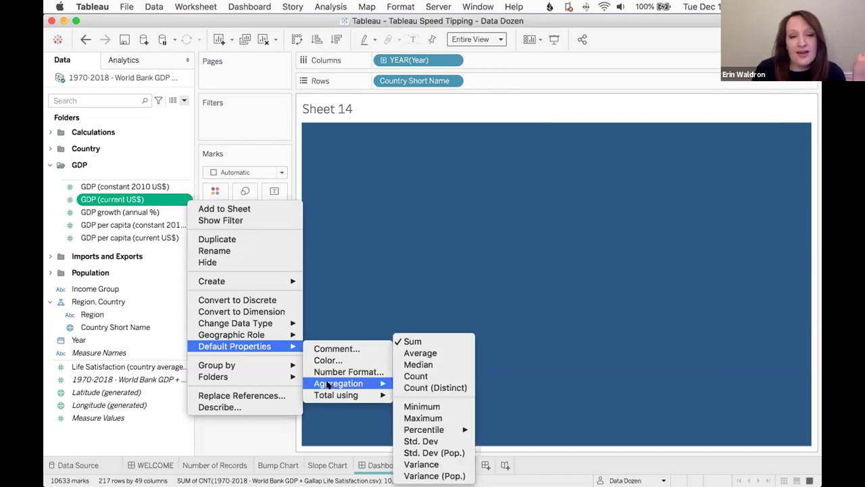
left_click(336, 348)
type("hello world!")
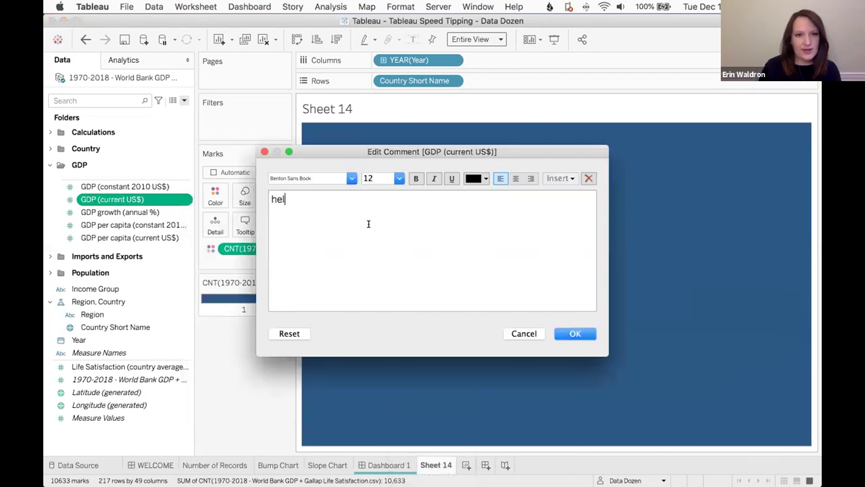
left_click(558, 331)
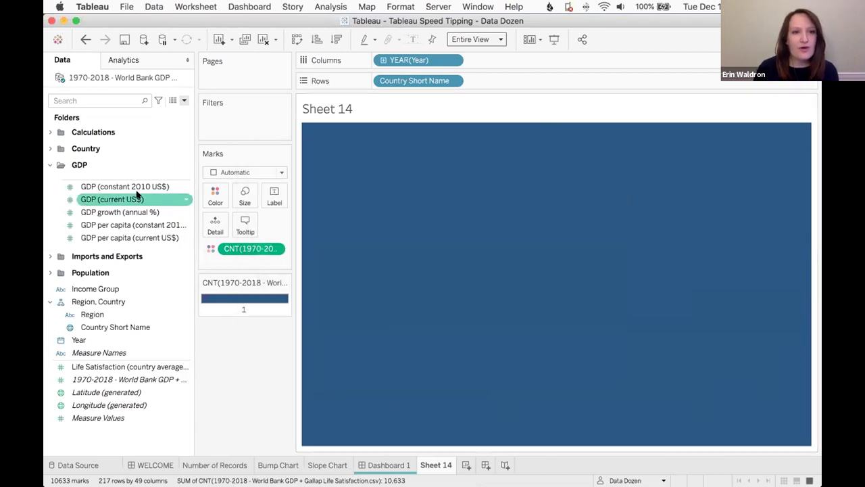
- View the comment on the GDP (current US$) field and collapse the GDP folder
mouse_move(137, 195)
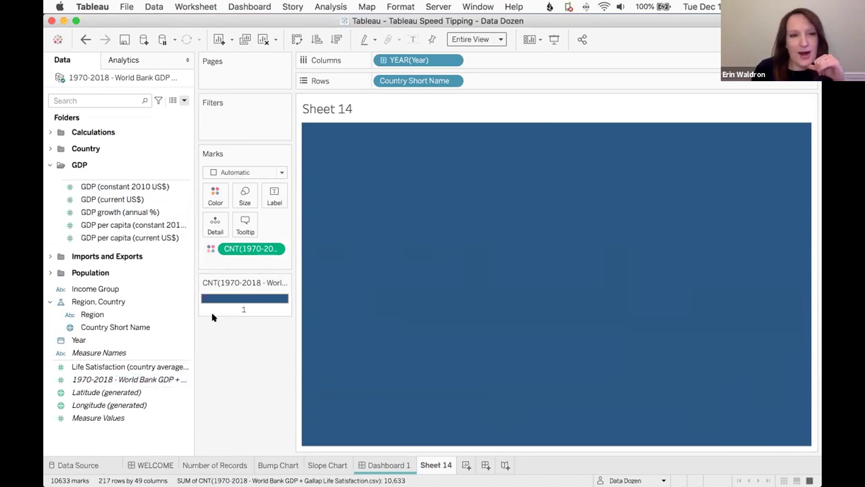
left_click(163, 225)
left_click(103, 186)
left_click(49, 164)
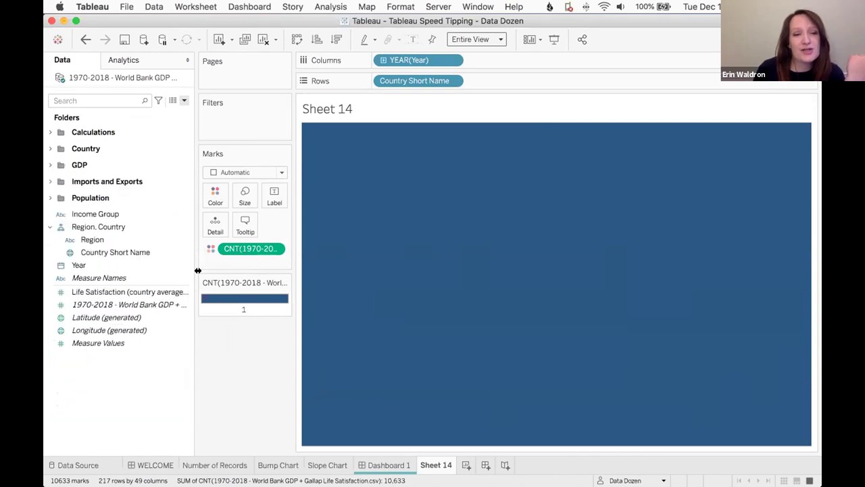
- Show the field options of Region, including Hierarchy, and dismiss them without choosing one
left_click(187, 213)
left_click(177, 241)
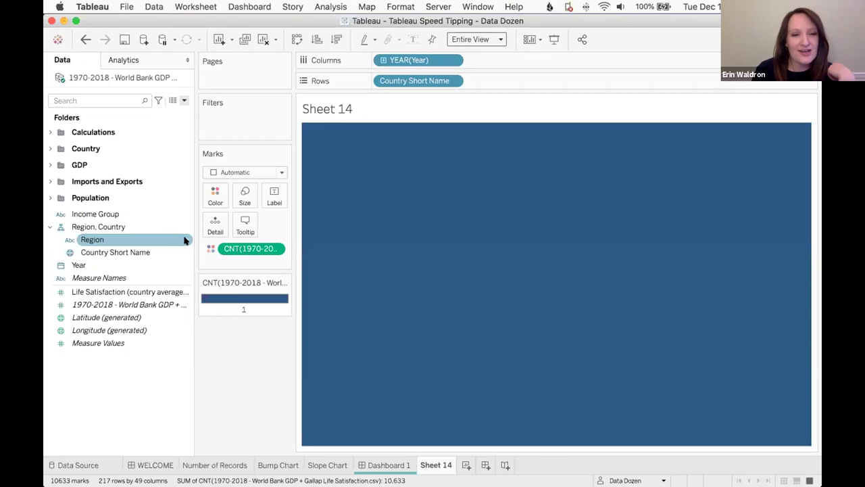
left_click(184, 241)
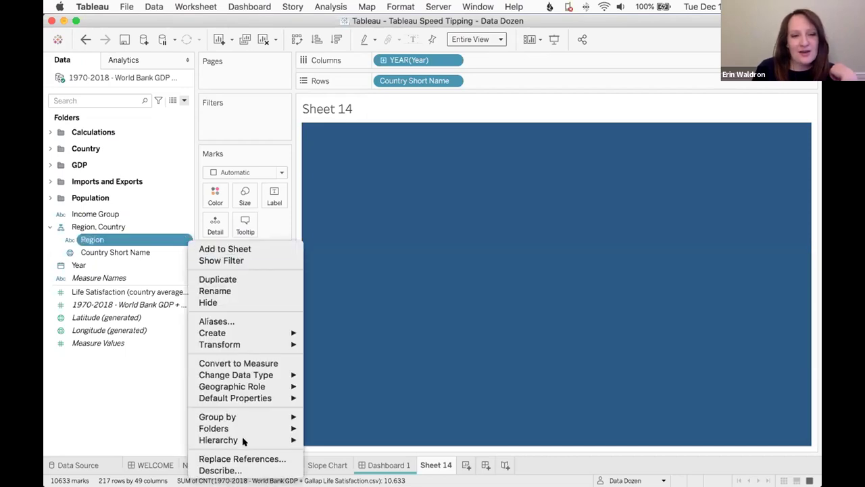
mouse_move(243, 440)
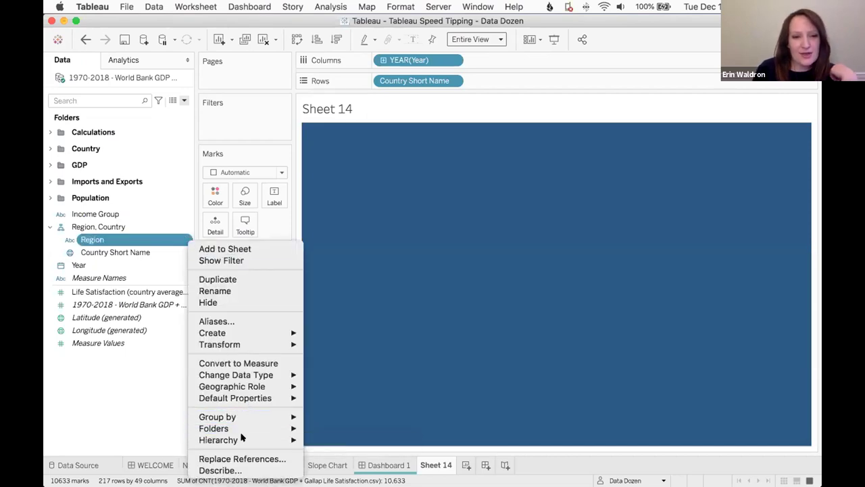
left_click(137, 387)
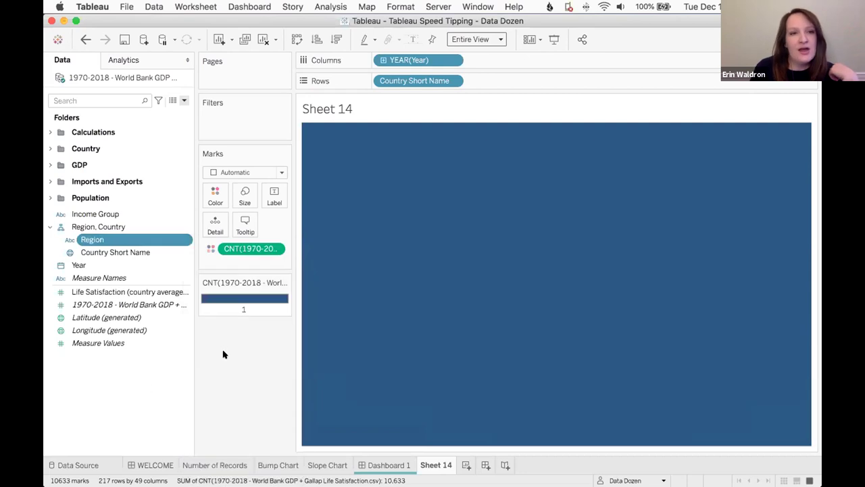
- Minimize the data pane and restore it, two times in a row
left_click(187, 61)
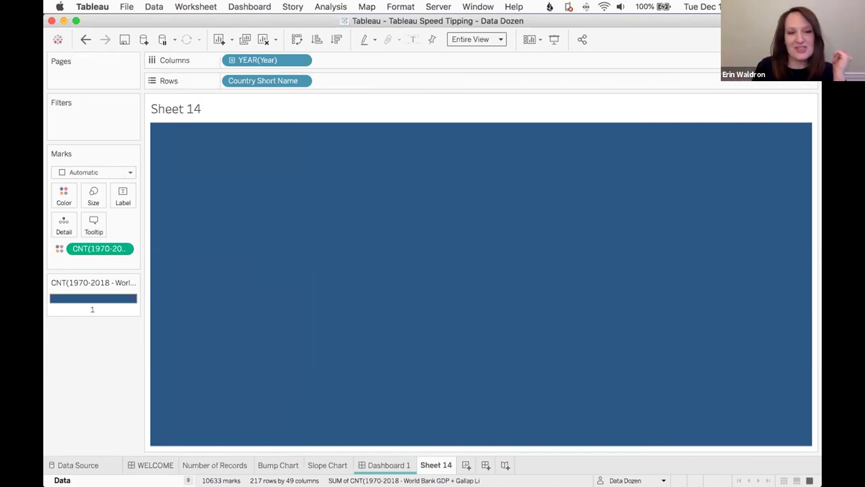
left_click(188, 480)
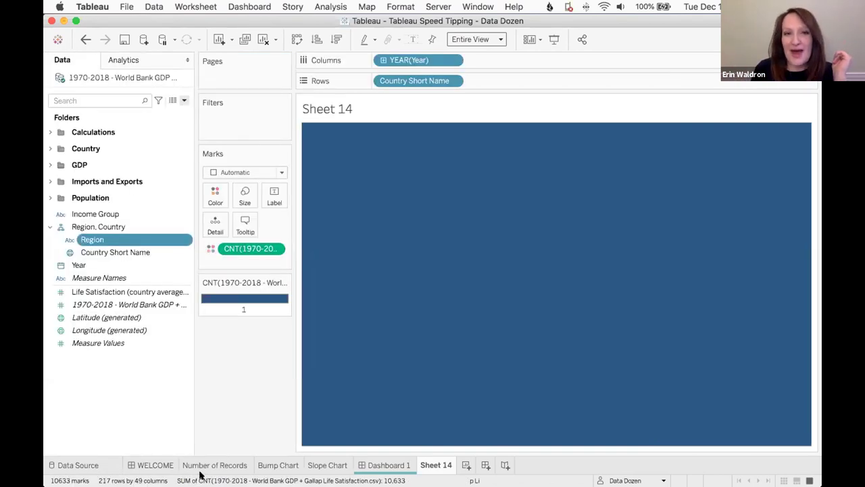
left_click(184, 62)
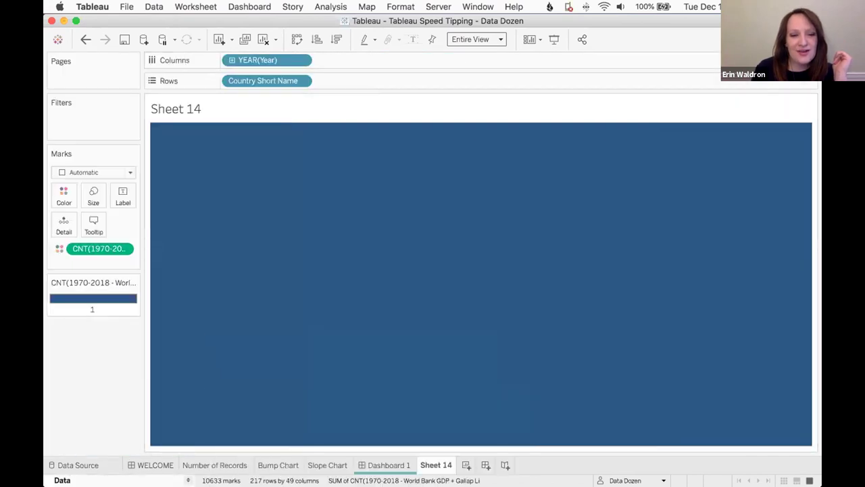
left_click(189, 480)
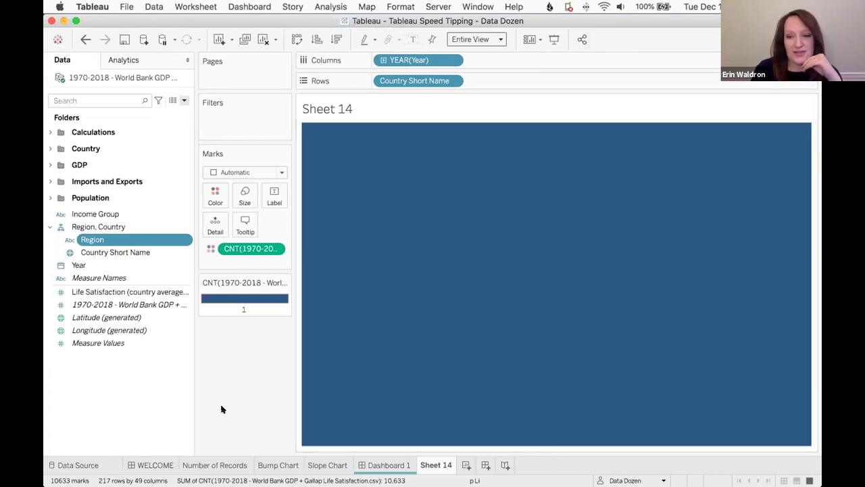
- Open the CALC: 2018 Population field from the Calculations folder for editing and highlight the CALC: prefix in its name
left_click(50, 132)
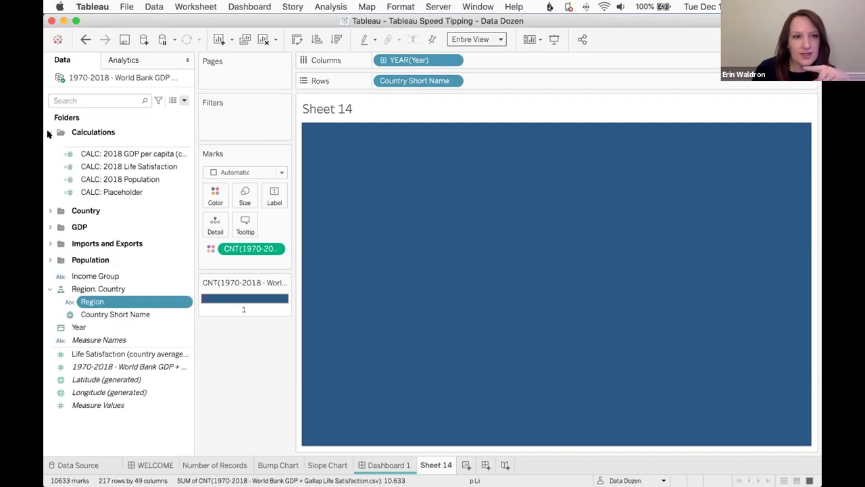
right_click(186, 180)
left_click(219, 249)
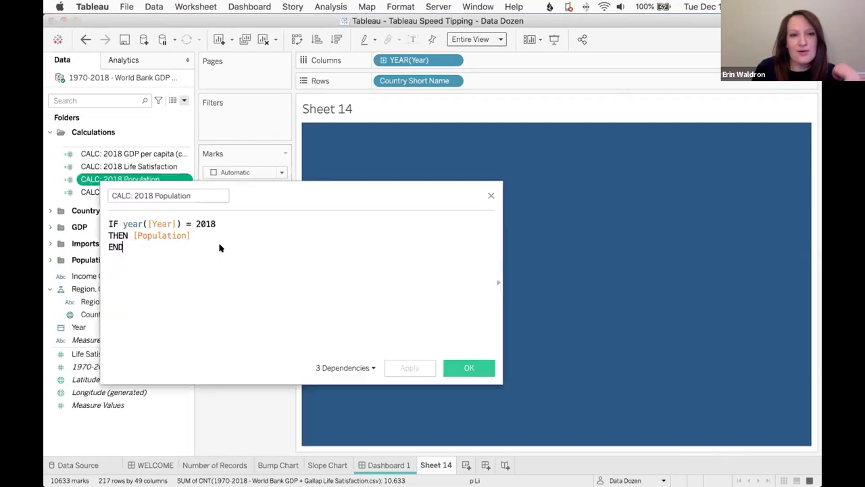
left_click_drag(250, 193, 331, 179)
left_click(188, 179)
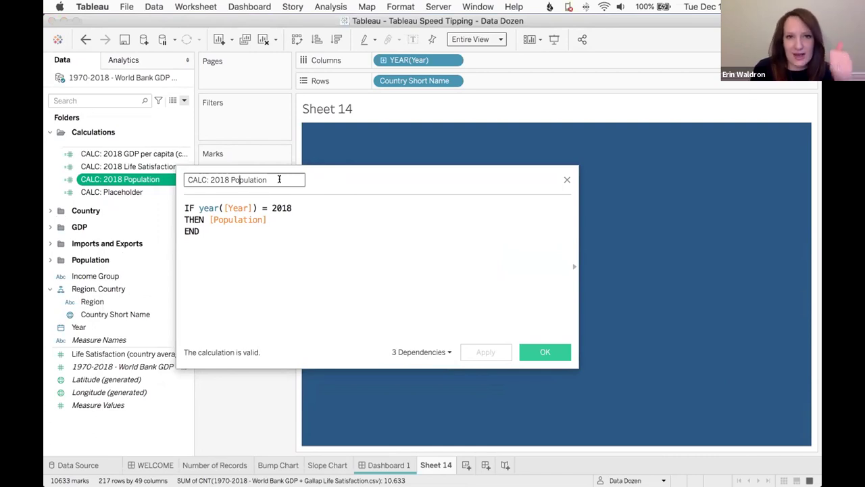
triple_click(210, 179)
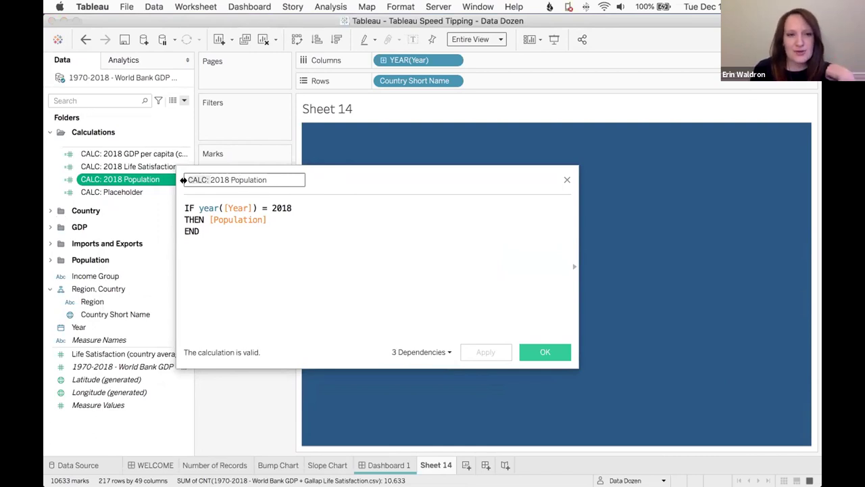
left_click(194, 251)
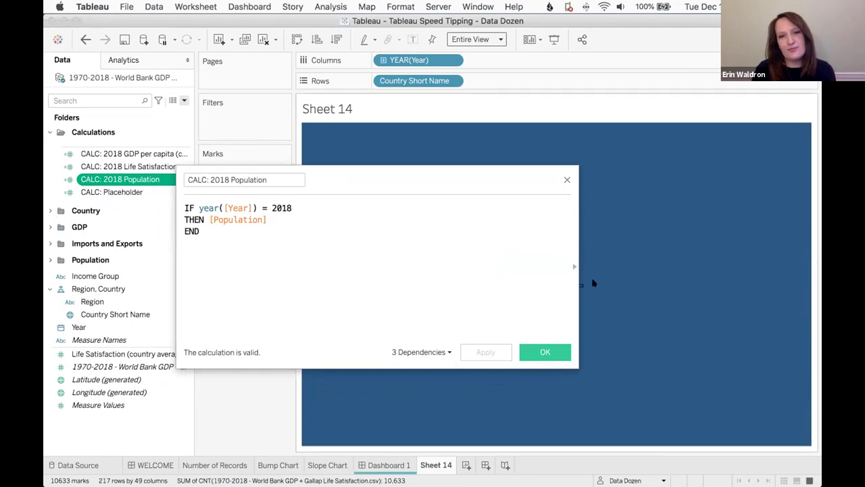
- Examine the calculation editor's function reference, filter it by String and by Type Conversion functions, and hide it again
left_click_drag(488, 182, 459, 158)
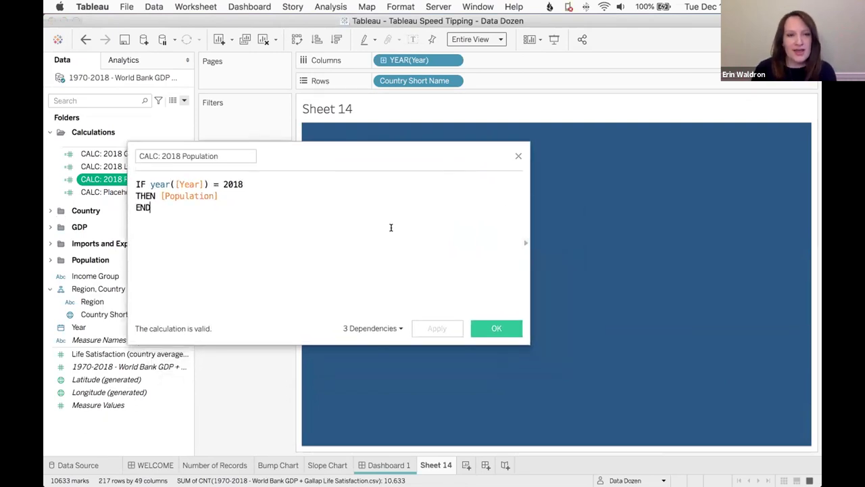
left_click(523, 243)
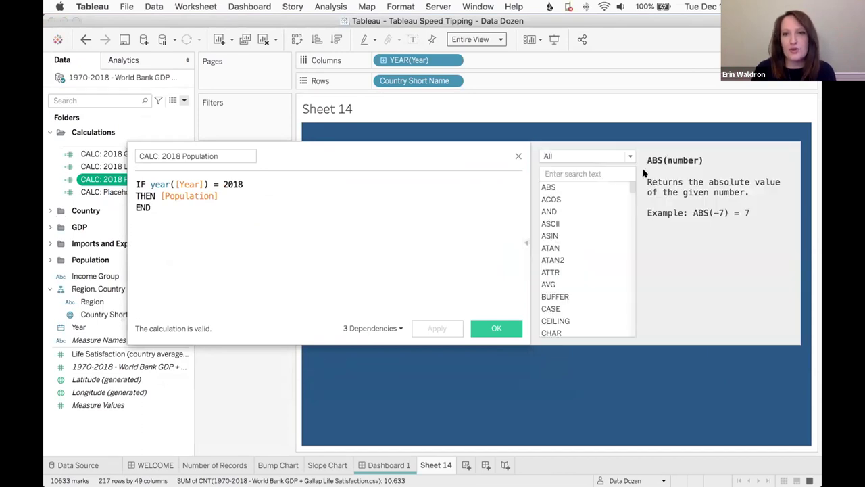
left_click_drag(629, 185, 628, 239)
left_click(525, 243)
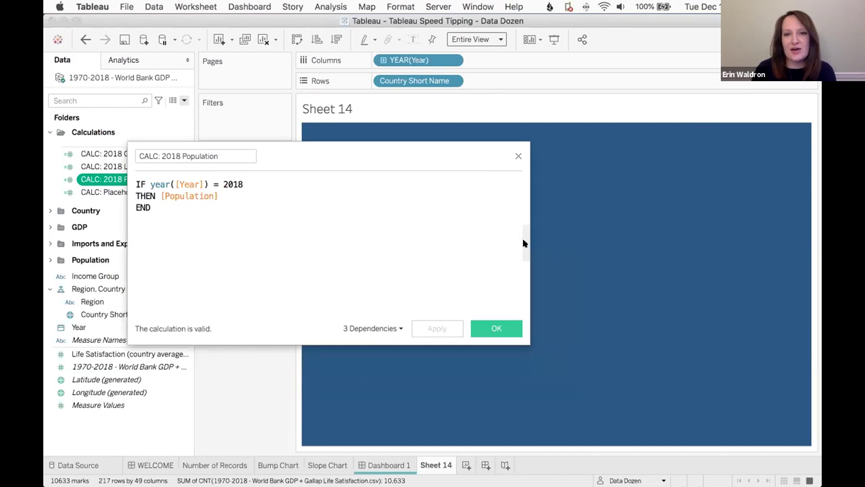
left_click(524, 244)
left_click(583, 155)
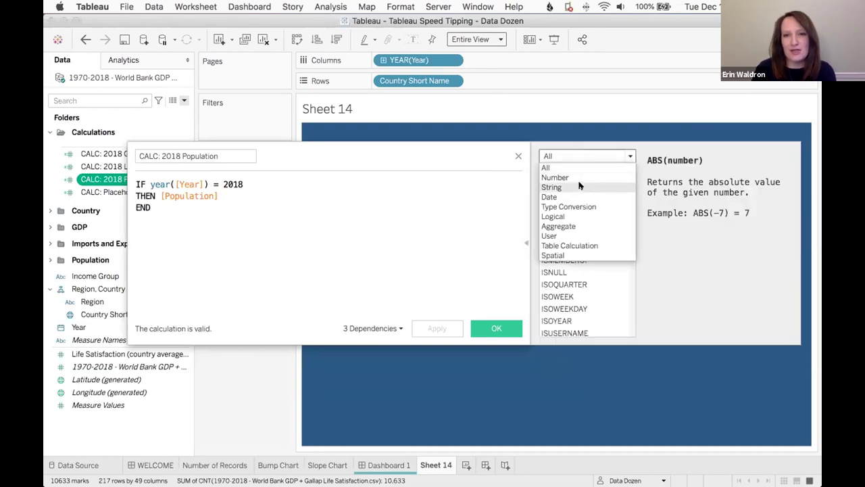
left_click(579, 186)
left_click(583, 156)
left_click(575, 206)
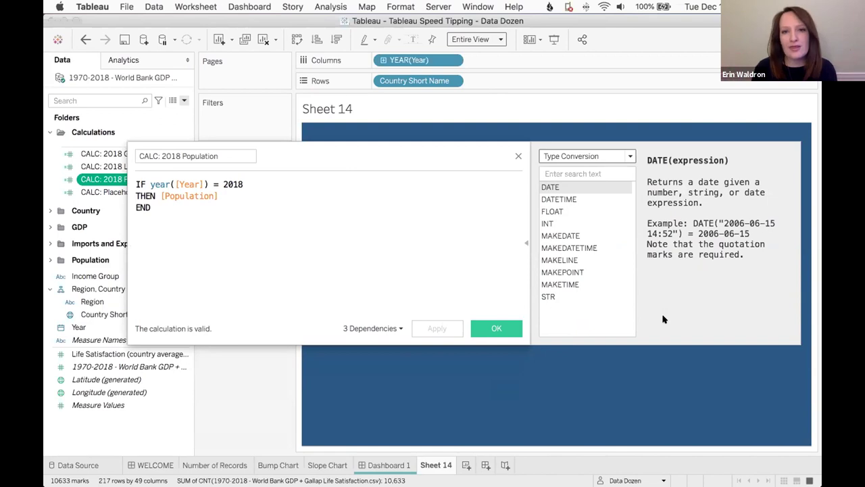
left_click(524, 244)
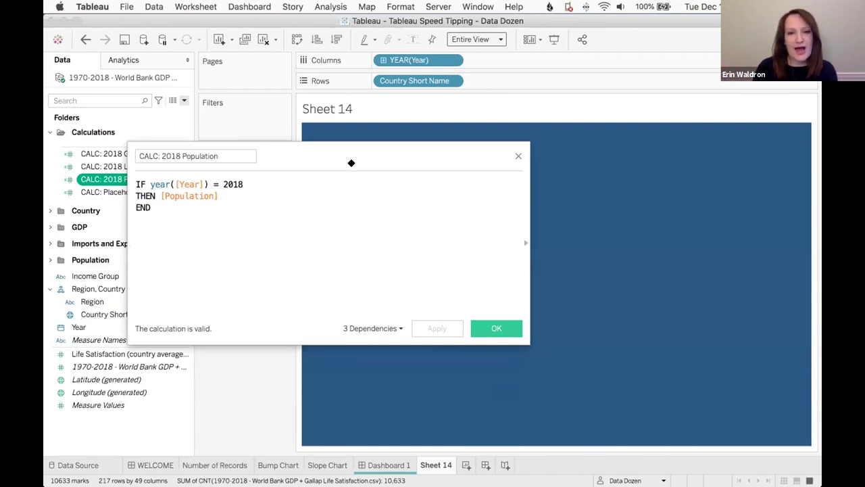
- Add the comment line "//comments" below END in the CALC: 2018 Population formula
left_click_drag(352, 163, 378, 139)
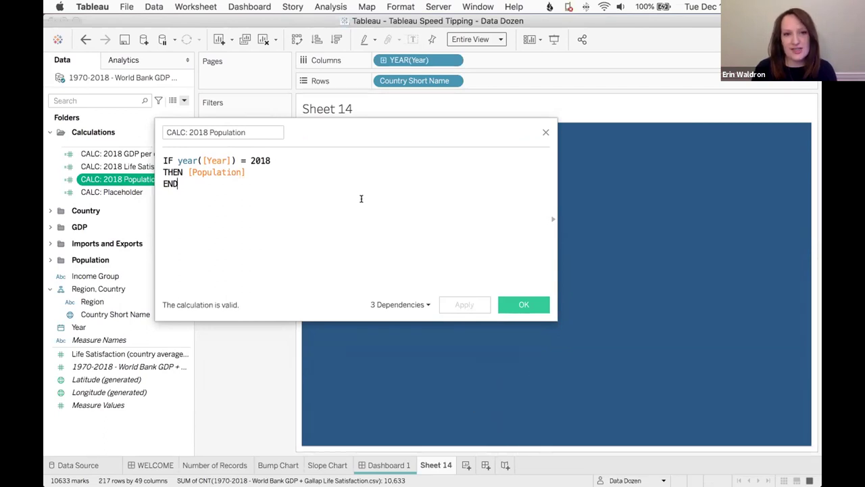
left_click_drag(354, 129, 360, 152)
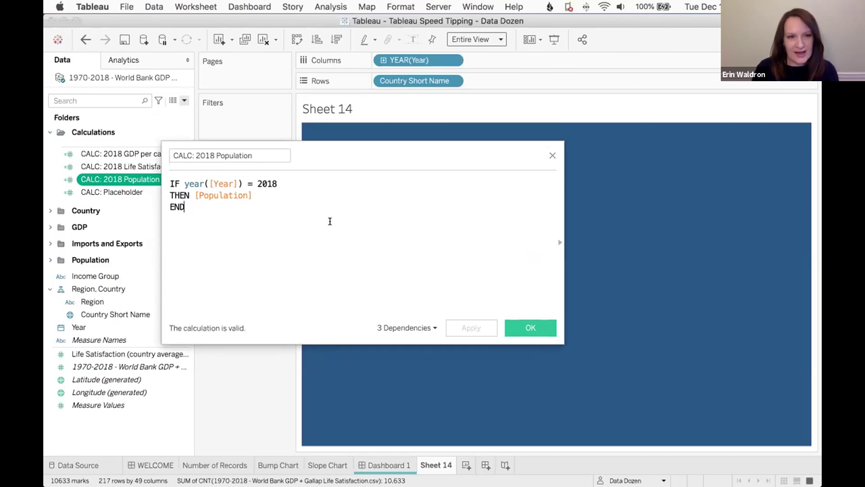
key("Return")
type("//comment")
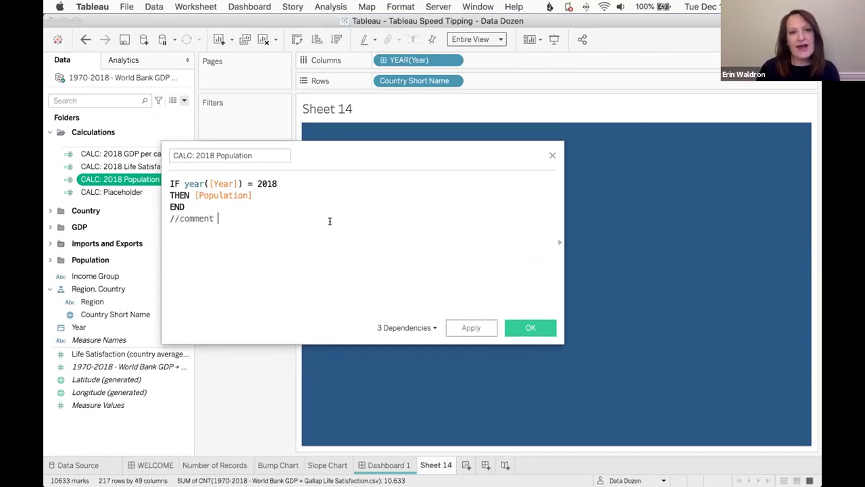
type("s")
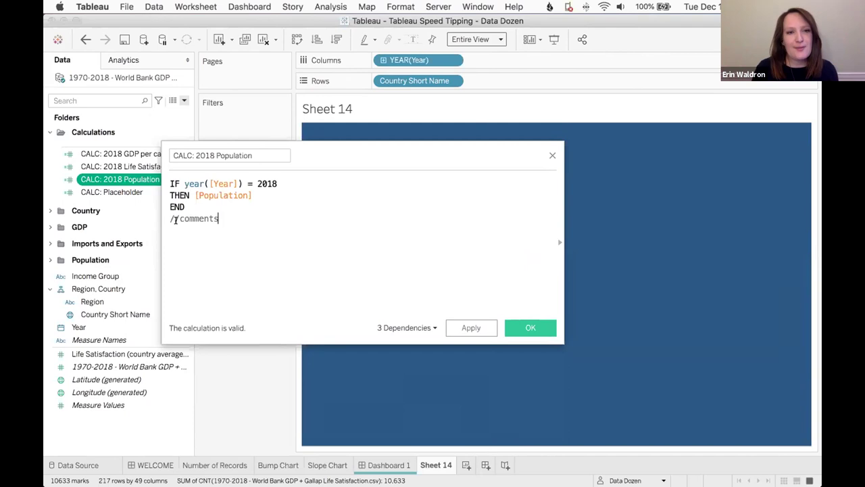
- Delete the comment line from the CALC: 2018 Population formula, close the calculation editor and collapse the Calculations folder
triple_click(173, 219)
key("BackSpace")
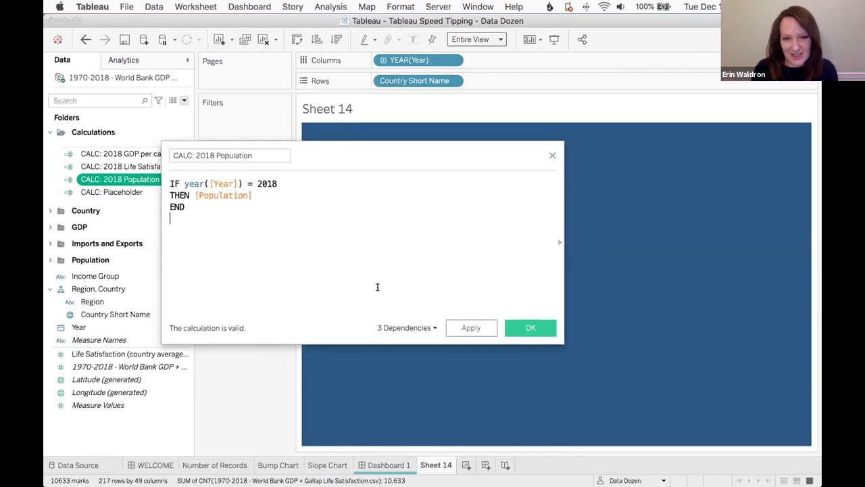
left_click(551, 154)
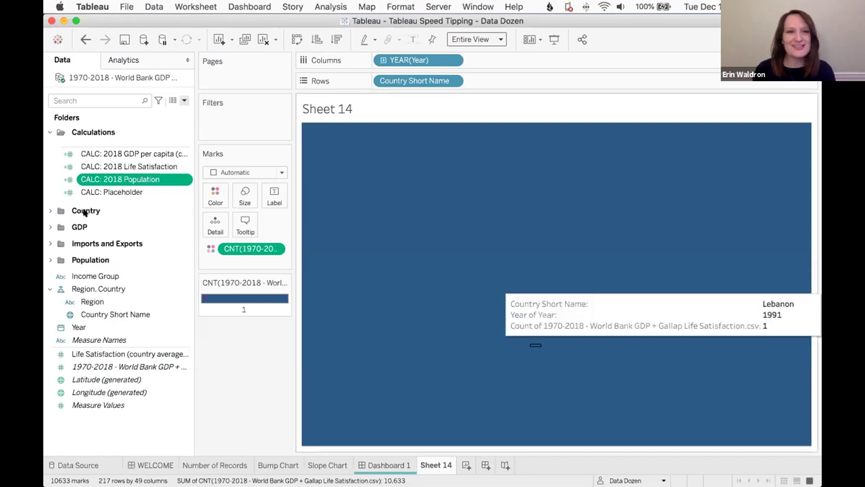
left_click(49, 132)
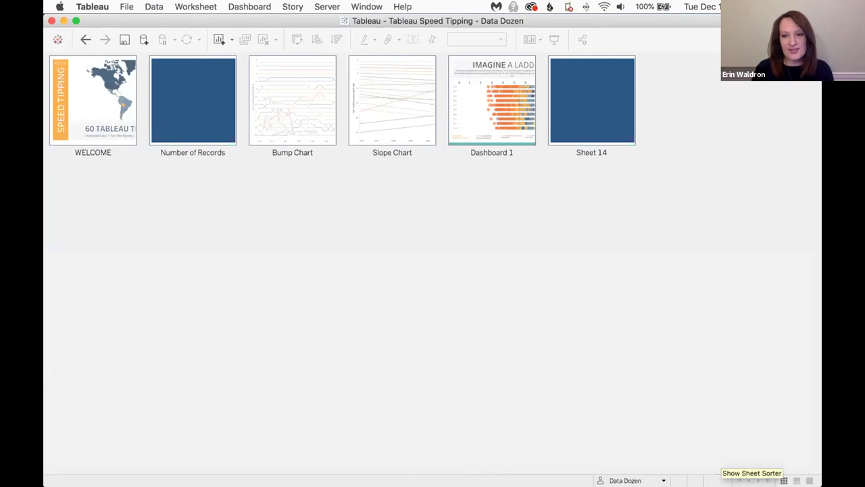
- Switch the workbook's sheet display to the filmstrip and back to tabs
left_click(796, 480)
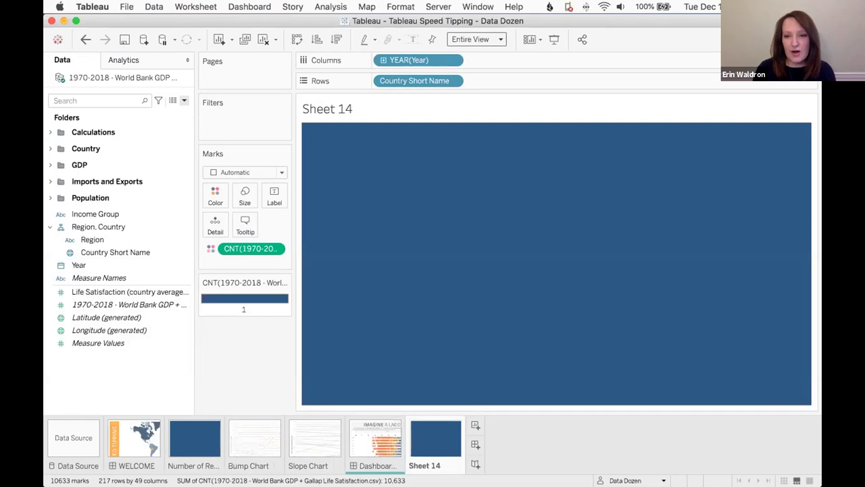
left_click(810, 480)
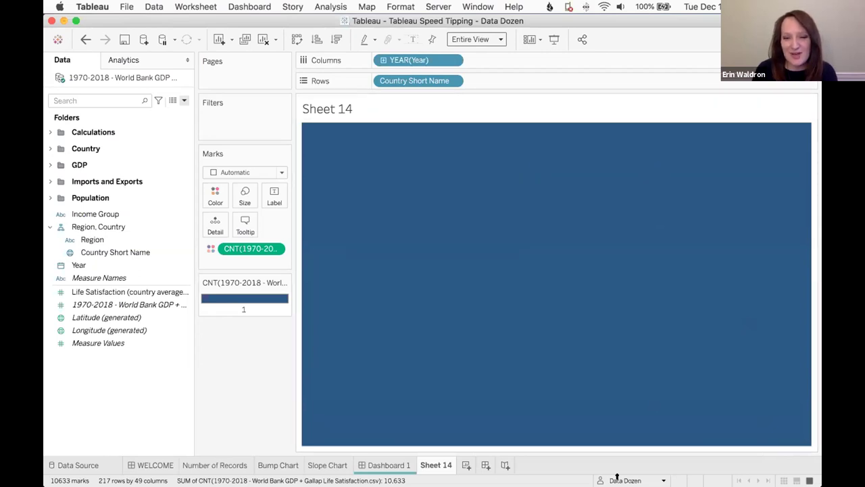
- View Dashboard 1, return to Sheet 14 and look through the colors available for its sheet tab
left_click(399, 464)
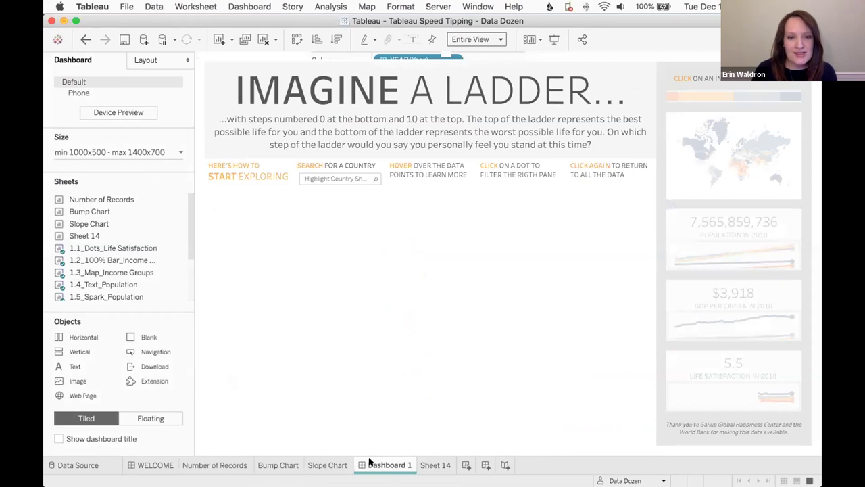
left_click(433, 464)
right_click(433, 465)
mouse_move(446, 453)
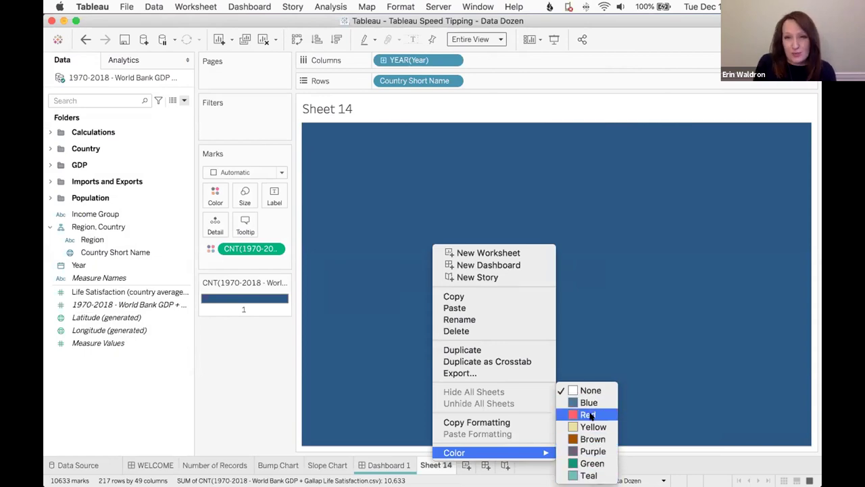
key("Escape")
key("Escape")
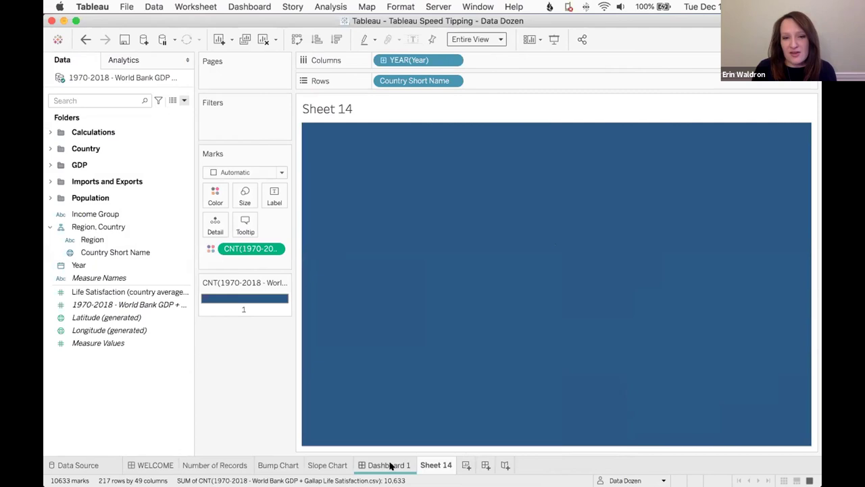
- Examine the sheet commands offered for Dashboard 1, including hiding and unhiding all sheets, and leave the dashboard open
right_click(390, 465)
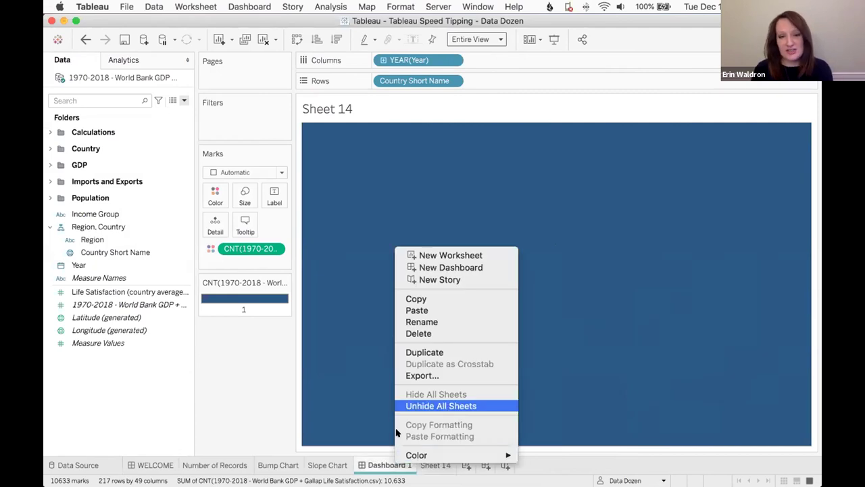
left_click(380, 465)
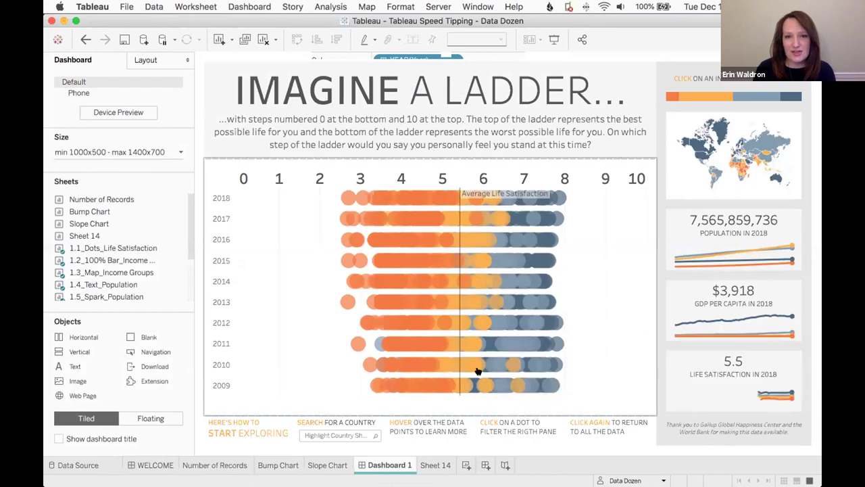
right_click(388, 465)
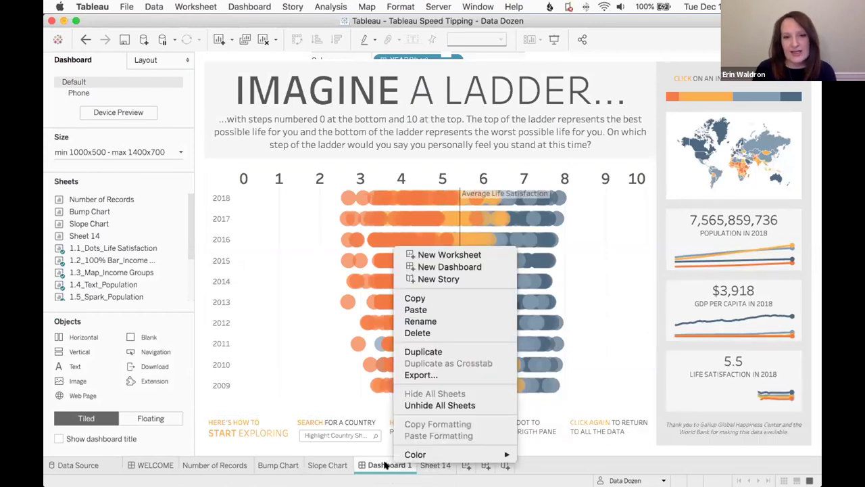
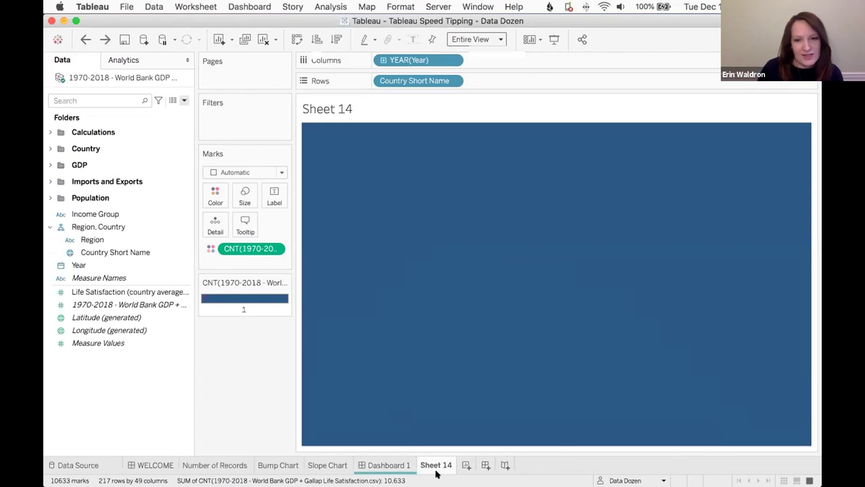
left_click(398, 466)
right_click(399, 466)
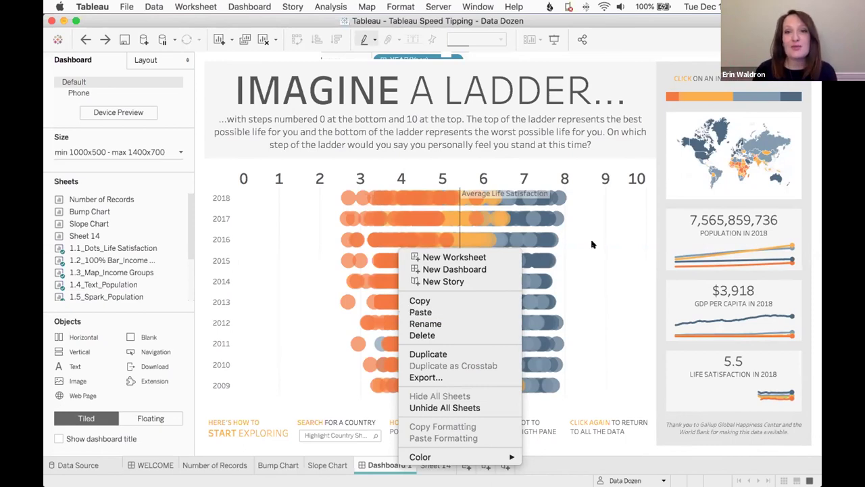
left_click(638, 49)
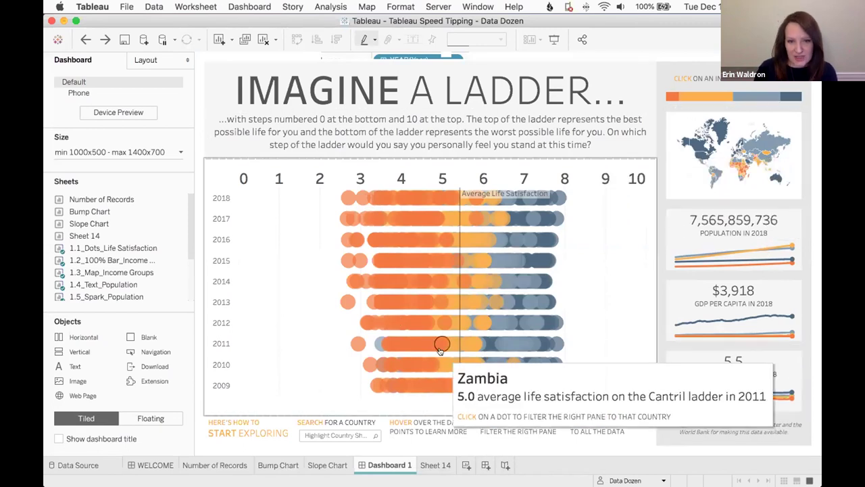
right_click(379, 465)
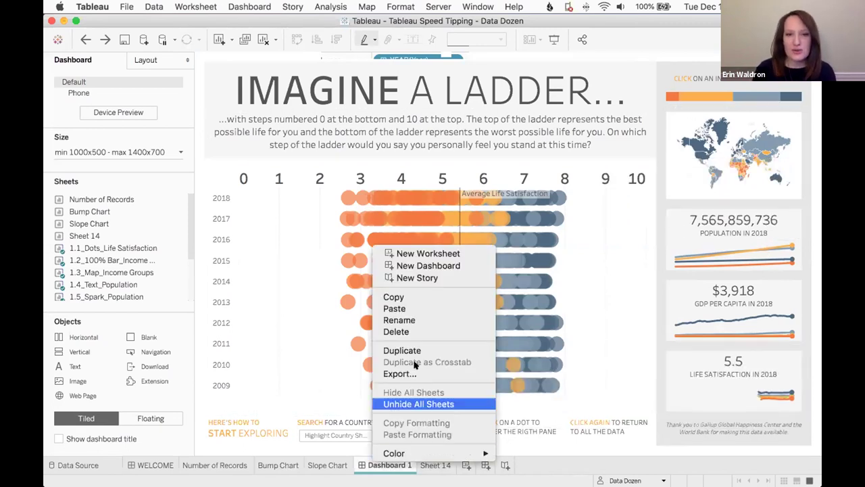
left_click(381, 465)
mouse_move(382, 466)
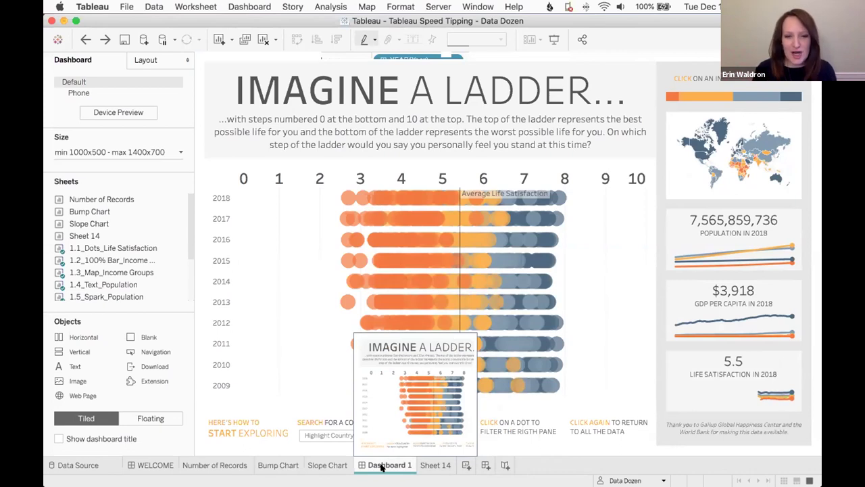
right_click(382, 466)
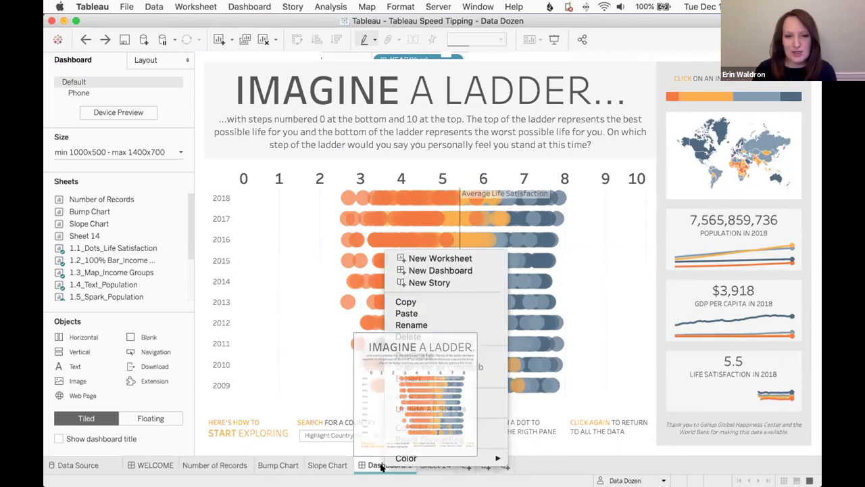
left_click(566, 466)
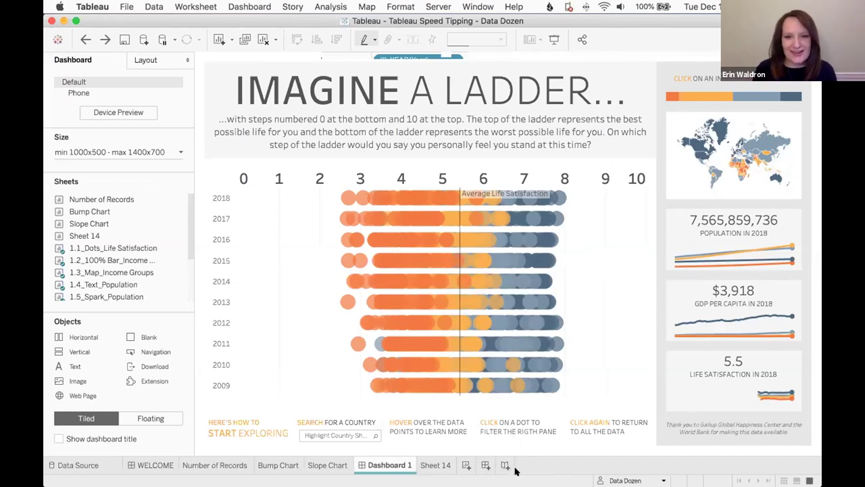
- Create a new worksheet, move its Pages card below Filters and return the cards to their original order
left_click(465, 466)
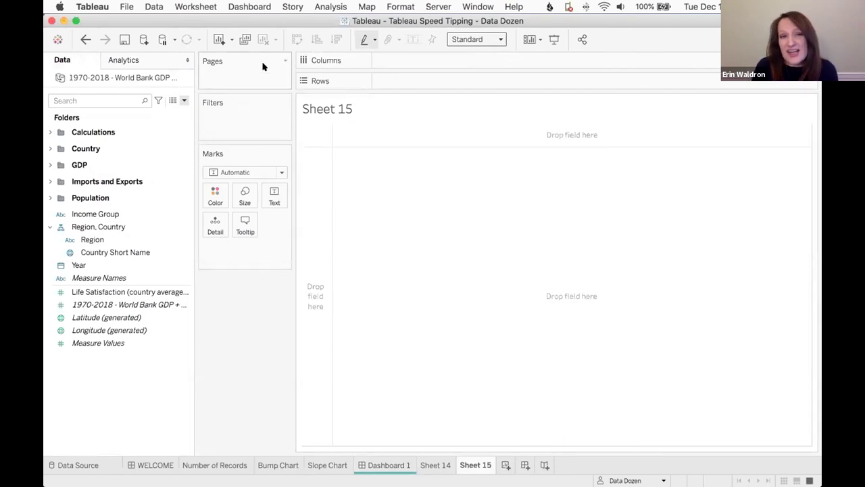
left_click_drag(251, 59, 259, 251)
left_click_drag(325, 86, 250, 153)
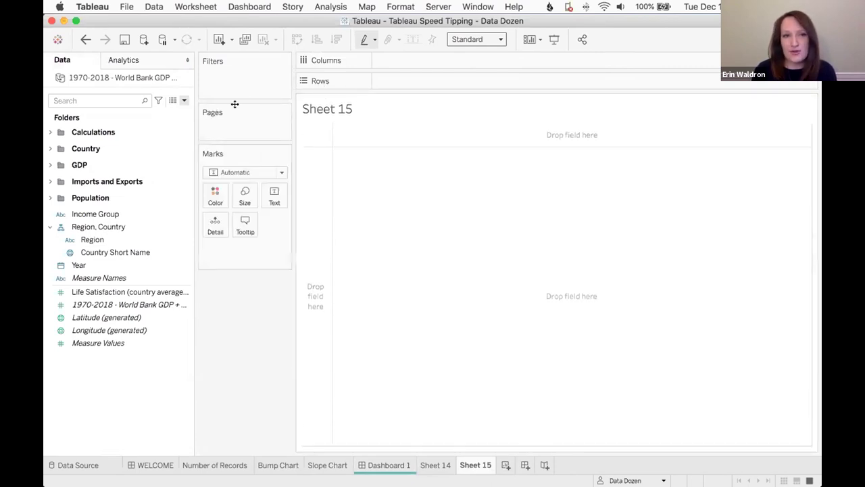
left_click_drag(240, 60, 242, 136)
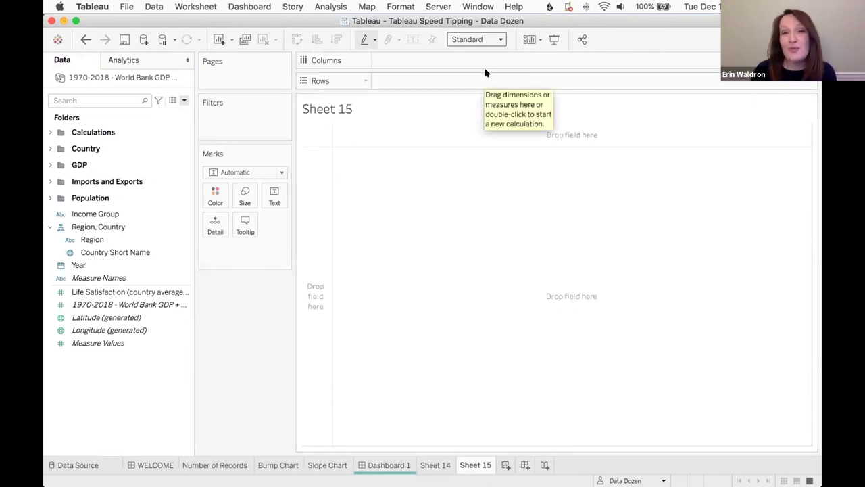
- Reset the cards on Sheet 15 and hide its Pages shelf
left_click(536, 41)
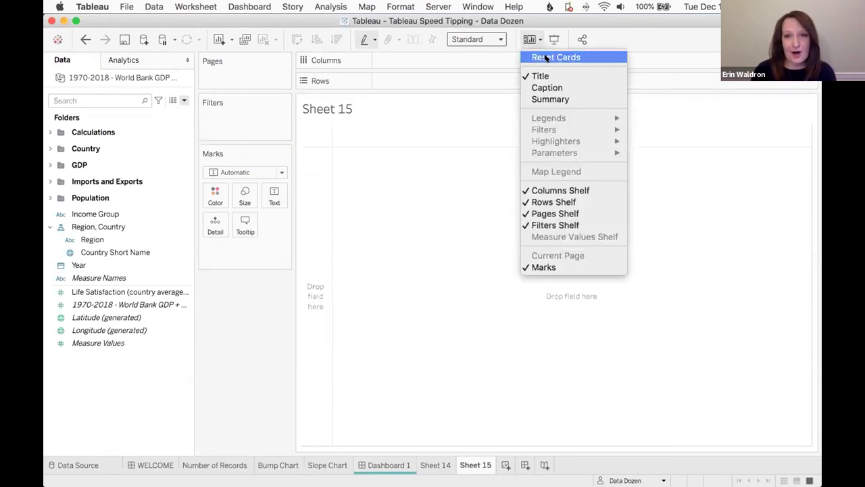
left_click(546, 58)
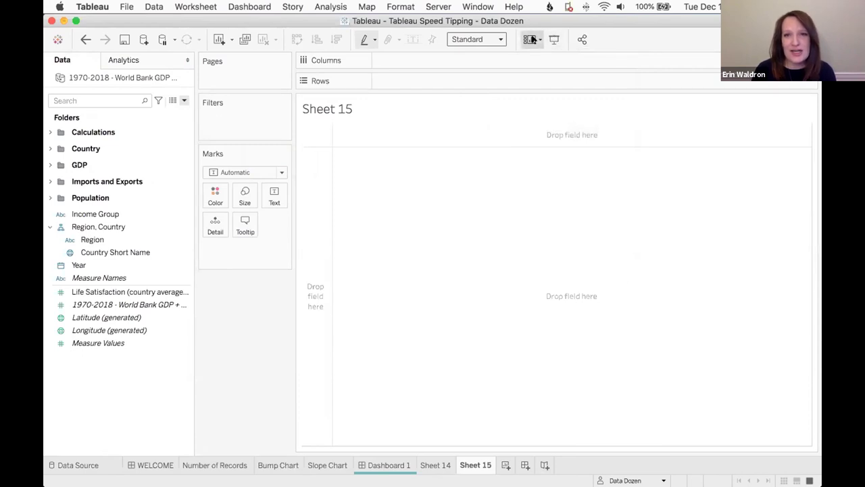
left_click(532, 40)
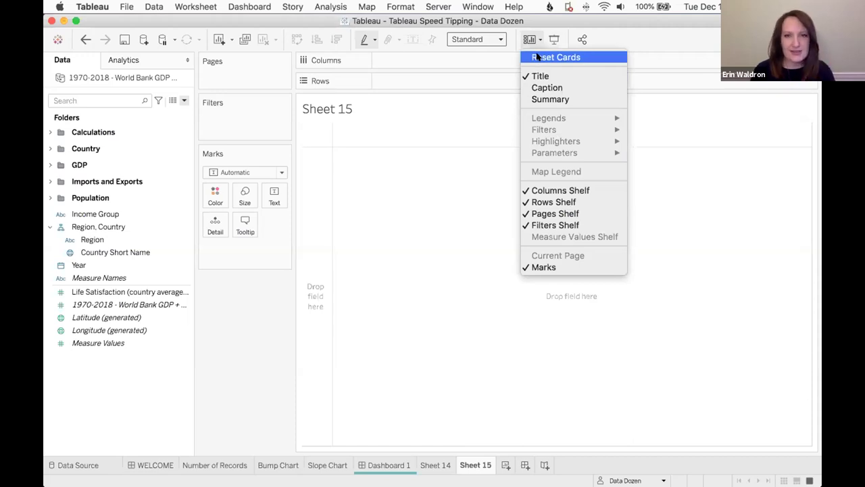
left_click(556, 213)
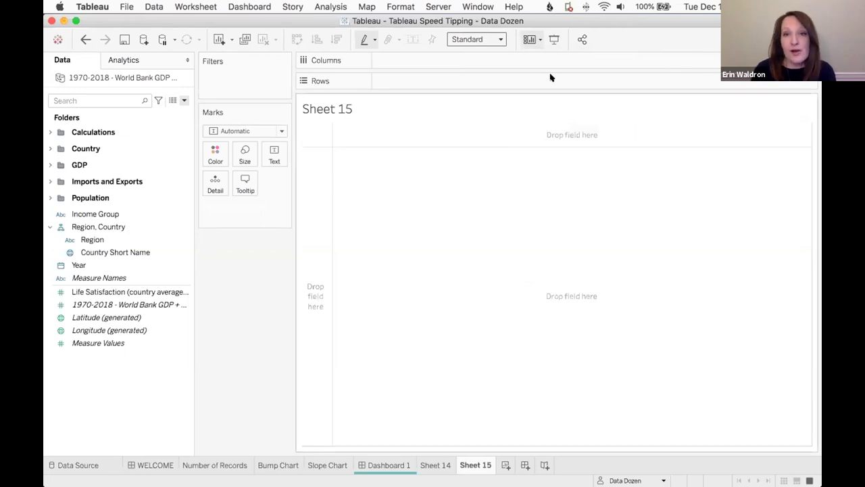
- Show the caption on Sheet 15 and move it below the Marks card
left_click(532, 41)
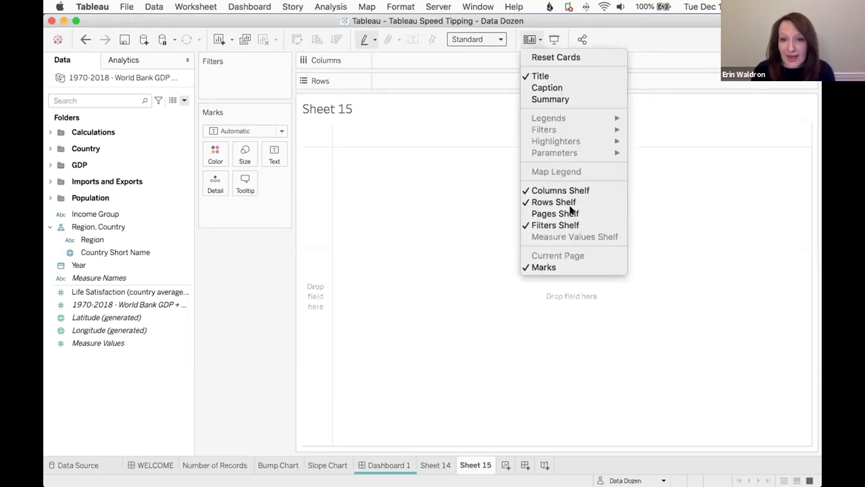
left_click(555, 90)
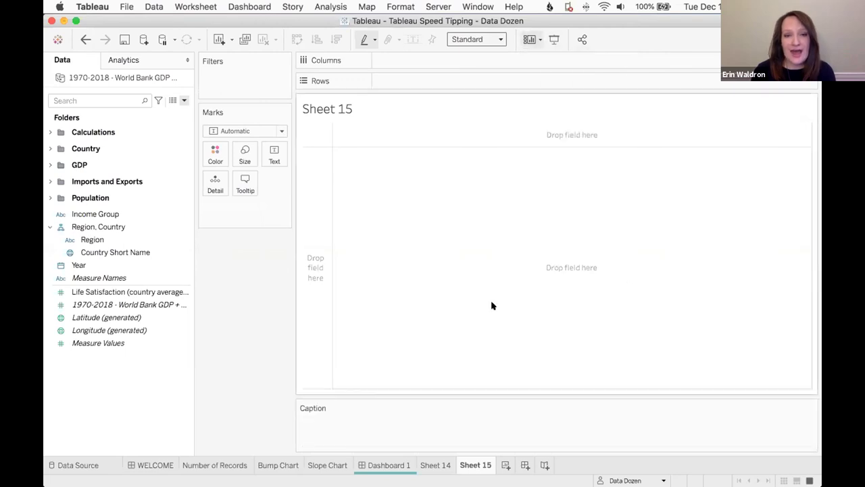
left_click_drag(358, 405, 271, 316)
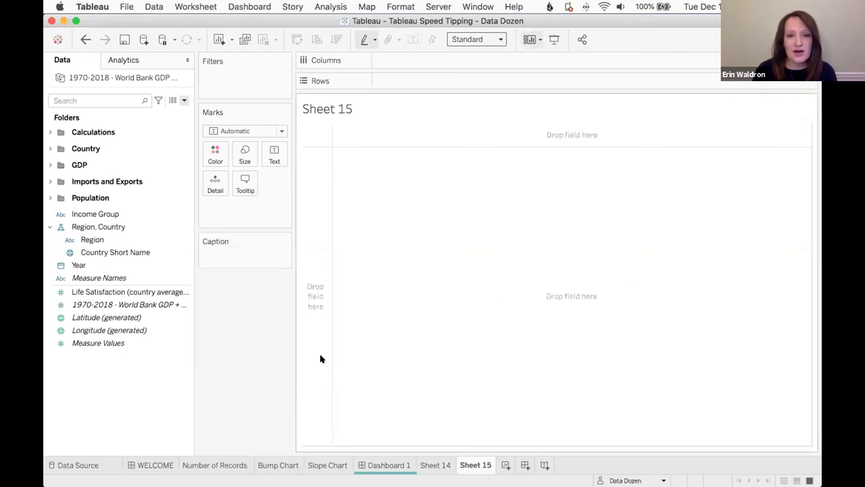
- Show the caption on Sheet 14 and move it below the color legend
left_click(440, 467)
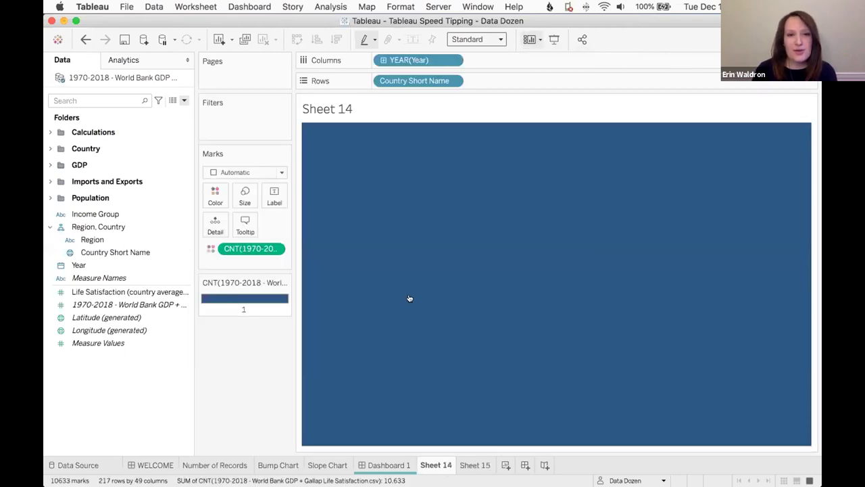
left_click(530, 39)
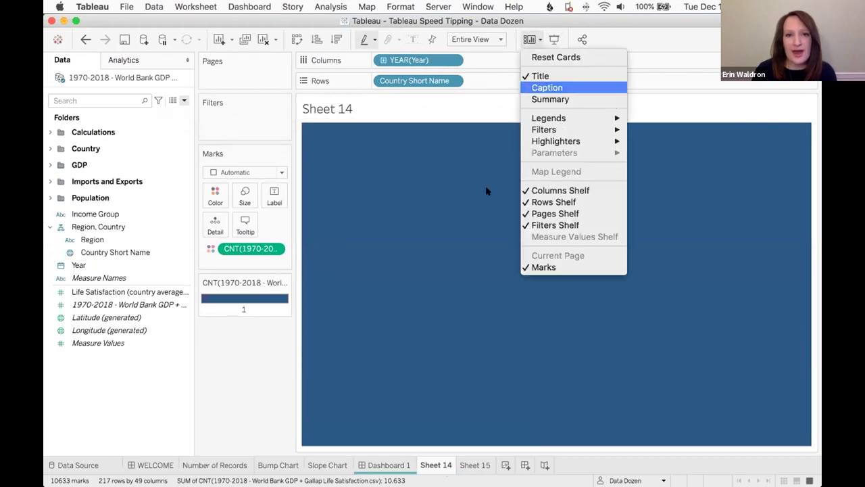
left_click(547, 88)
left_click_drag(499, 404, 265, 345)
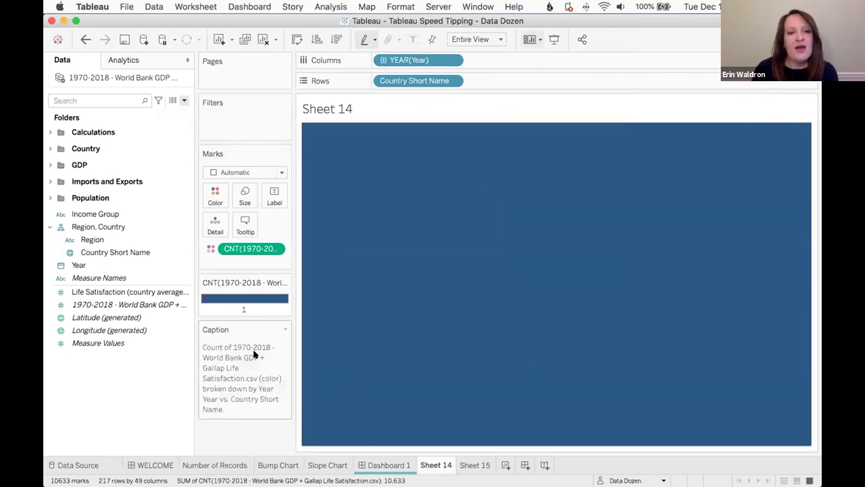
- Replace Sheet 14's default caption text with the Data Update Time field
double_click(229, 378)
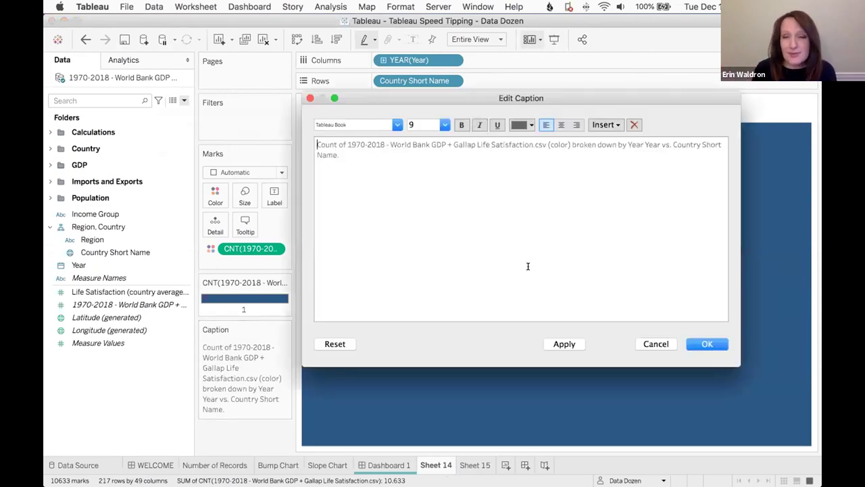
left_click_drag(517, 260, 311, 134)
key("BackSpace")
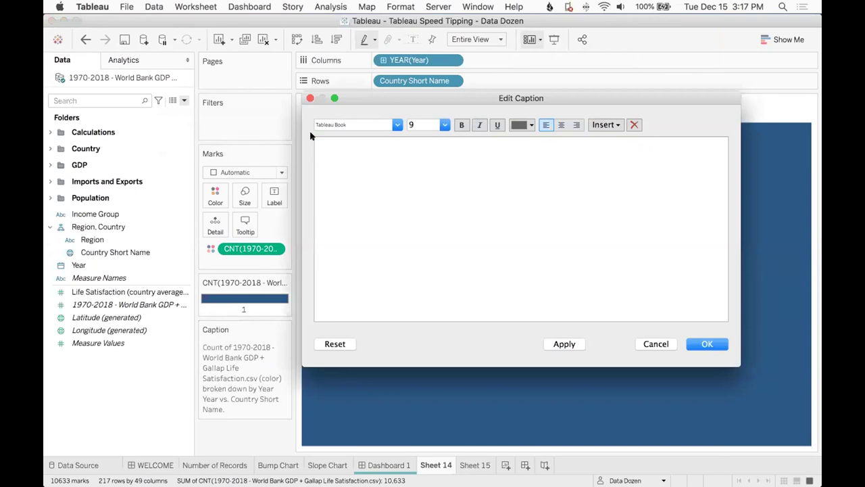
left_click(606, 125)
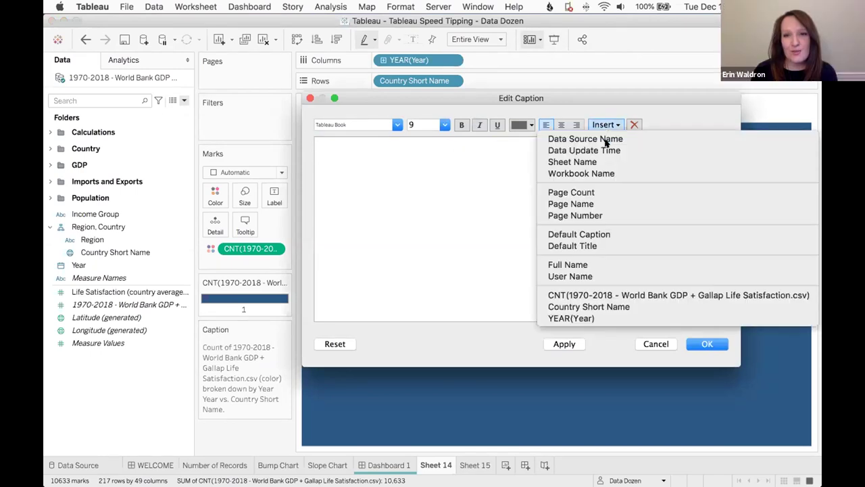
left_click(606, 150)
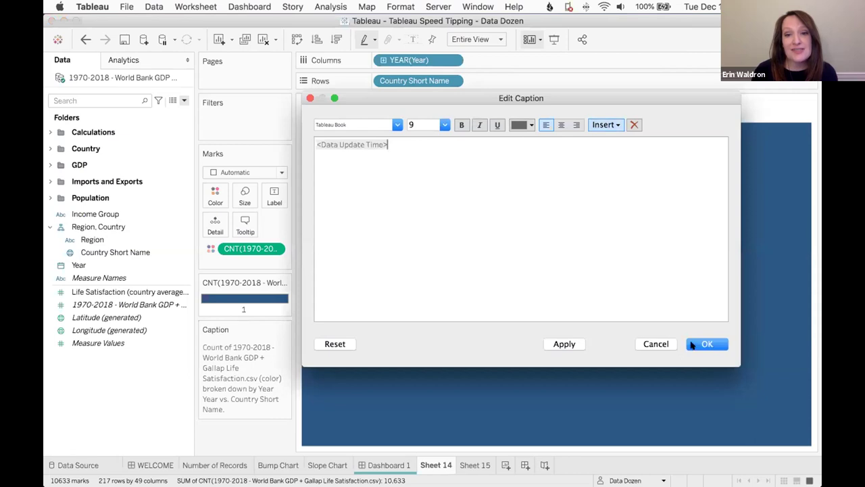
left_click(692, 345)
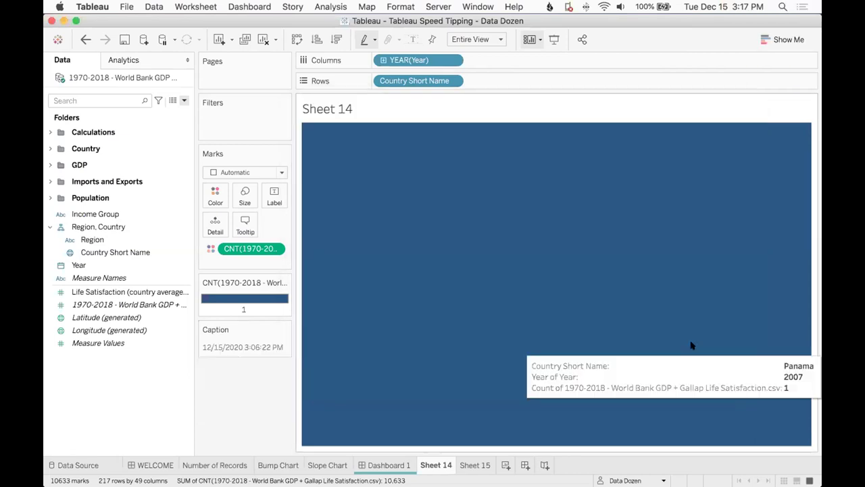
- Add the note "have notes why isn't this working?" below the data update time in Sheet 14's caption
double_click(244, 347)
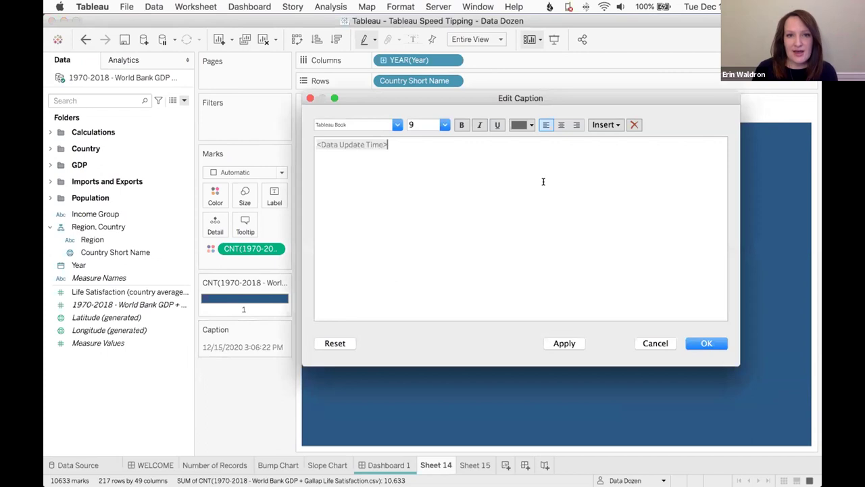
type("hav")
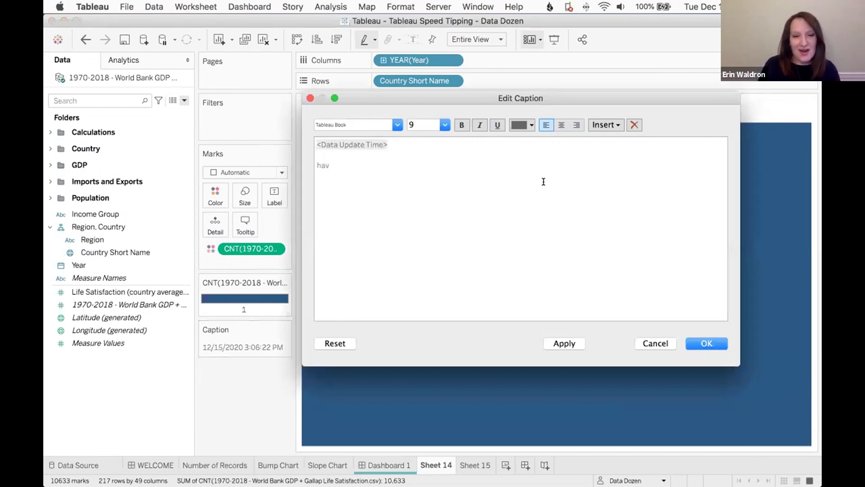
type("e notes")
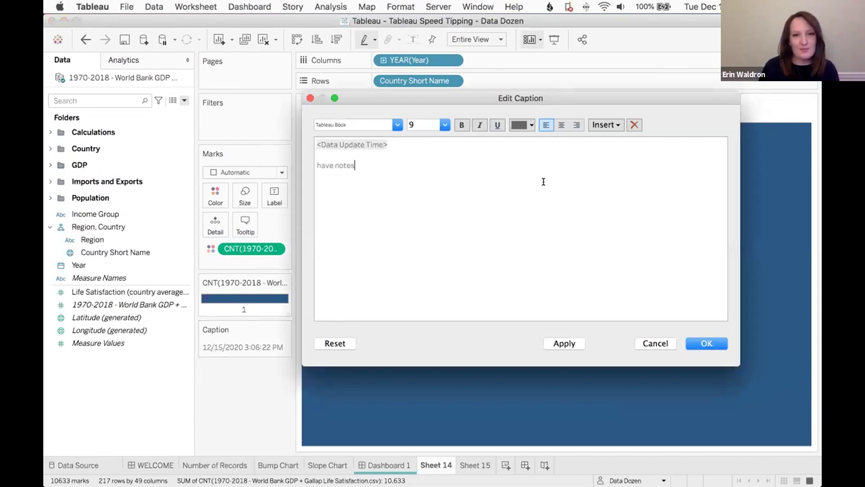
type(" why isn't ")
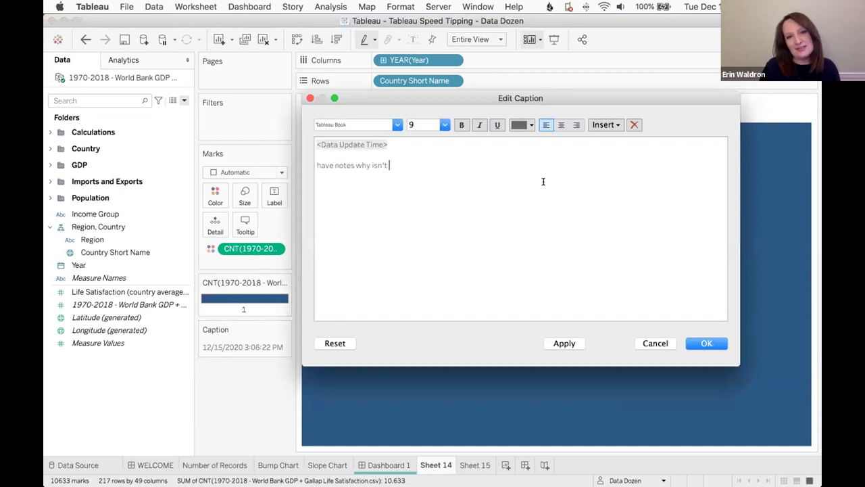
type("this working?")
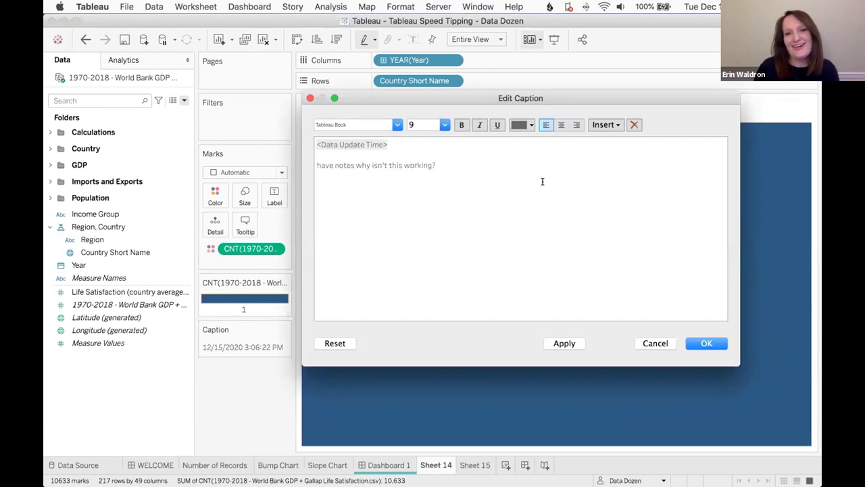
left_click(705, 343)
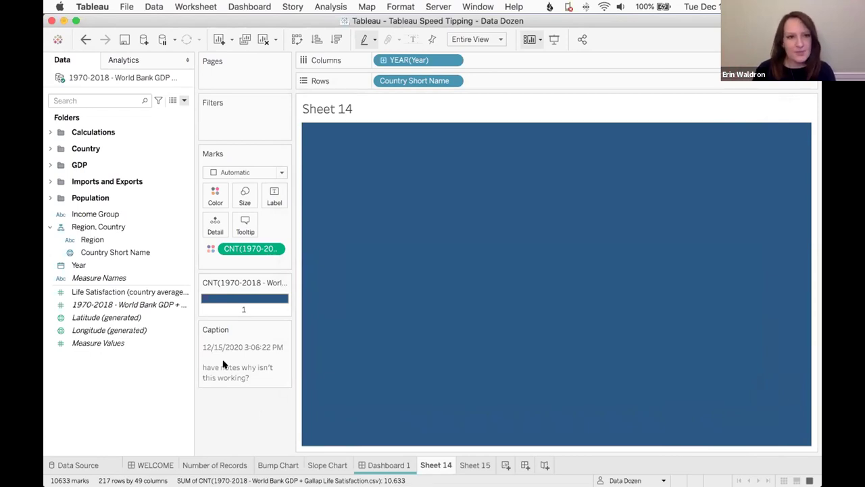
- Show a filter for the Region field on Sheet 14
left_click(162, 252)
left_click(181, 240)
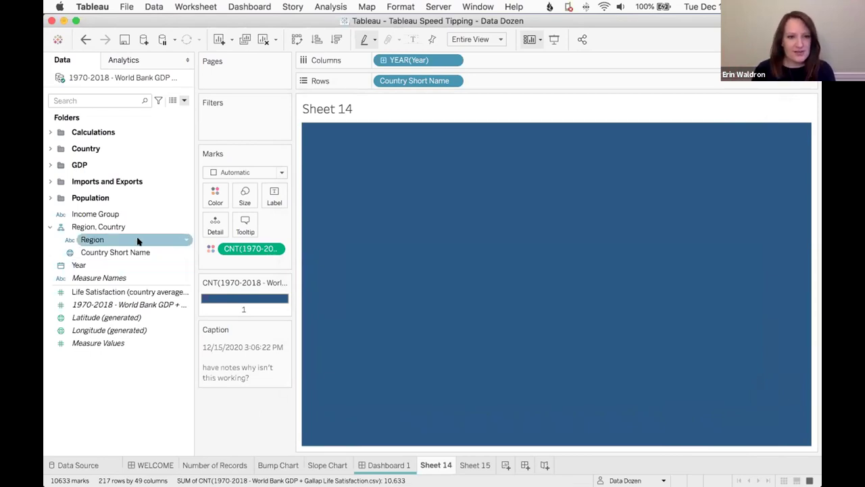
left_click(237, 122)
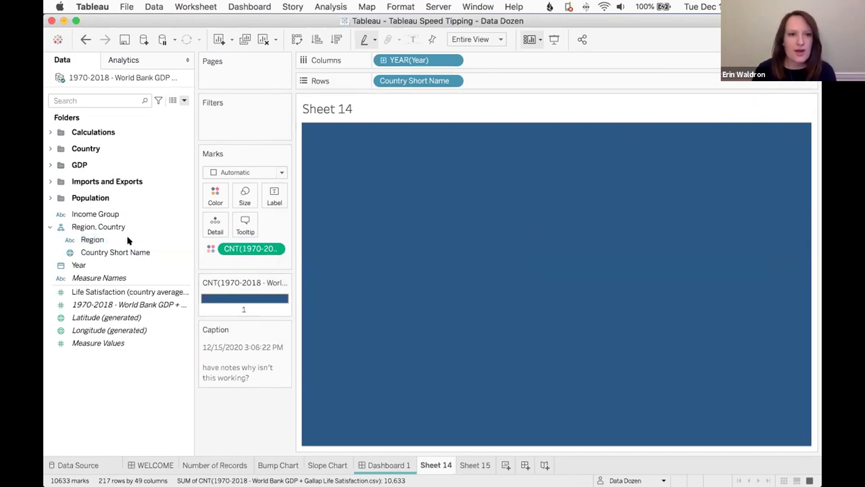
left_click(185, 240)
right_click(185, 240)
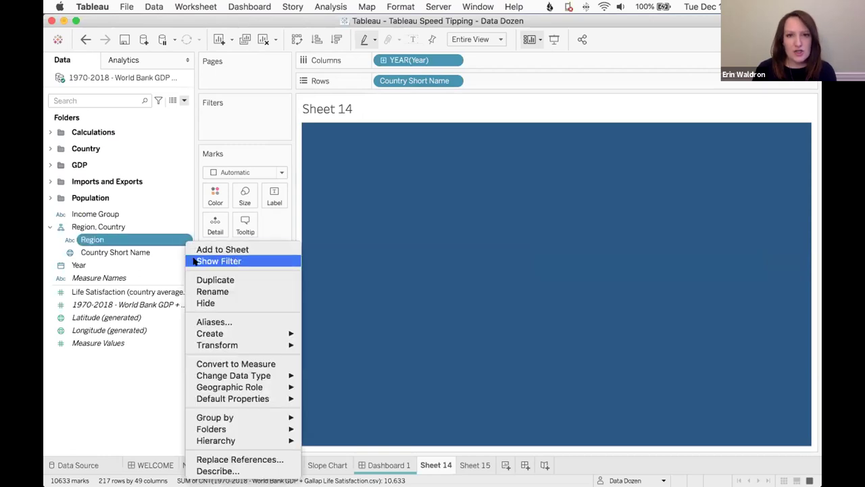
left_click(218, 260)
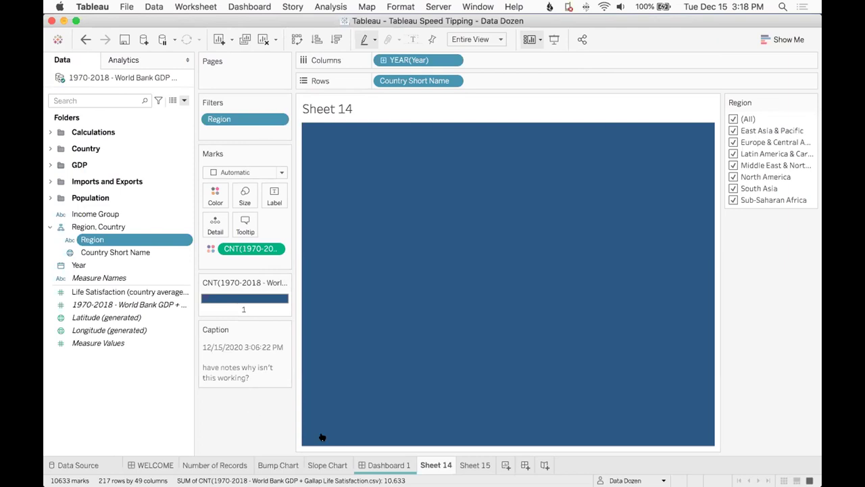
- Add the 1970-2018 World Bank GDP count as text on Sheet 15 and view the full data behind its mark
left_click(473, 465)
left_click_drag(145, 305, 275, 155)
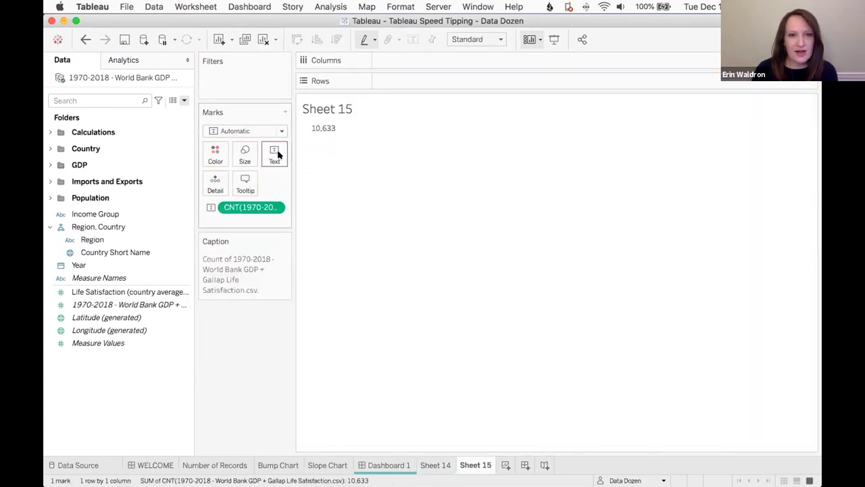
left_click(323, 129)
right_click(323, 129)
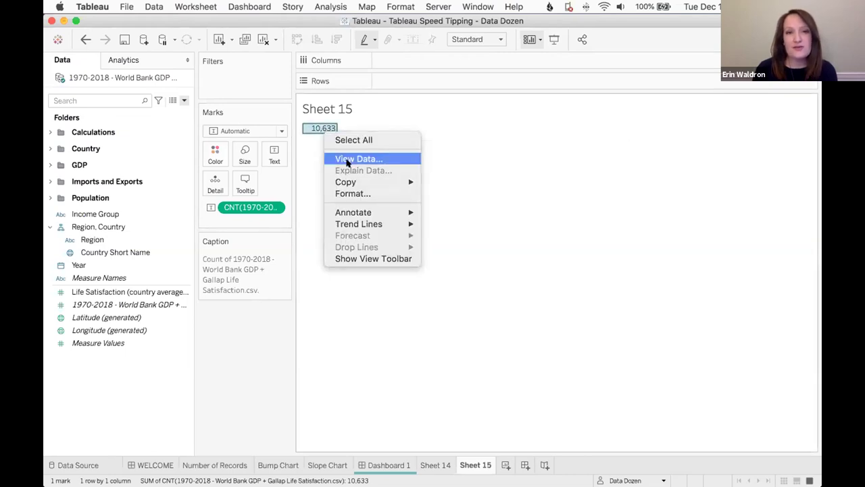
left_click(346, 161)
left_click(271, 369)
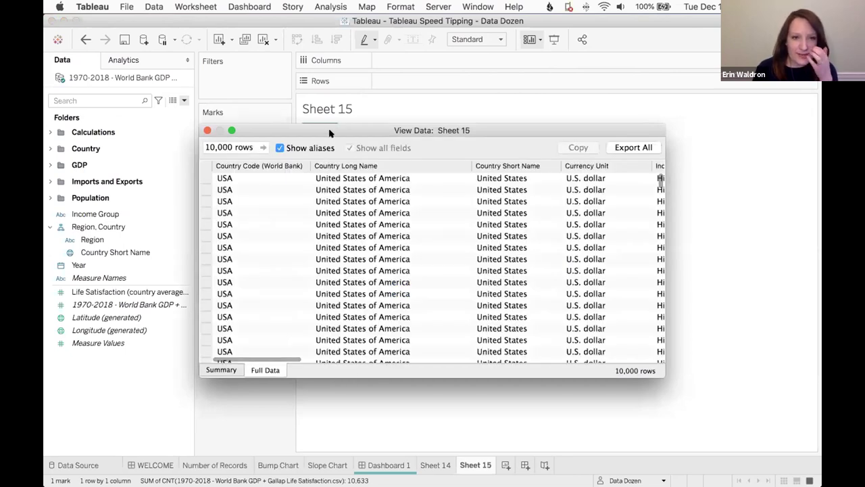
left_click_drag(329, 134, 309, 131)
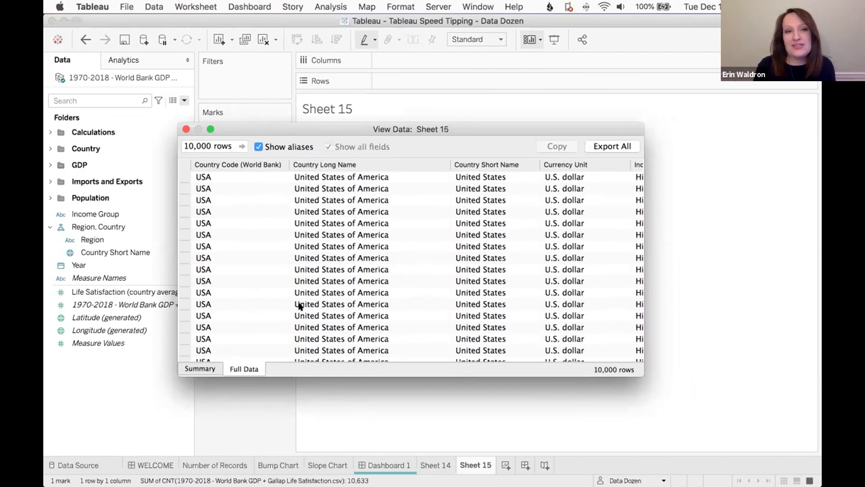
left_click(186, 128)
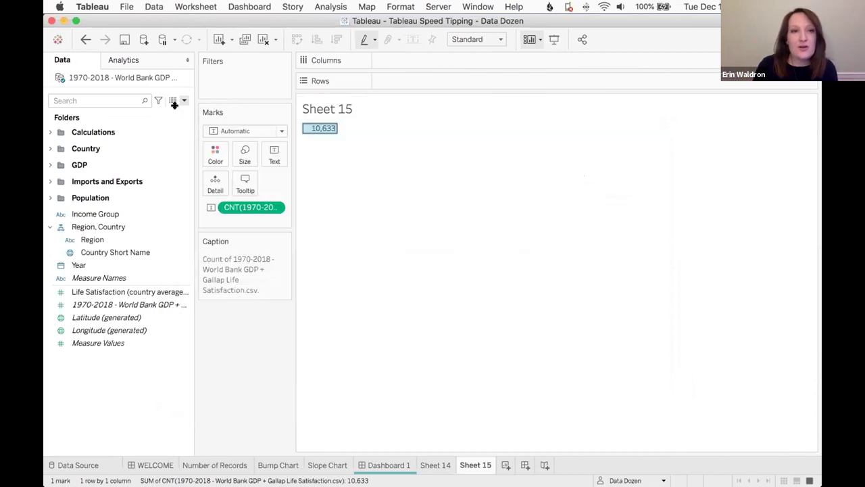
- Look up the CSV export option for the 1970-2018 World Bank GDP data source without exporting
left_click(158, 7)
mouse_move(392, 110)
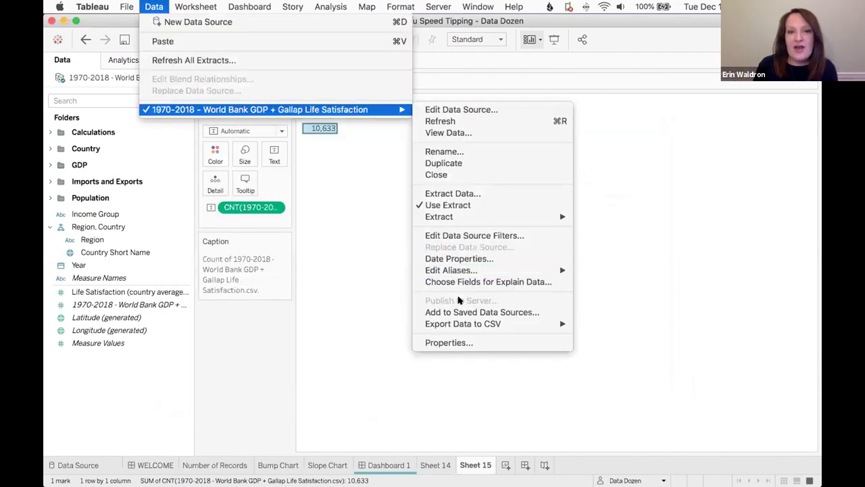
mouse_move(459, 319)
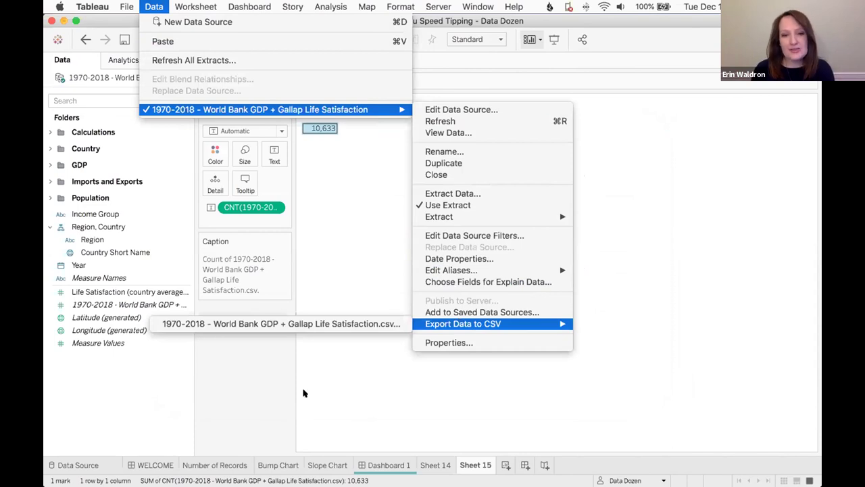
left_click(284, 415)
- View the summary and full underlying data of the Bosnia and Herzegovina 1980 mark on Sheet 14
left_click(438, 465)
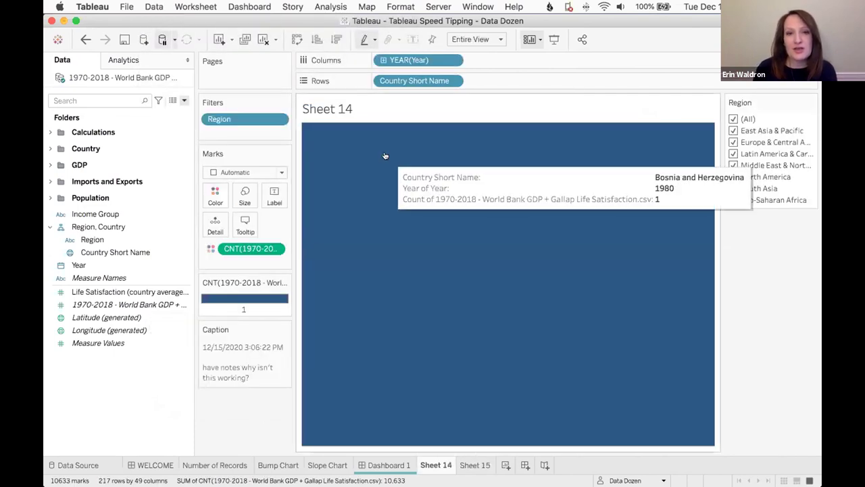
right_click(390, 158)
left_click(408, 182)
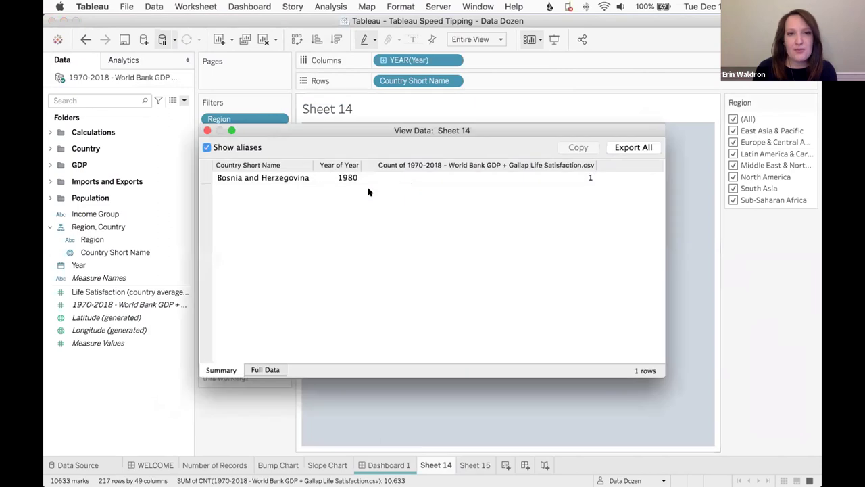
left_click(272, 365)
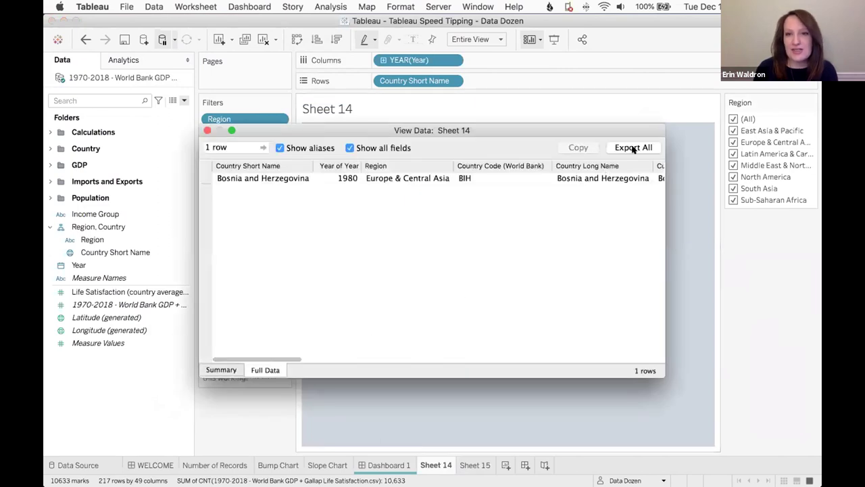
left_click(206, 129)
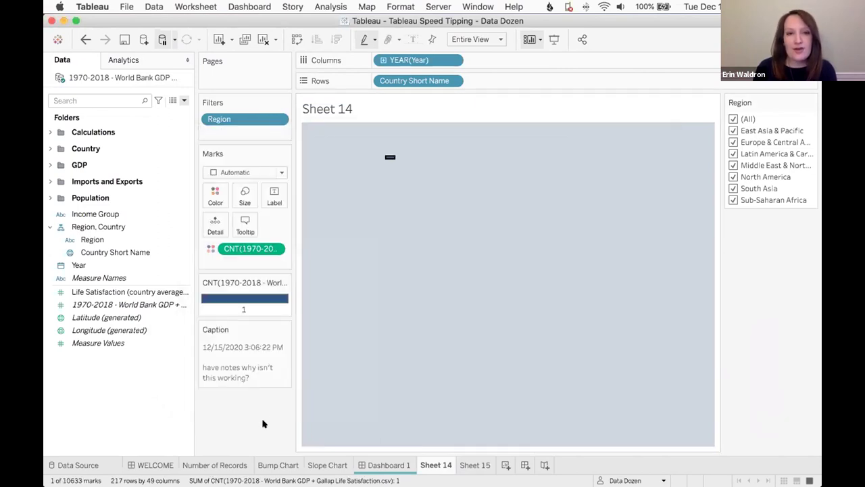
- Review the workbook's Save As file formats, packaged .twbx and plain .twb, without saving
left_click(128, 6)
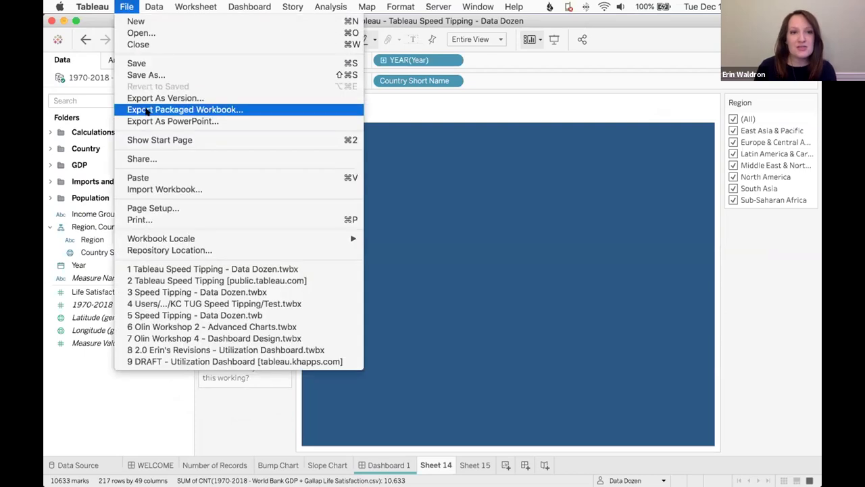
left_click(200, 76)
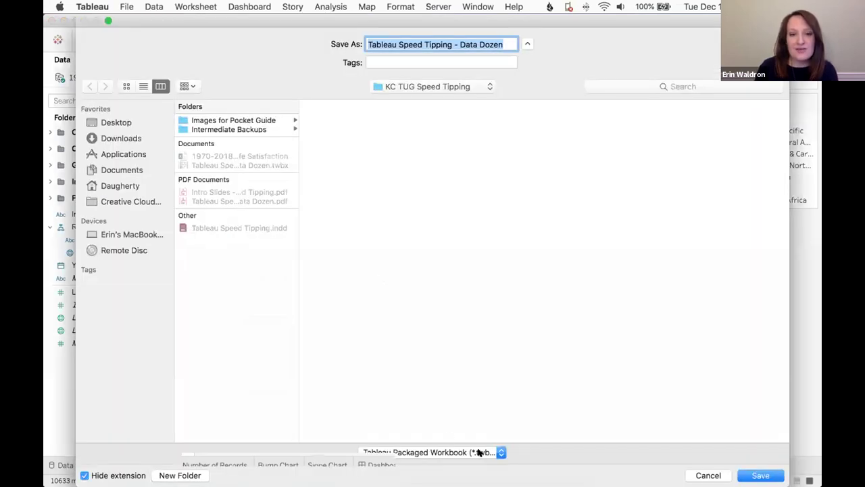
left_click(477, 453)
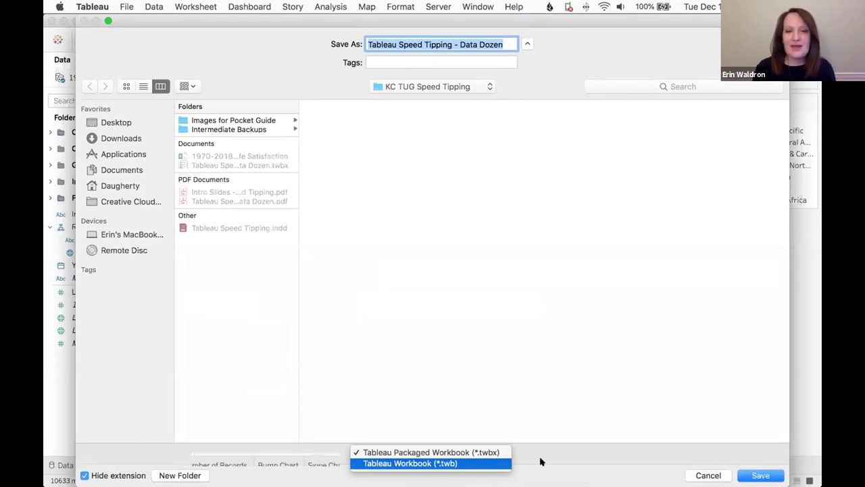
left_click(690, 473)
left_click(689, 473)
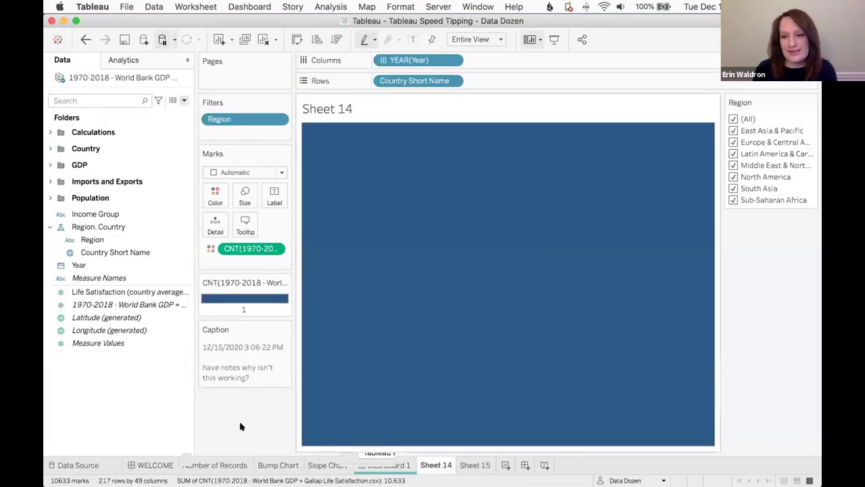
- Review the older Tableau versions offered by Export As Version and close the dialog without exporting
left_click(127, 7)
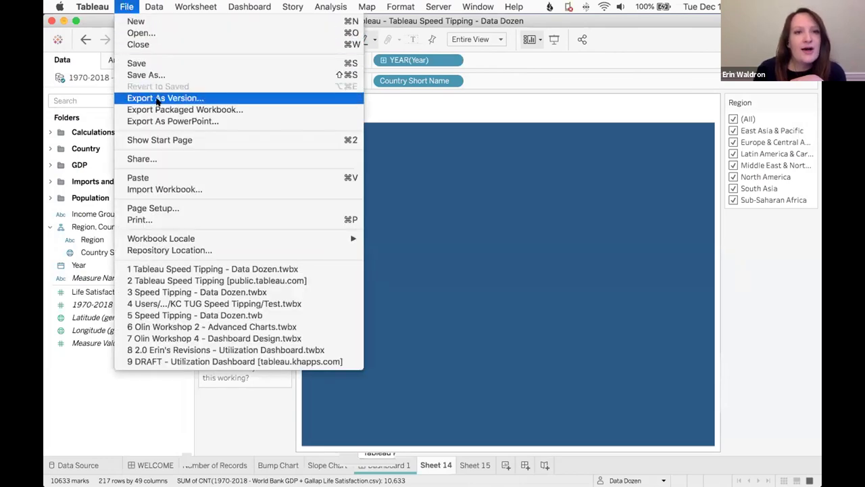
key("Escape")
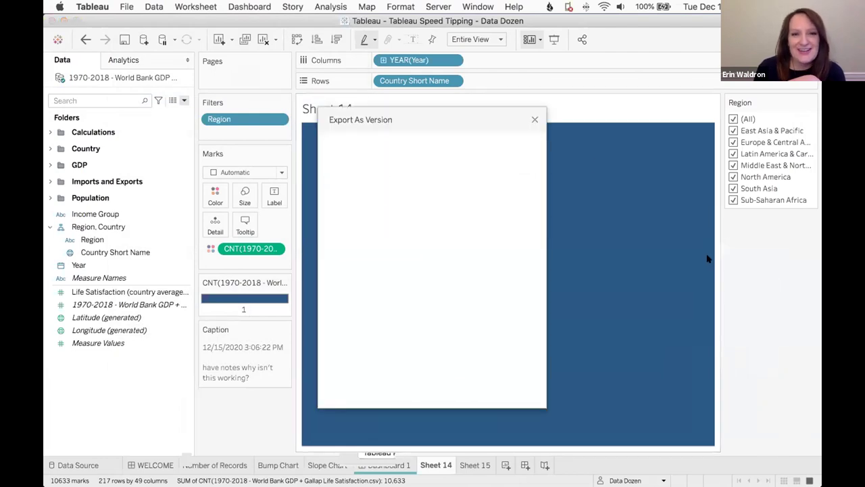
left_click_drag(477, 122, 478, 106)
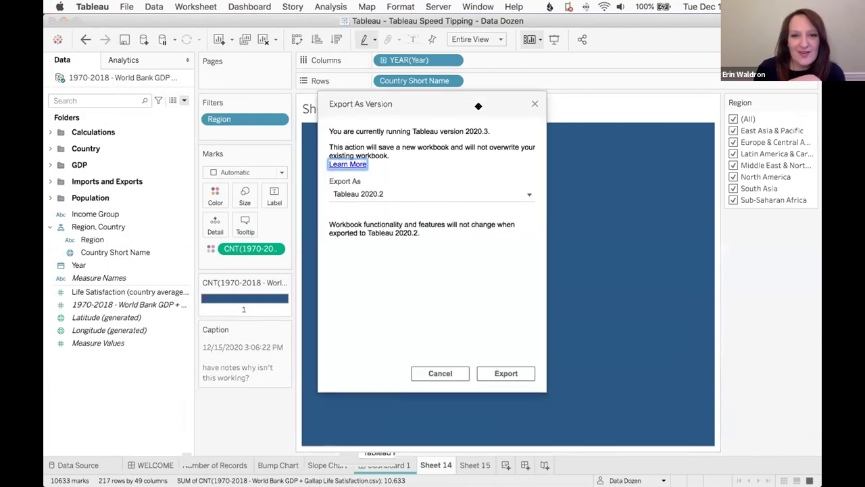
left_click(400, 194)
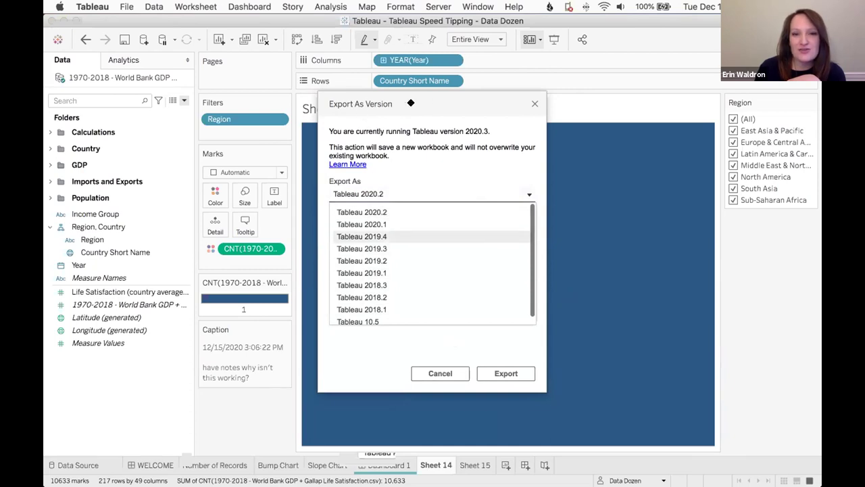
left_click(532, 103)
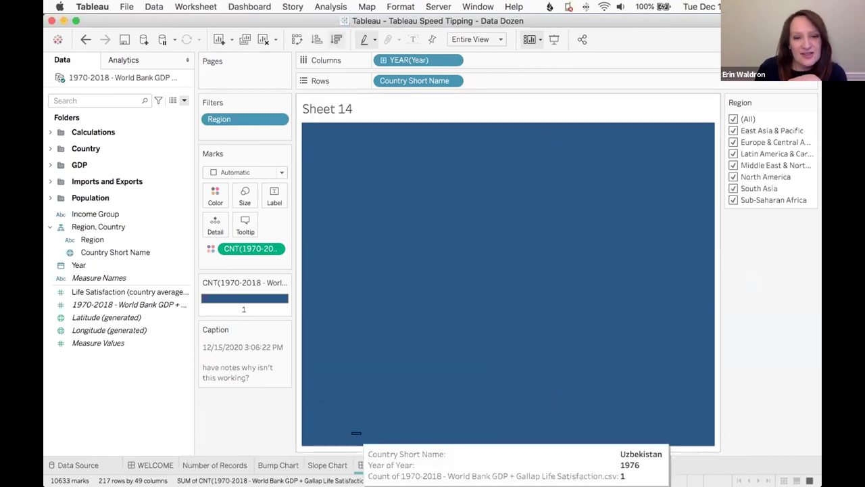
- Look up the image export options for Dashboard 1 and the worksheet-level export options without exporting anything
left_click(383, 465)
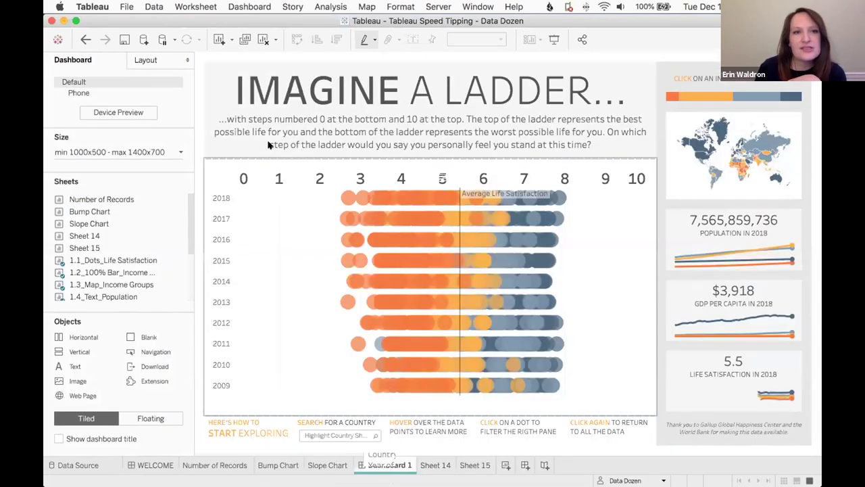
left_click(251, 7)
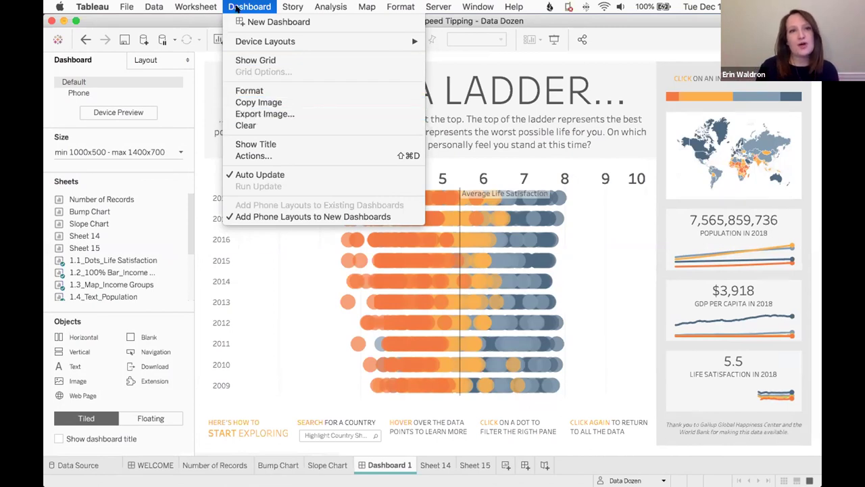
mouse_move(195, 7)
mouse_move(212, 63)
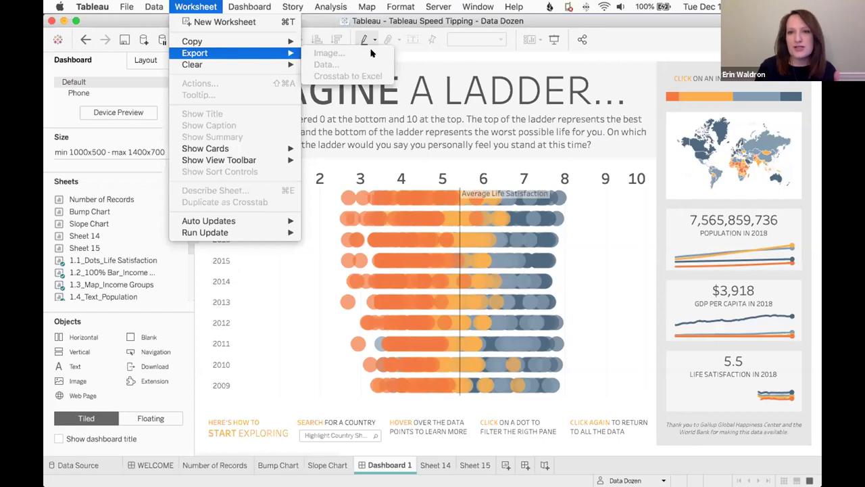
left_click(526, 21)
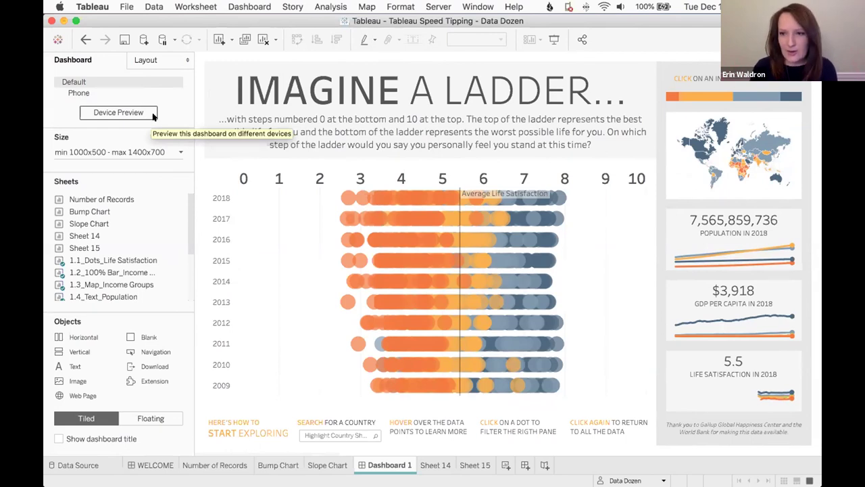
- Add a new blank worksheet to the workbook for a ranking chart
left_click(505, 465)
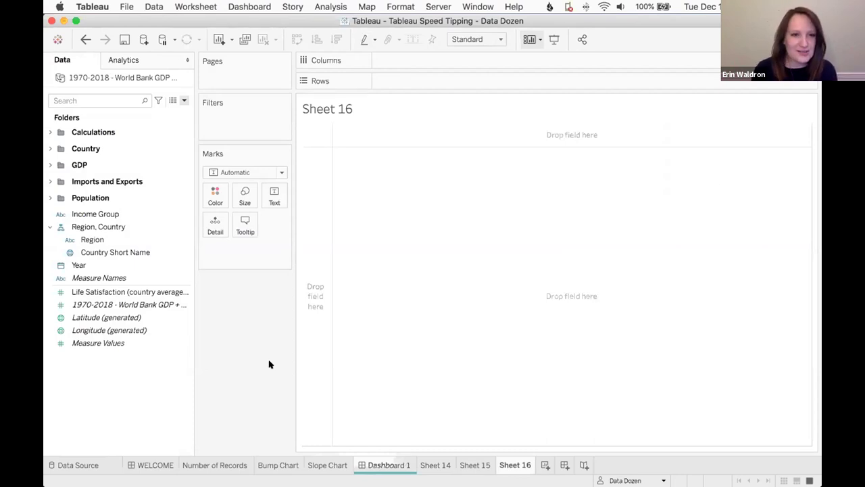
left_click(123, 264)
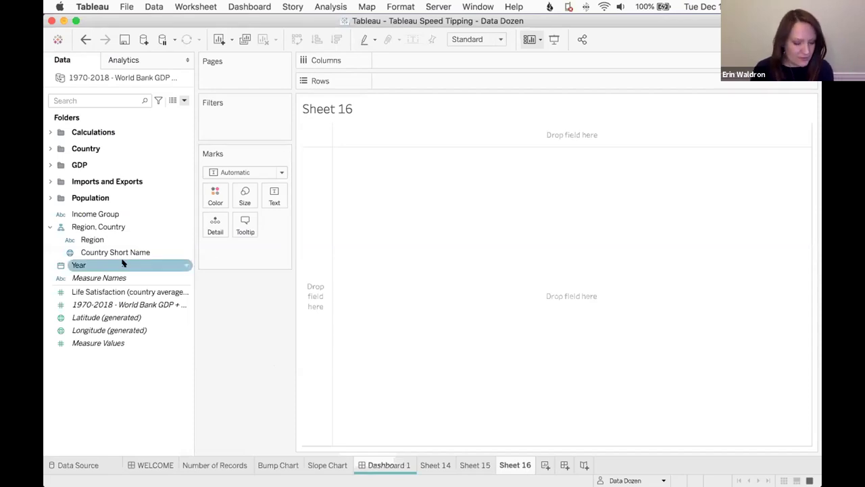
left_click_drag(89, 266, 406, 60)
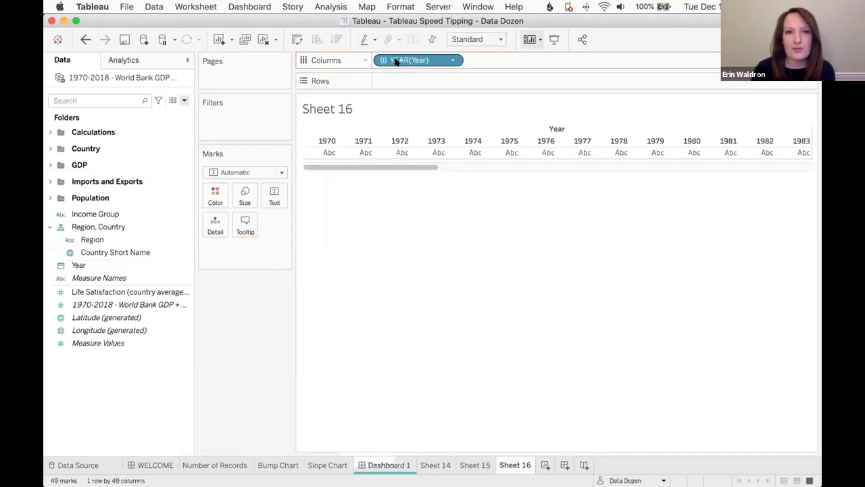
left_click(452, 60)
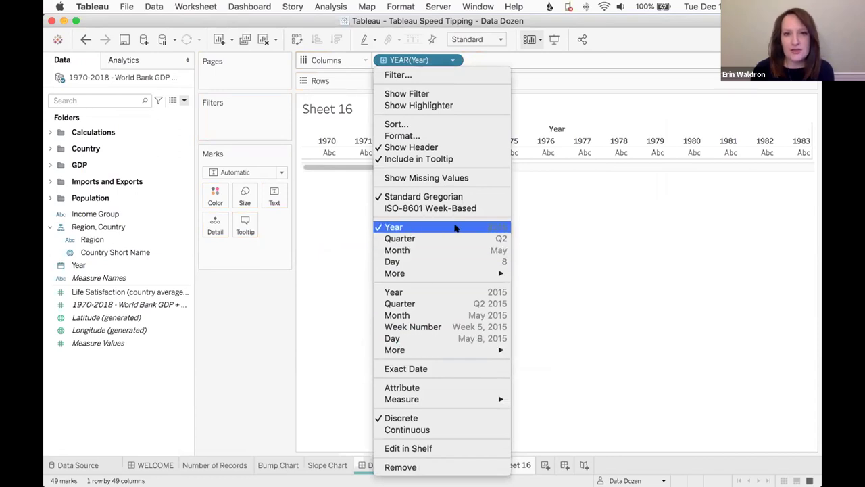
left_click(271, 310)
key("super+z")
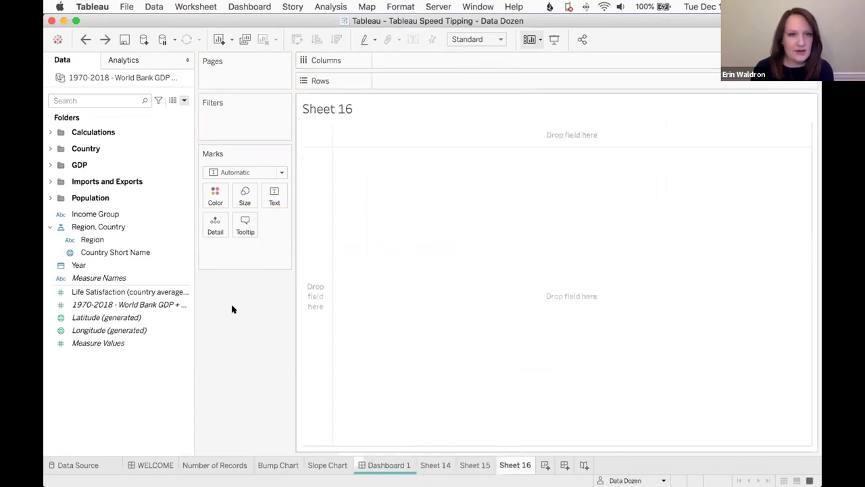
- Place the Year field on Columns as continuous YEAR(Year), choosing the date form in the Drop Field dialog
left_click(105, 266)
left_click_drag(85, 262, 411, 60)
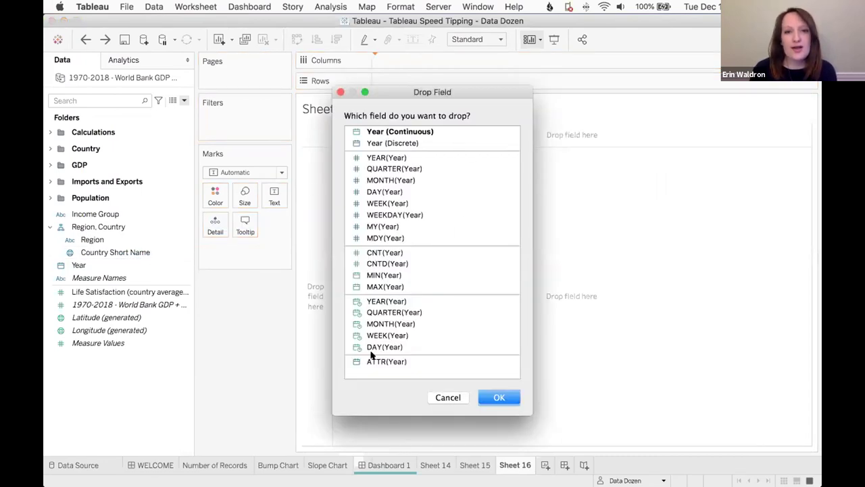
left_click(395, 300)
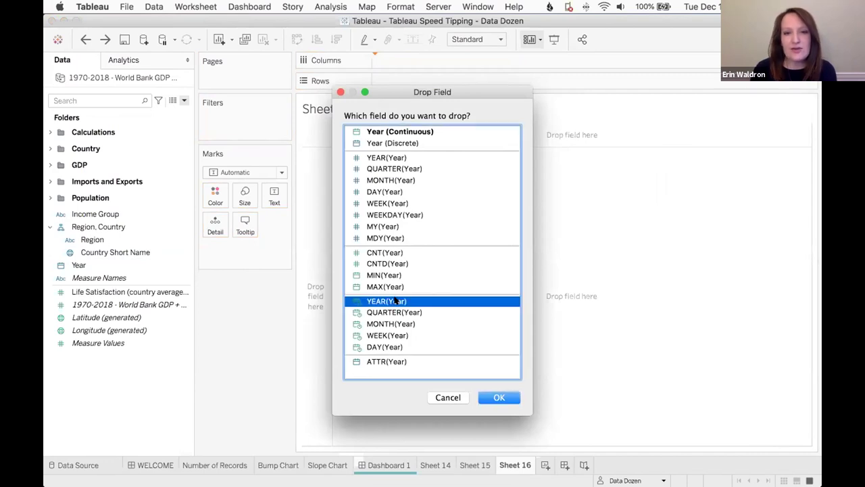
left_click(496, 397)
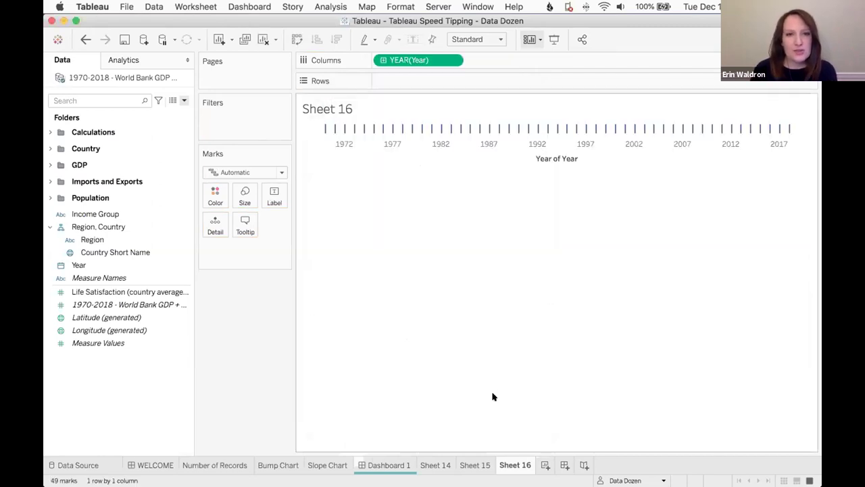
- Add GDP (constant 2010 US$) from the GDP folder to Rows to plot it as a line over the years
left_click(46, 164)
left_click(108, 199)
left_click_drag(144, 196, 411, 83)
left_click(125, 187)
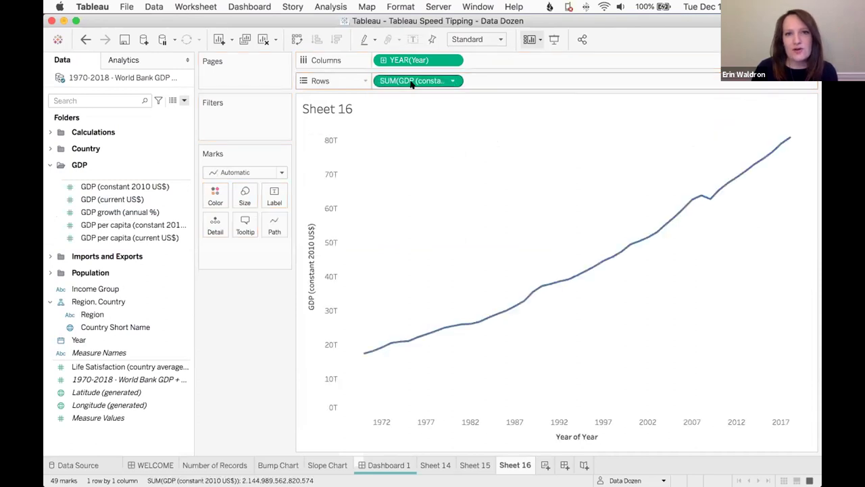
mouse_move(700, 204)
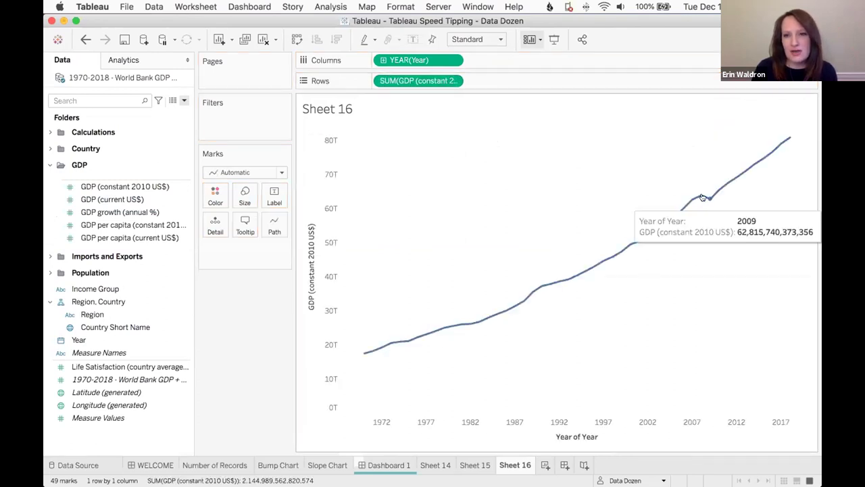
- Color the GDP lines by Country Short Name with all countries included, and inspect the resulting country lines
left_click(96, 327)
left_click_drag(97, 327, 214, 196)
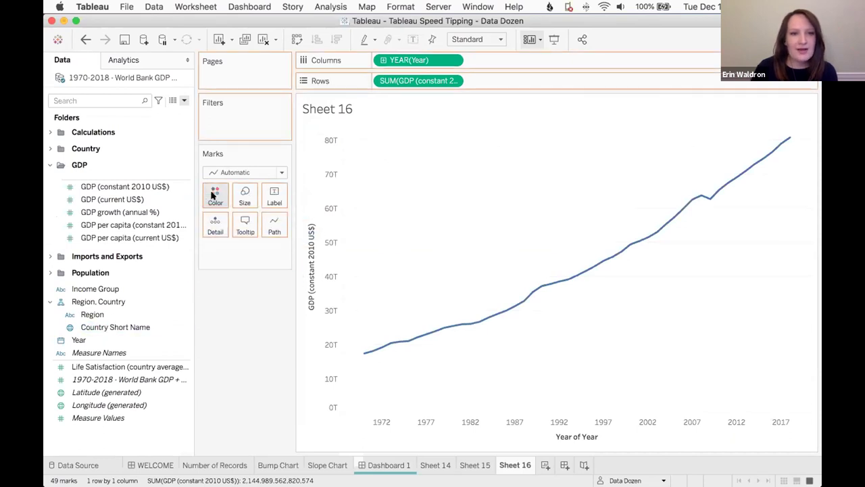
left_click(400, 249)
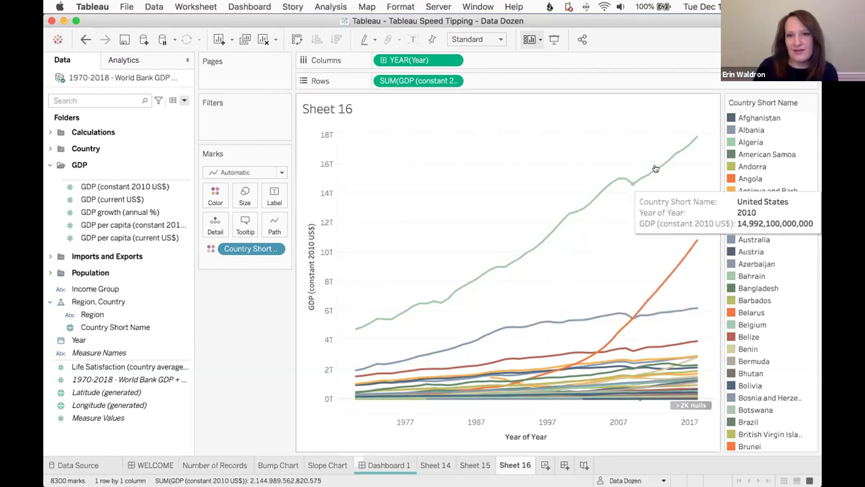
mouse_move(684, 251)
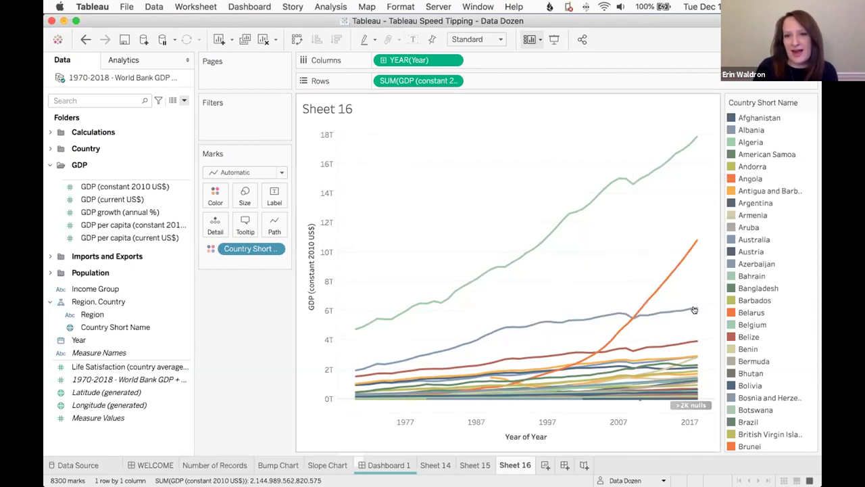
mouse_move(692, 339)
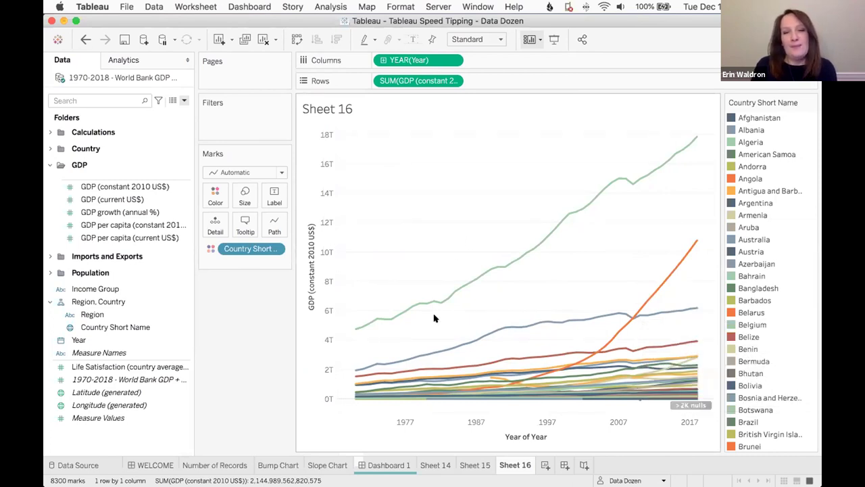
mouse_move(585, 358)
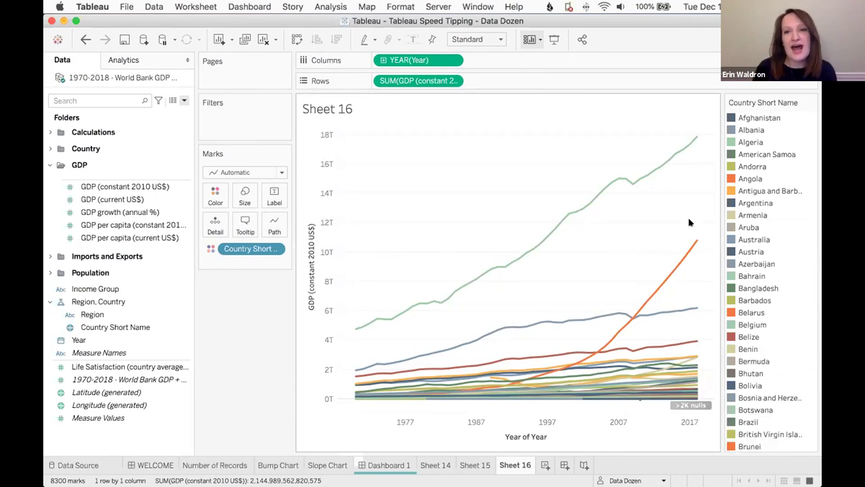
mouse_move(694, 138)
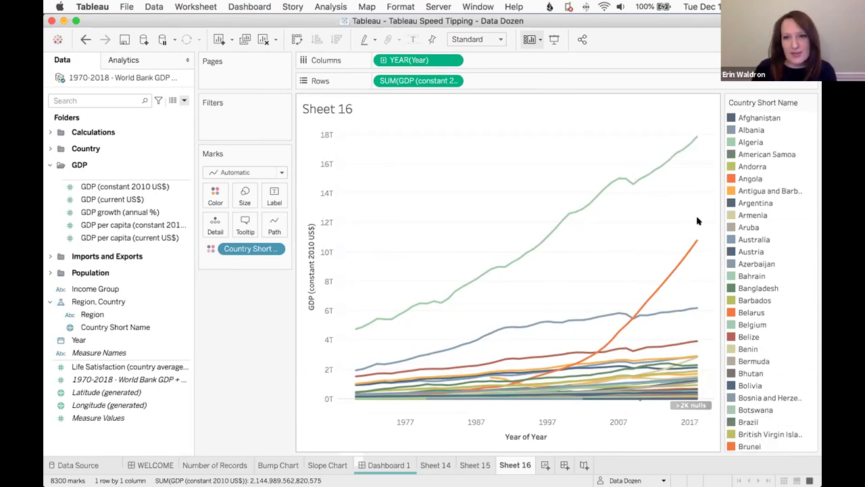
mouse_move(692, 304)
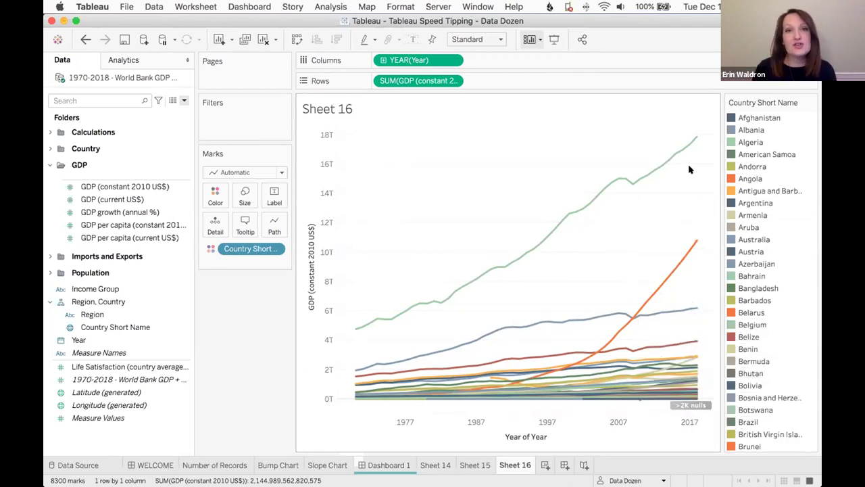
- Apply a Rank quick table calculation to the GDP measure on Rows, computed using Country Short Name
left_click(452, 80)
mouse_move(475, 279)
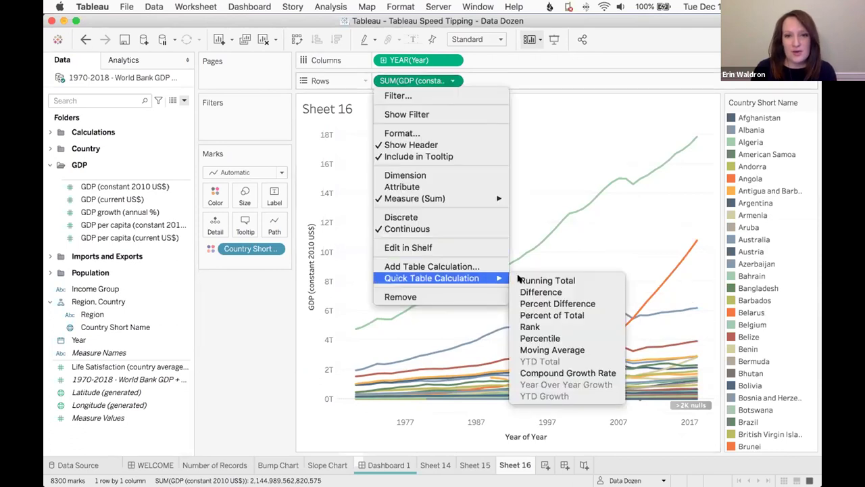
left_click(545, 327)
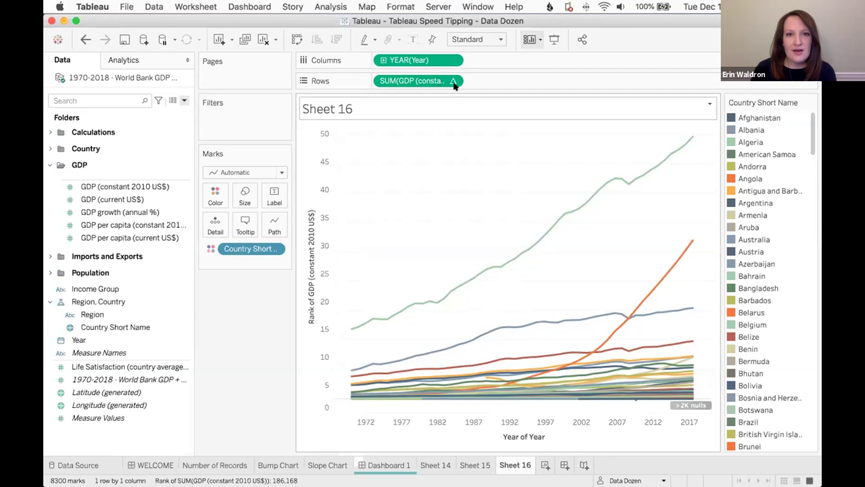
left_click(449, 81)
mouse_move(461, 267)
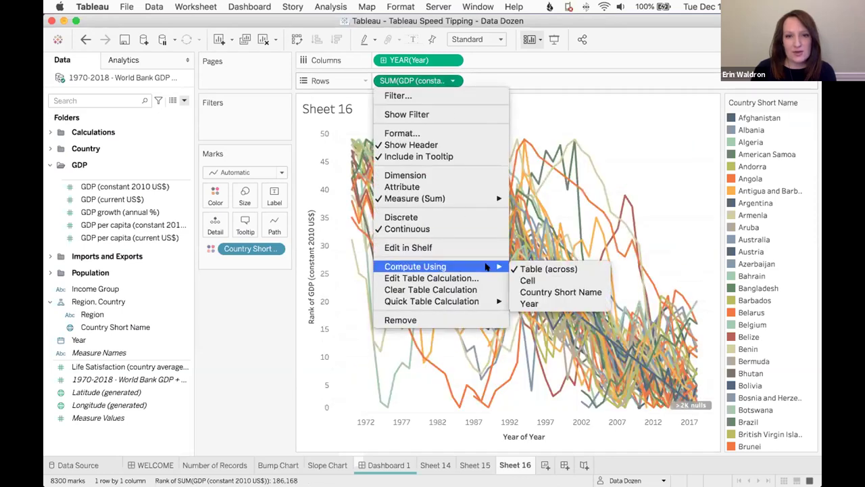
left_click(557, 292)
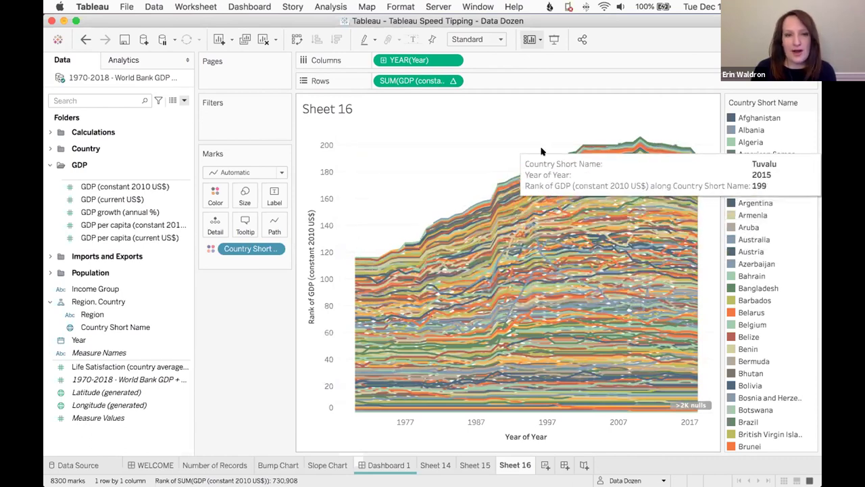
- Reverse the scale of the vertical Rank of GDP axis and close the axis settings
right_click(322, 183)
left_click(338, 191)
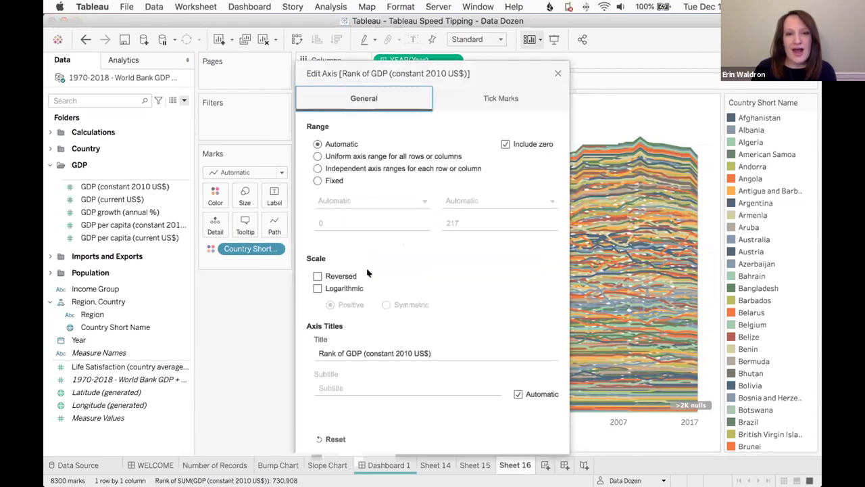
left_click_drag(457, 73, 459, 52)
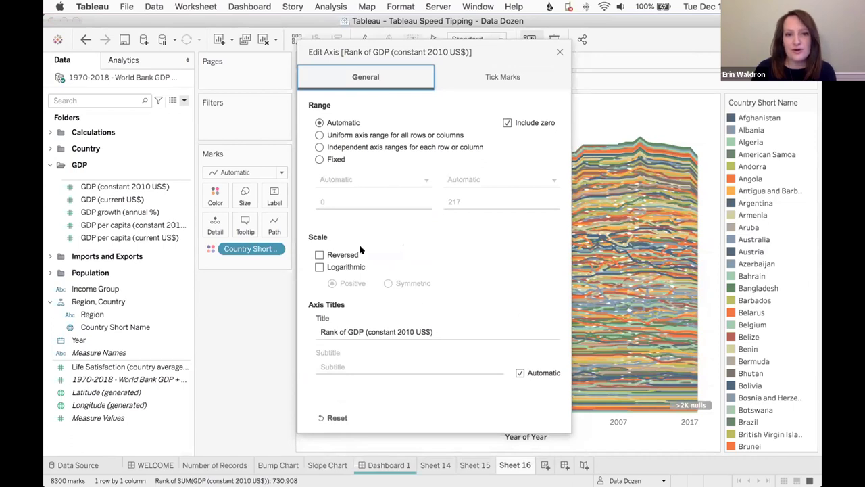
left_click(319, 255)
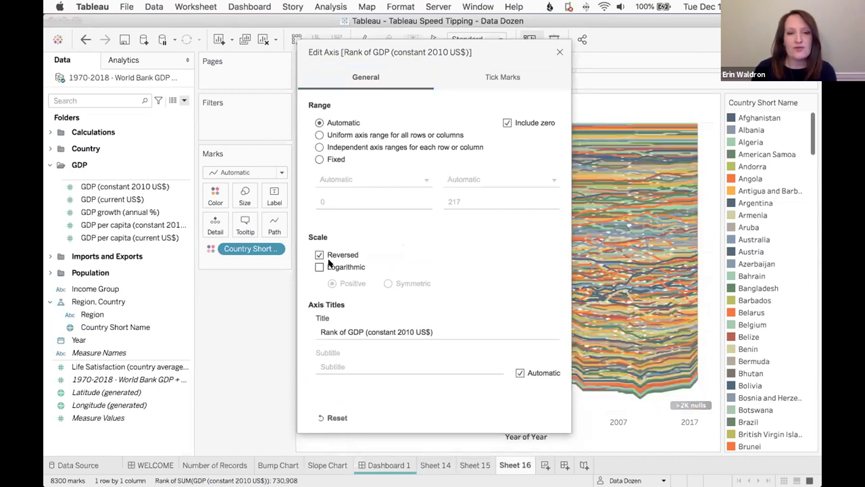
left_click(560, 53)
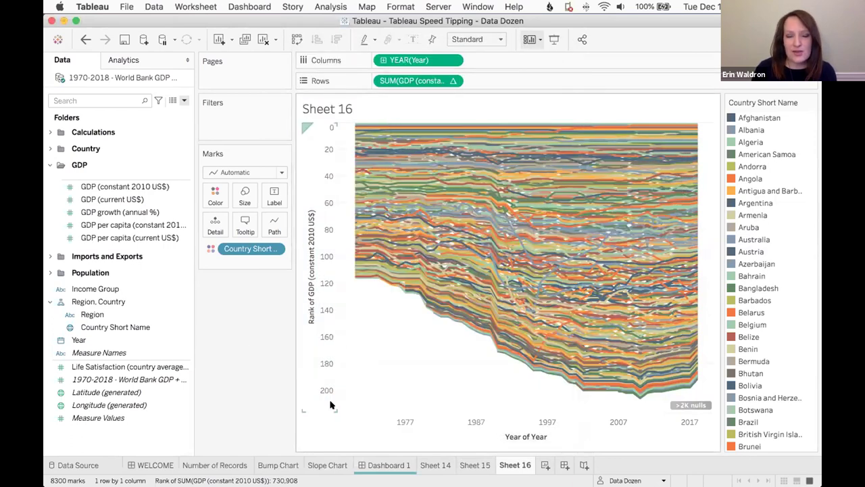
- Show a filter for the GDP rank measure and set its upper limit to 20
left_click(452, 81)
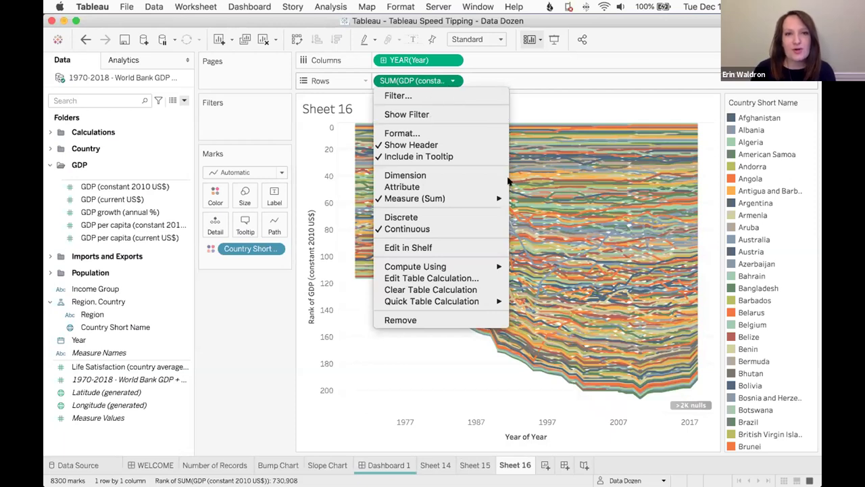
left_click(417, 114)
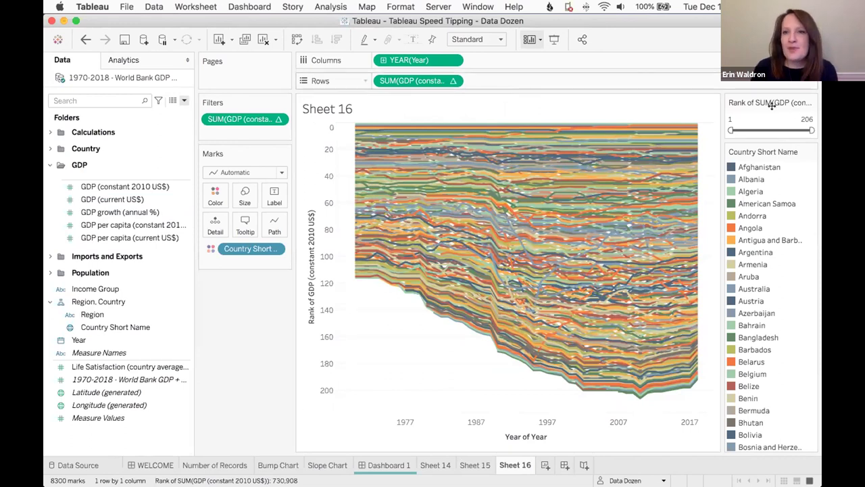
left_click(805, 118)
type("20")
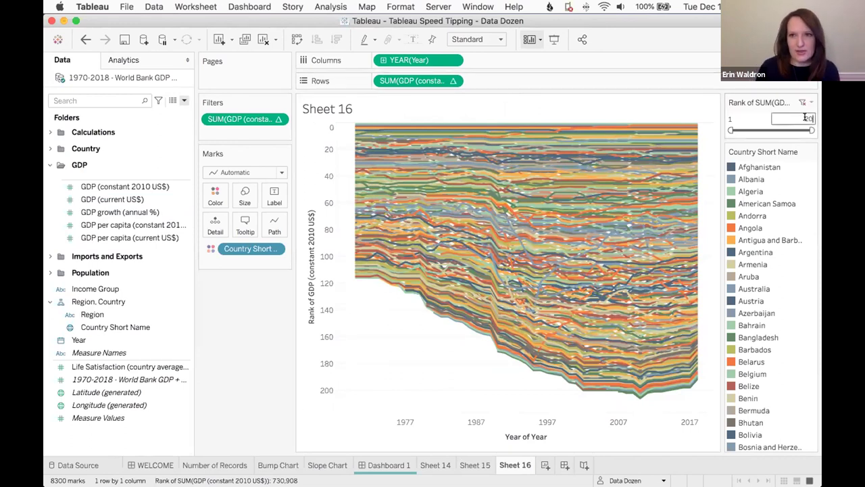
key("Return")
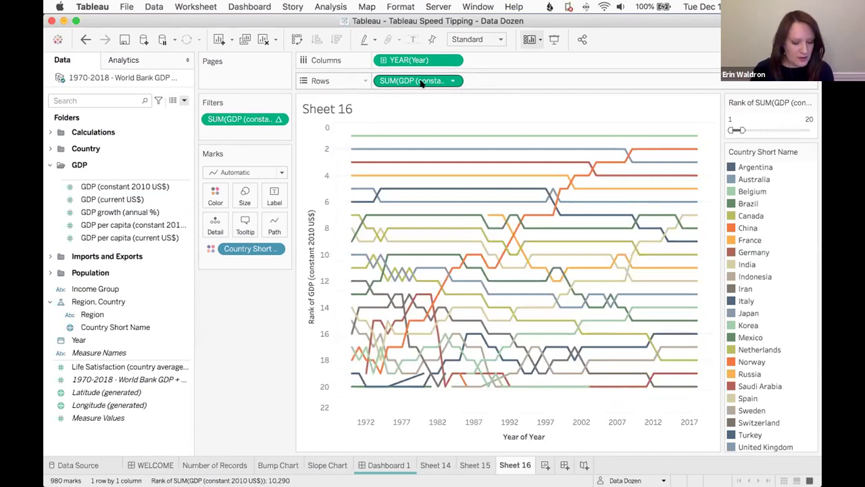
- Label the lines with the GDP rank, limiting the marks to label to Most Recent
left_click_drag(427, 79, 274, 200)
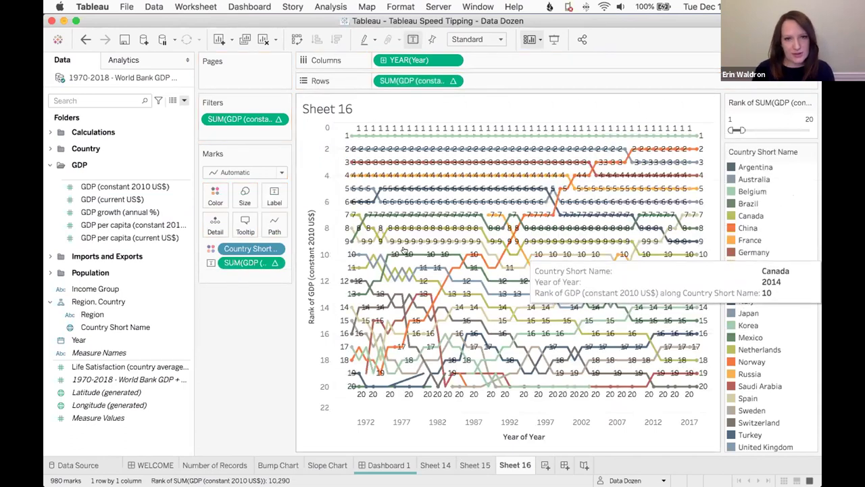
left_click(274, 195)
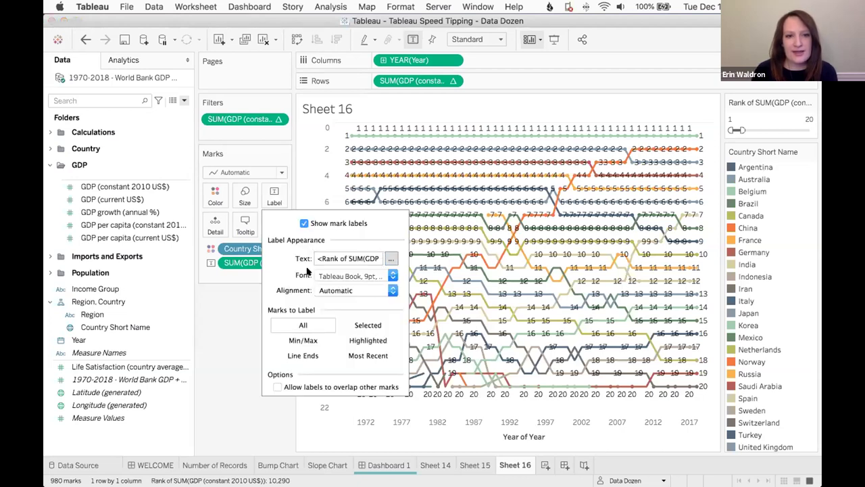
left_click(370, 356)
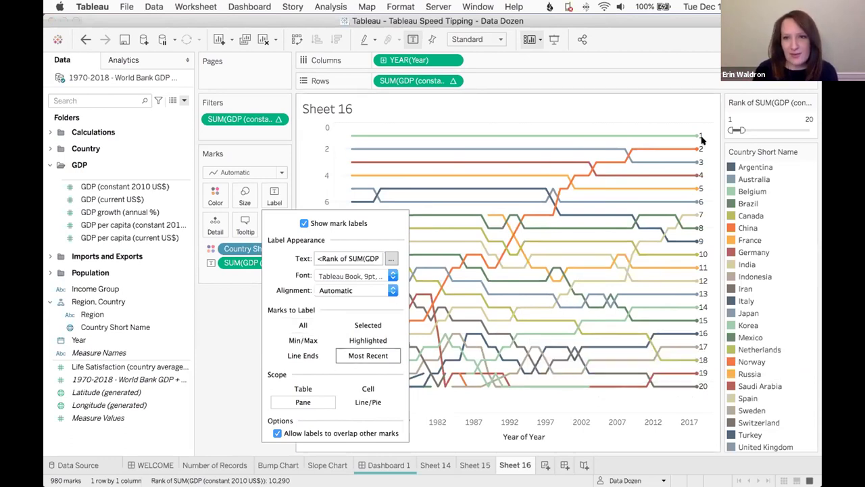
left_click(232, 356)
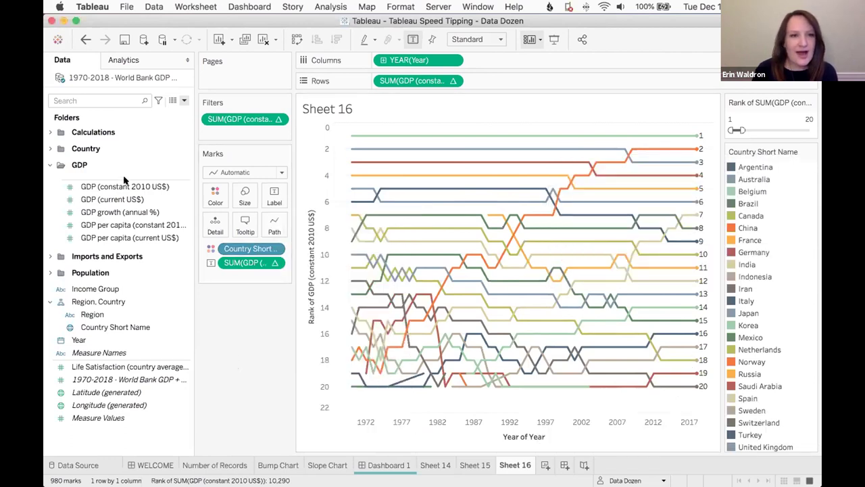
- Add Country Short Name to the labels and edit the label text to show it on one line before the GDP rank in bold
left_click(95, 316)
left_click_drag(88, 326, 274, 198)
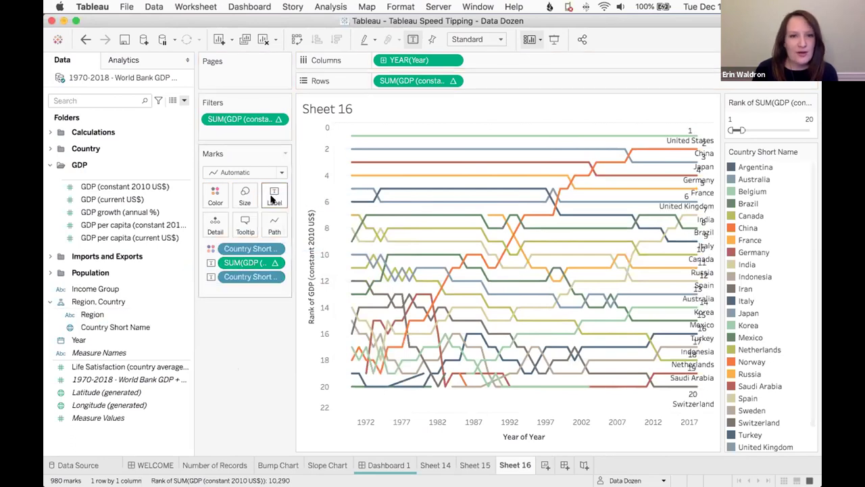
left_click(274, 197)
left_click(390, 259)
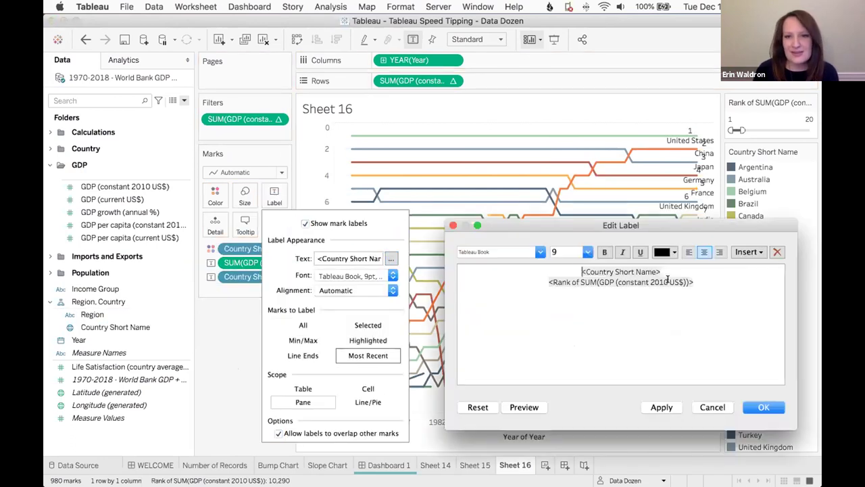
left_click(542, 281, "shift")
key("cmd+c")
key("BackSpace")
key("BackSpace")
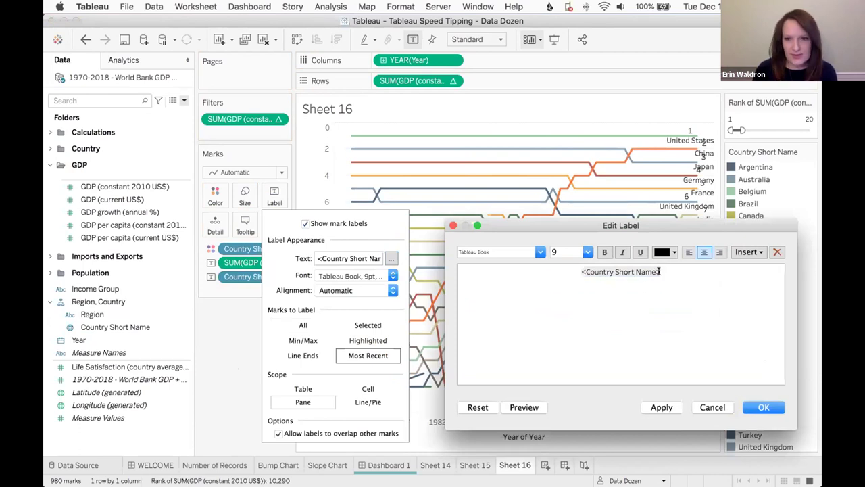
key("cmd+v")
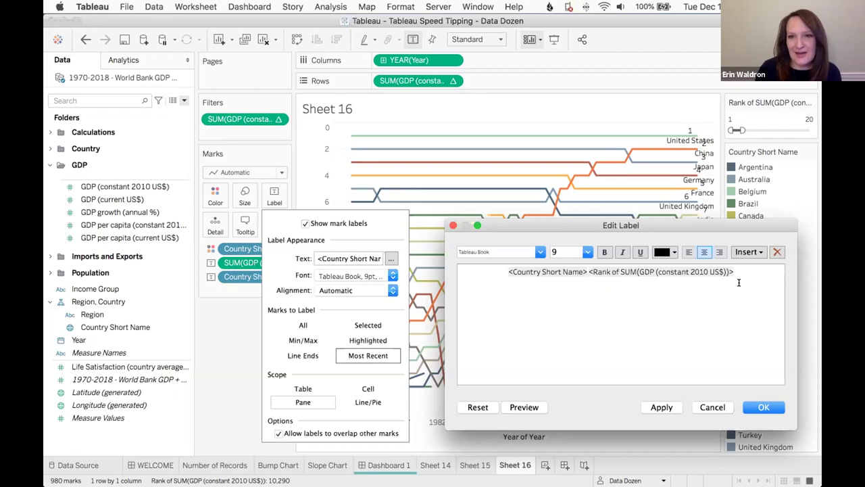
left_click_drag(733, 271, 585, 271)
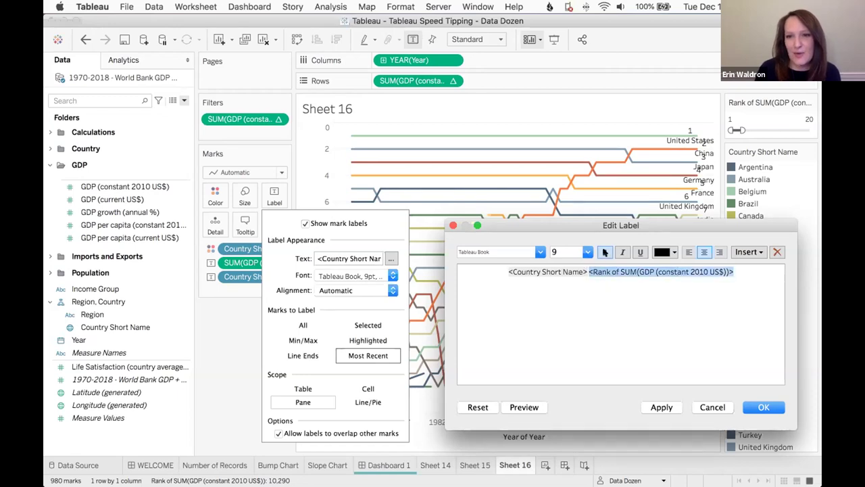
left_click(746, 409)
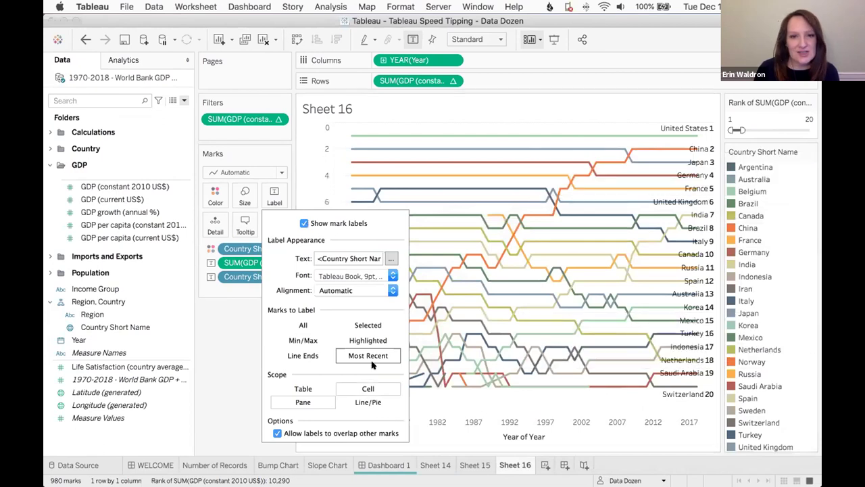
- Align the line labels to the right horizontally and to the top vertically
left_click(351, 289)
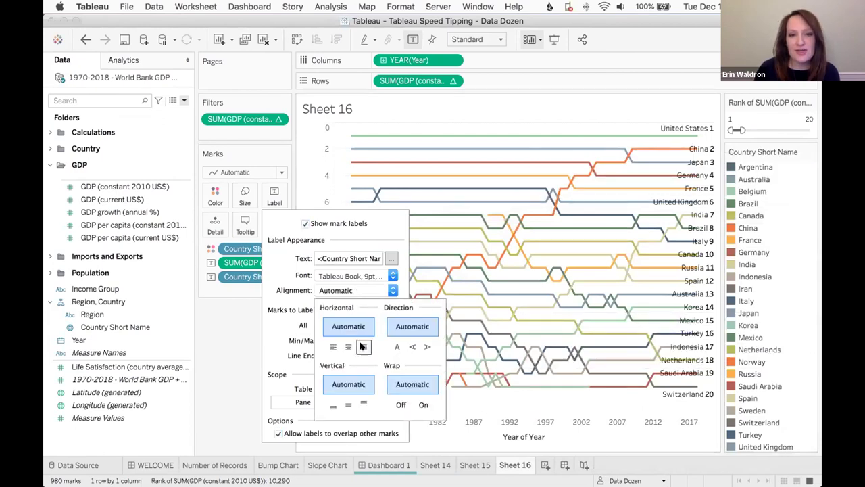
left_click(363, 347)
left_click(362, 404)
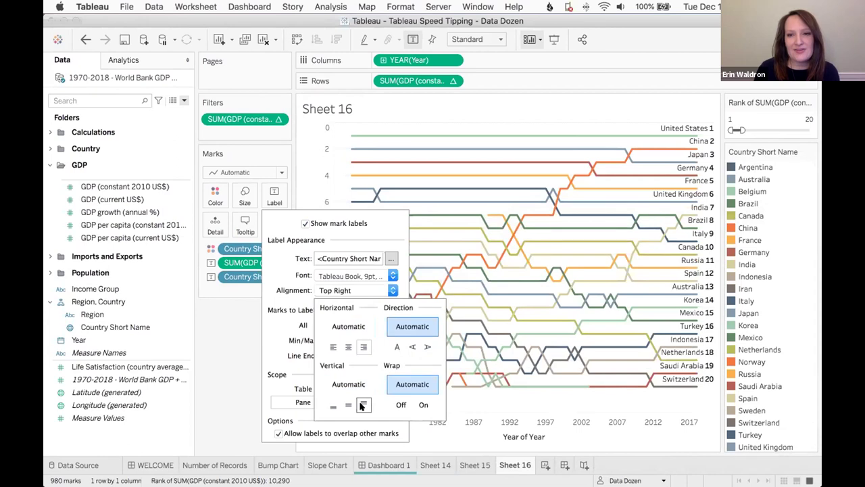
left_click(236, 350)
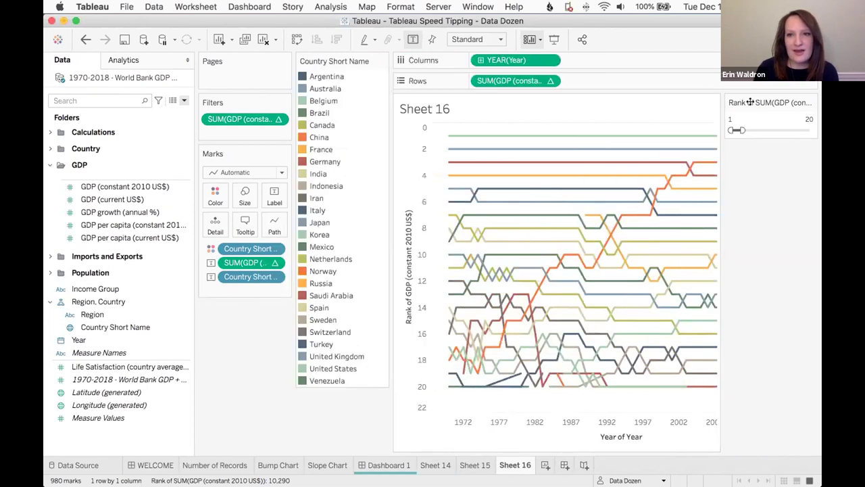
- Move the GDP rank filter and the Country Short Name color legend beneath the Marks card
left_click_drag(750, 102, 281, 320)
left_click_drag(331, 62, 242, 390)
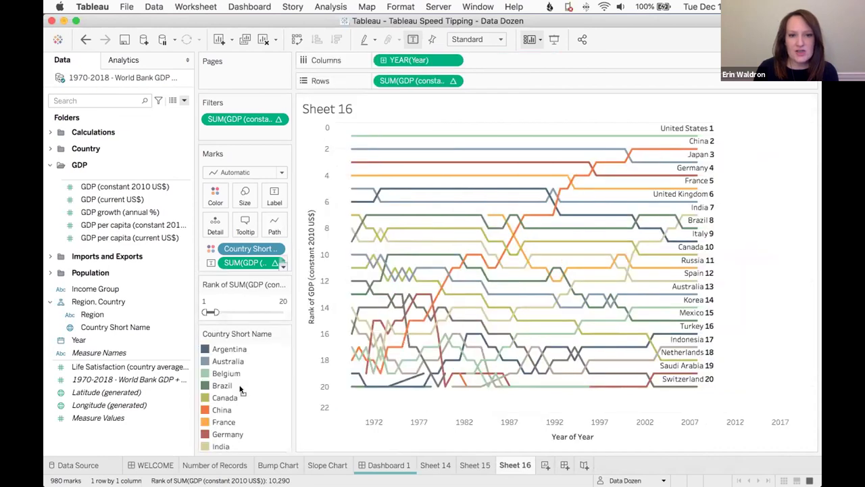
- Fix the Year axis range from 1/1/1970 to 1/1/2018 and close the axis settings
right_click(722, 429)
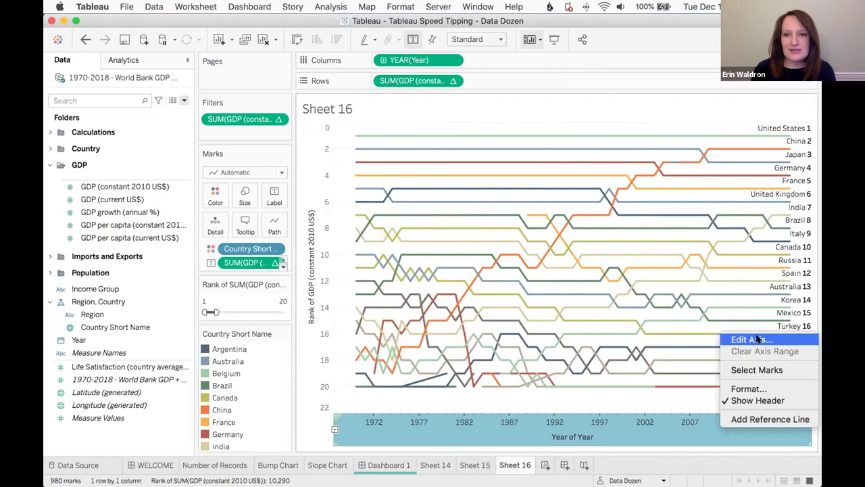
key("Escape")
double_click(449, 418)
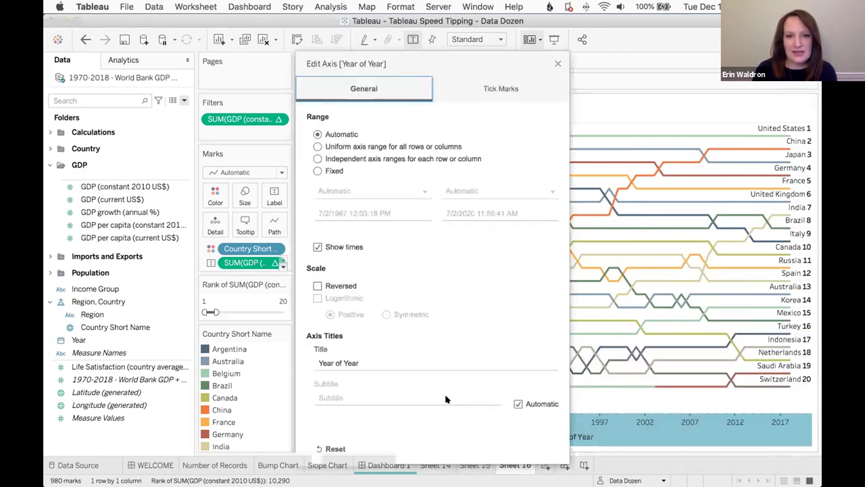
left_click(333, 170)
triple_click(486, 213)
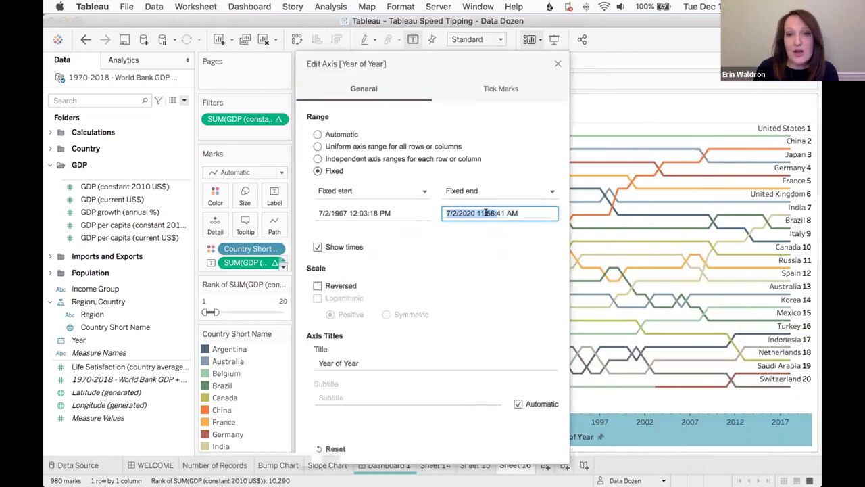
type("1/1/")
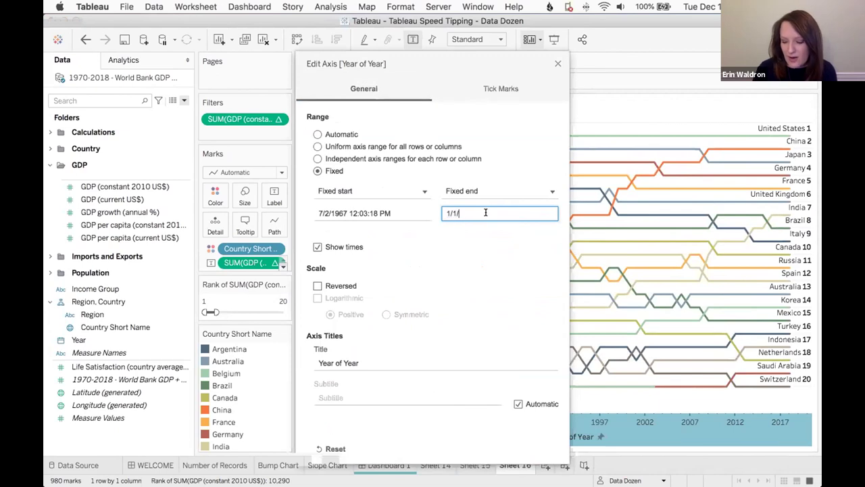
type("2018")
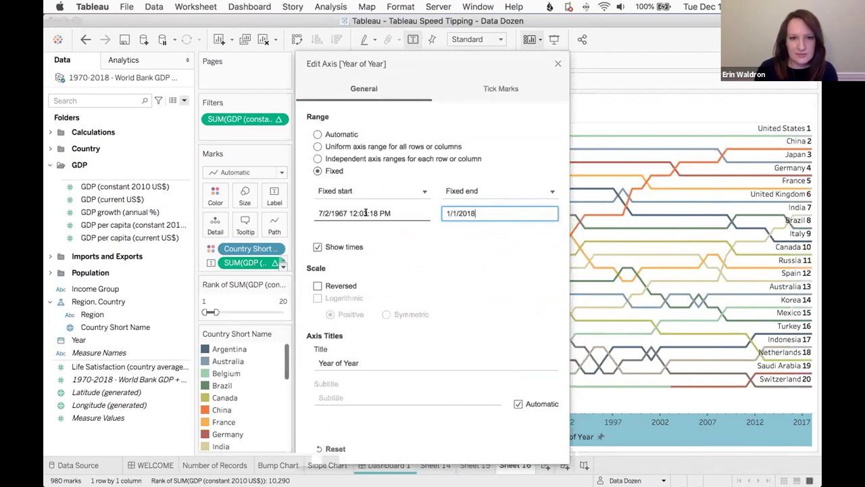
triple_click(366, 213)
type("1/1/190")
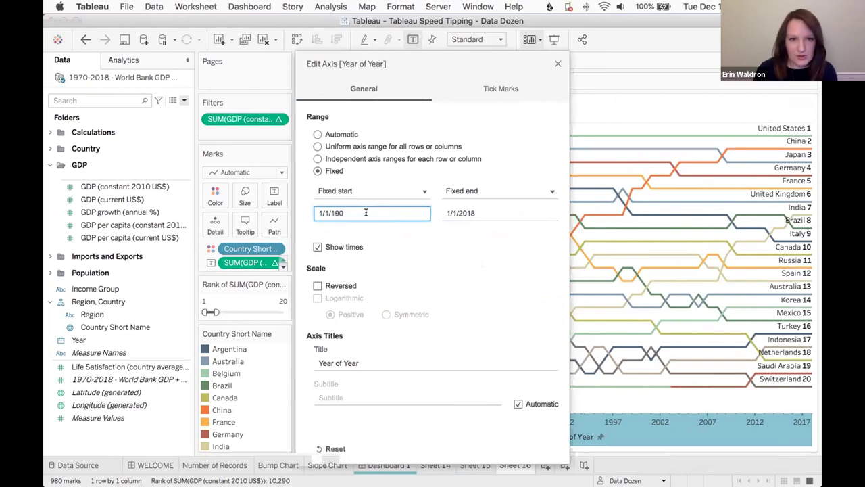
key("Left")
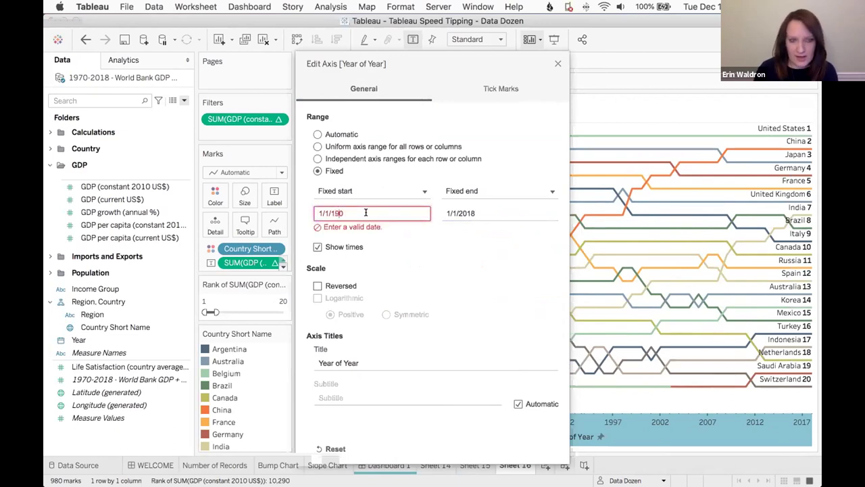
left_click(487, 253)
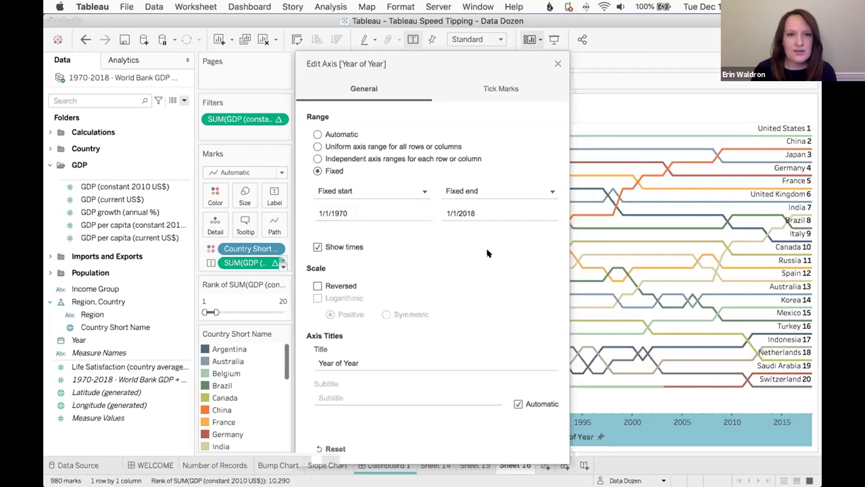
left_click(557, 63)
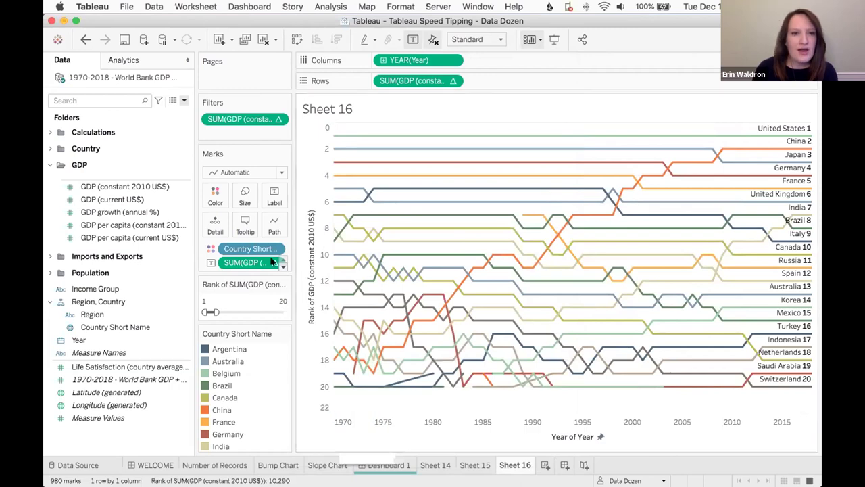
- Reduce the mark size to thin the country lines, and review the label settings without changing them
left_click(245, 196)
left_click(248, 224)
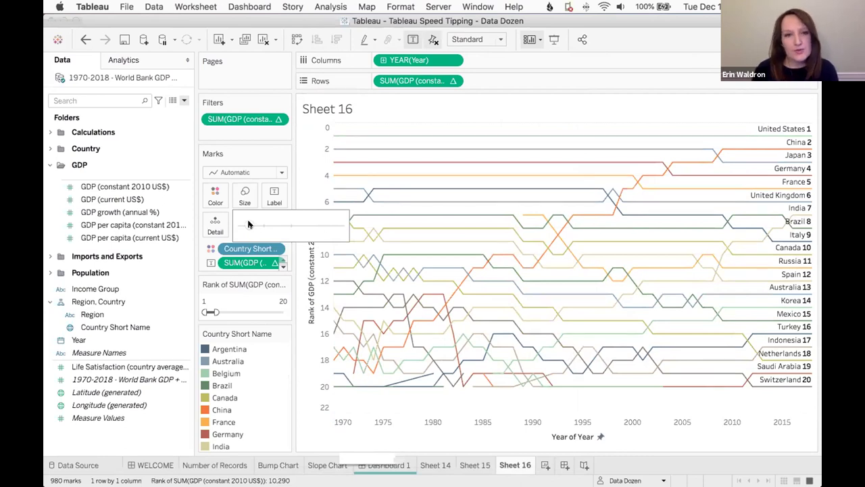
left_click(274, 194)
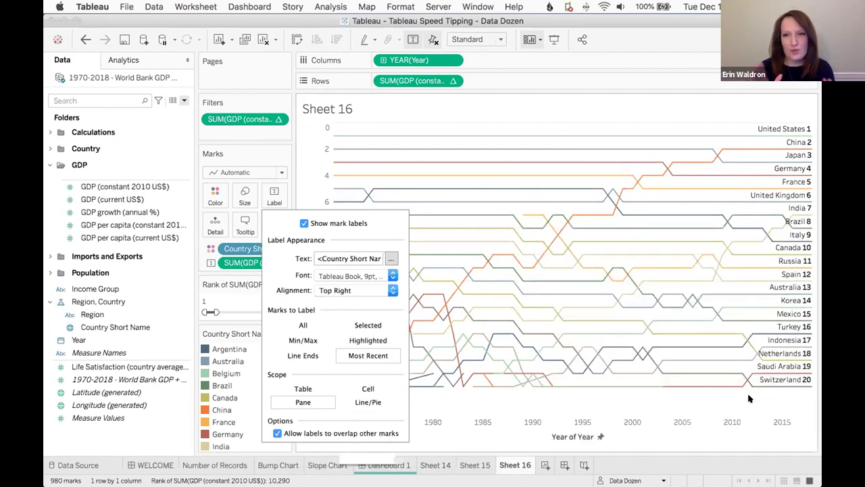
left_click(466, 435)
left_click(467, 435)
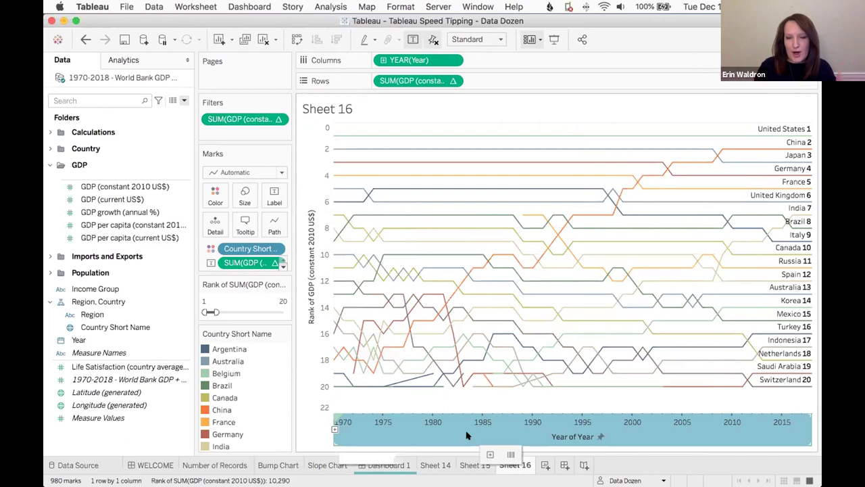
- Open the worksheet's line formatting and set the sheet's zero lines to None
right_click(555, 405)
left_click(600, 317)
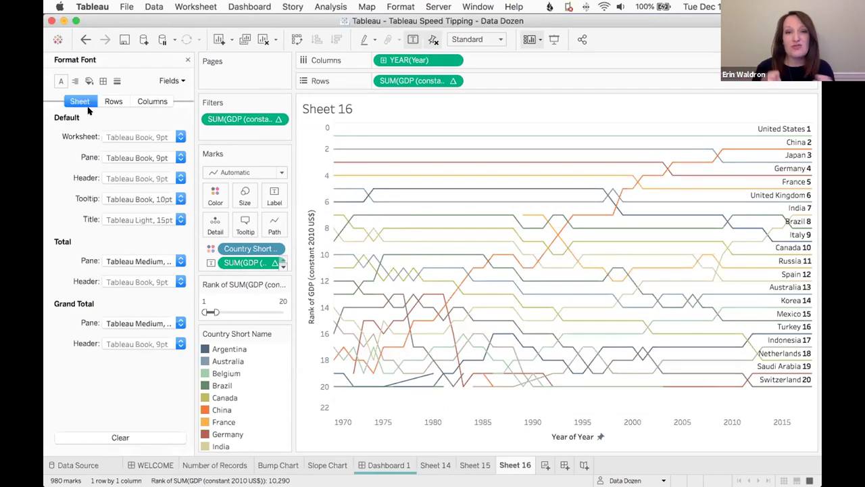
left_click(103, 81)
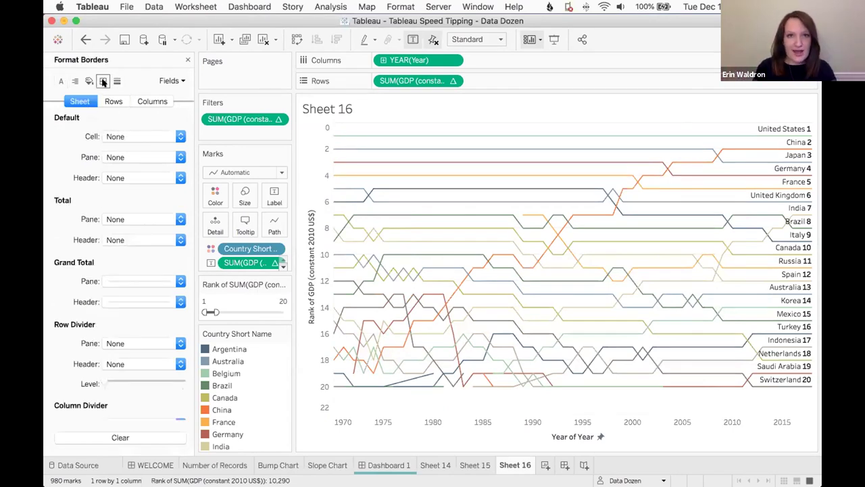
left_click(116, 81)
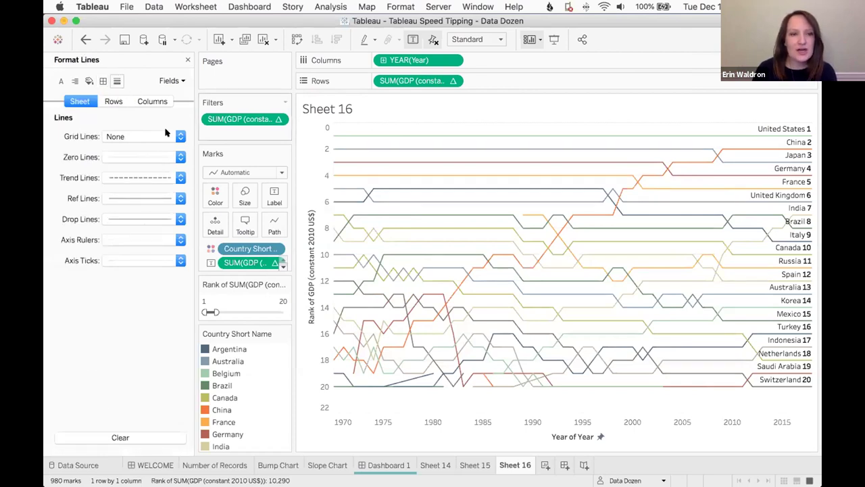
left_click(124, 157)
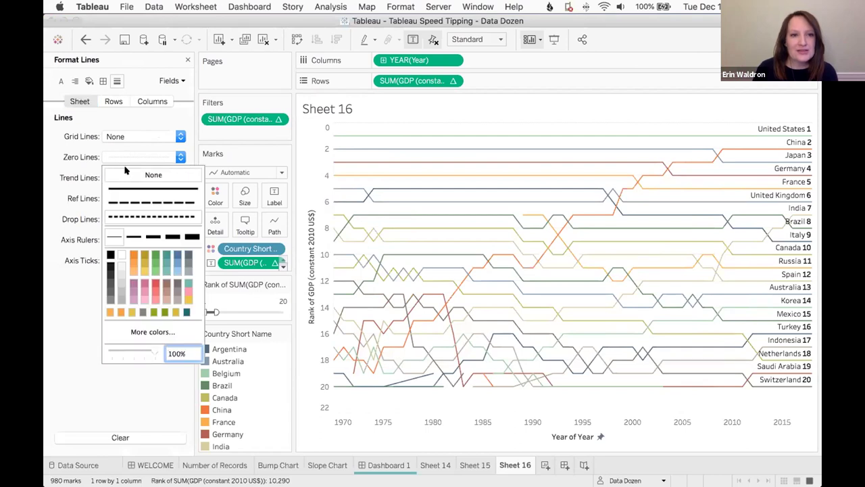
left_click(113, 101)
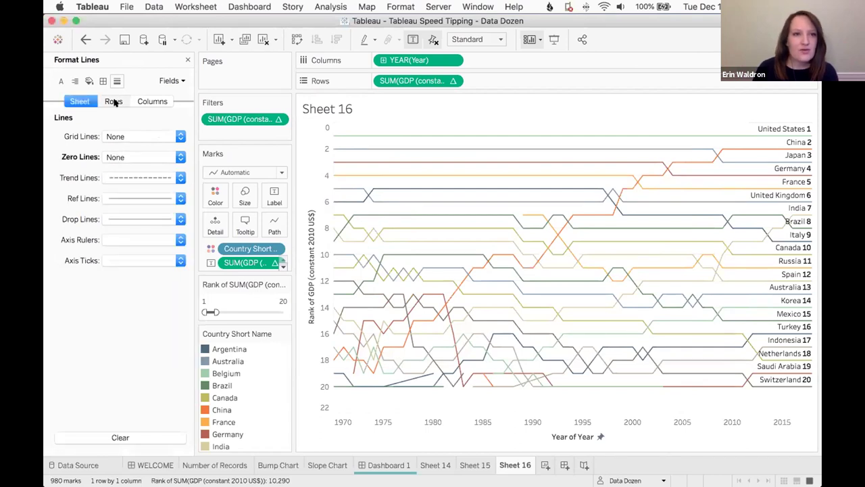
- Set the Rows grid lines and the sheet's axis rulers to None, and close the formatting
left_click(113, 101)
left_click(125, 138)
left_click(124, 154)
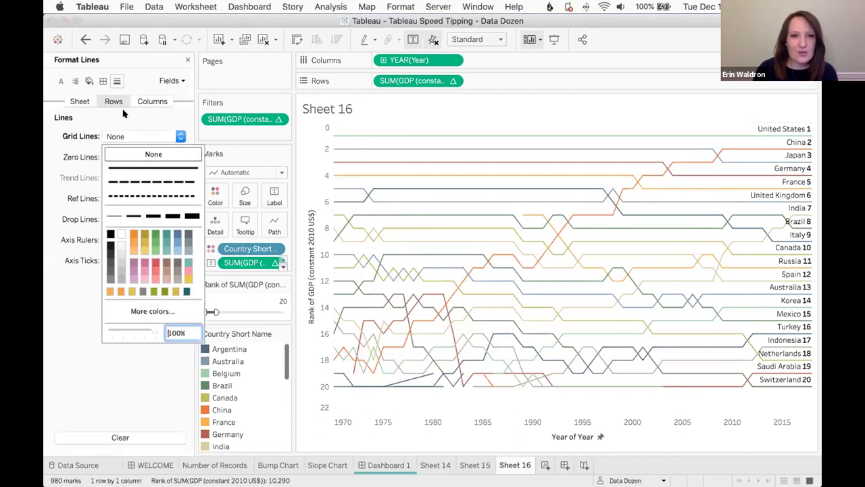
left_click(78, 102)
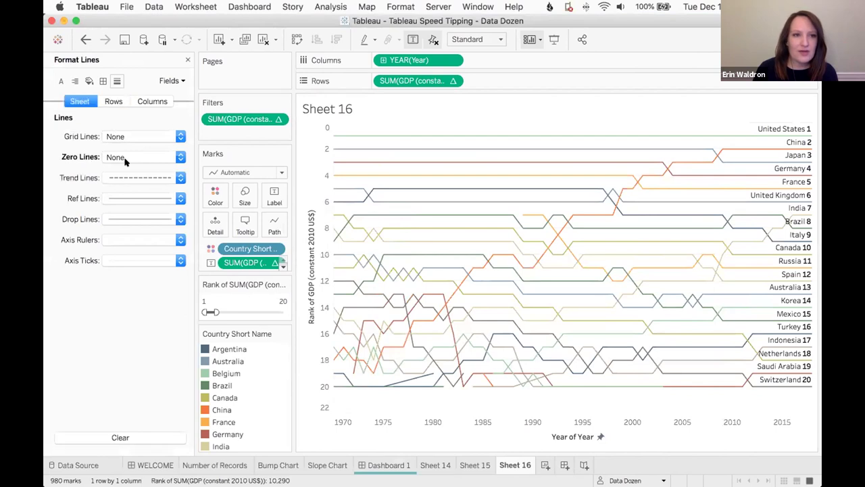
left_click(124, 239)
left_click(128, 254)
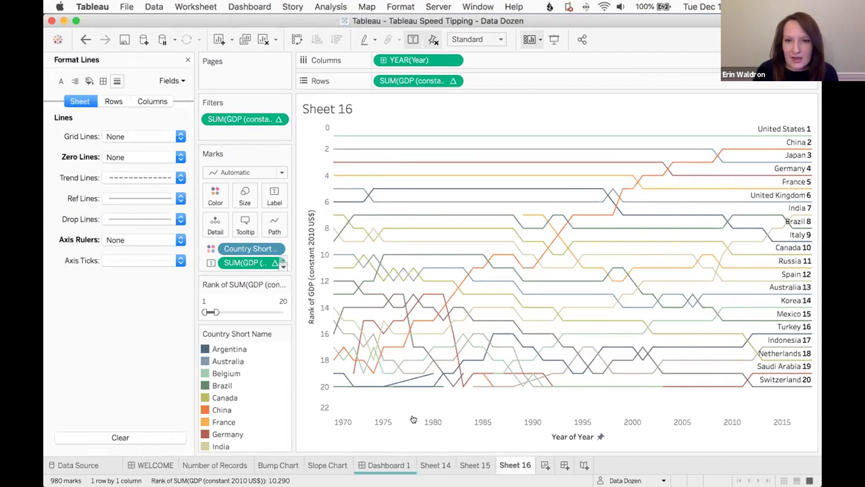
left_click(187, 59)
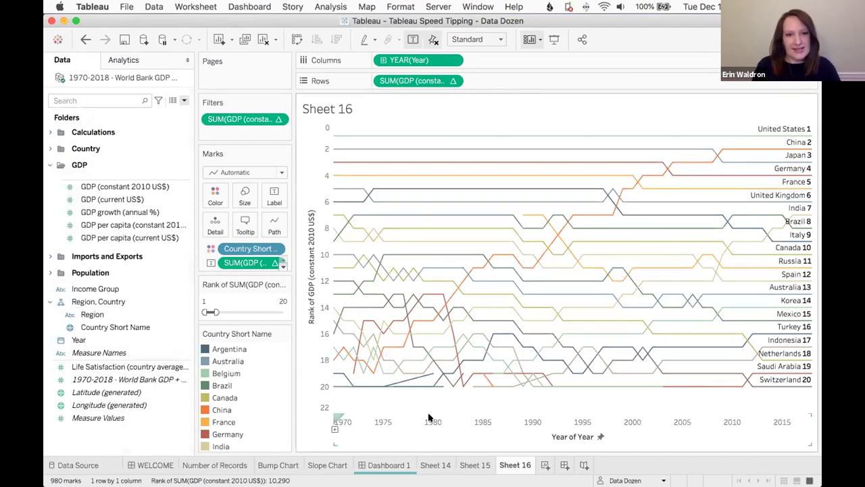
- Add GDP (constant 2010 US$) to the tooltip on Sheet 16 and check the tooltips at the 2018 ends of the lines
left_click(79, 197)
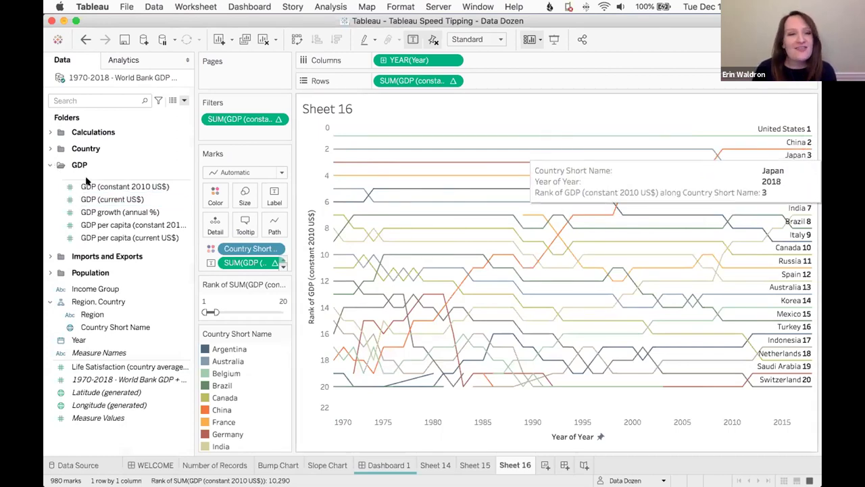
left_click_drag(94, 186, 244, 222)
mouse_move(782, 135)
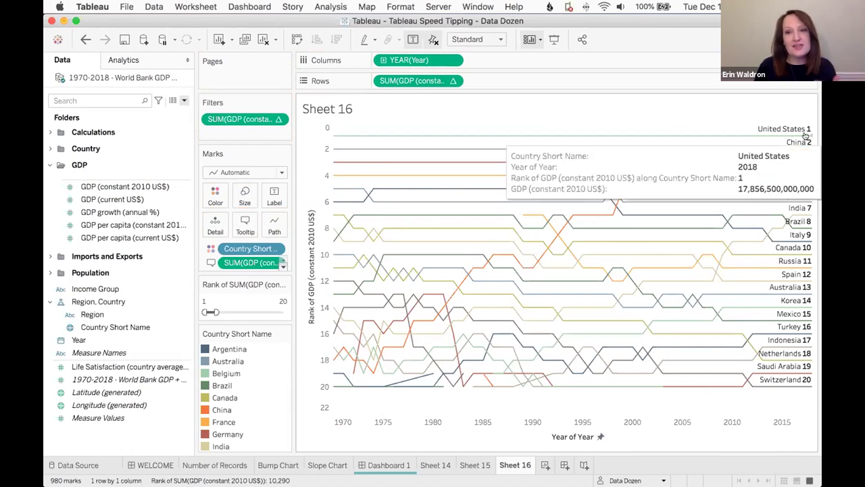
mouse_move(804, 157)
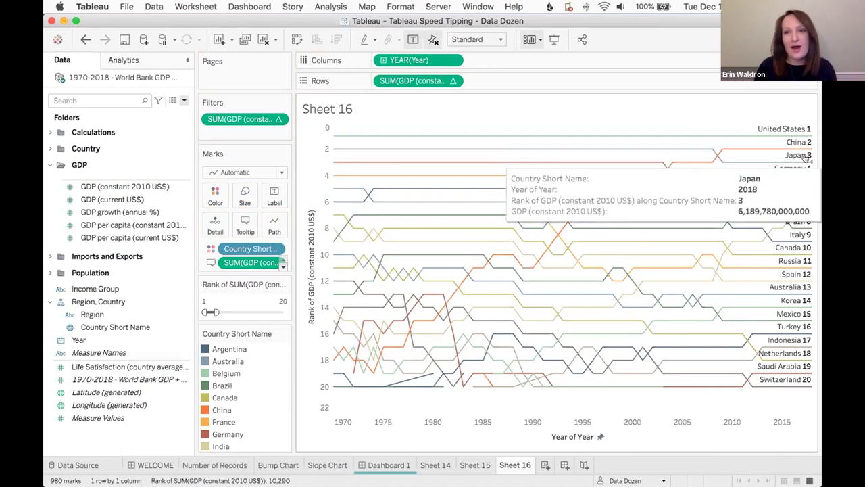
mouse_move(803, 172)
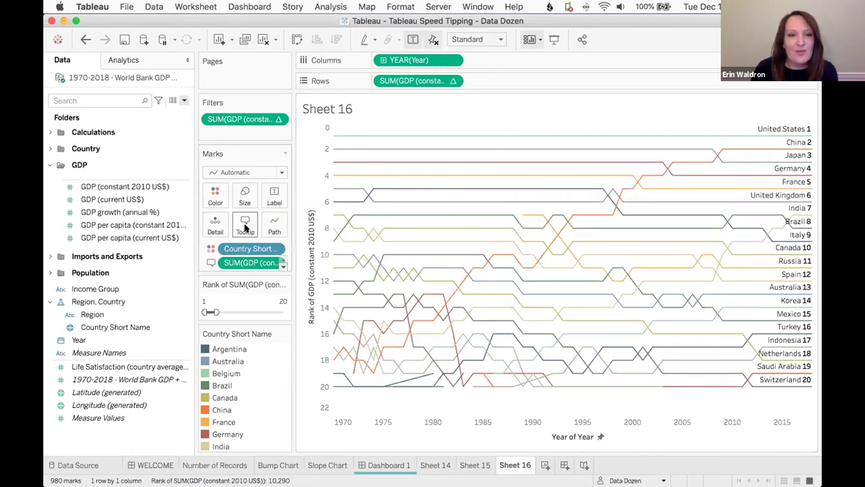
- Review the tooltip's text and options, and inspect the tooltip of a selected mark on the United States line
left_click(246, 225)
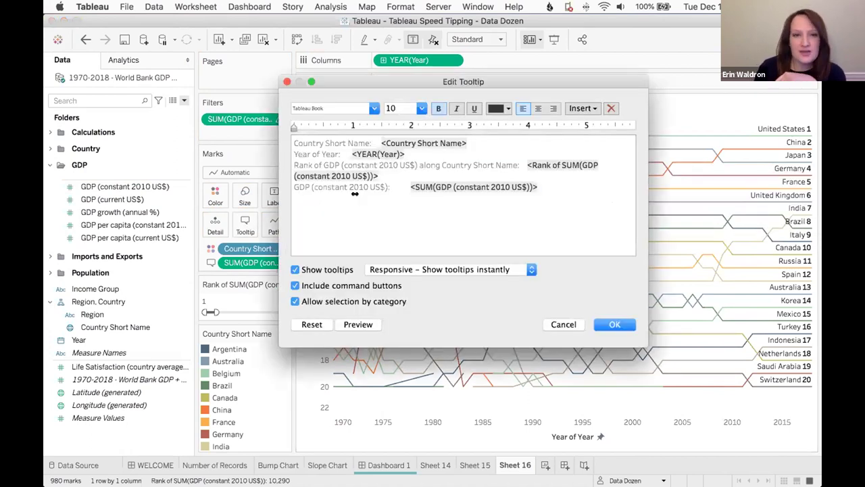
left_click_drag(354, 245, 272, 144)
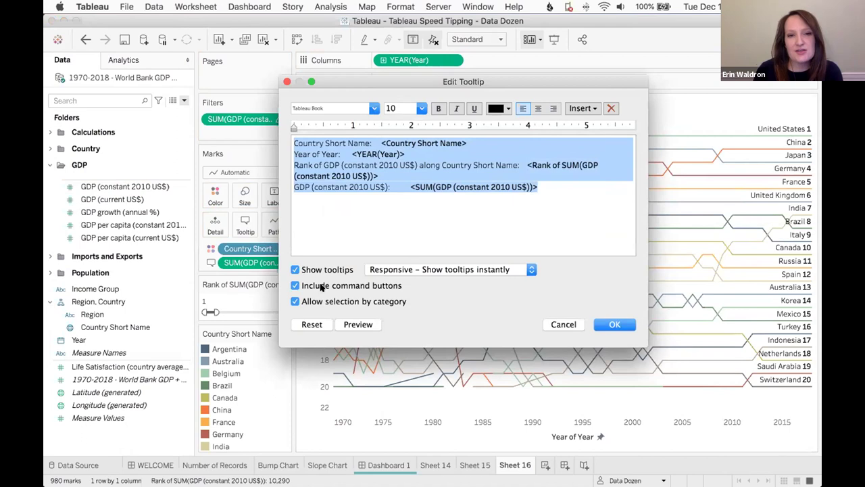
left_click(614, 325)
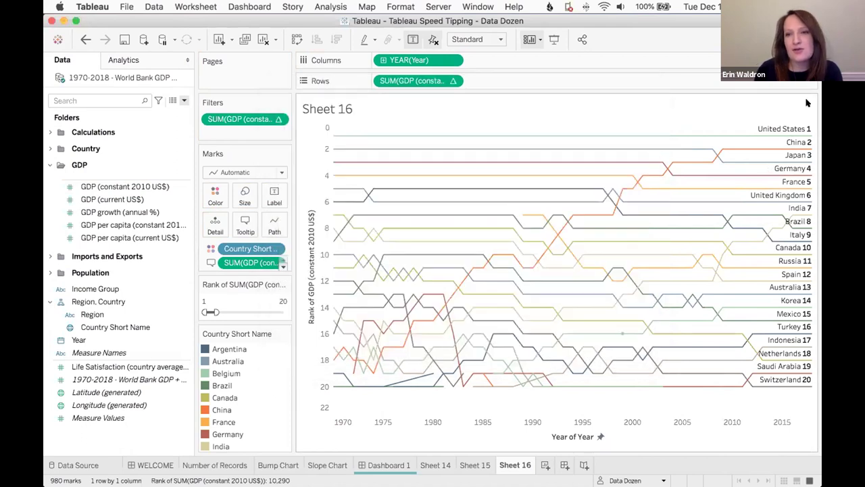
left_click(754, 137)
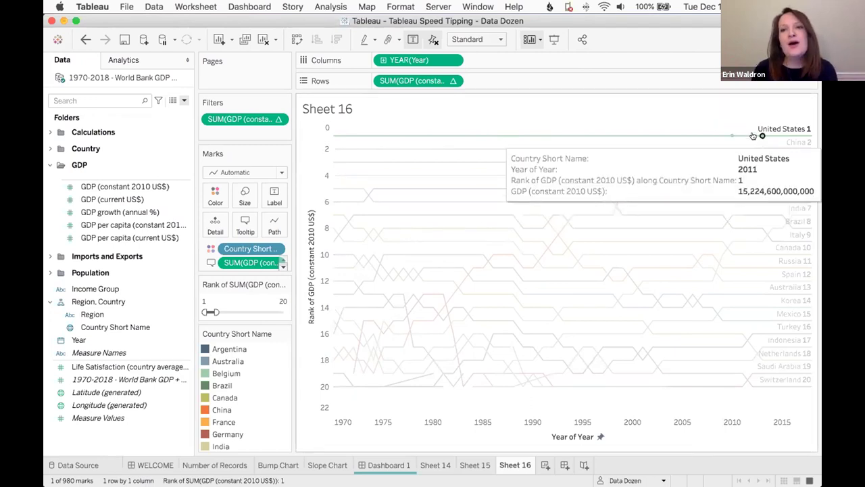
left_click(473, 222)
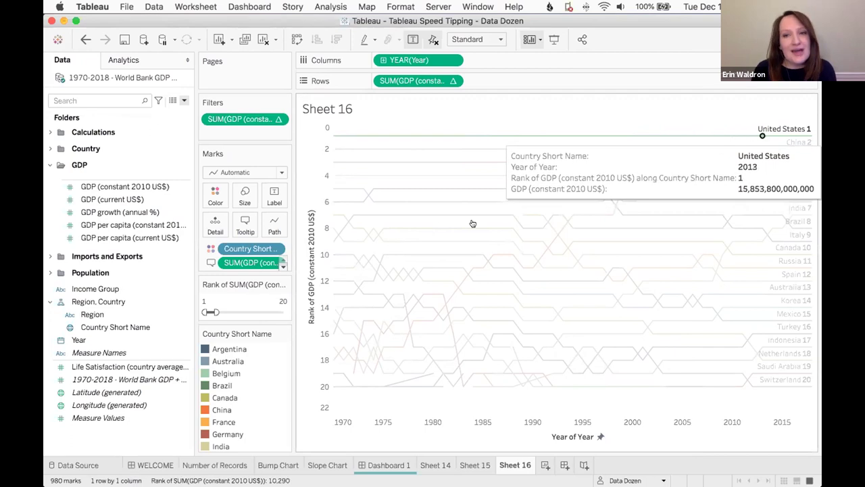
- Turn off the command buttons in the tooltip and check the tooltip on the United States line
left_click(245, 224)
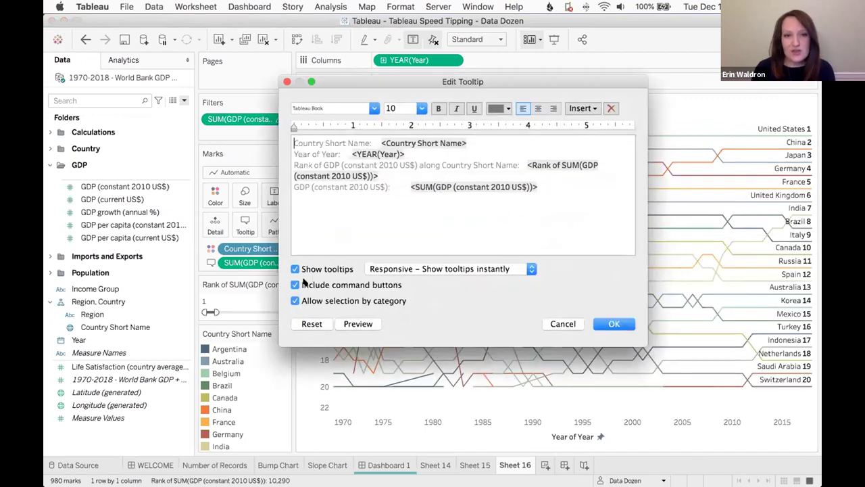
left_click(295, 286)
left_click(609, 324)
left_click(730, 137)
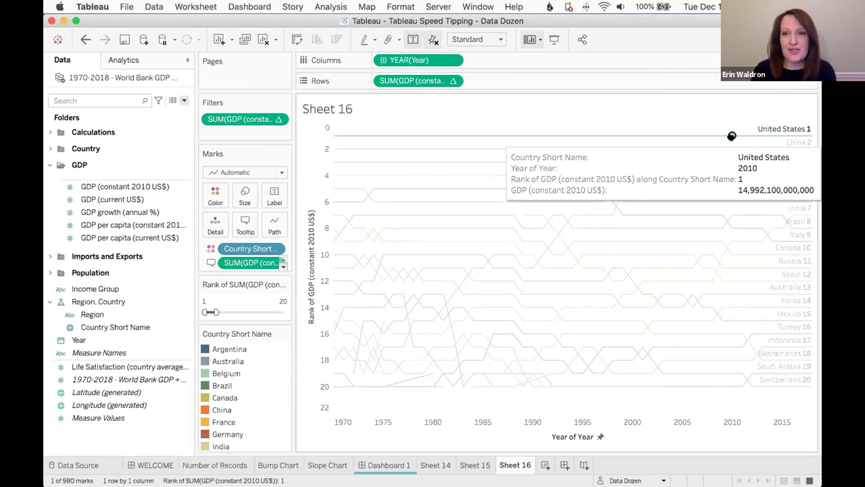
left_click(731, 136)
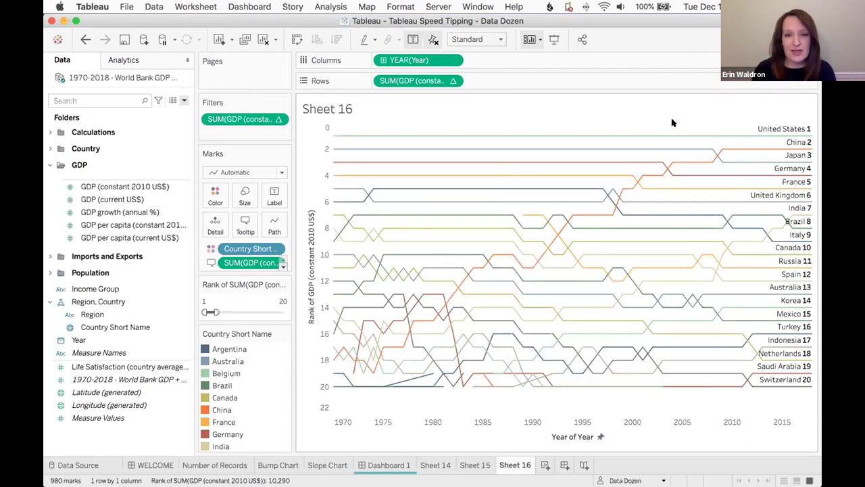
- Duplicate Sheet 16 and filter the copy to the years 1970 and 2018
right_click(517, 461)
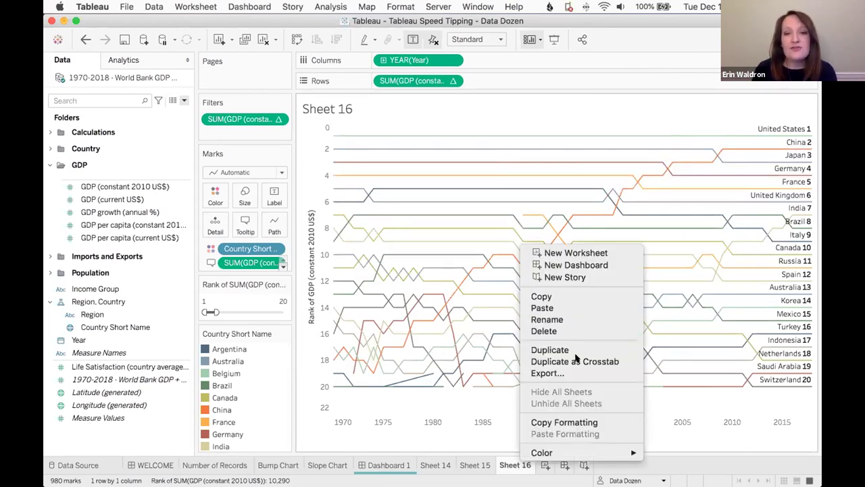
left_click(535, 473)
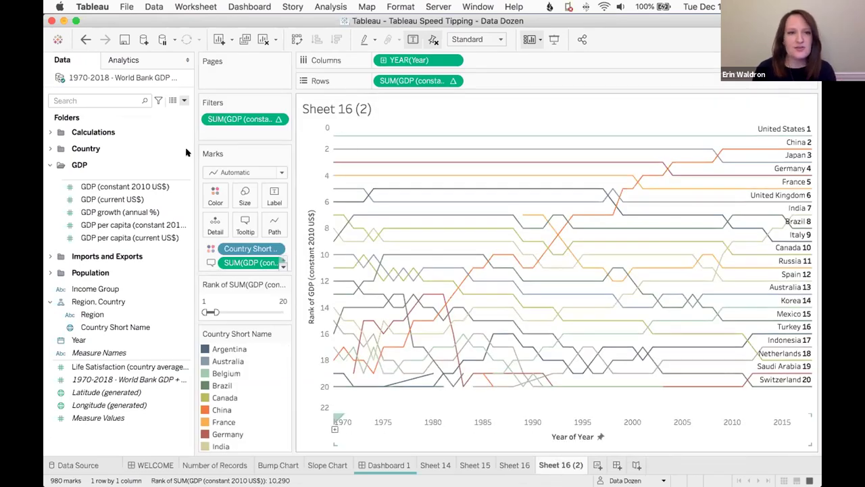
left_click_drag(112, 344, 236, 134)
double_click(376, 183)
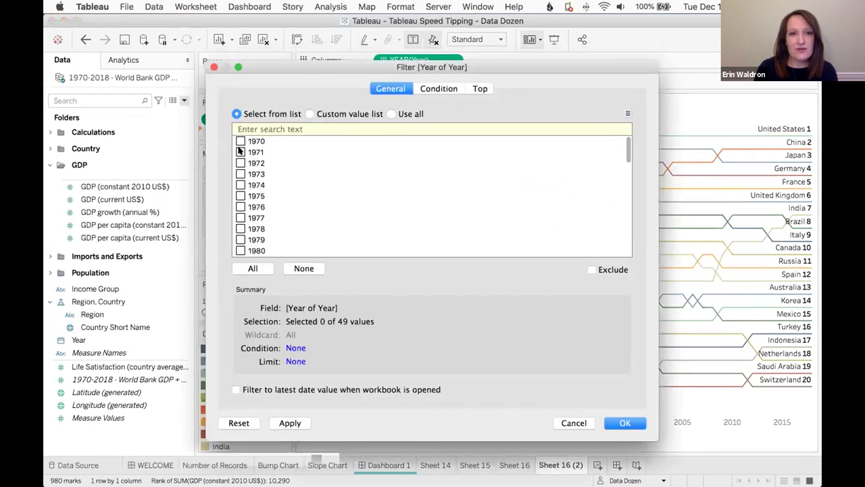
left_click(241, 140)
scroll(276, 241, "down", 10)
left_click(241, 251)
left_click(623, 422)
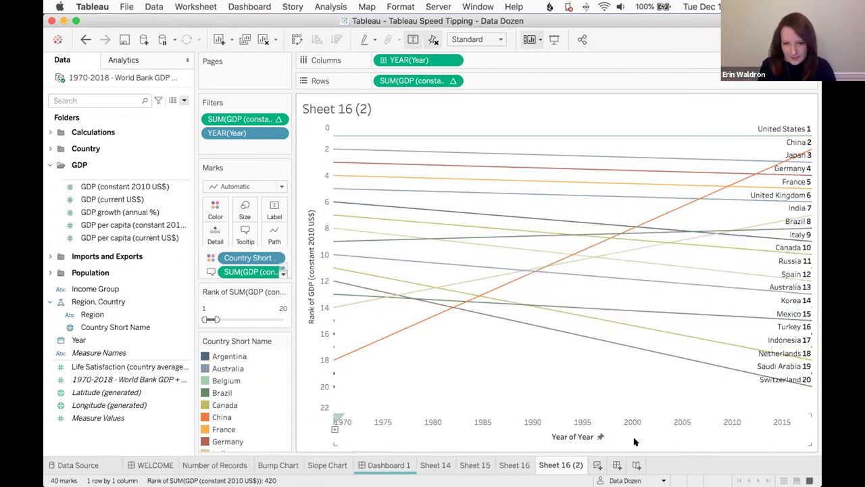
- Switch to Dashboard 1 and examine its Range size settings and the other available sizing types
left_click(408, 466)
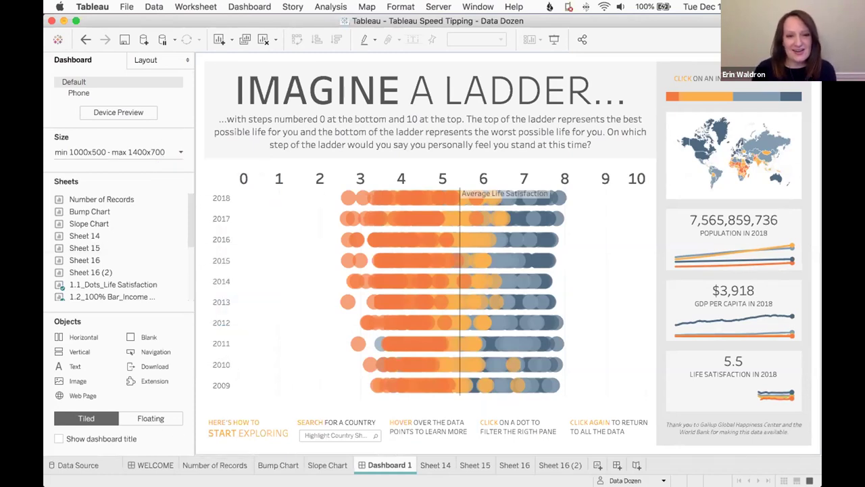
left_click(105, 152)
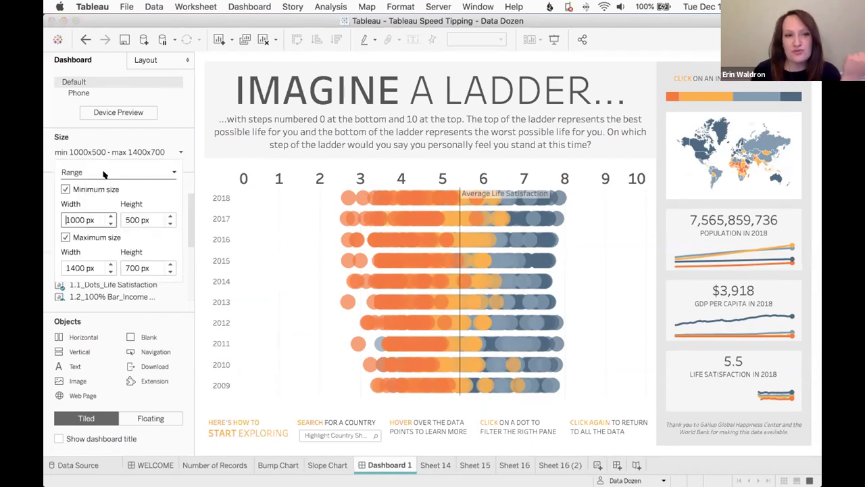
left_click(103, 173)
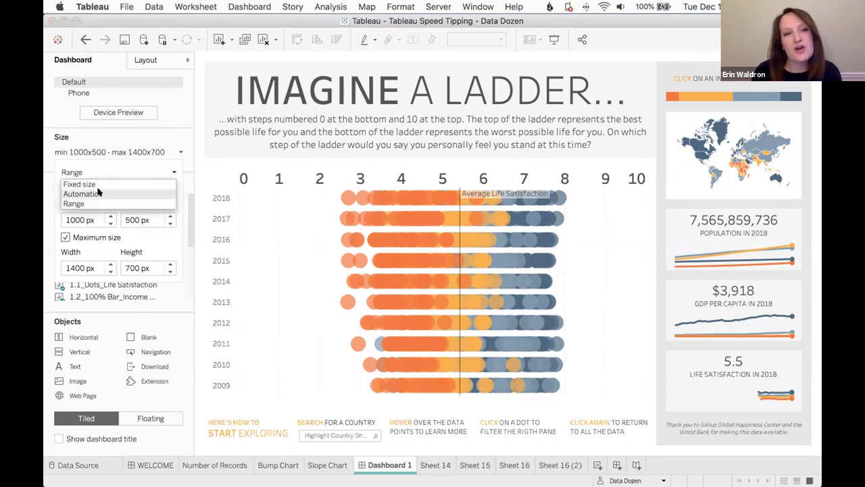
left_click(184, 165)
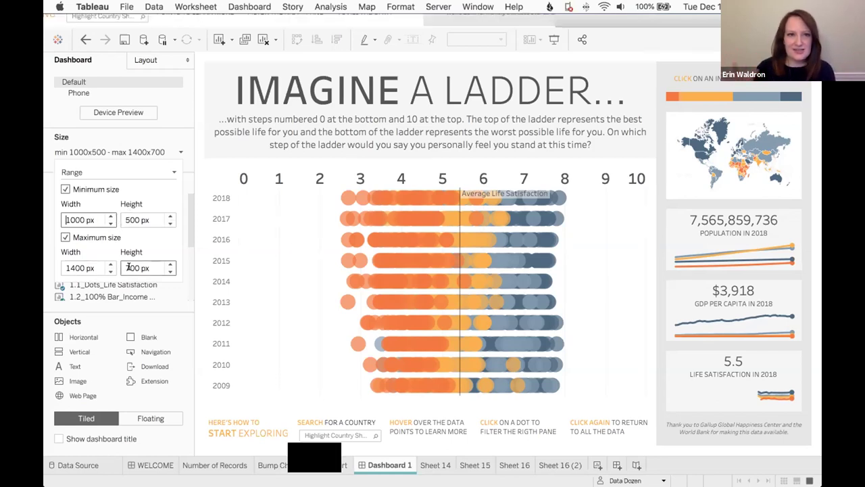
left_click(177, 150)
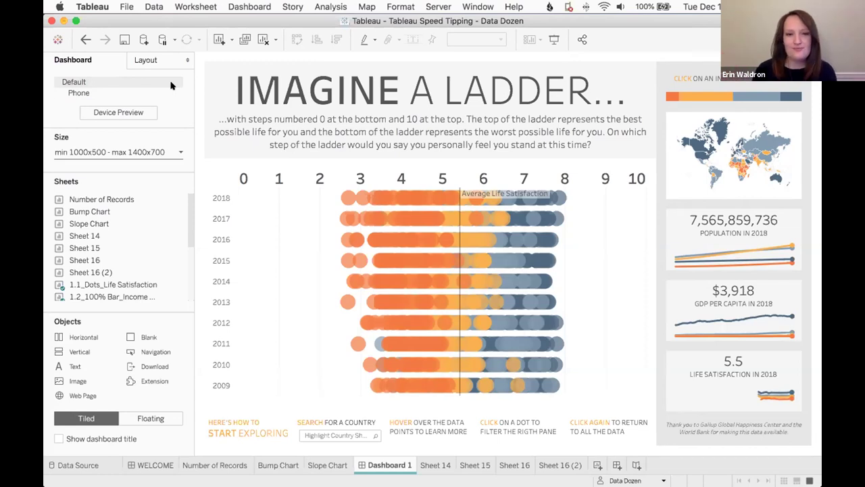
left_click_drag(155, 281, 109, 348)
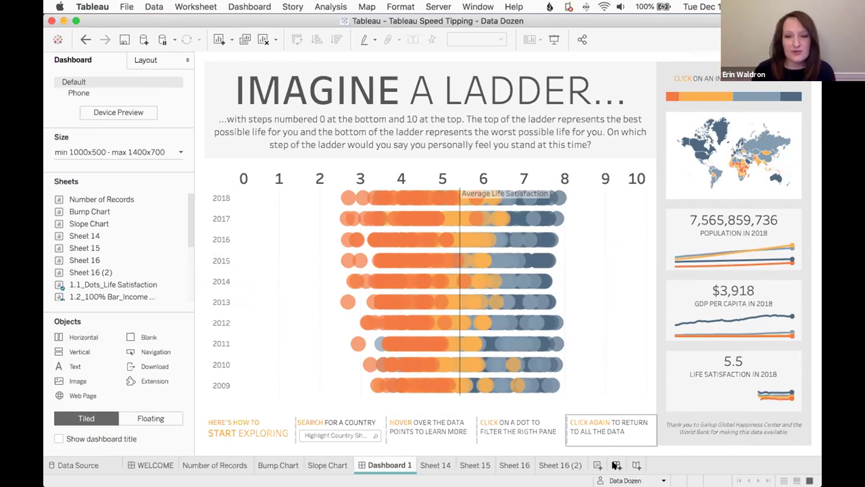
- Create a new dashboard and place a floating vertical container of about 333 by 221 near its upper-left corner
left_click(616, 465)
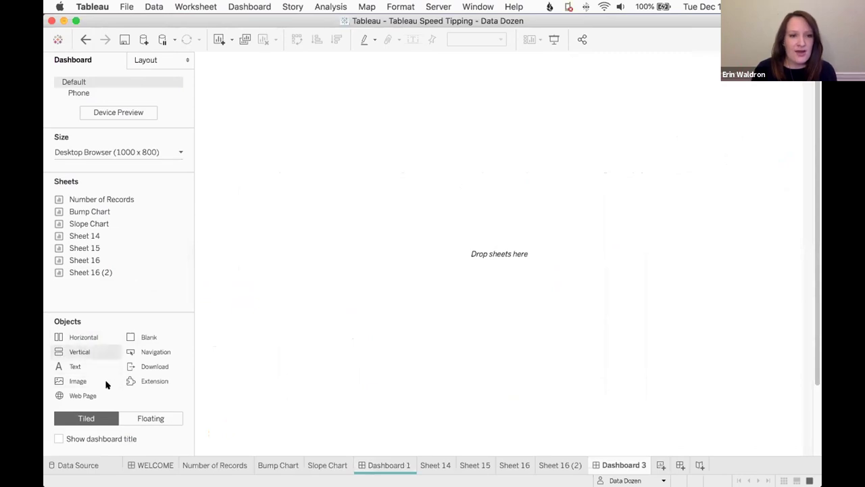
left_click(149, 419)
left_click_drag(64, 350, 436, 242)
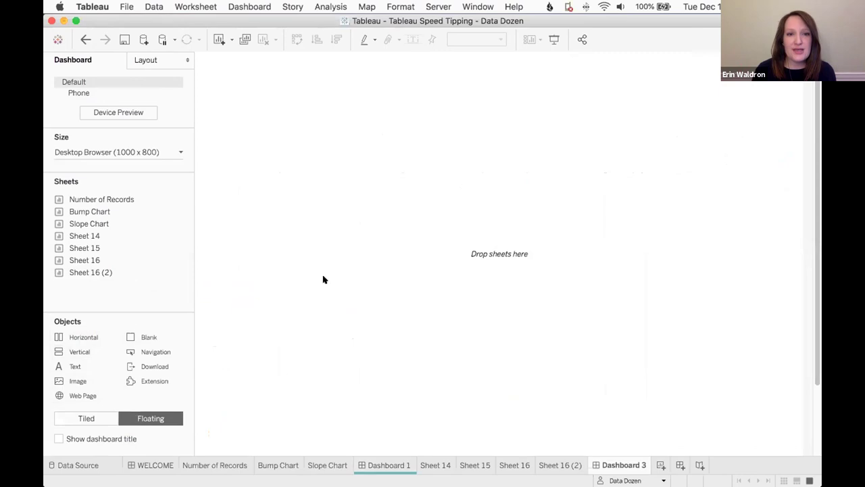
left_click_drag(78, 350, 397, 193)
left_click_drag(500, 188, 331, 130)
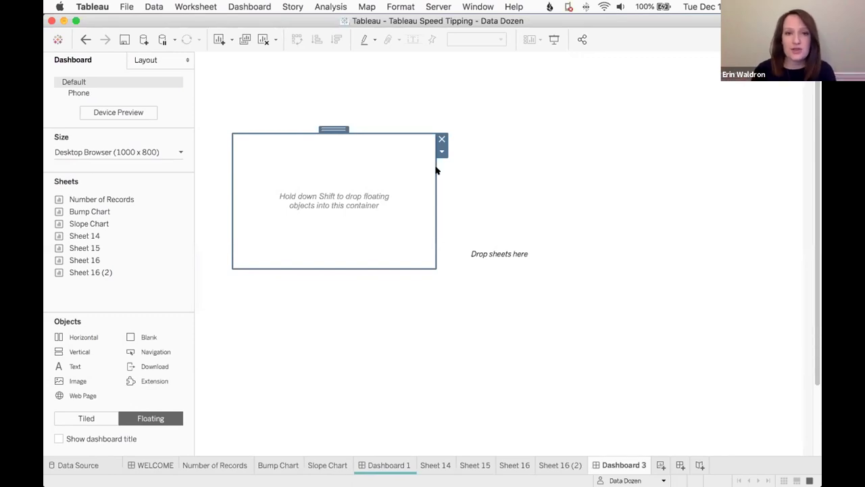
left_click_drag(334, 128, 322, 74)
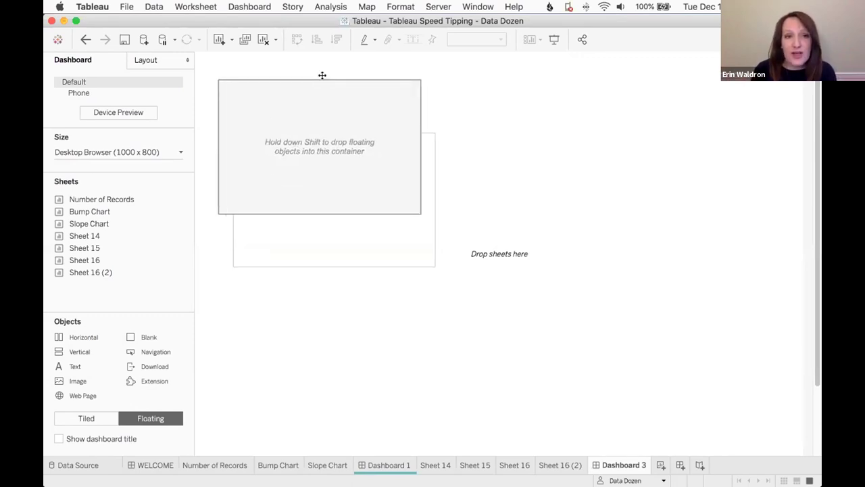
- Try out a Show/Hide button on the floating vertical container, moving it to about x 58, y 47, and remove it
left_click(144, 62)
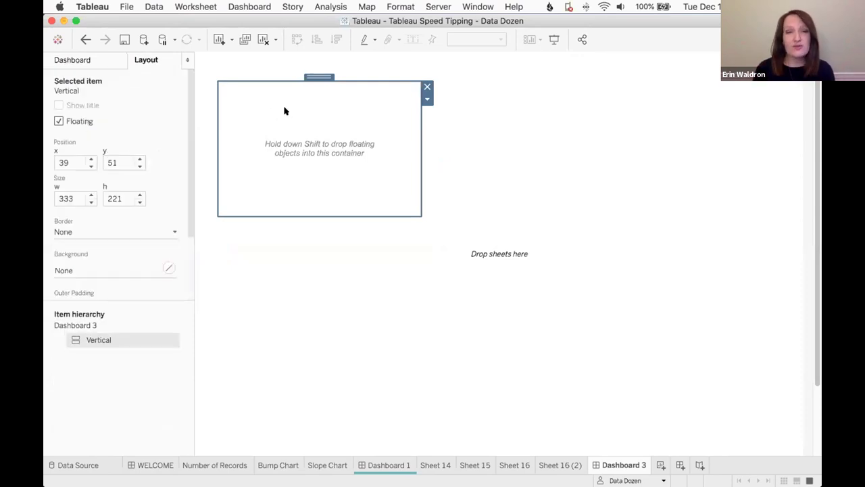
left_click(427, 100)
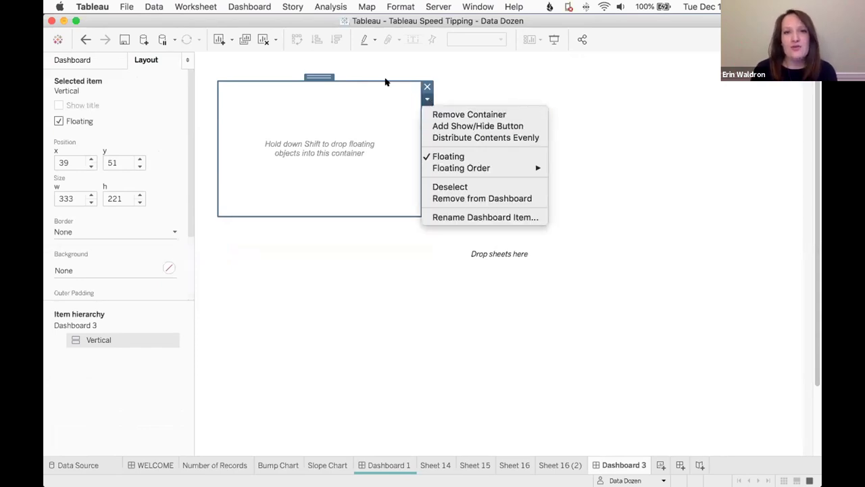
left_click(464, 125)
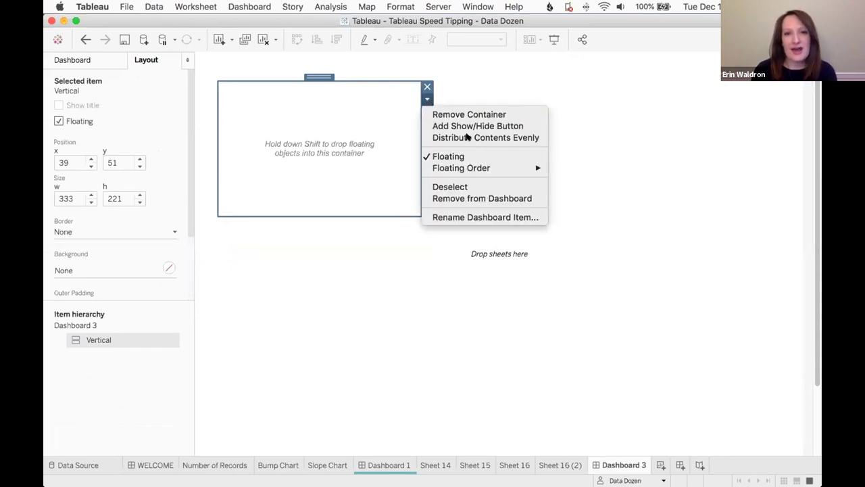
left_click(427, 88)
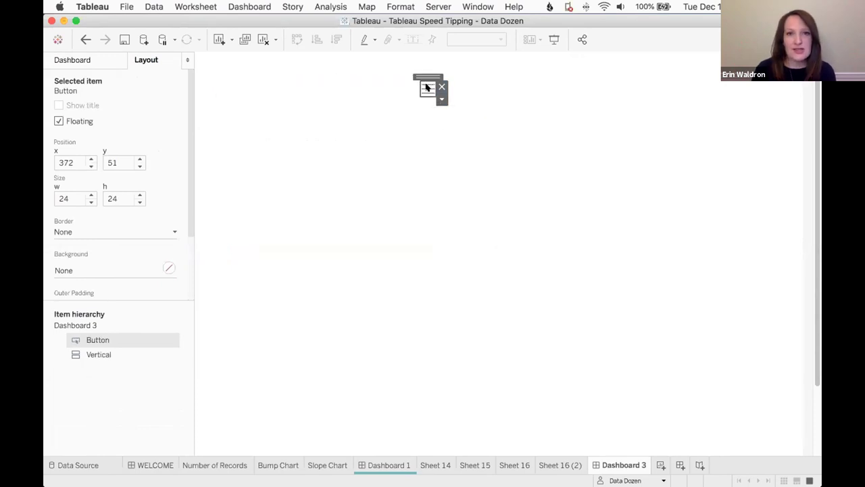
left_click(427, 87)
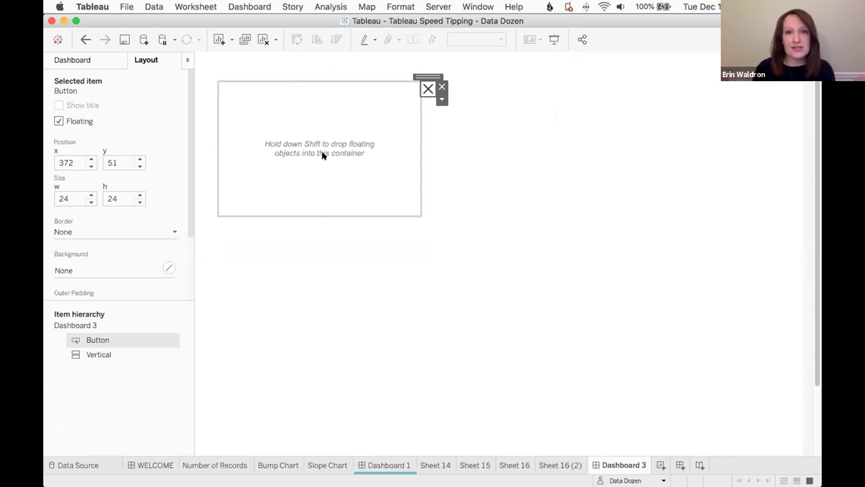
left_click(427, 88)
left_click_drag(433, 76, 242, 75)
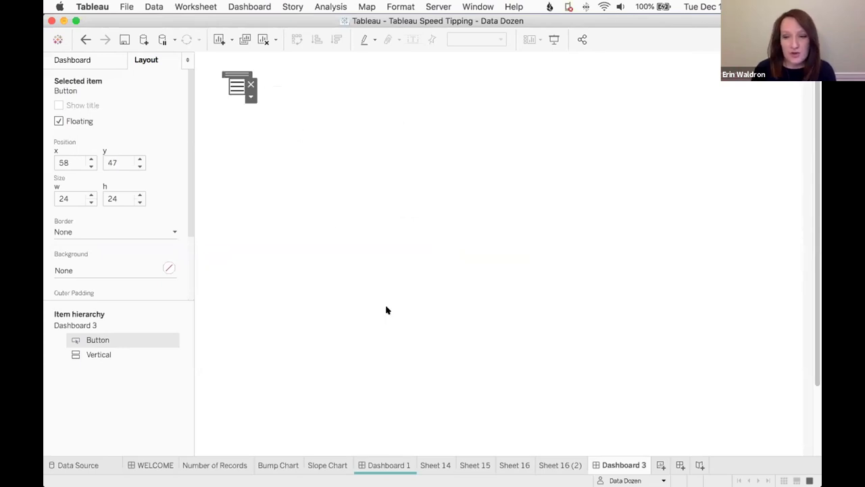
left_click(250, 84)
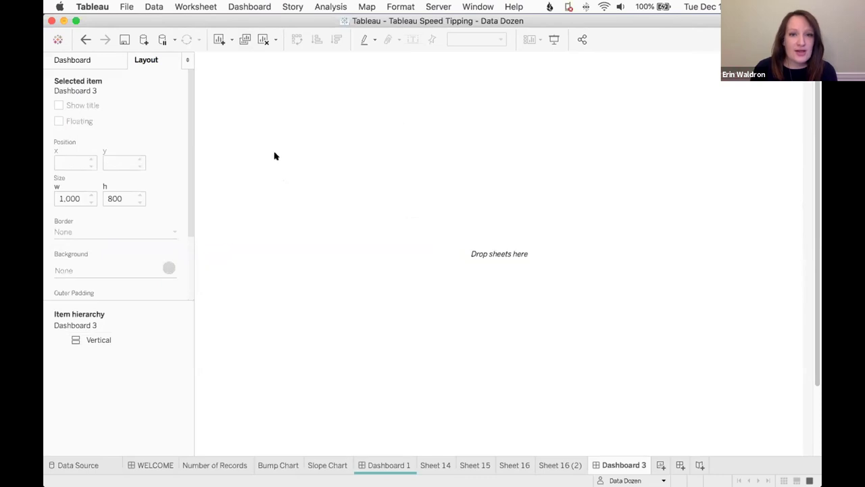
- Switch new objects to tiled and place a horizontal container filled with two side-by-side blank objects
left_click(70, 61)
left_click(88, 417)
left_click_drag(68, 339, 348, 251)
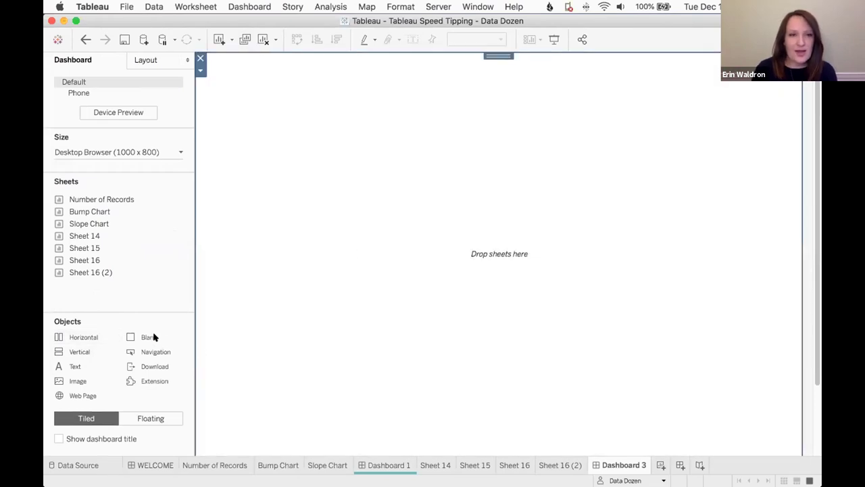
left_click_drag(136, 336, 292, 300)
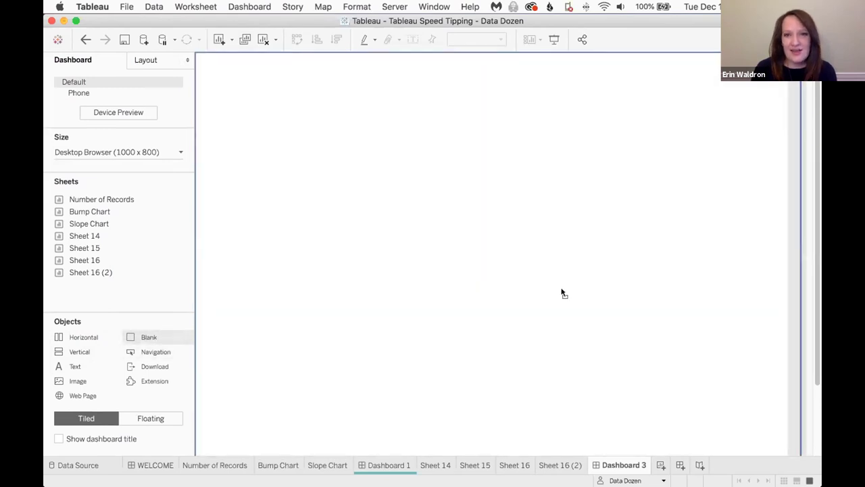
double_click(648, 57)
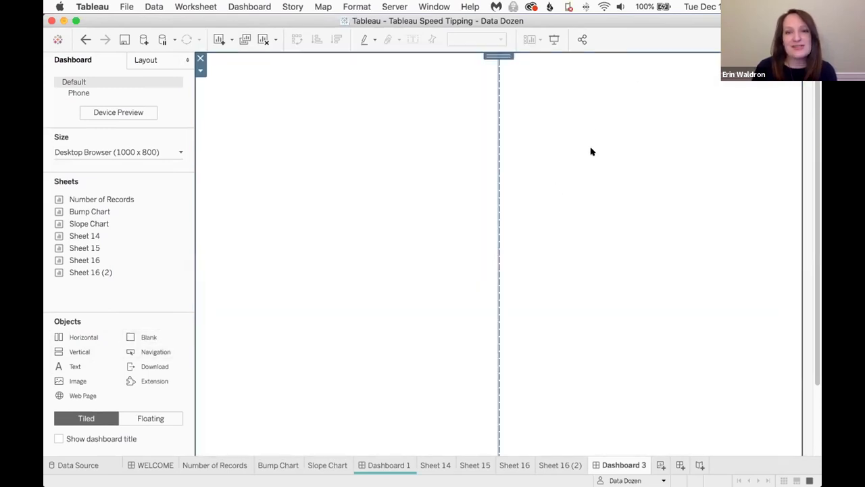
left_click(429, 281)
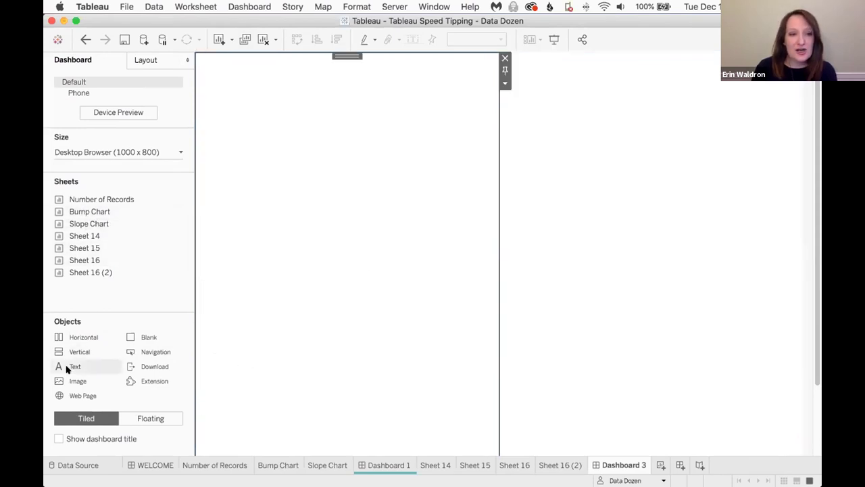
- Insert a text object reading "hello world!" between the two blanks in the horizontal container
left_click_drag(72, 365, 467, 291)
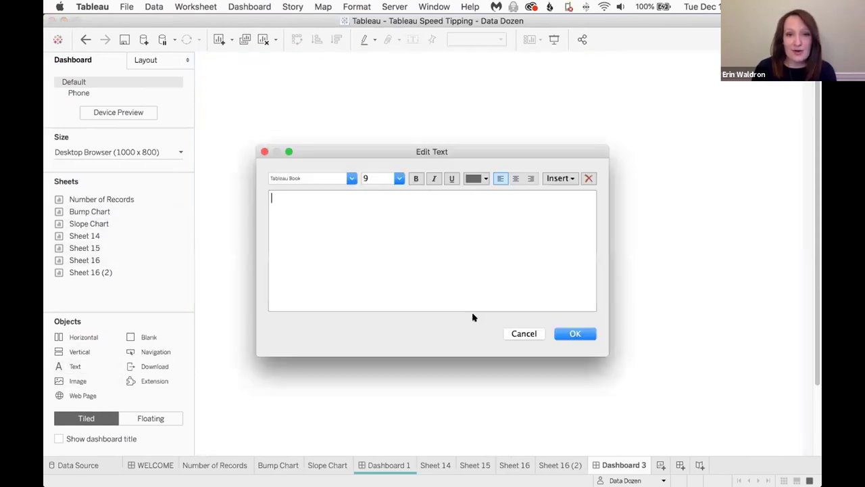
type("hello world!")
left_click(575, 332)
- Select the horizontal container that holds the text and blanks and distribute its contents evenly
left_click(340, 181)
left_click(484, 183)
left_click(302, 105)
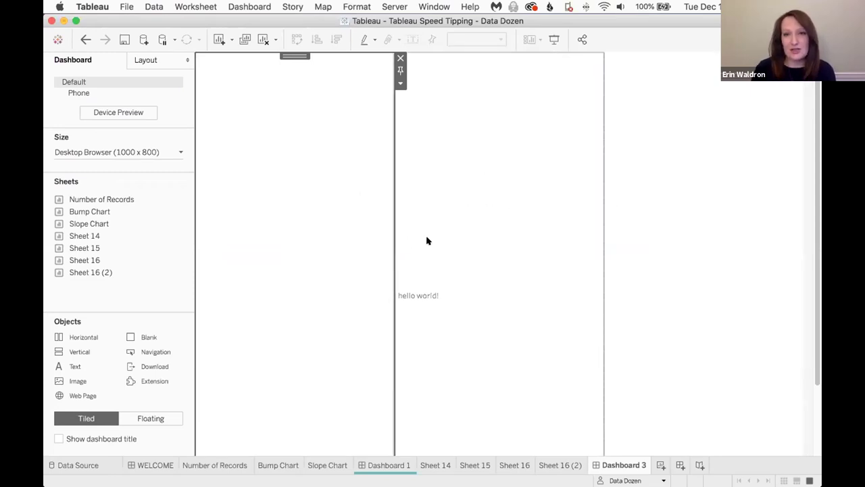
left_click(471, 231)
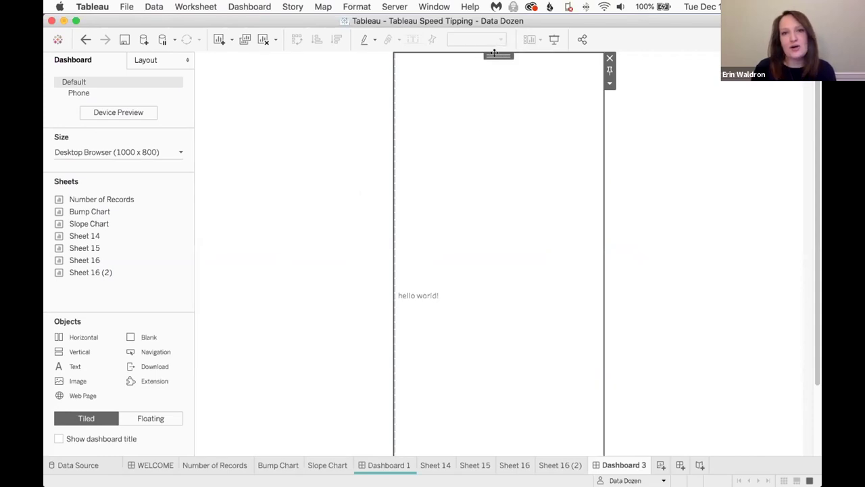
double_click(495, 53)
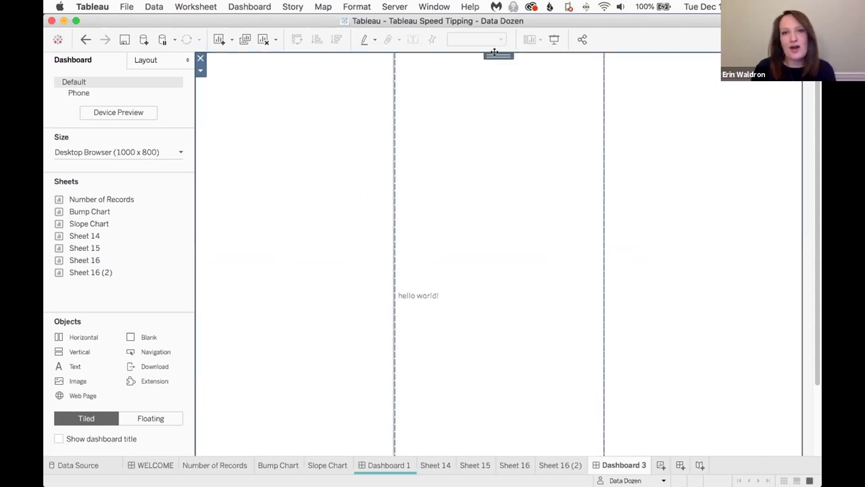
left_click(447, 146)
double_click(490, 56)
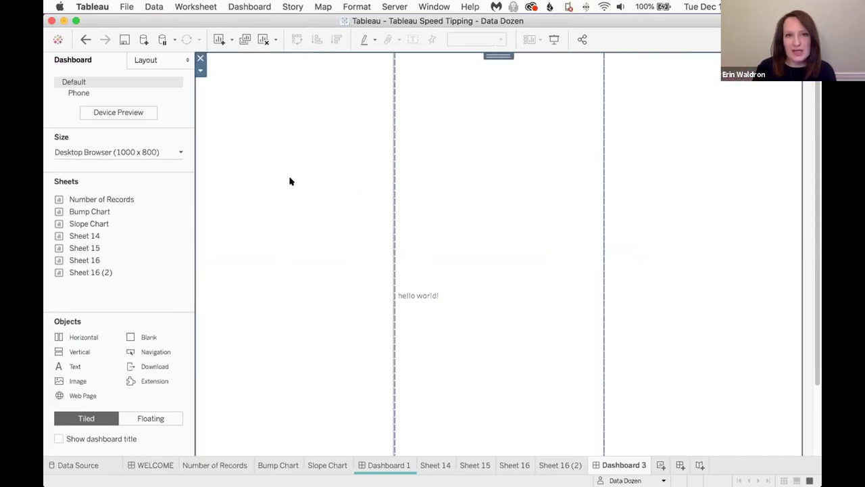
left_click(201, 69)
left_click(237, 96)
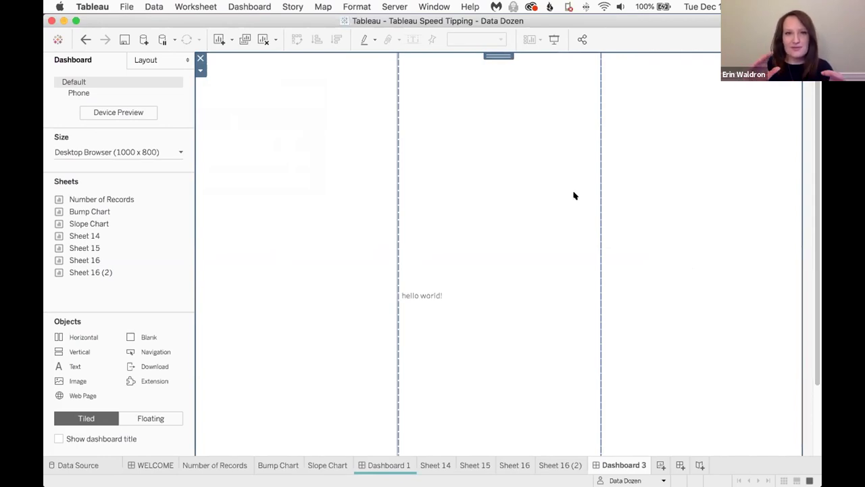
- Switch to Dashboard 1 and examine its nested layout containers, working outward from the "Click again" instruction text
left_click(395, 465)
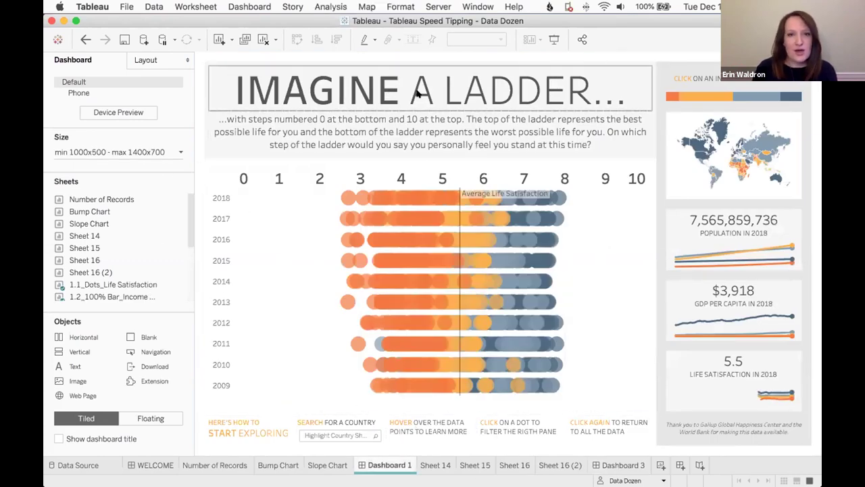
left_click(568, 222)
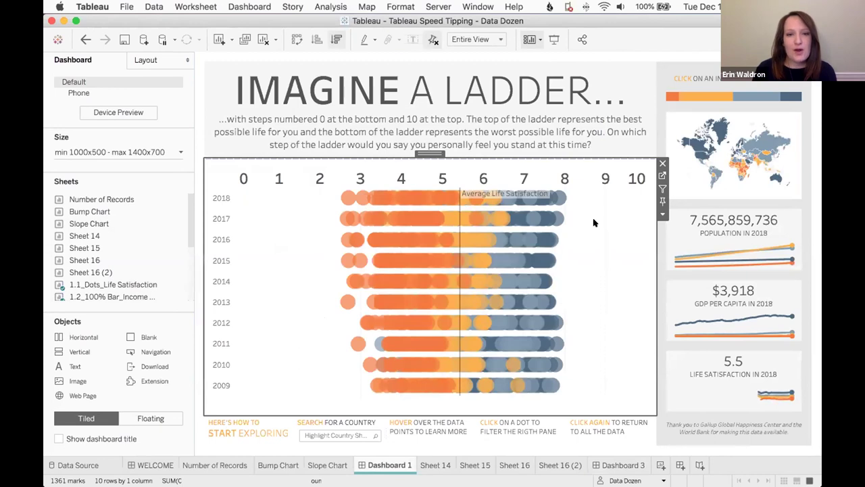
left_click(592, 426)
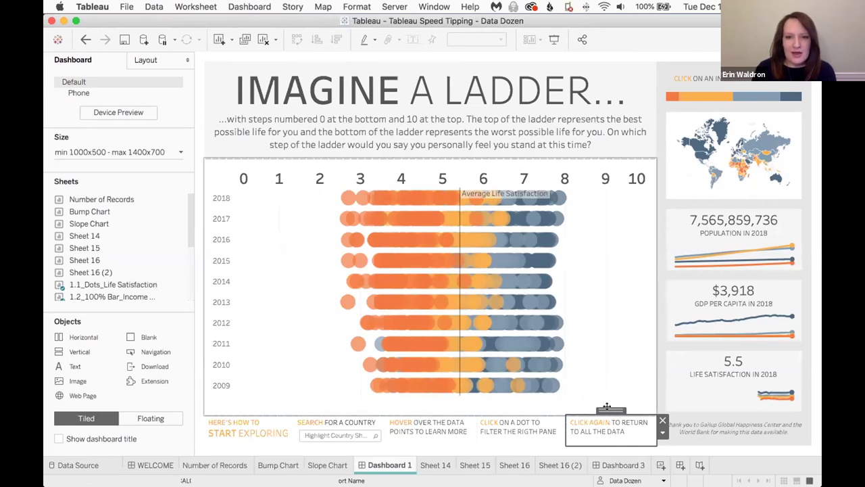
double_click(606, 406)
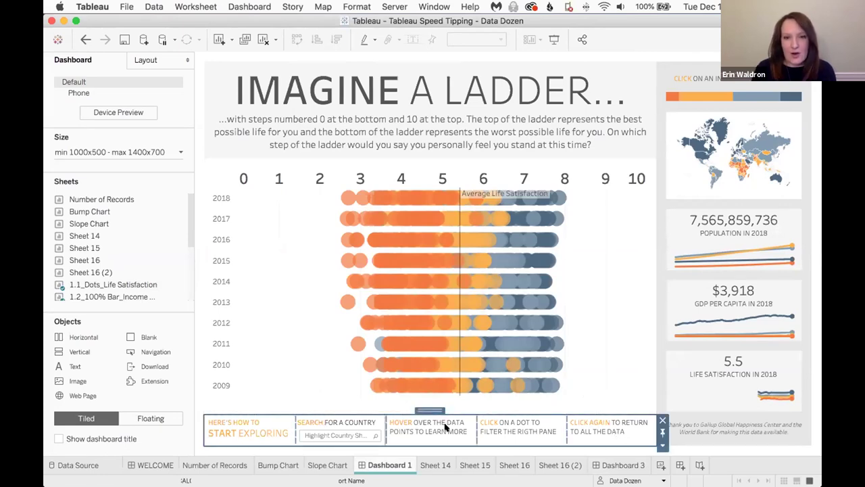
double_click(430, 408)
double_click(430, 408)
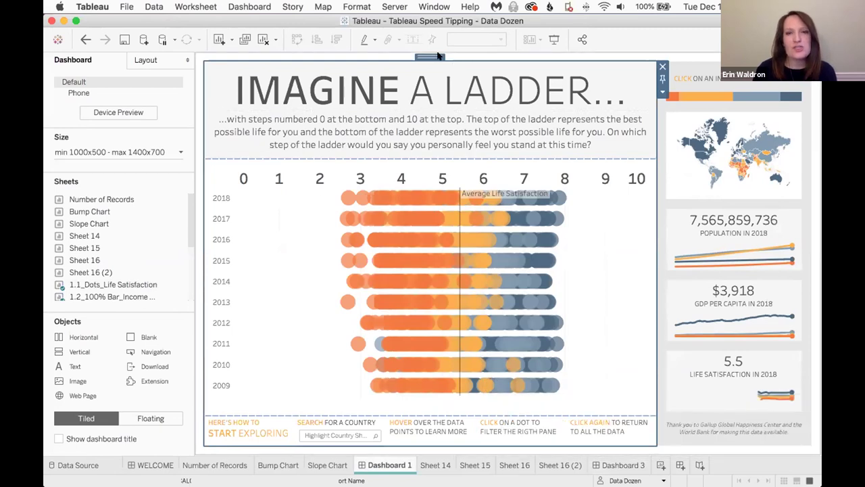
double_click(736, 297)
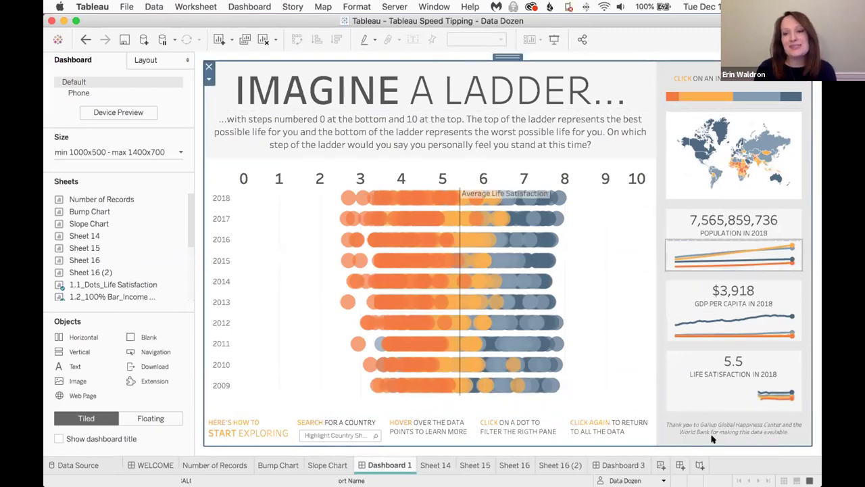